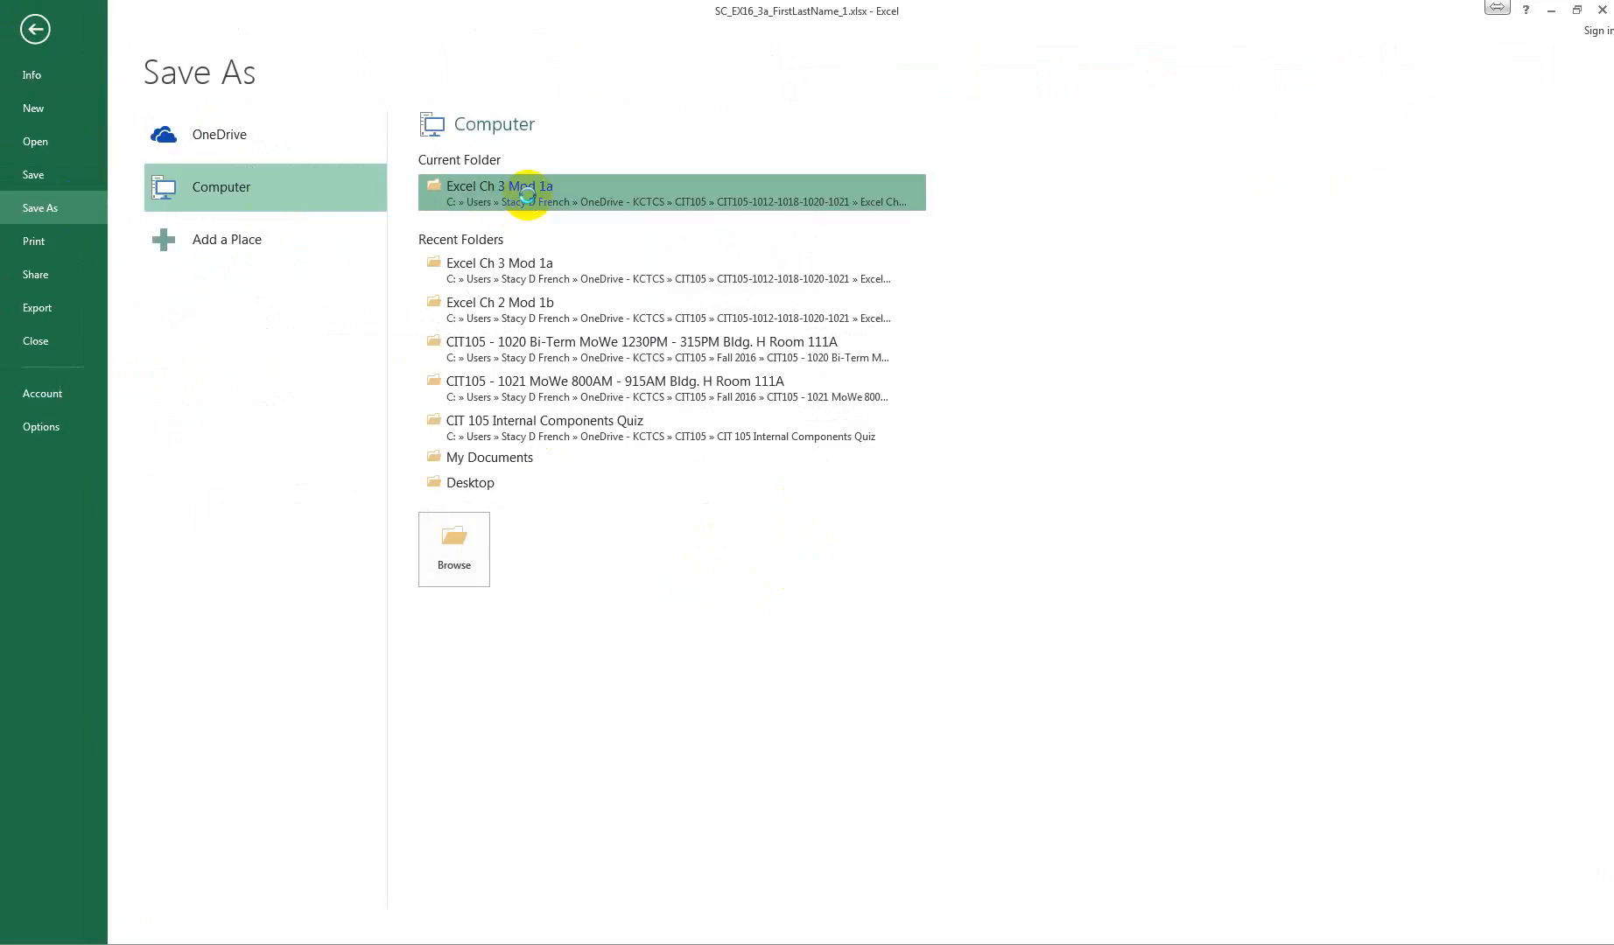
# Step: Save a copy of the workbook in the Excel Ch 3 Mod 1a folder, replacing FirstLastName in the file name with the author's full name
pyautogui.click(516, 192)
pyautogui.click(239, 354)
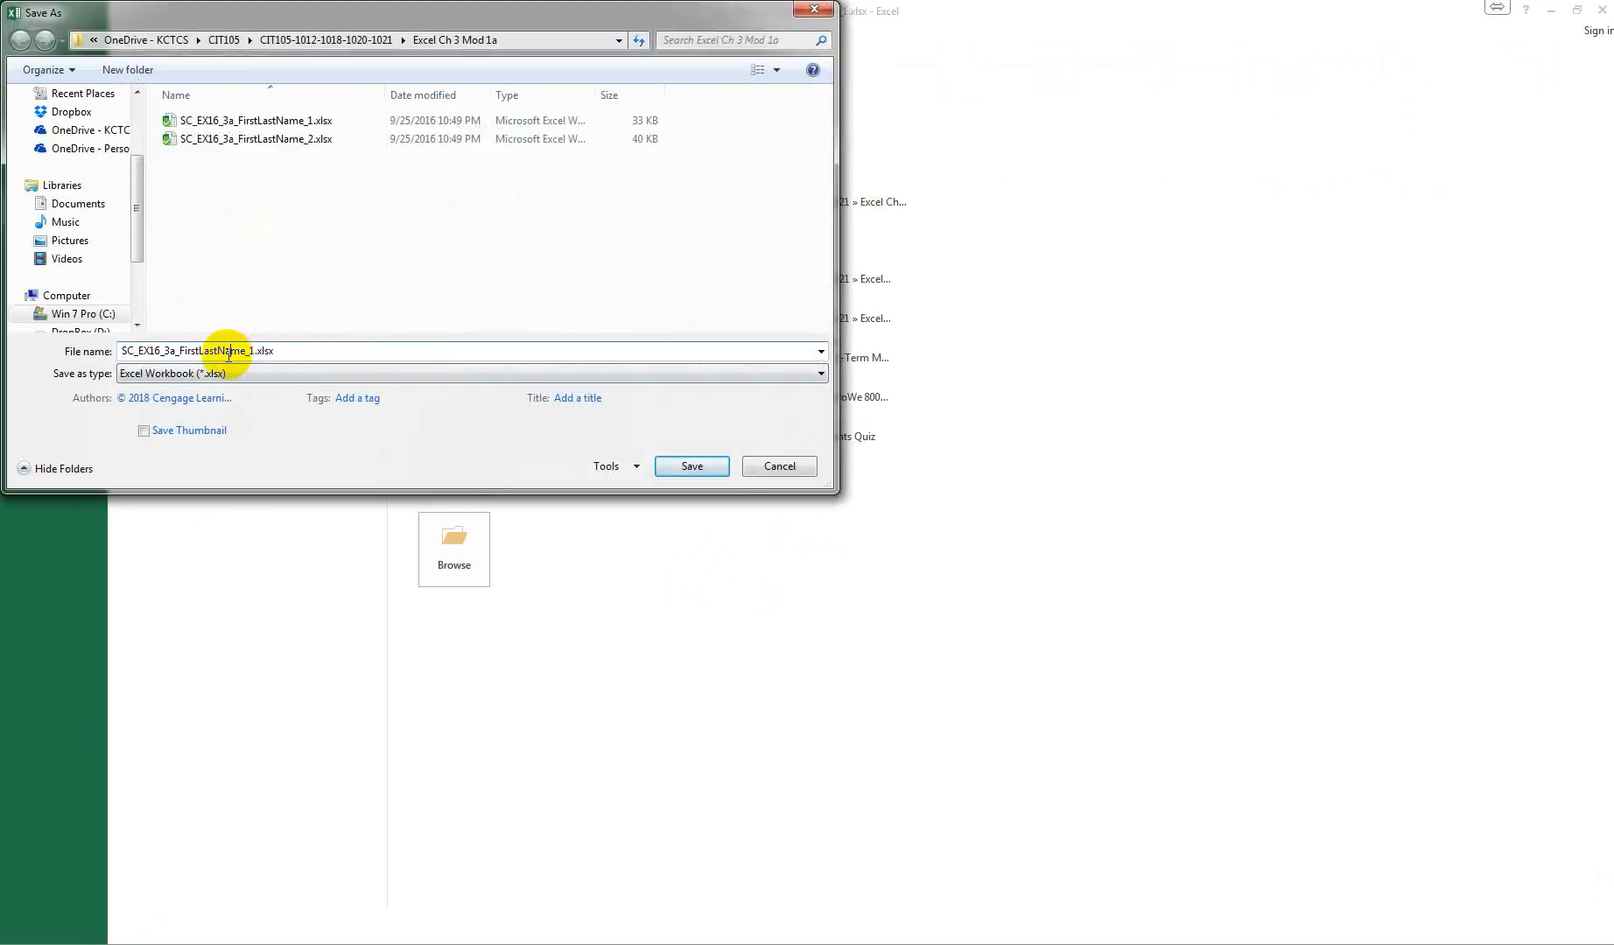
pyautogui.click(191, 350)
pyautogui.moveTo(179, 351); pyautogui.dragTo(246, 358)
pyautogui.write('Stacy')
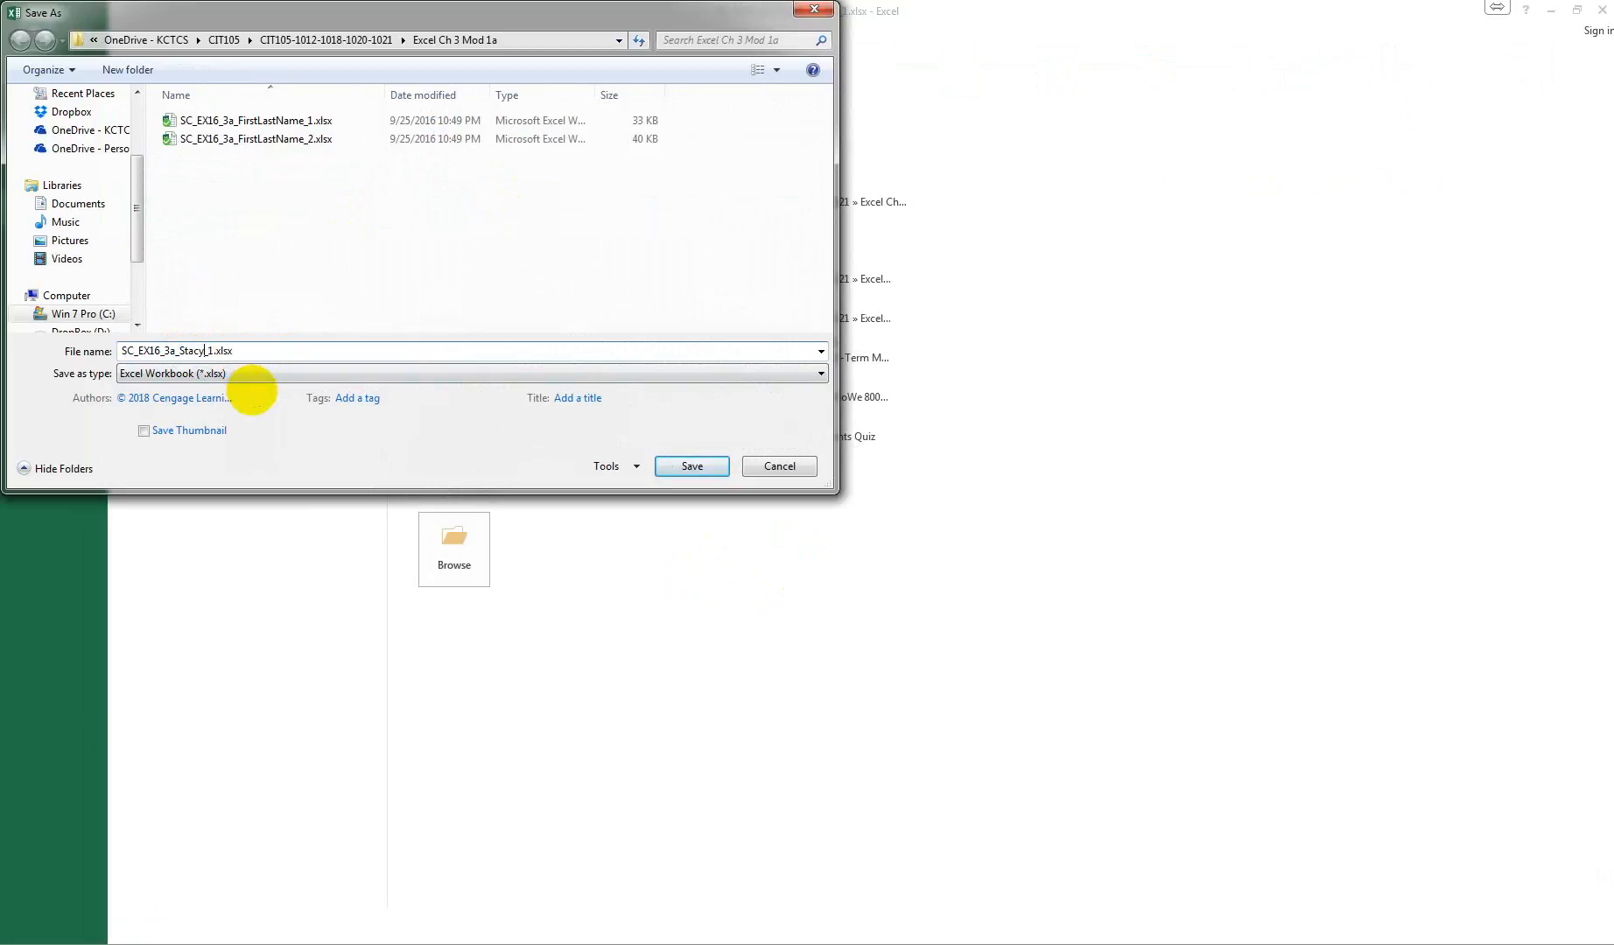
pyautogui.write('French')
pyautogui.click(688, 466)
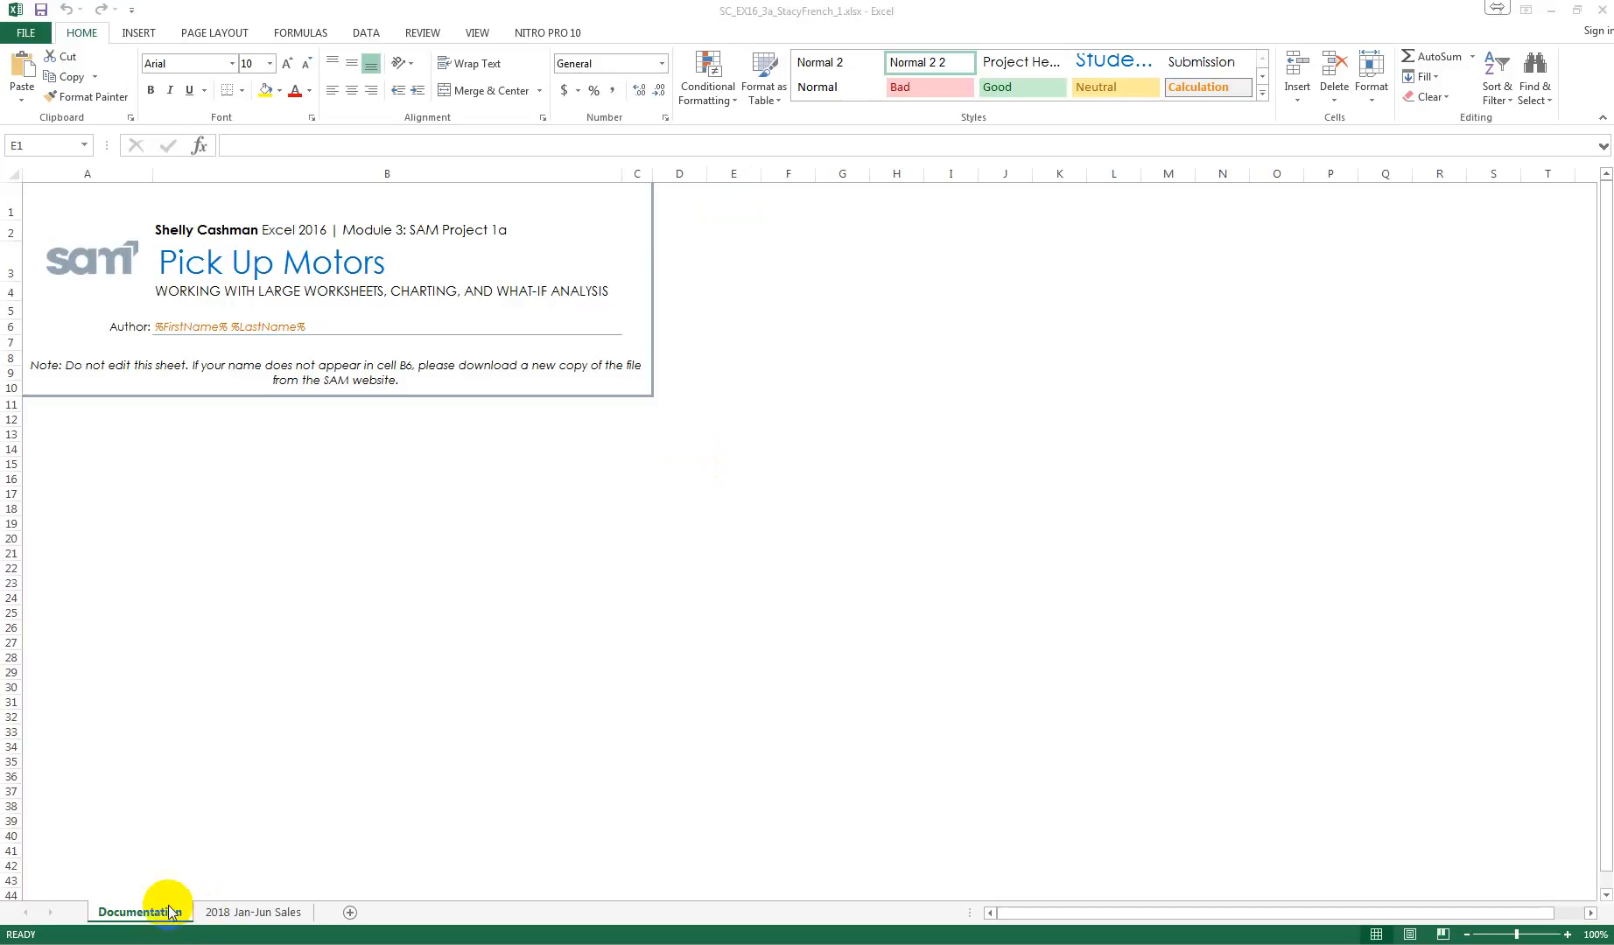
# Step: Open the 2018 Jan-Jun Sales worksheet and look over its sections
pyautogui.click(278, 912)
pyautogui.click(279, 912)
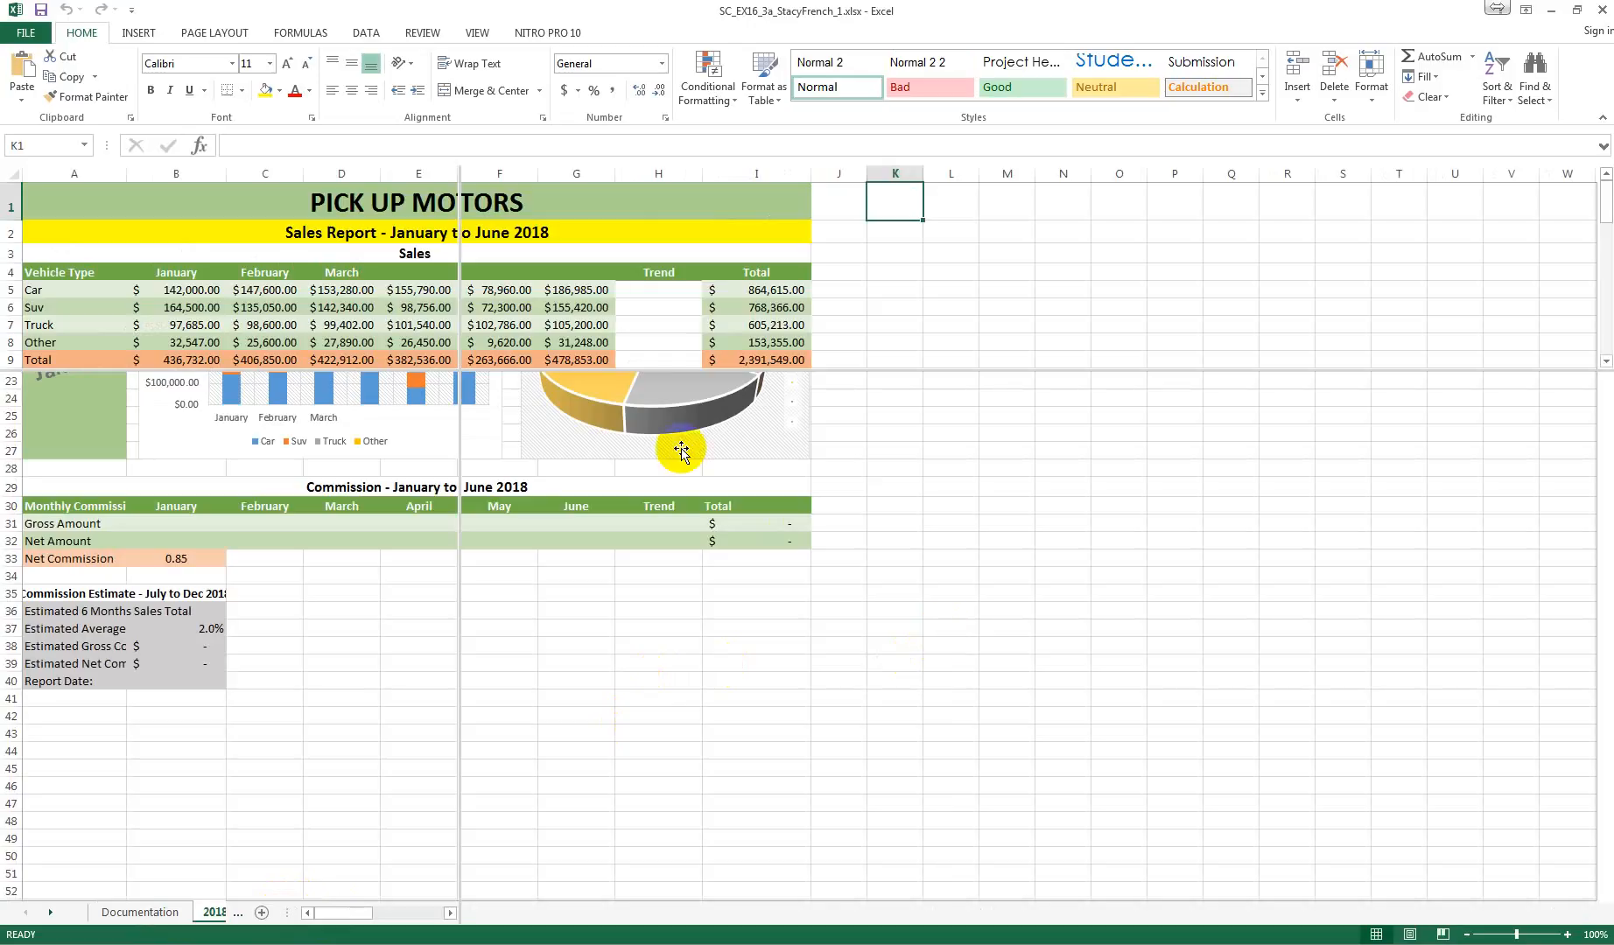
pyautogui.scroll(-3, 599, 402)
pyautogui.scroll(3, 599, 411)
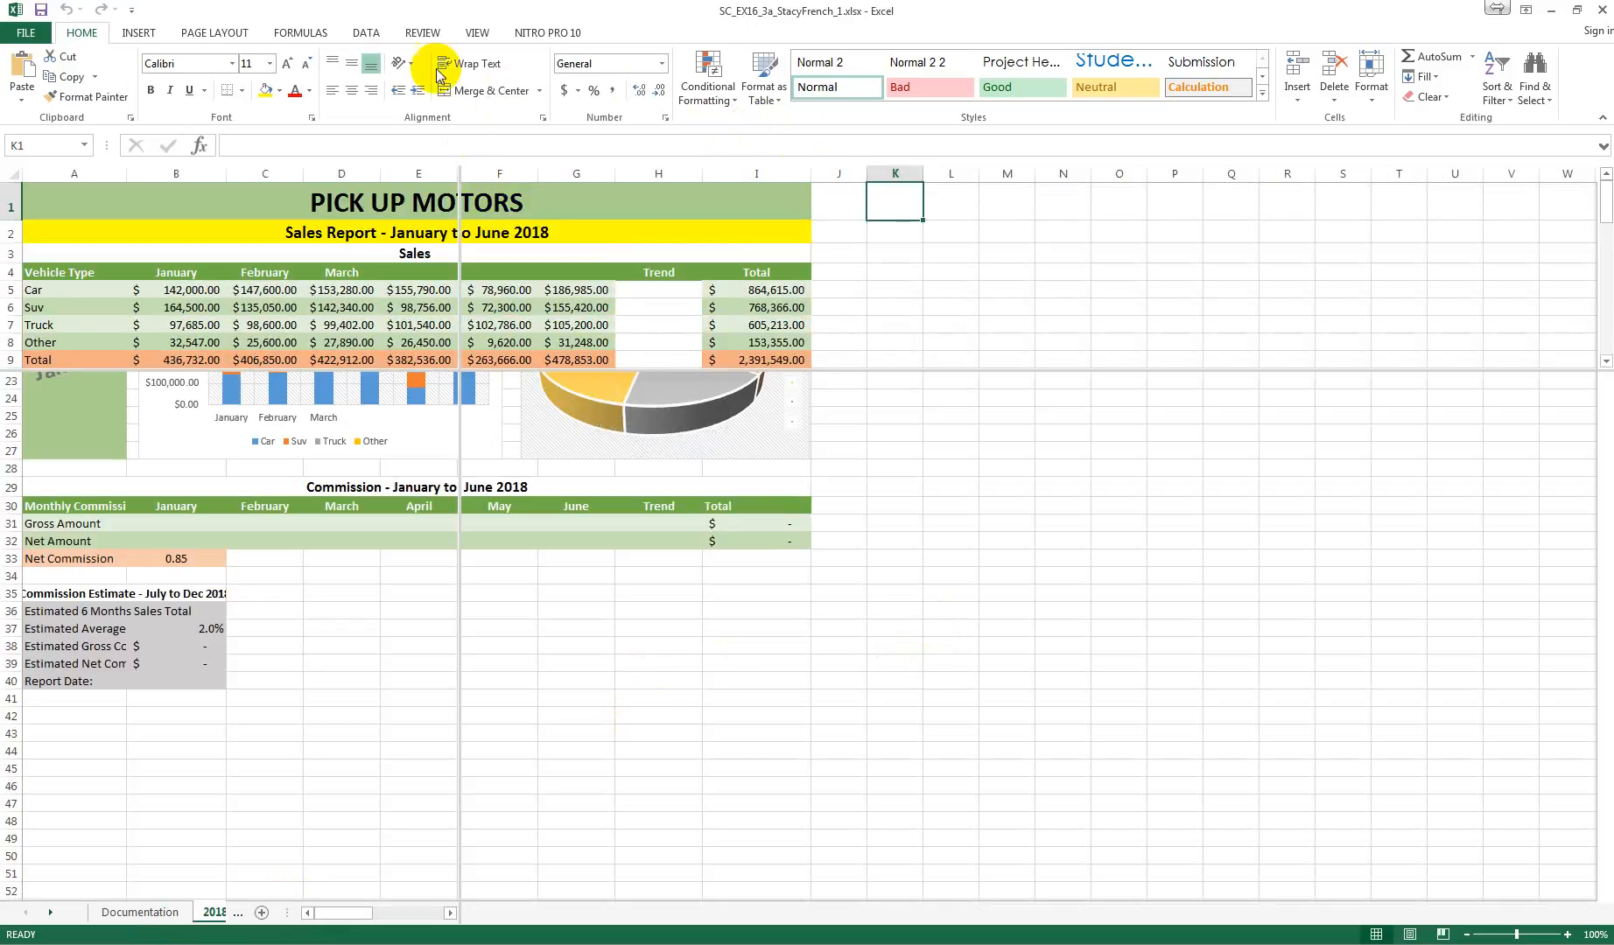
pyautogui.click(193, 34)
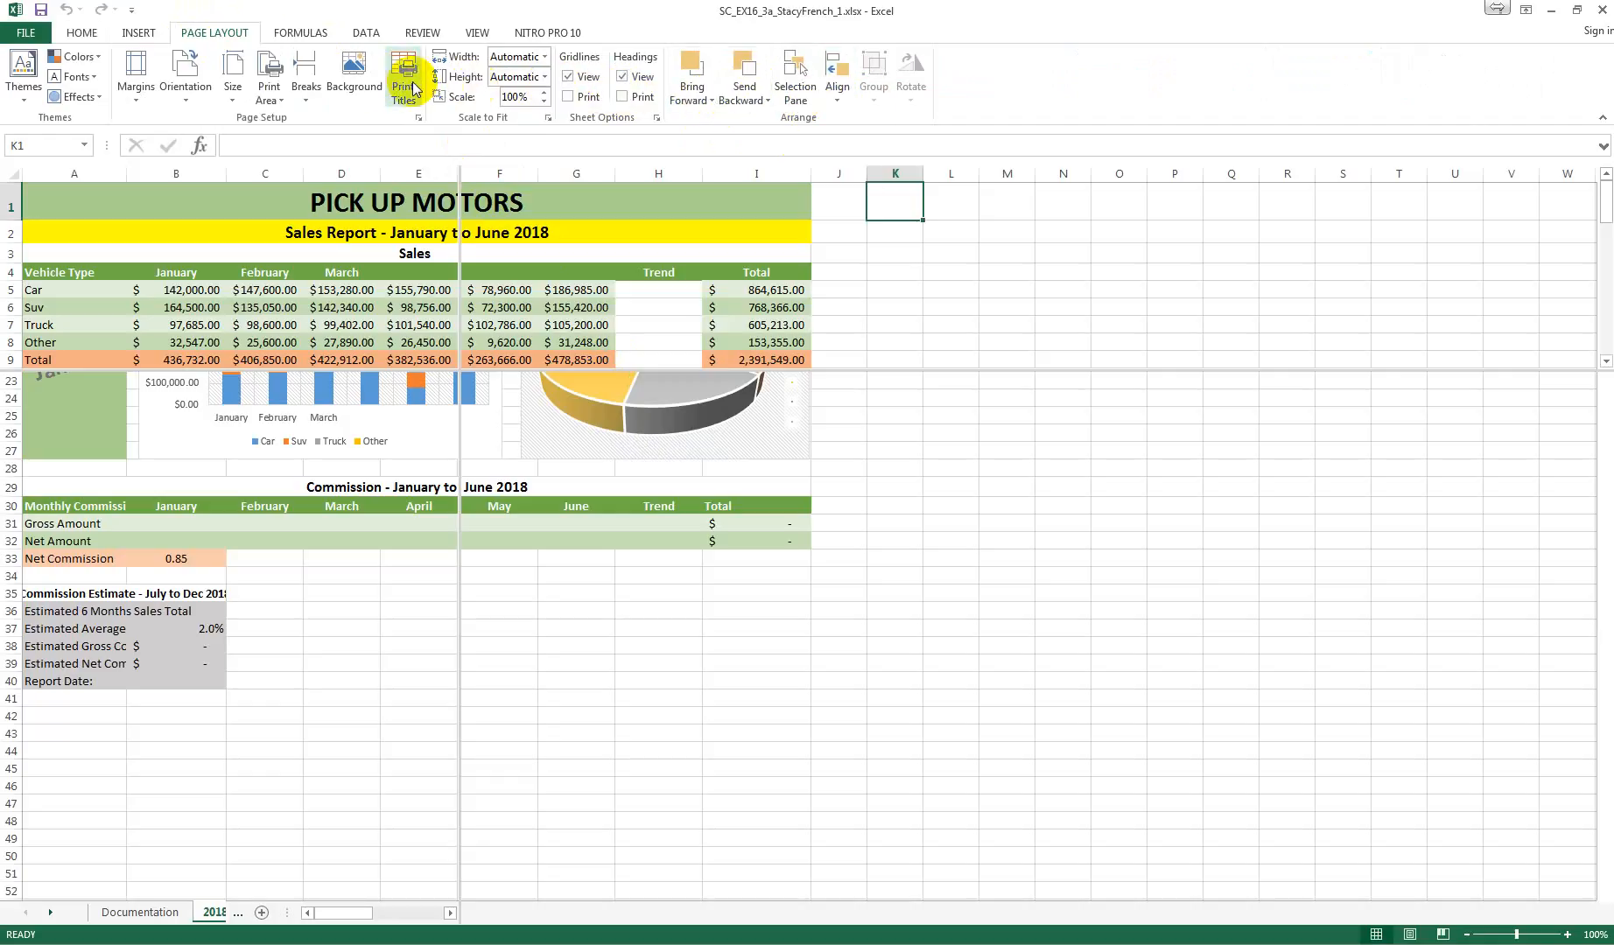
pyautogui.click(364, 32)
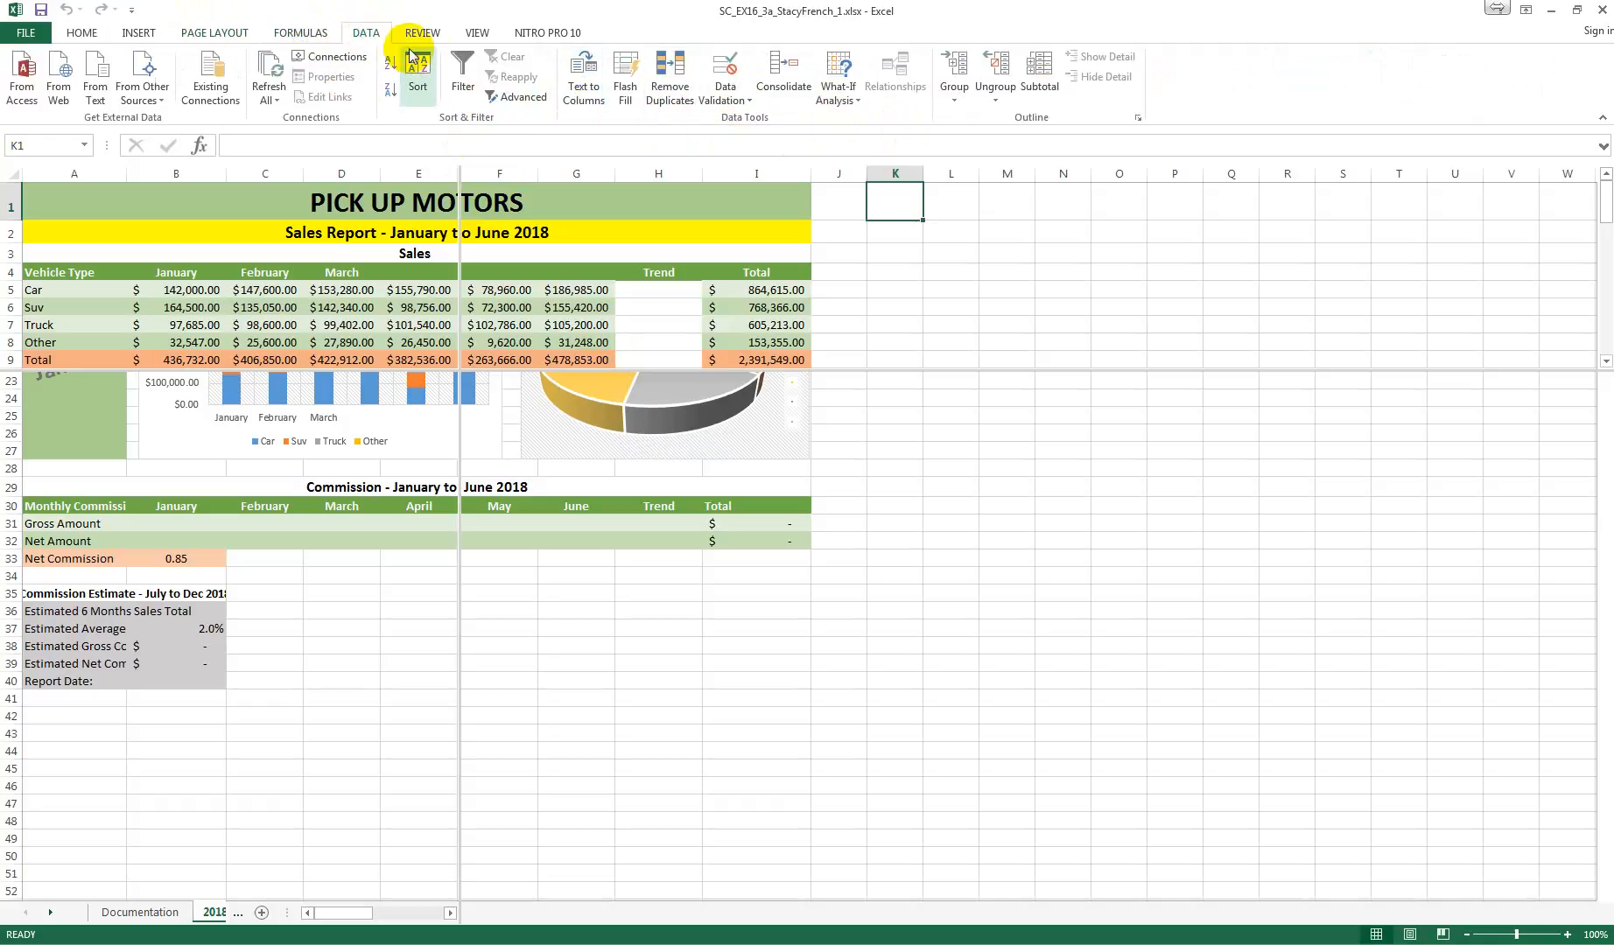
# Step: Try to freeze the panes of the split worksheet with cell K1 selected
pyautogui.click(477, 33)
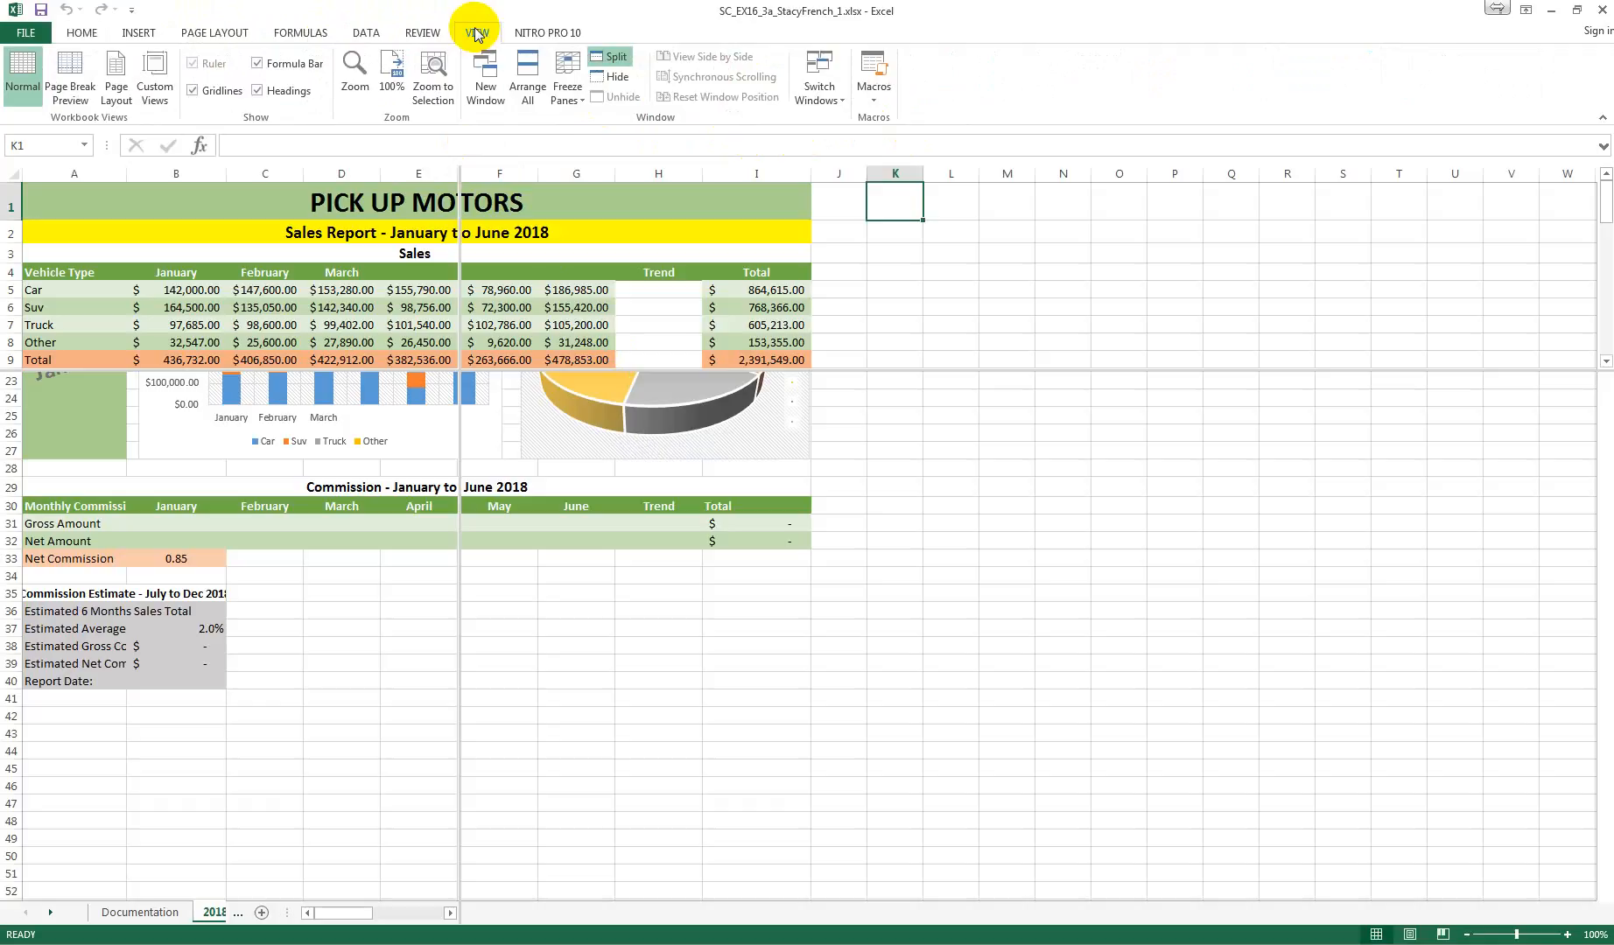
pyautogui.click(582, 104)
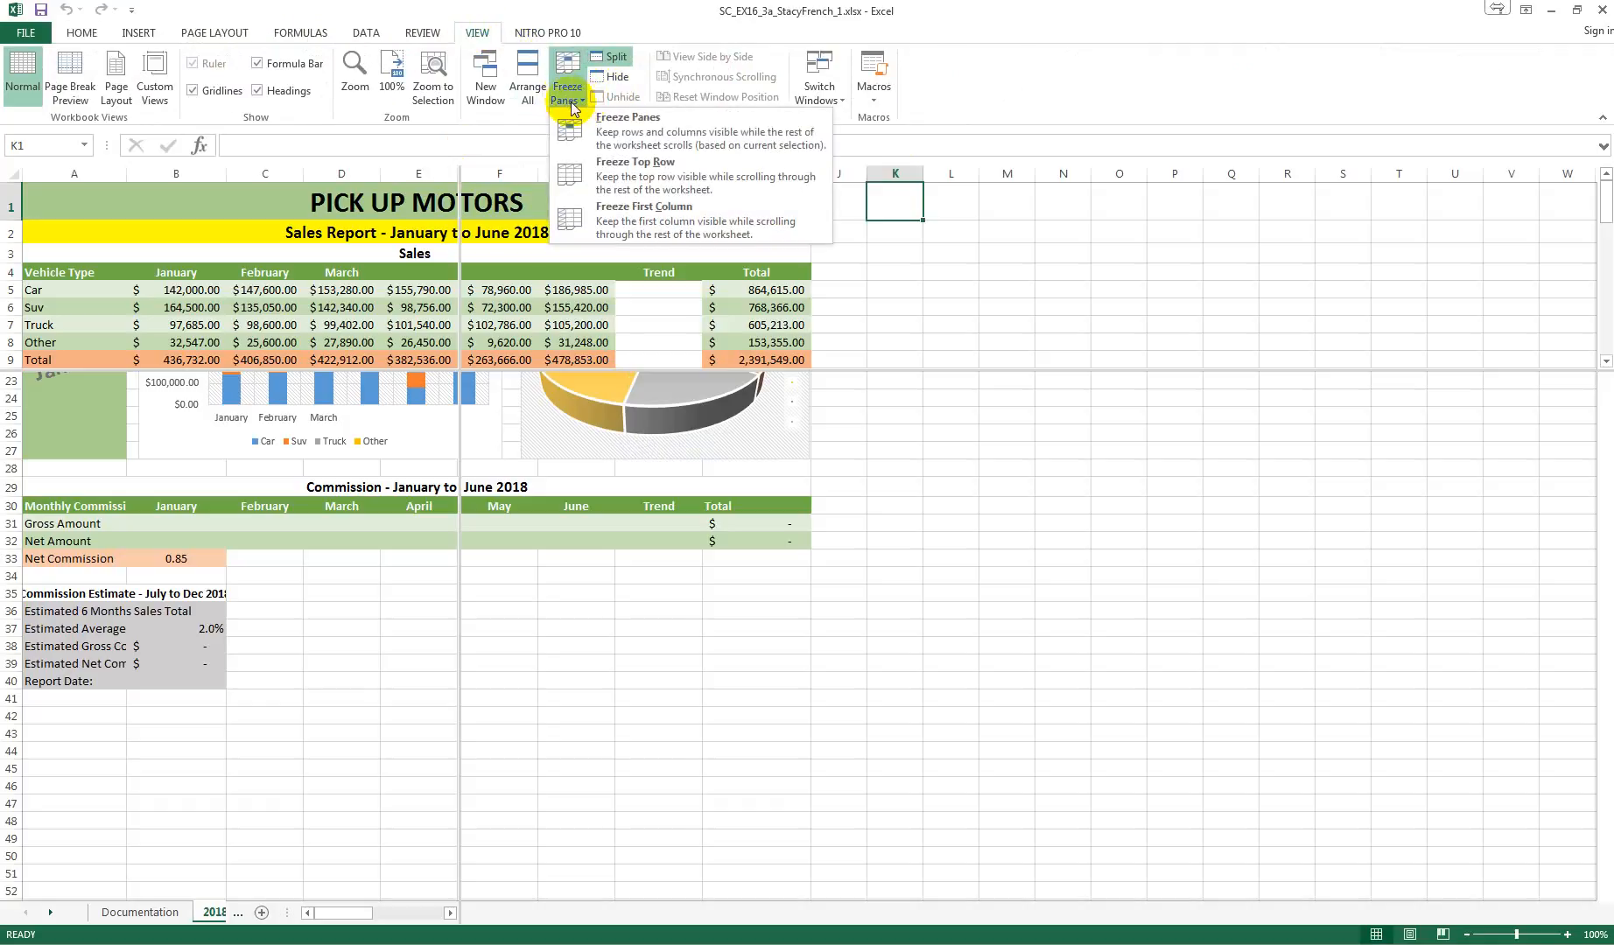
pyautogui.click(610, 132)
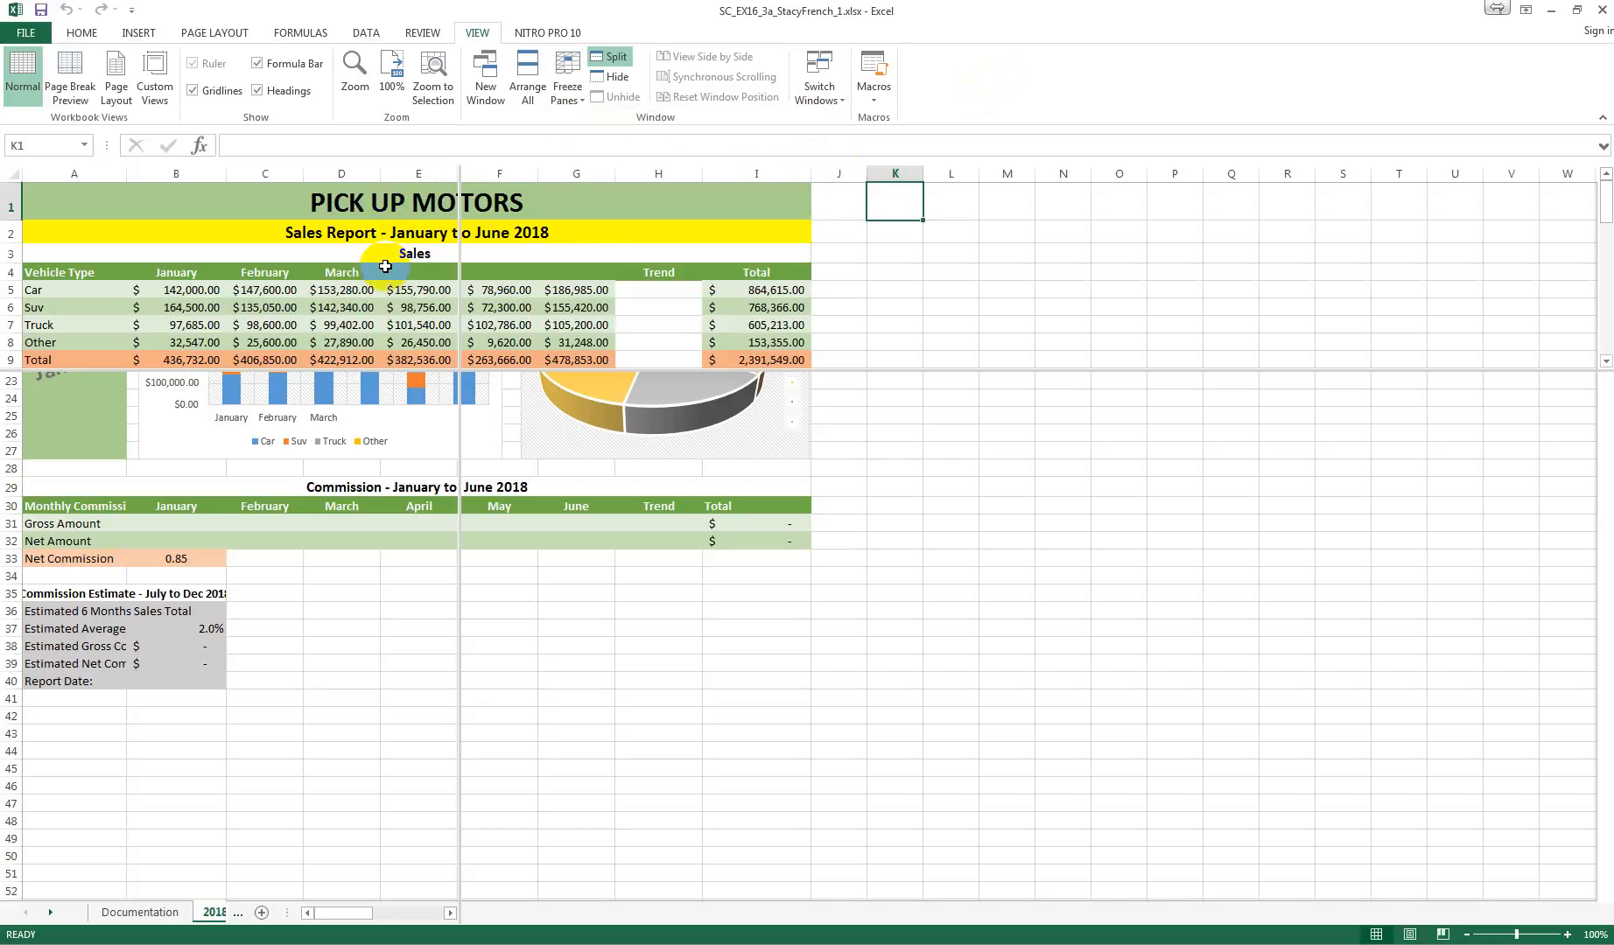
pyautogui.scroll(-4, 390, 270)
pyautogui.scroll(4, 398, 276)
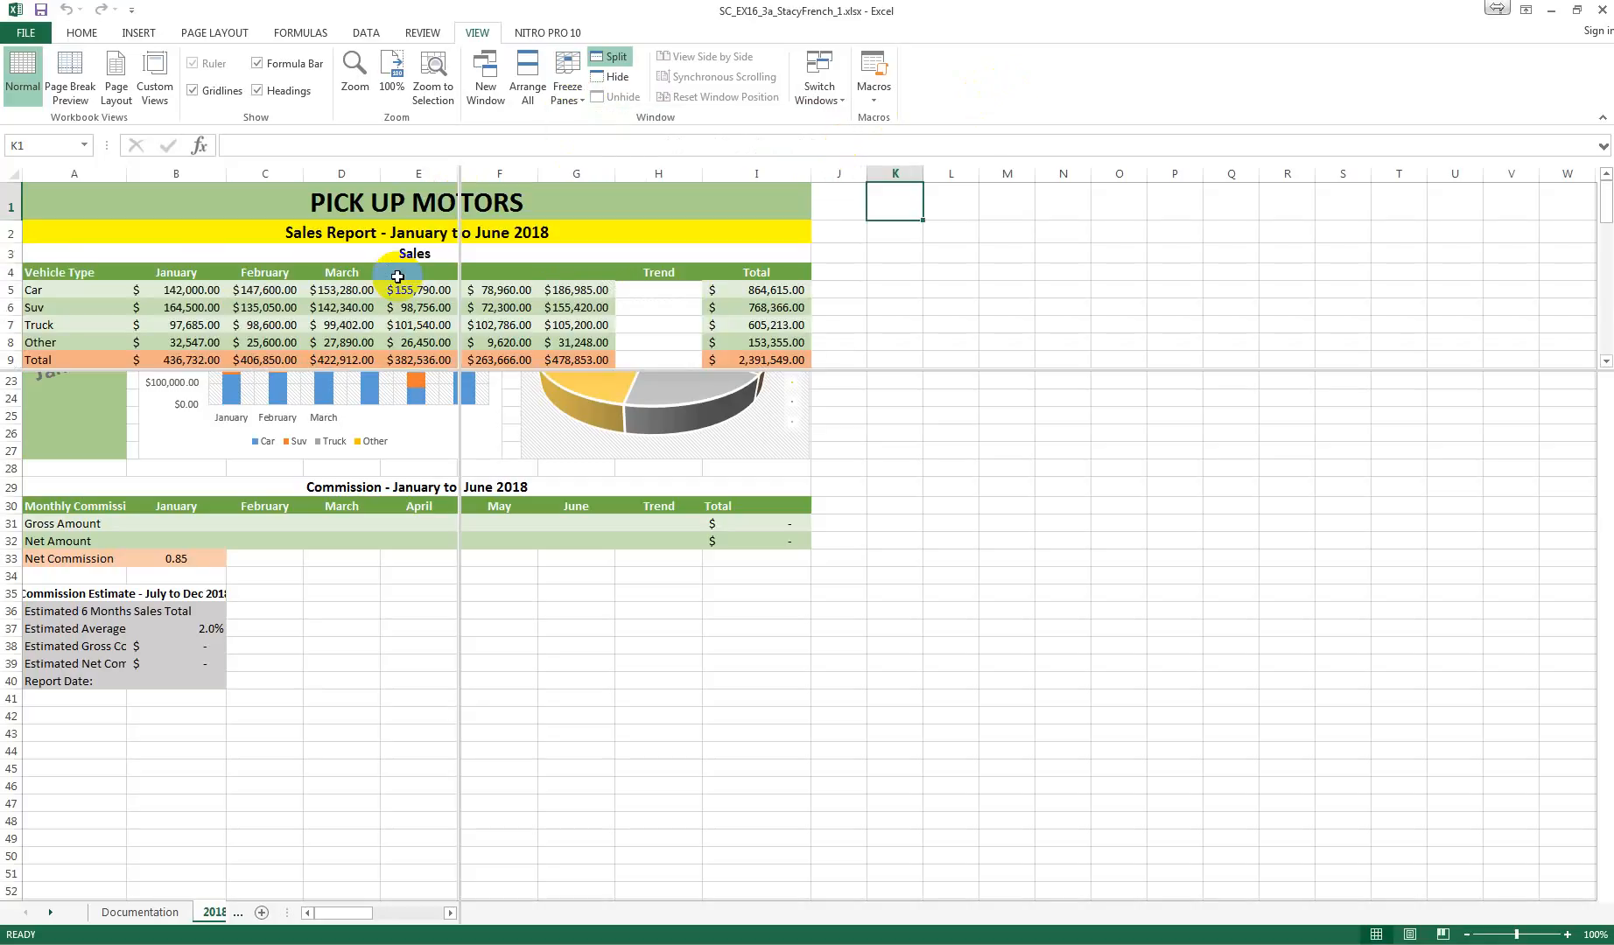
pyautogui.scroll(-3, 147, 355)
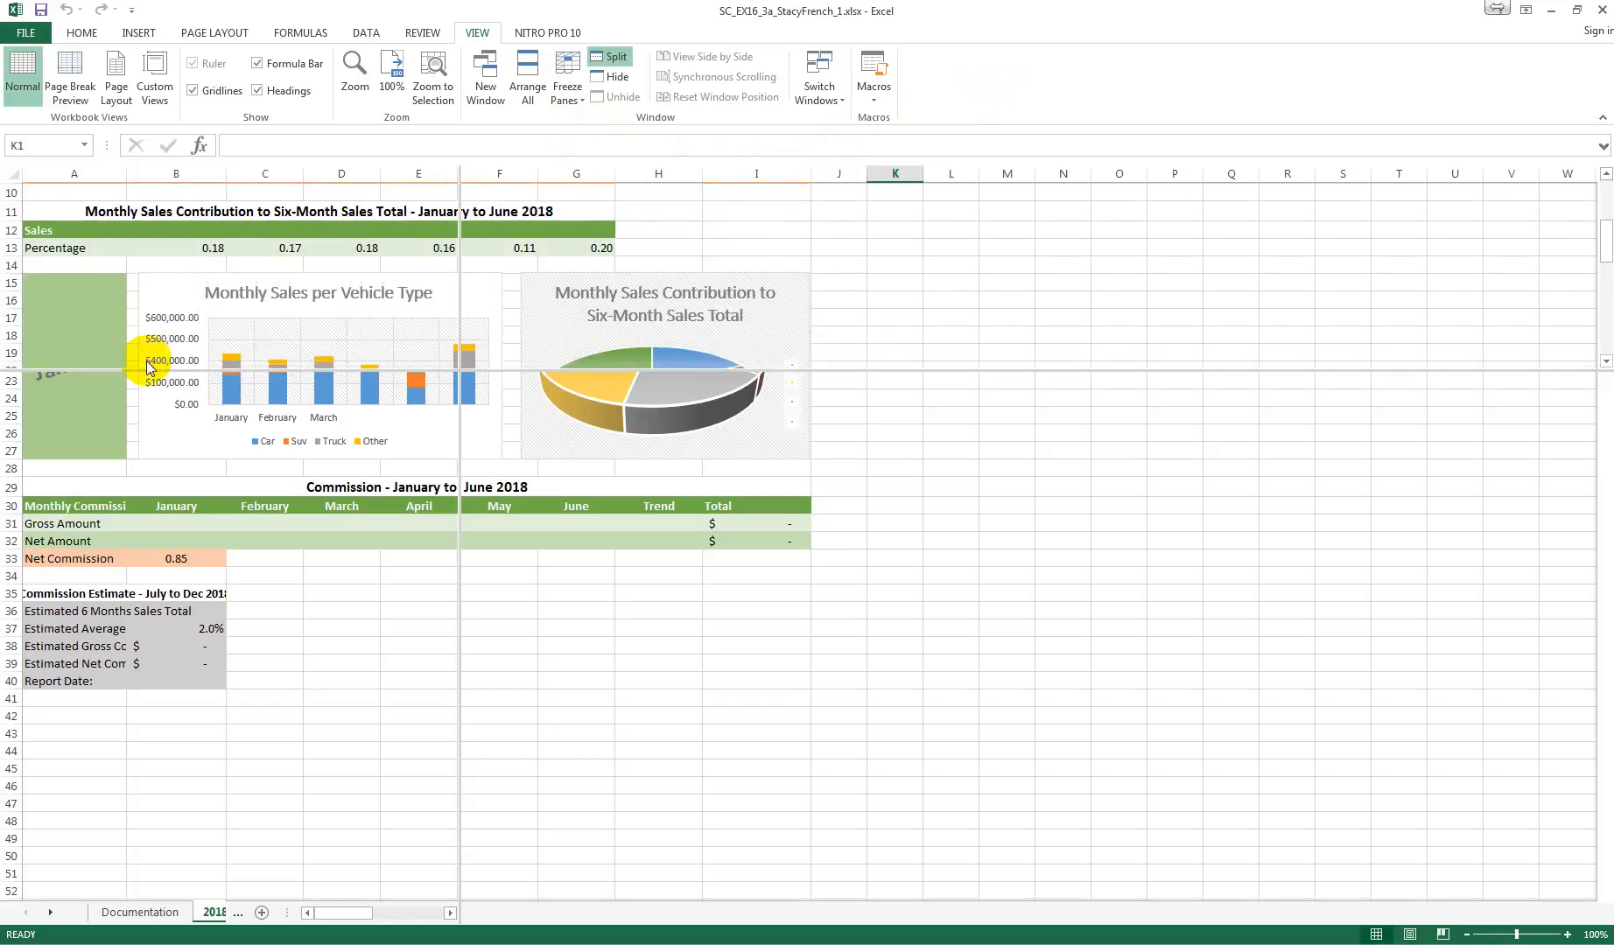
pyautogui.scroll(3, 149, 362)
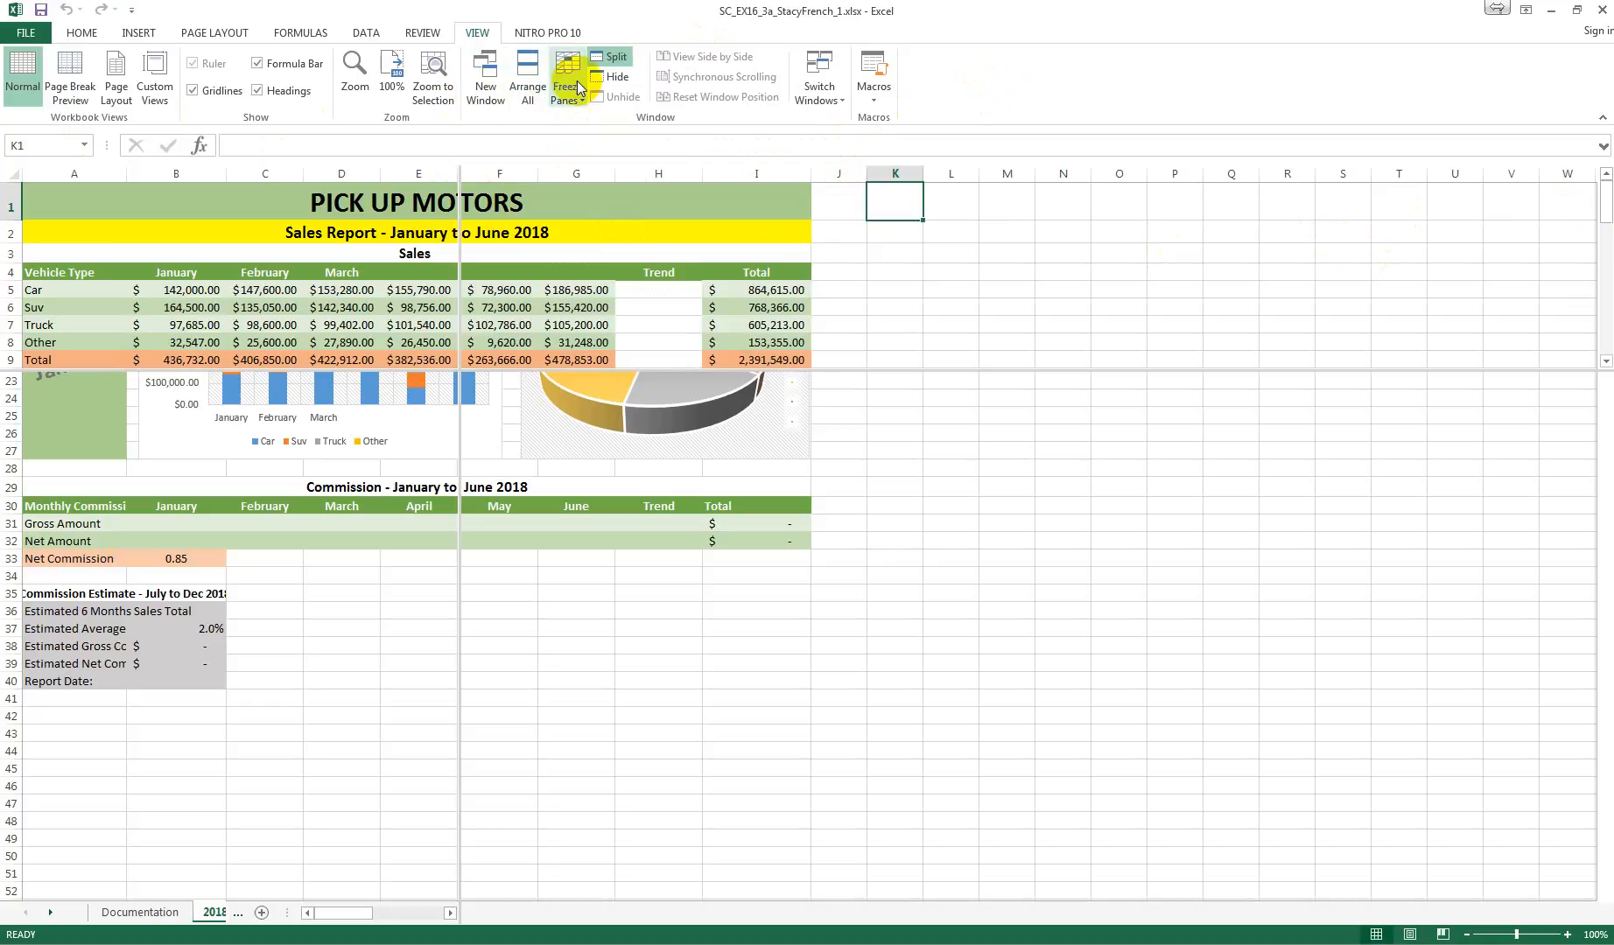
# Step: Remove the split panes from the 2018 Jan-Jun Sales worksheet
pyautogui.click(617, 58)
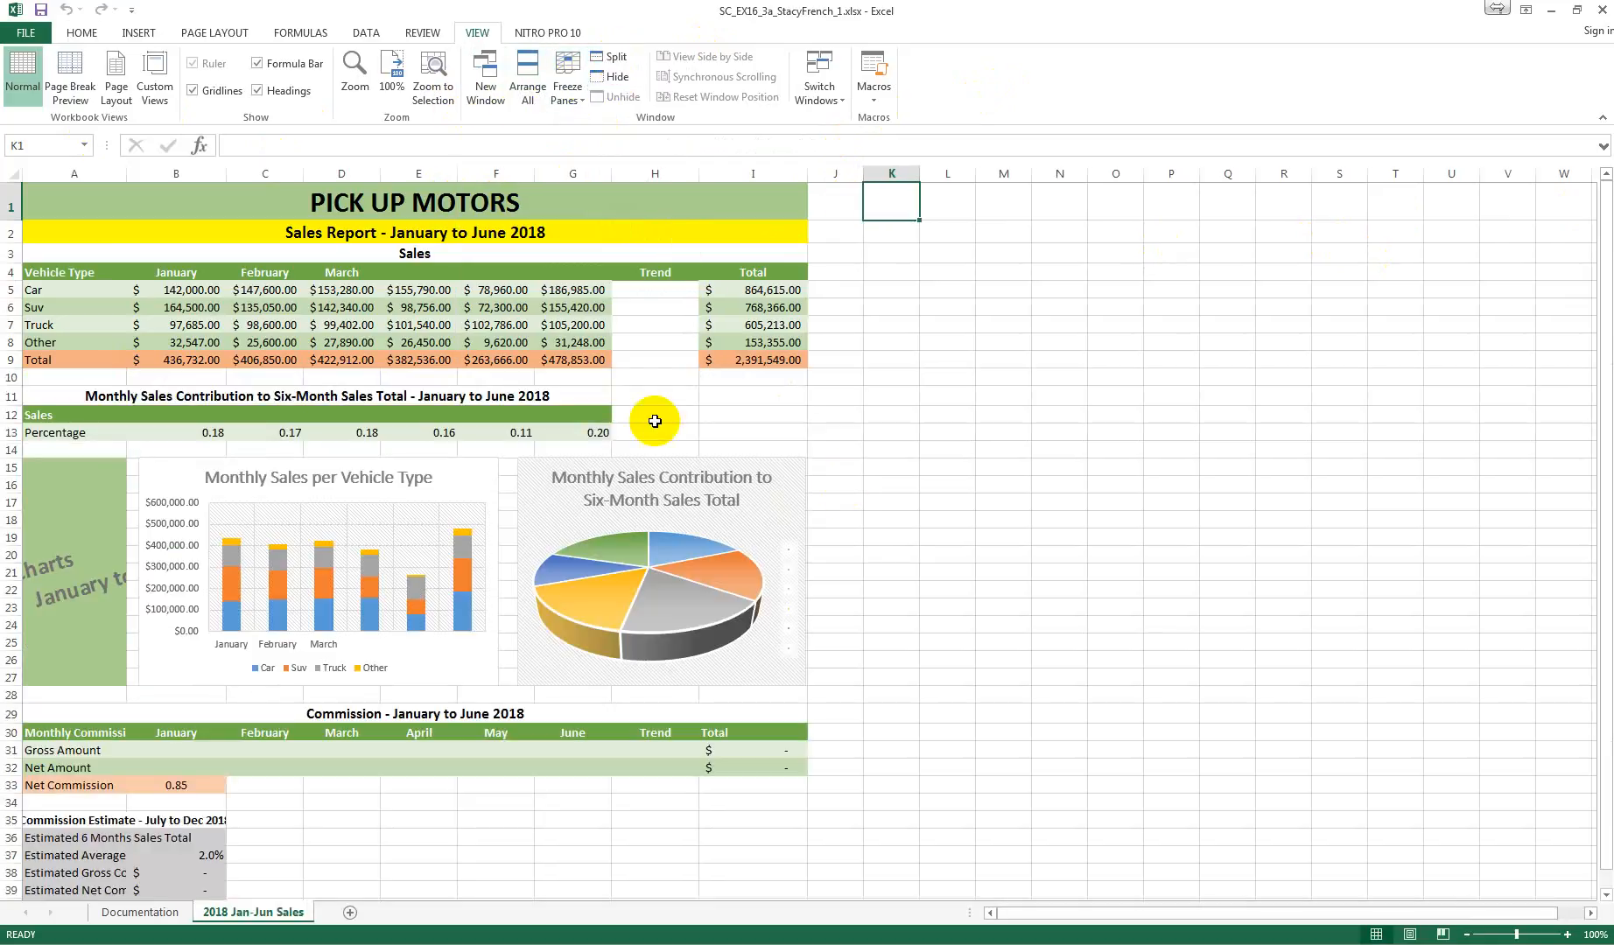
pyautogui.scroll(-3, 383, 411)
pyautogui.scroll(3, 383, 411)
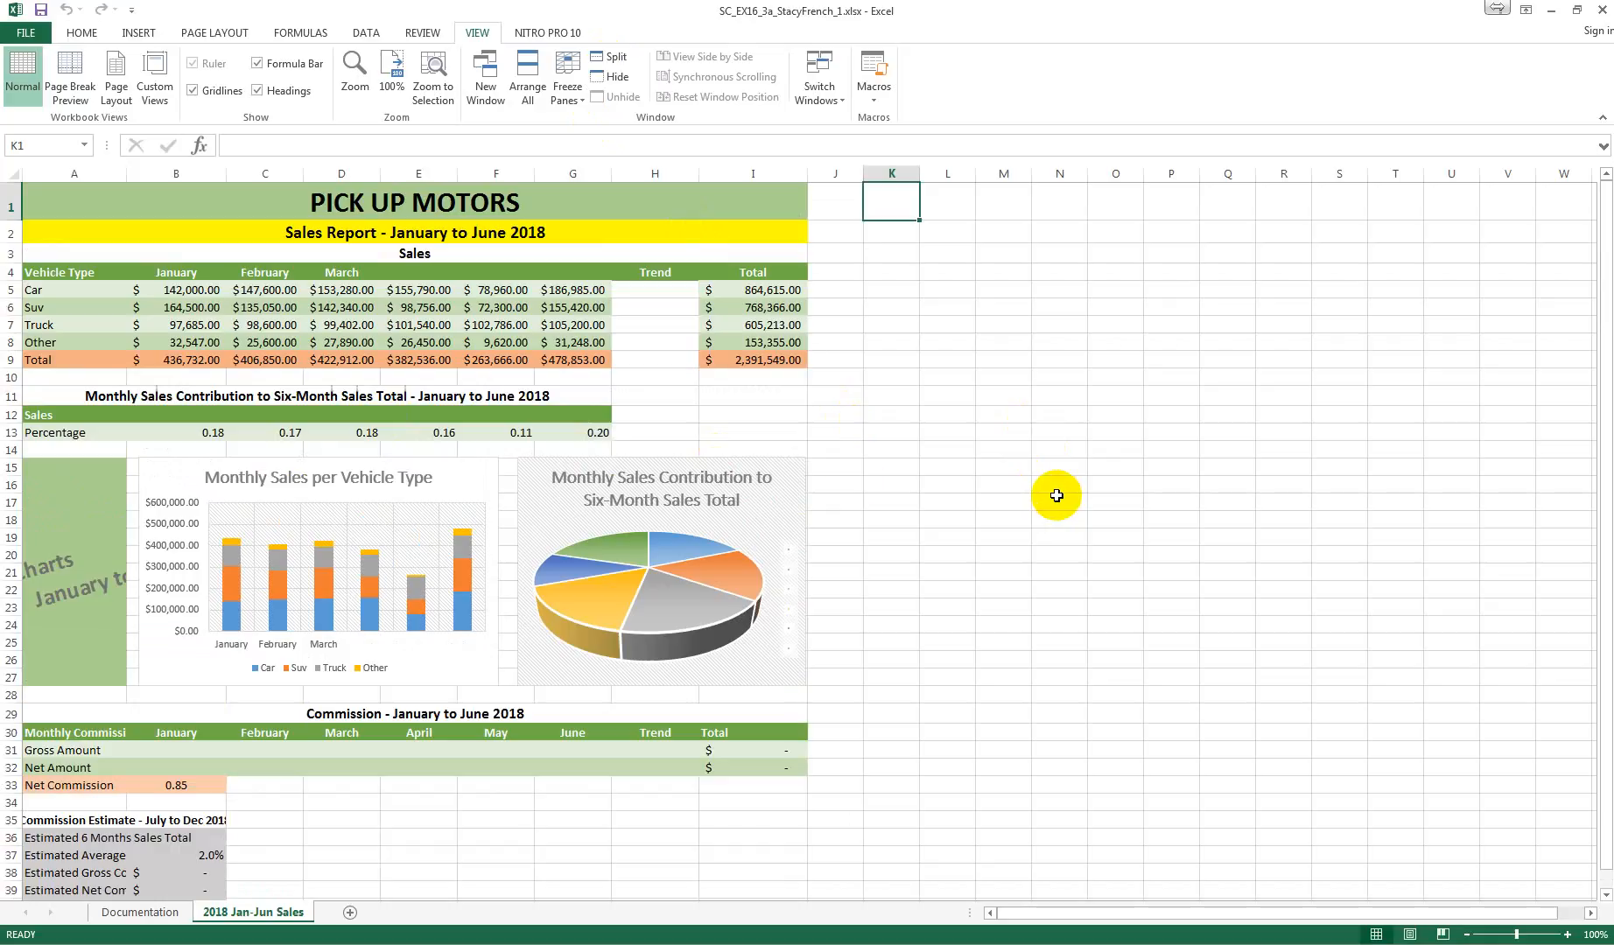
# Step: Freeze rows 1 and 2 above cell A3 and check that they hold while the sheet scrolls
pyautogui.click(41, 254)
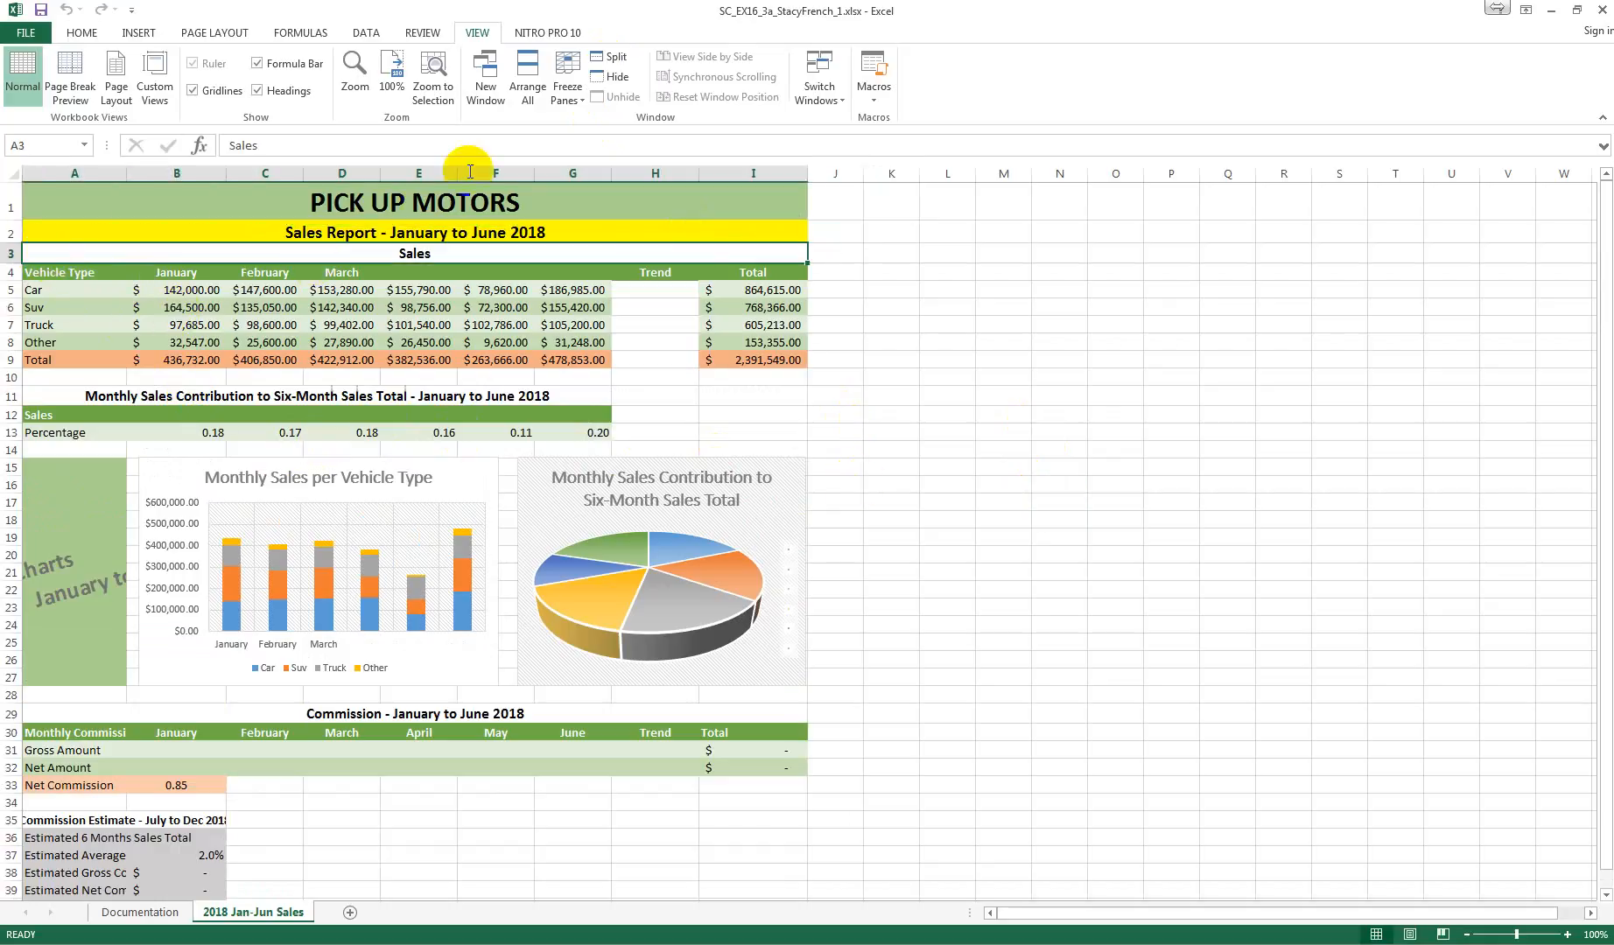
pyautogui.click(567, 94)
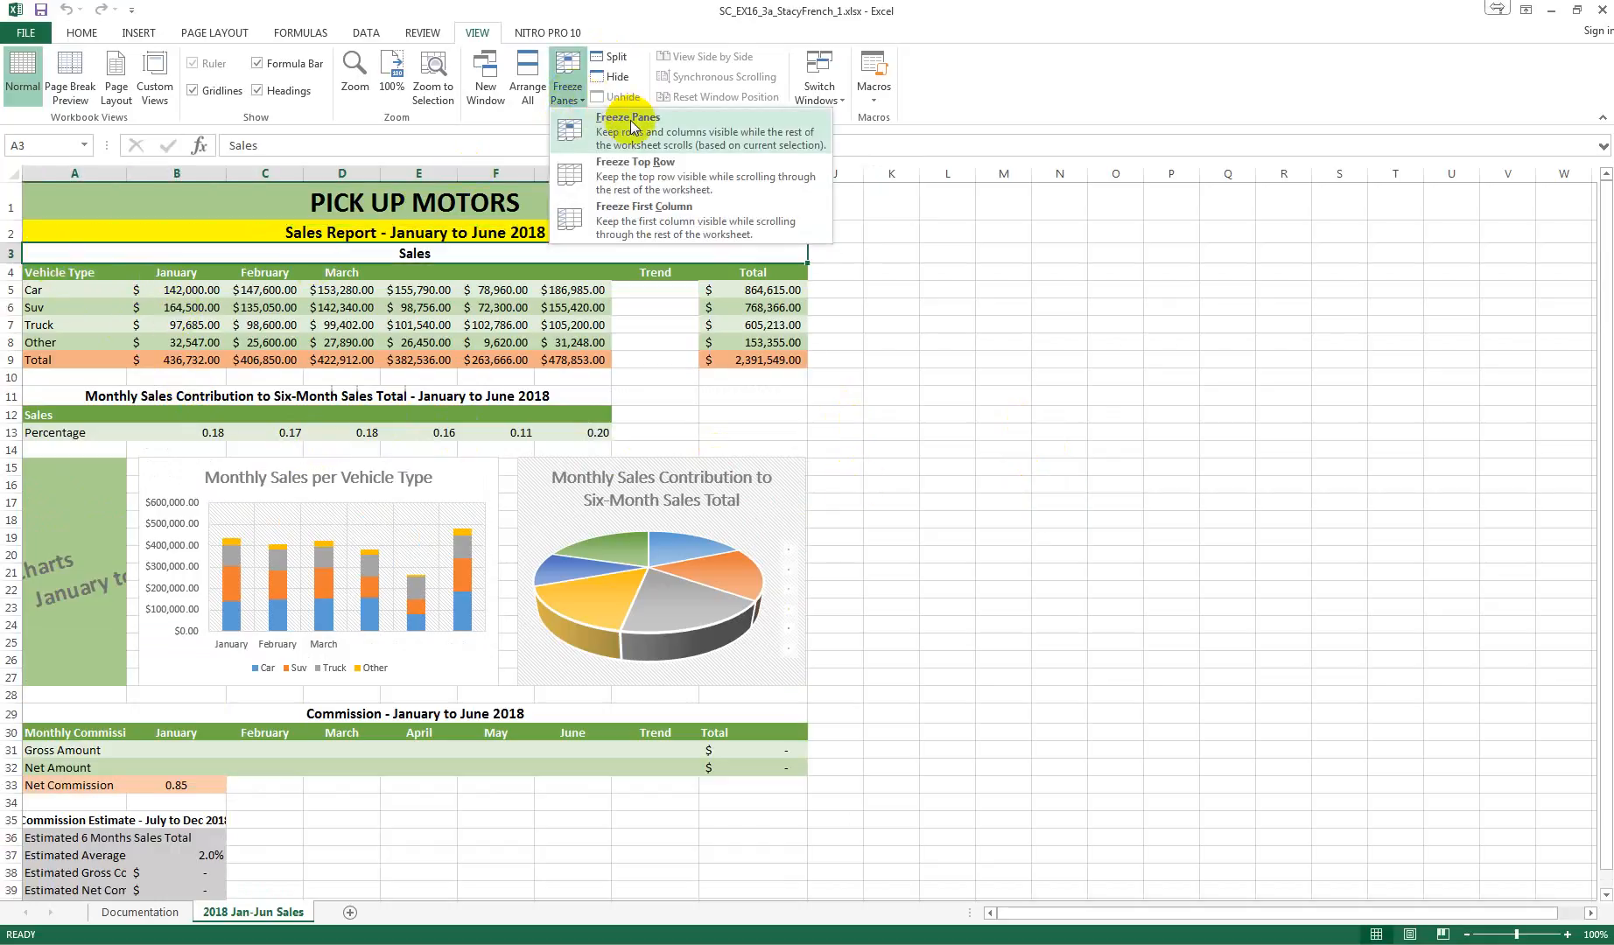
pyautogui.click(630, 127)
pyautogui.scroll(-2, 512, 289)
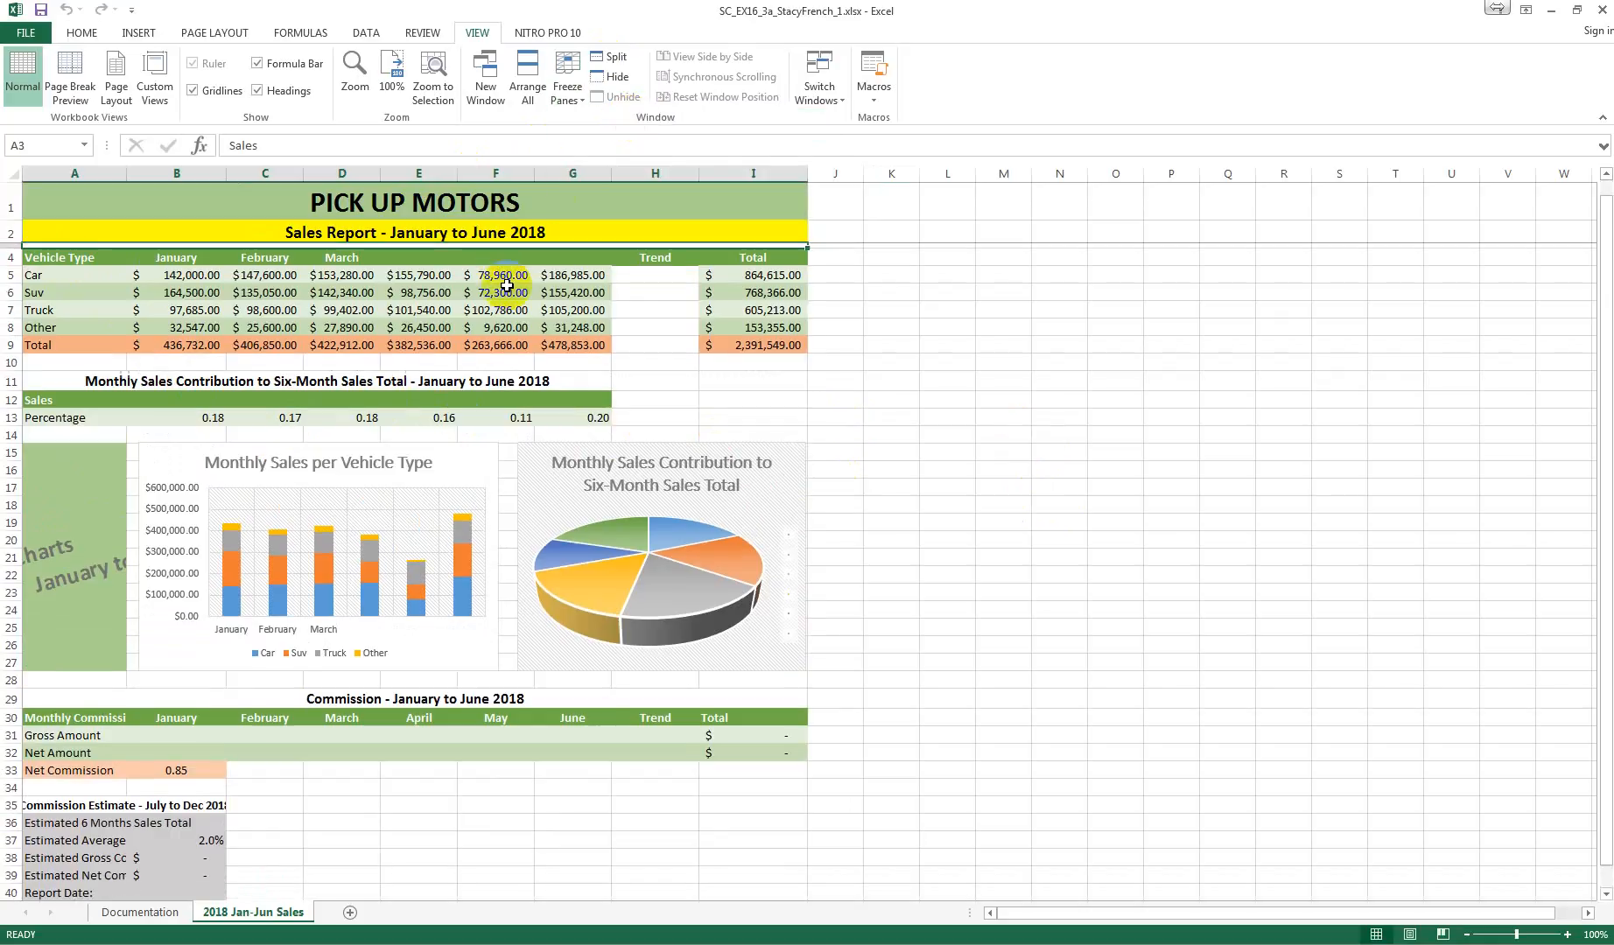
pyautogui.scroll(2, 512, 289)
pyautogui.scroll(-3, 525, 297)
pyautogui.scroll(3, 525, 297)
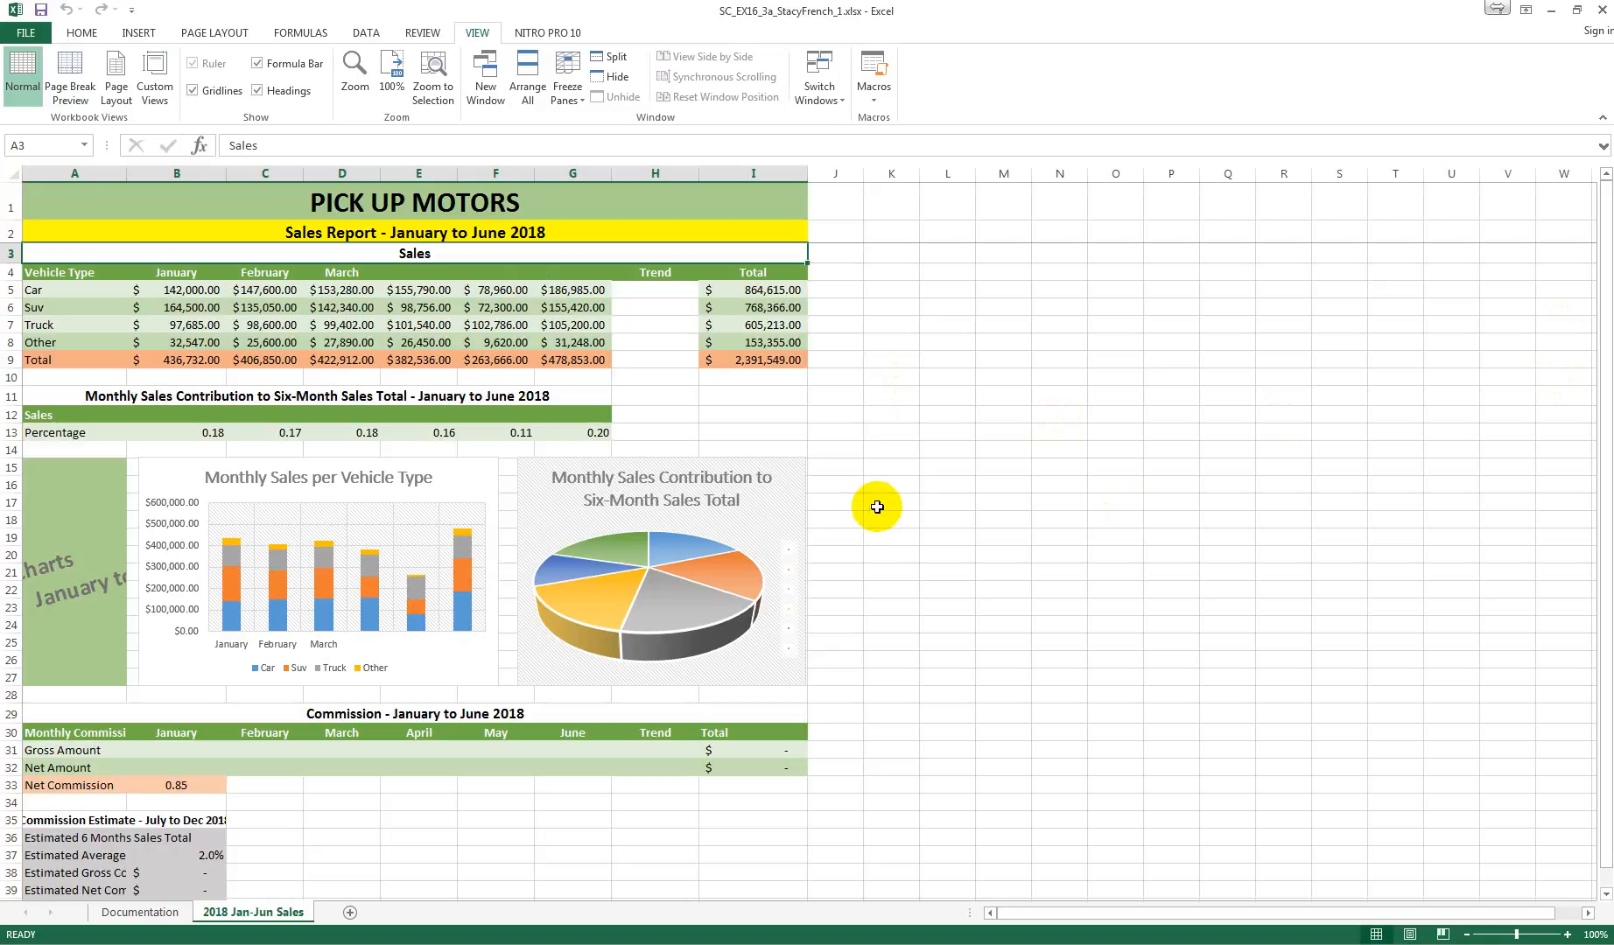
# Step: Set the width of column A to 31
pyautogui.rightClick(63, 175)
pyautogui.click(131, 381)
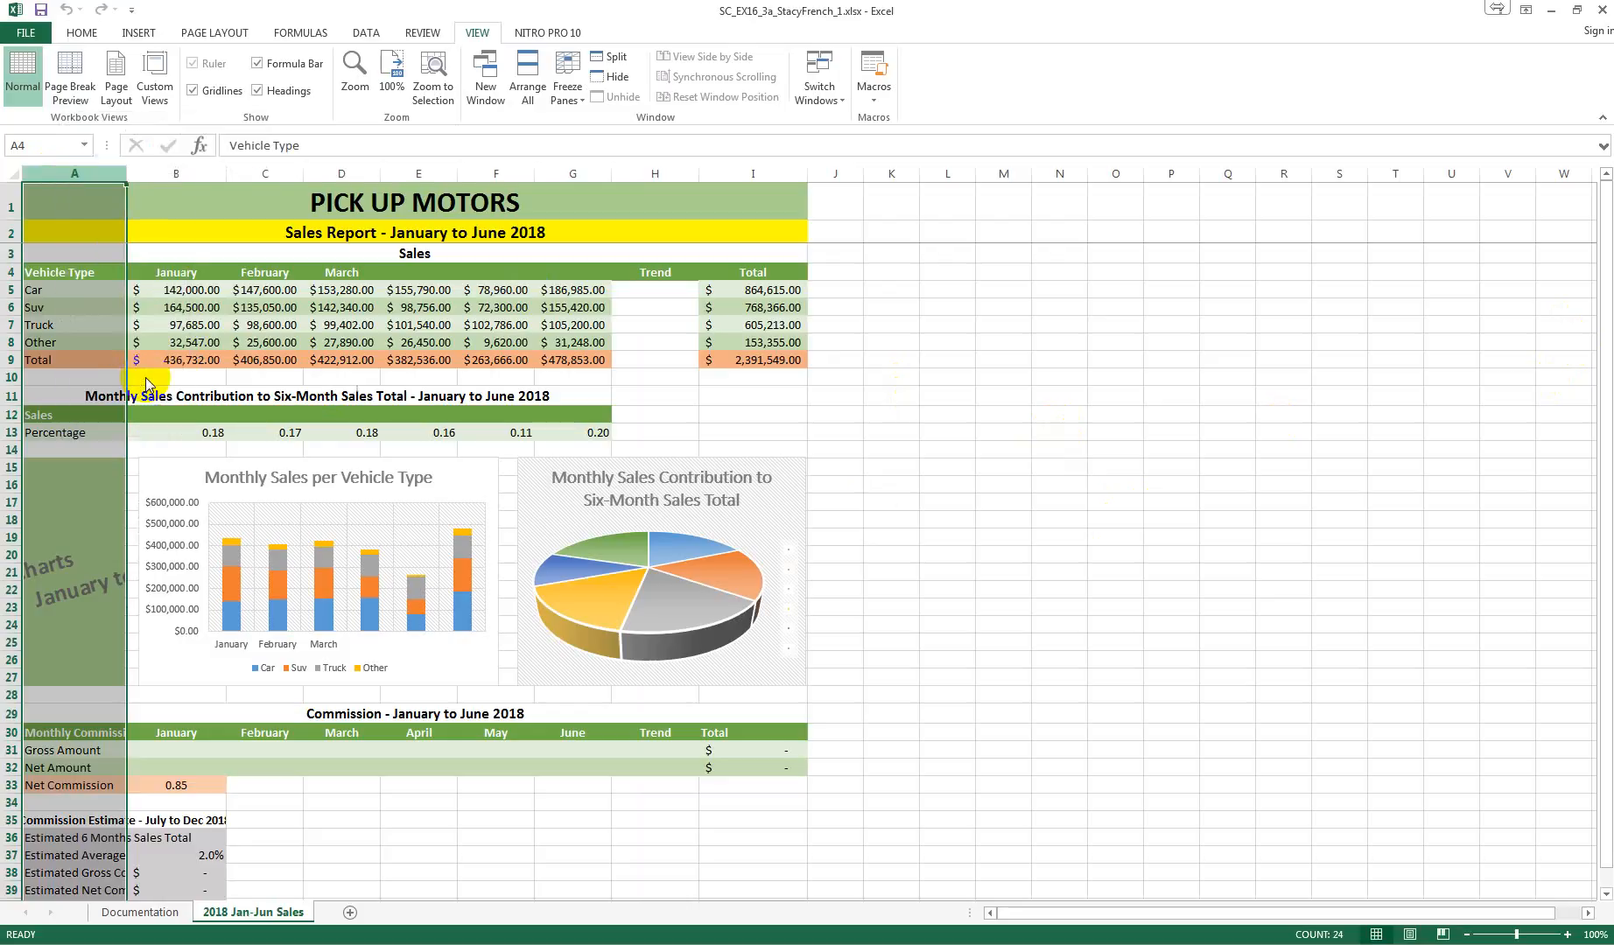
pyautogui.write('31')
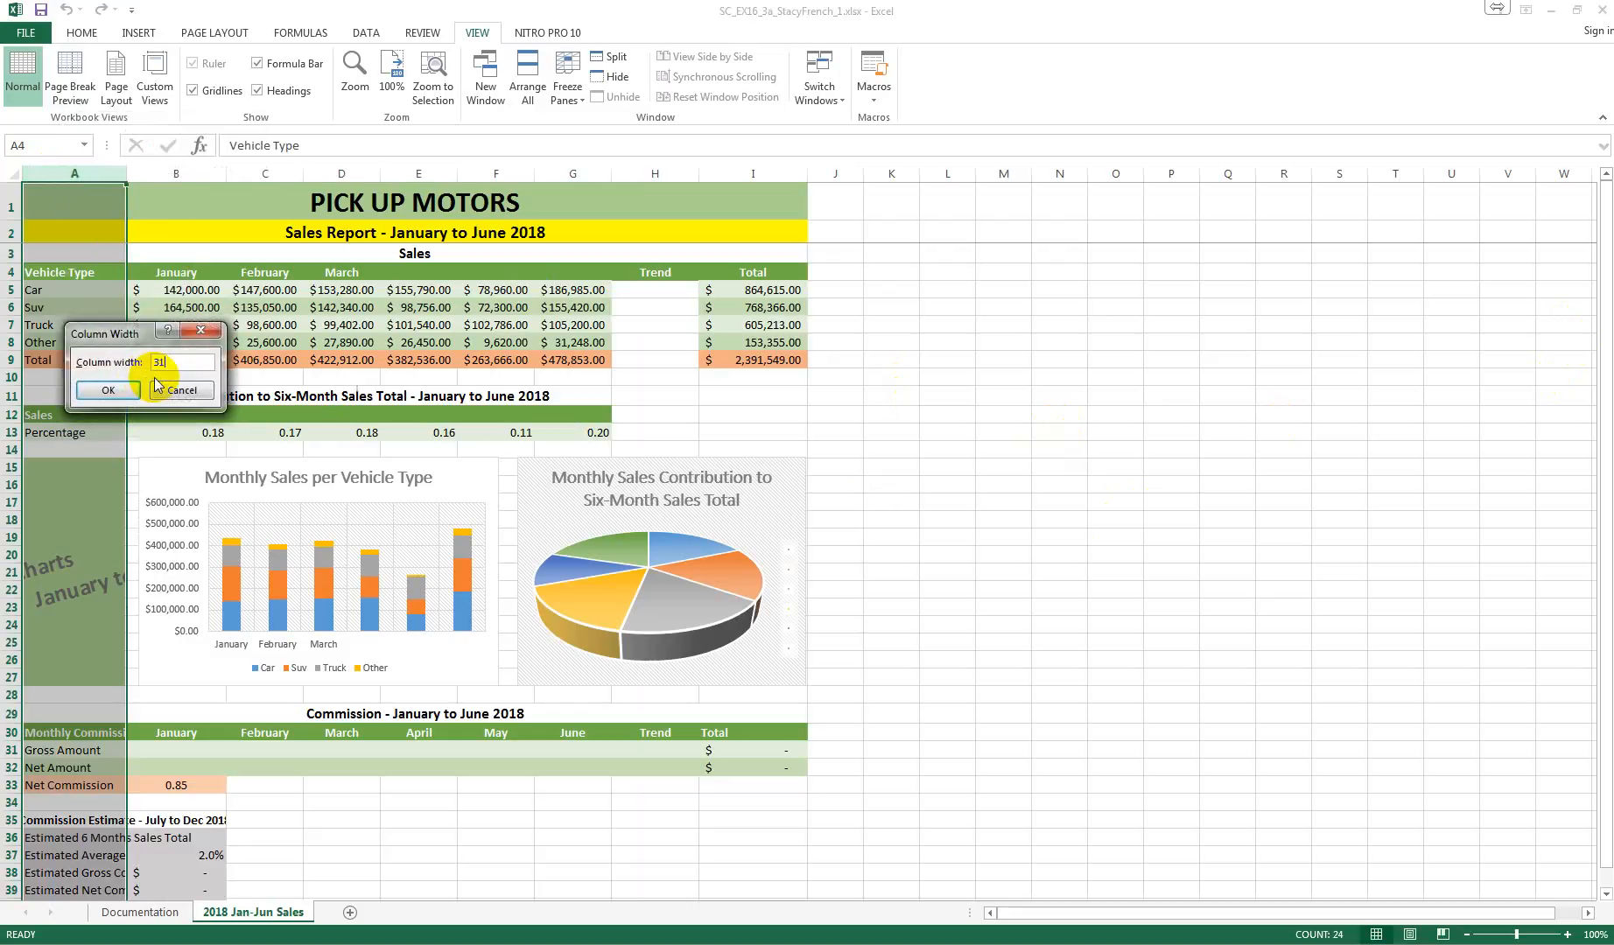
pyautogui.click(107, 389)
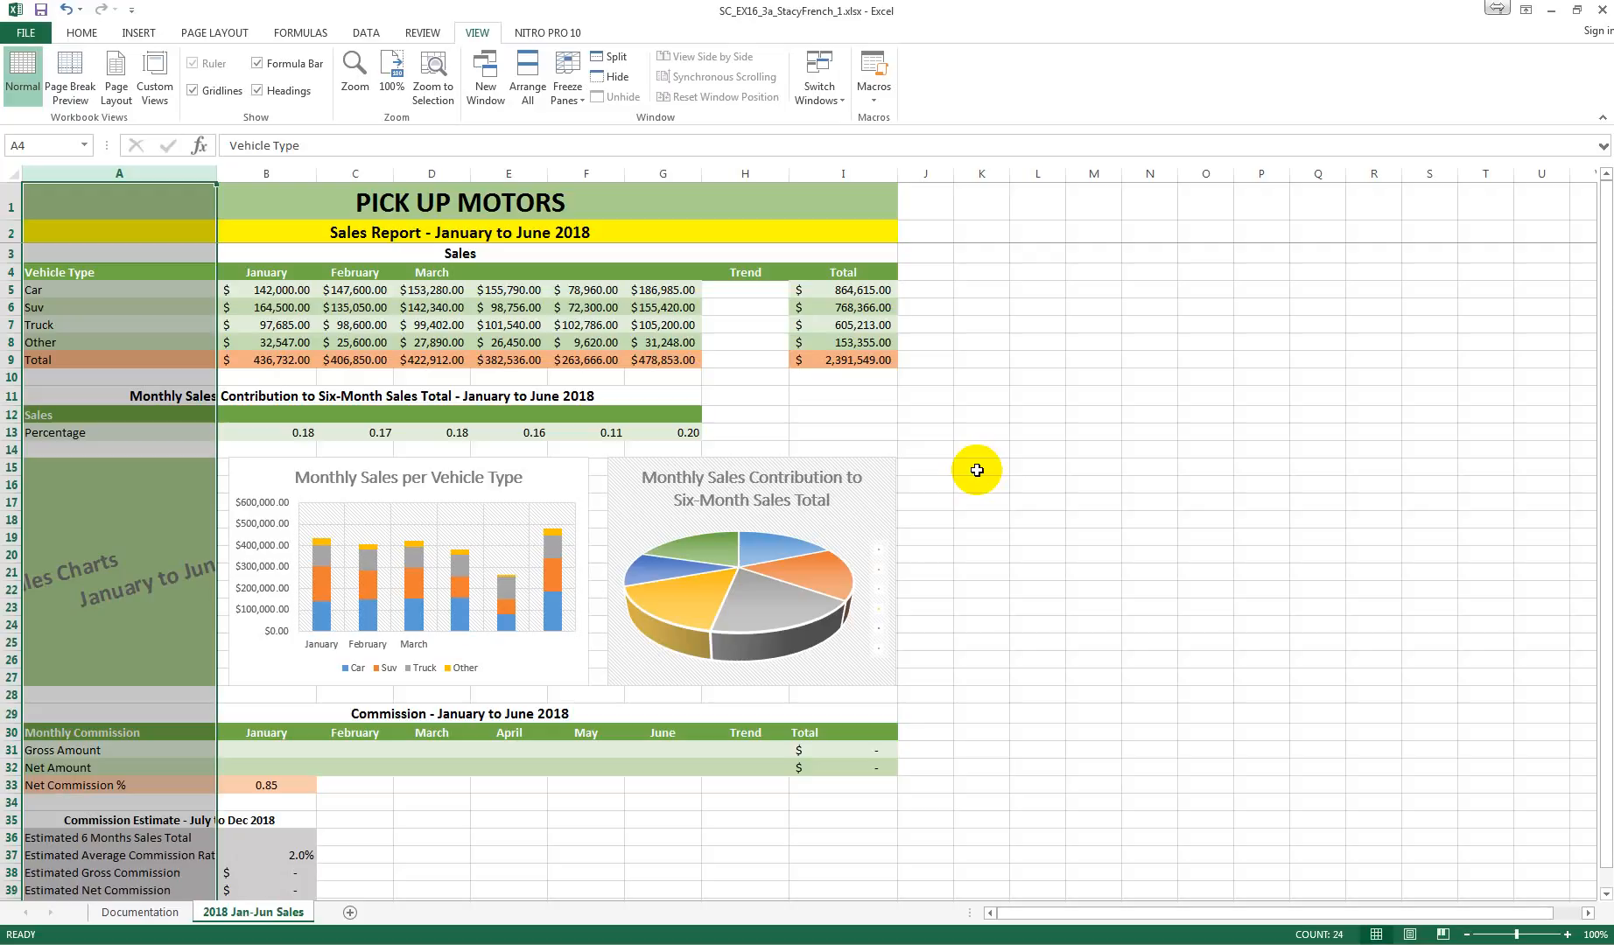
pyautogui.click(268, 300)
pyautogui.click(267, 292)
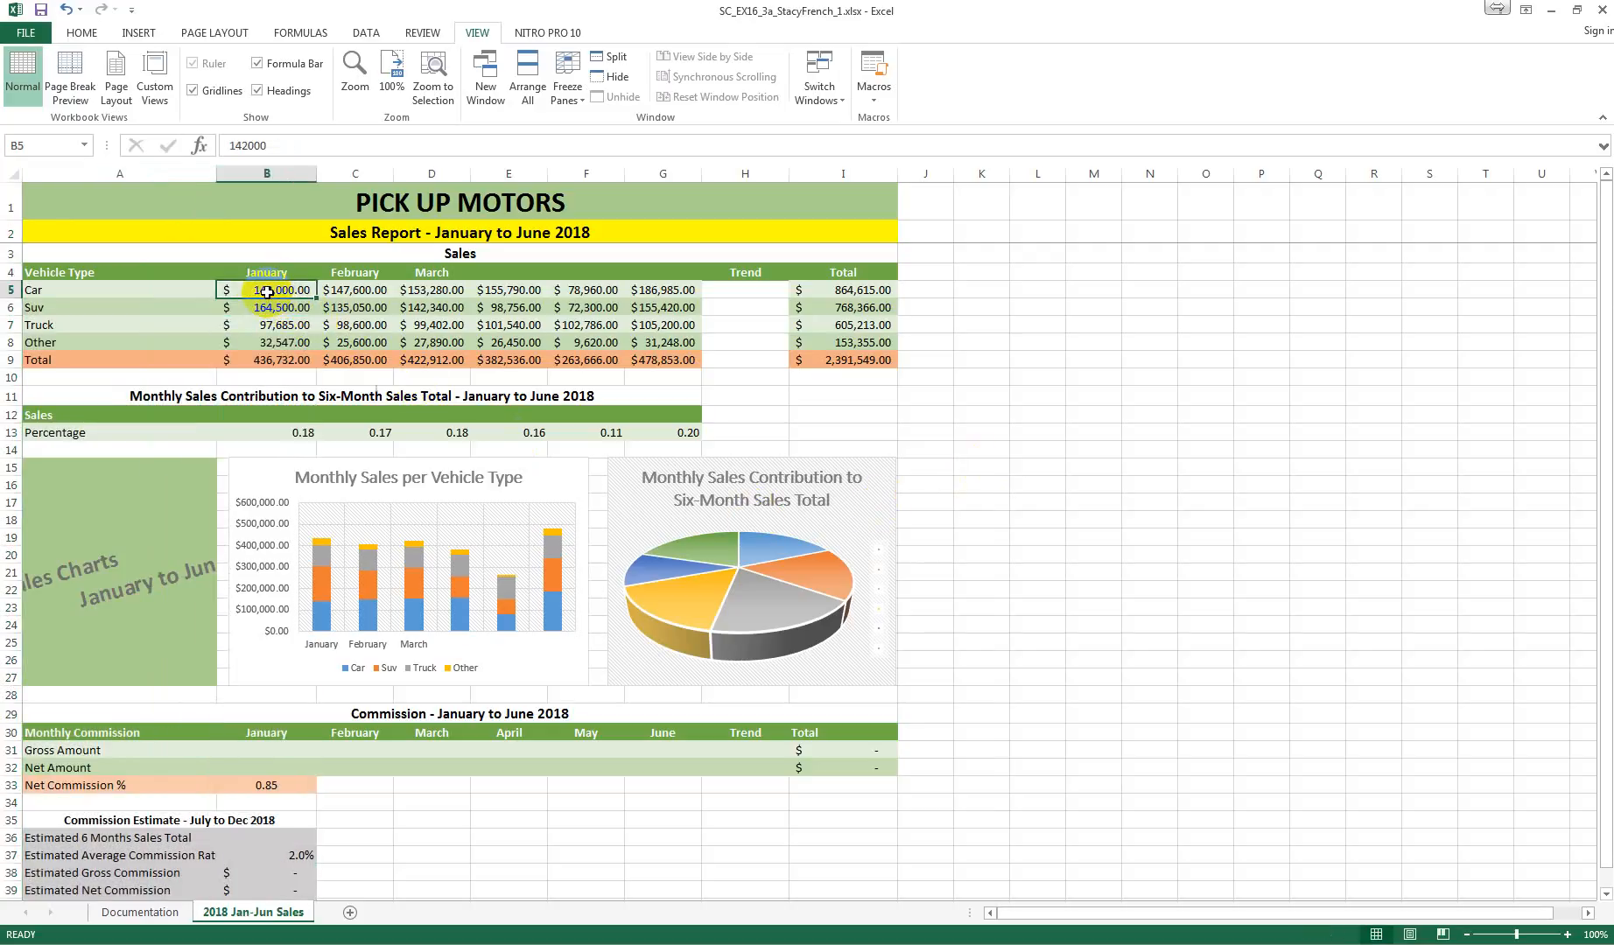
pyautogui.moveTo(267, 292); pyautogui.dragTo(424, 298)
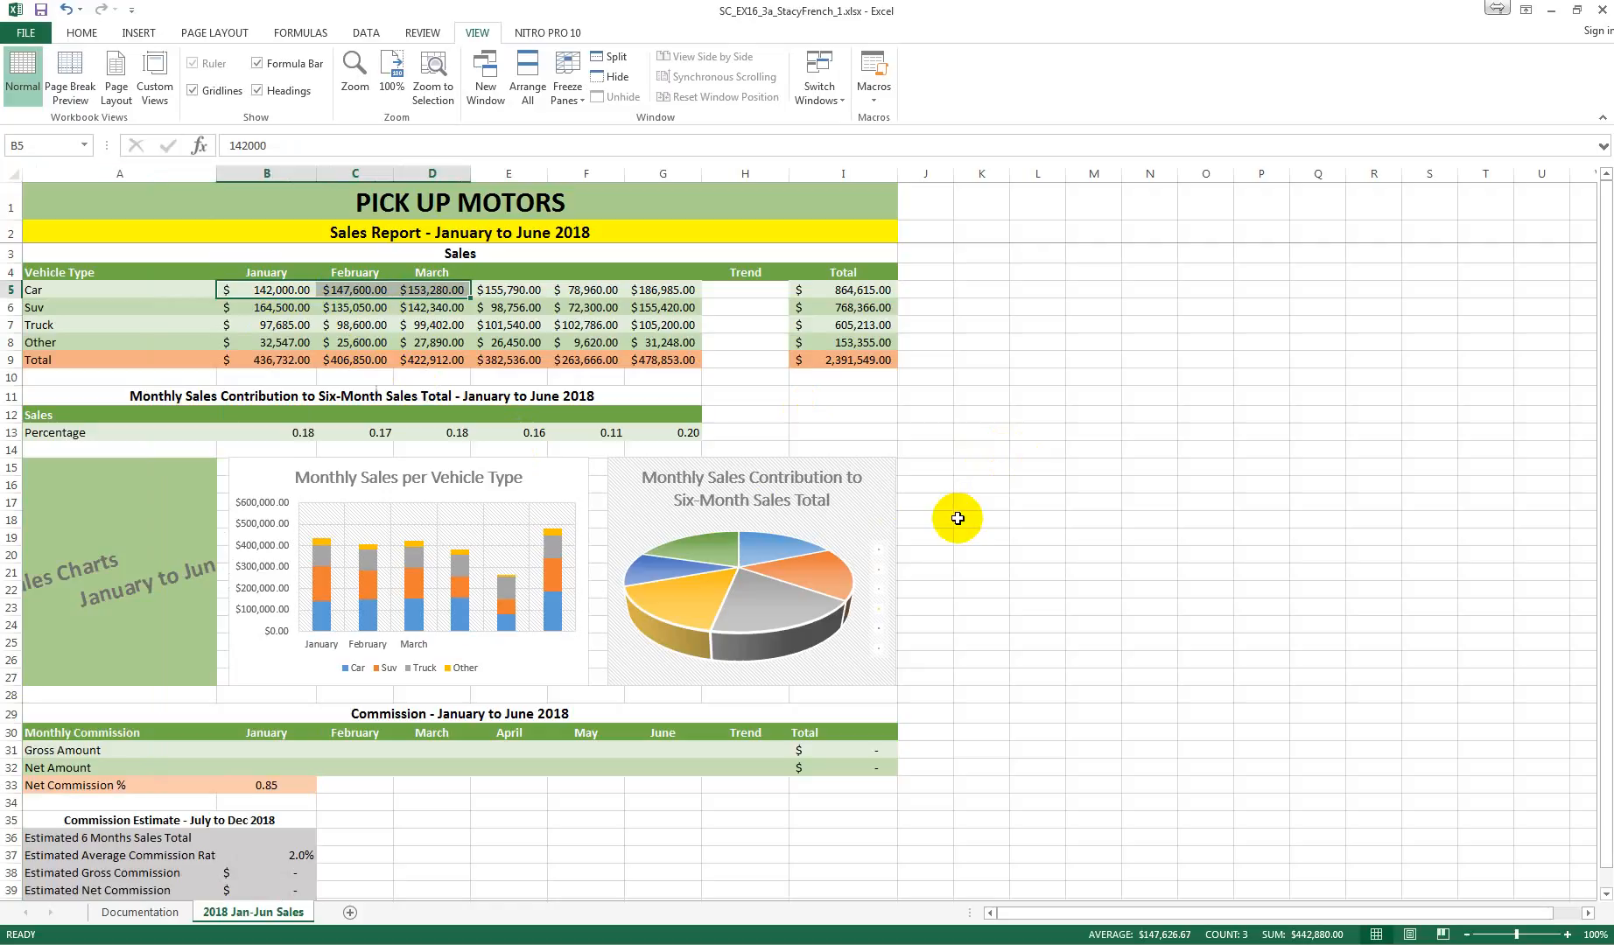
pyautogui.click(273, 272)
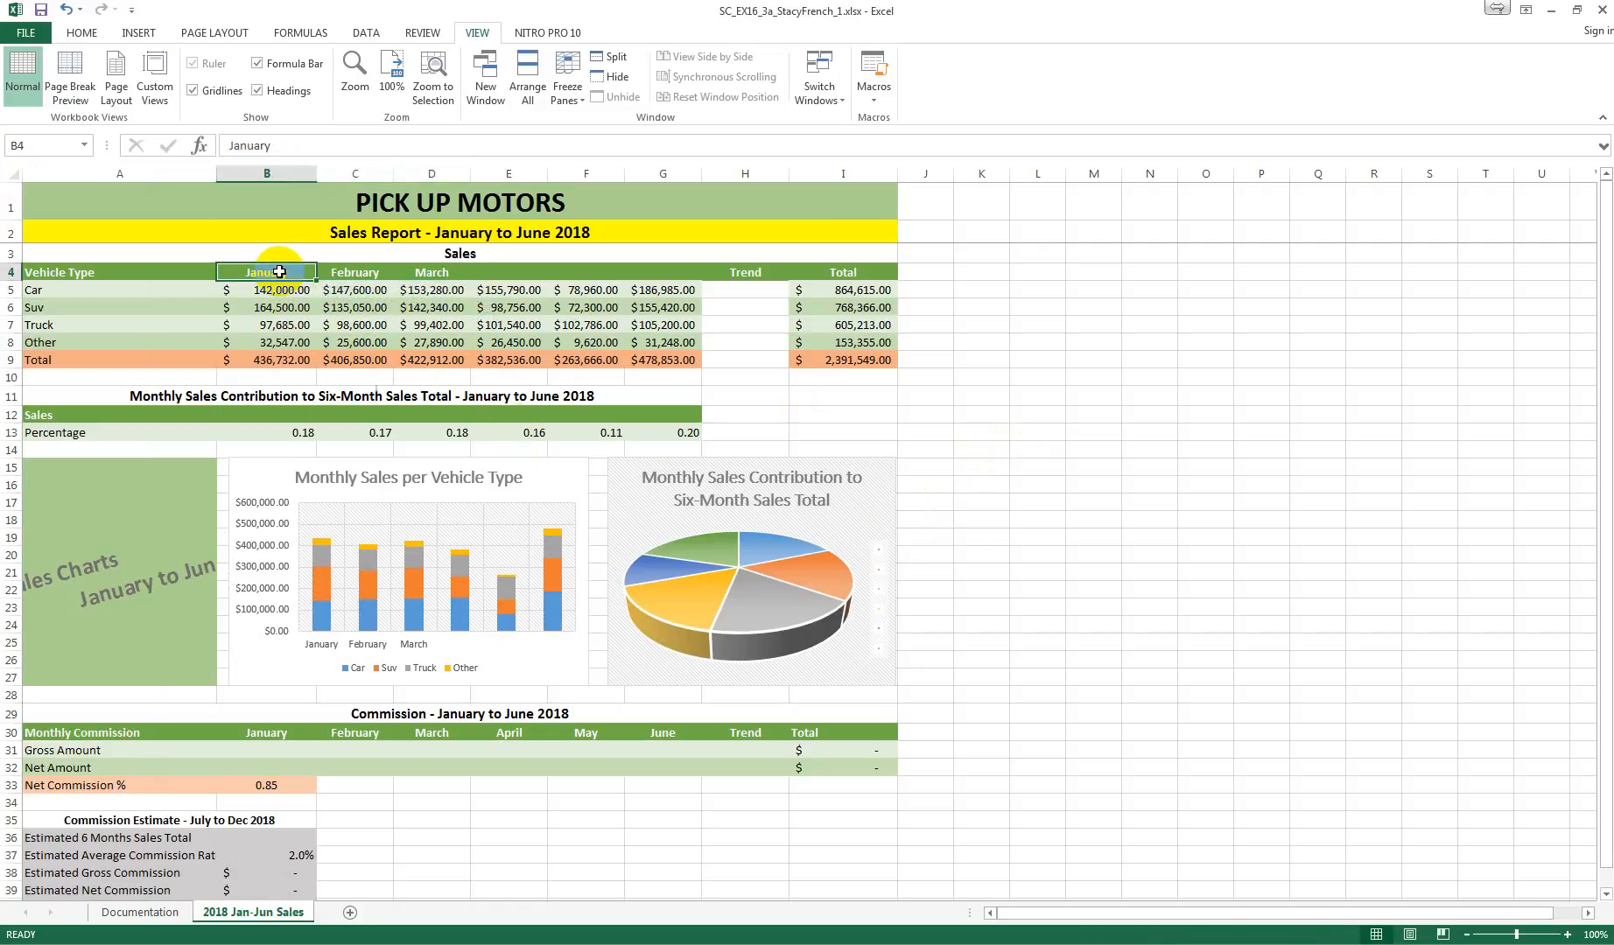
pyautogui.moveTo(252, 272); pyautogui.dragTo(426, 272)
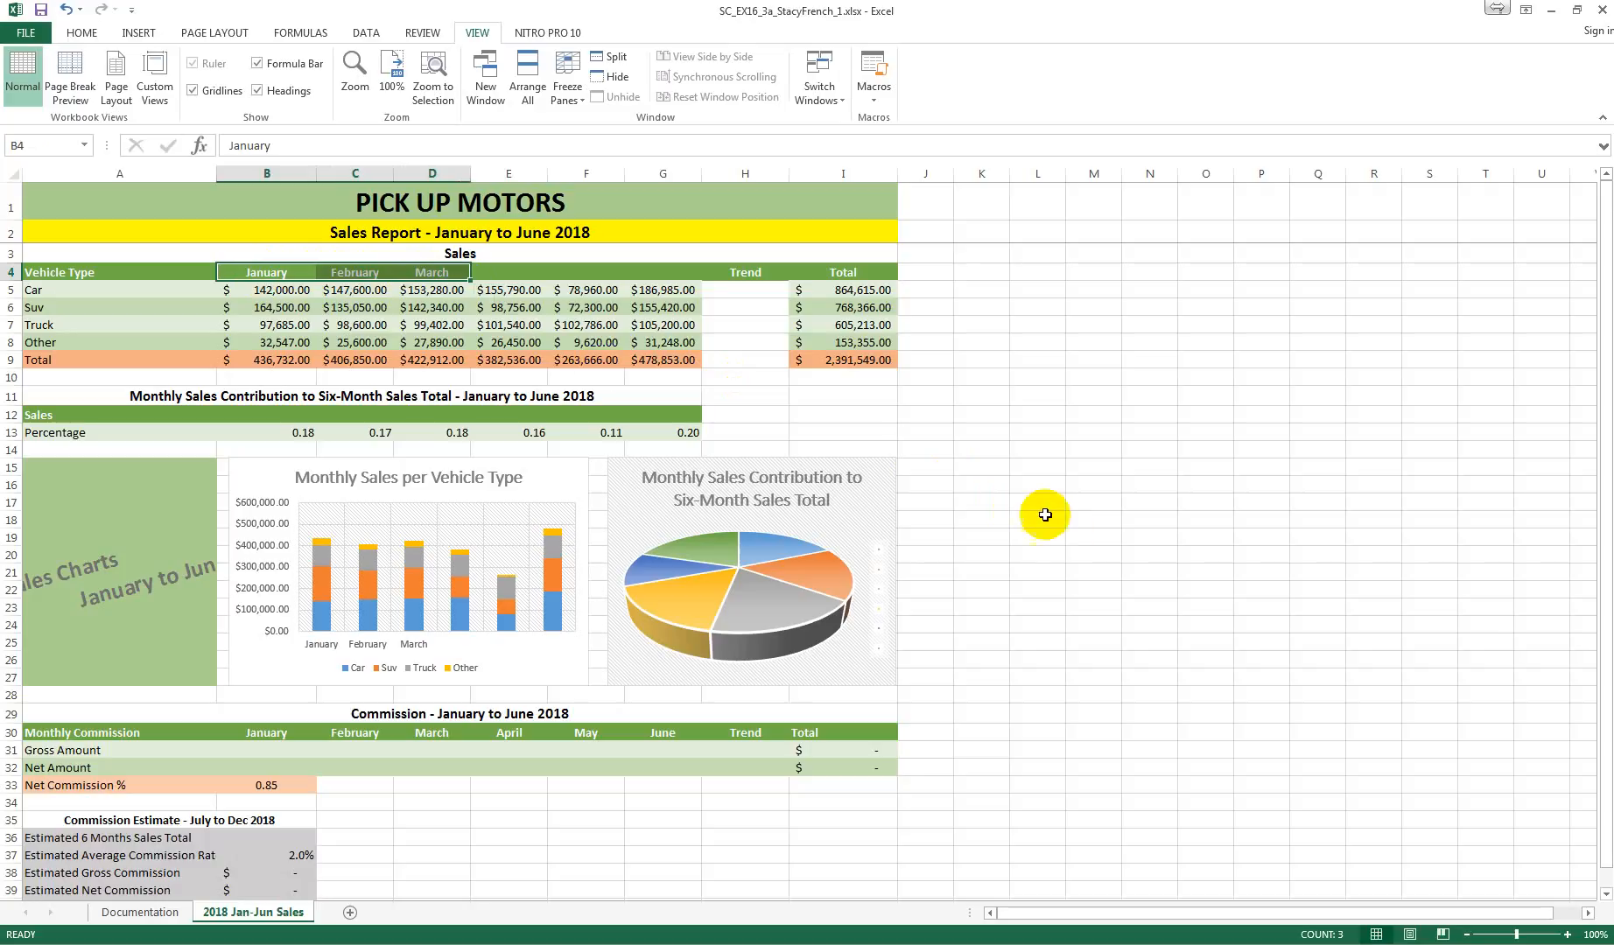
pyautogui.click(477, 274)
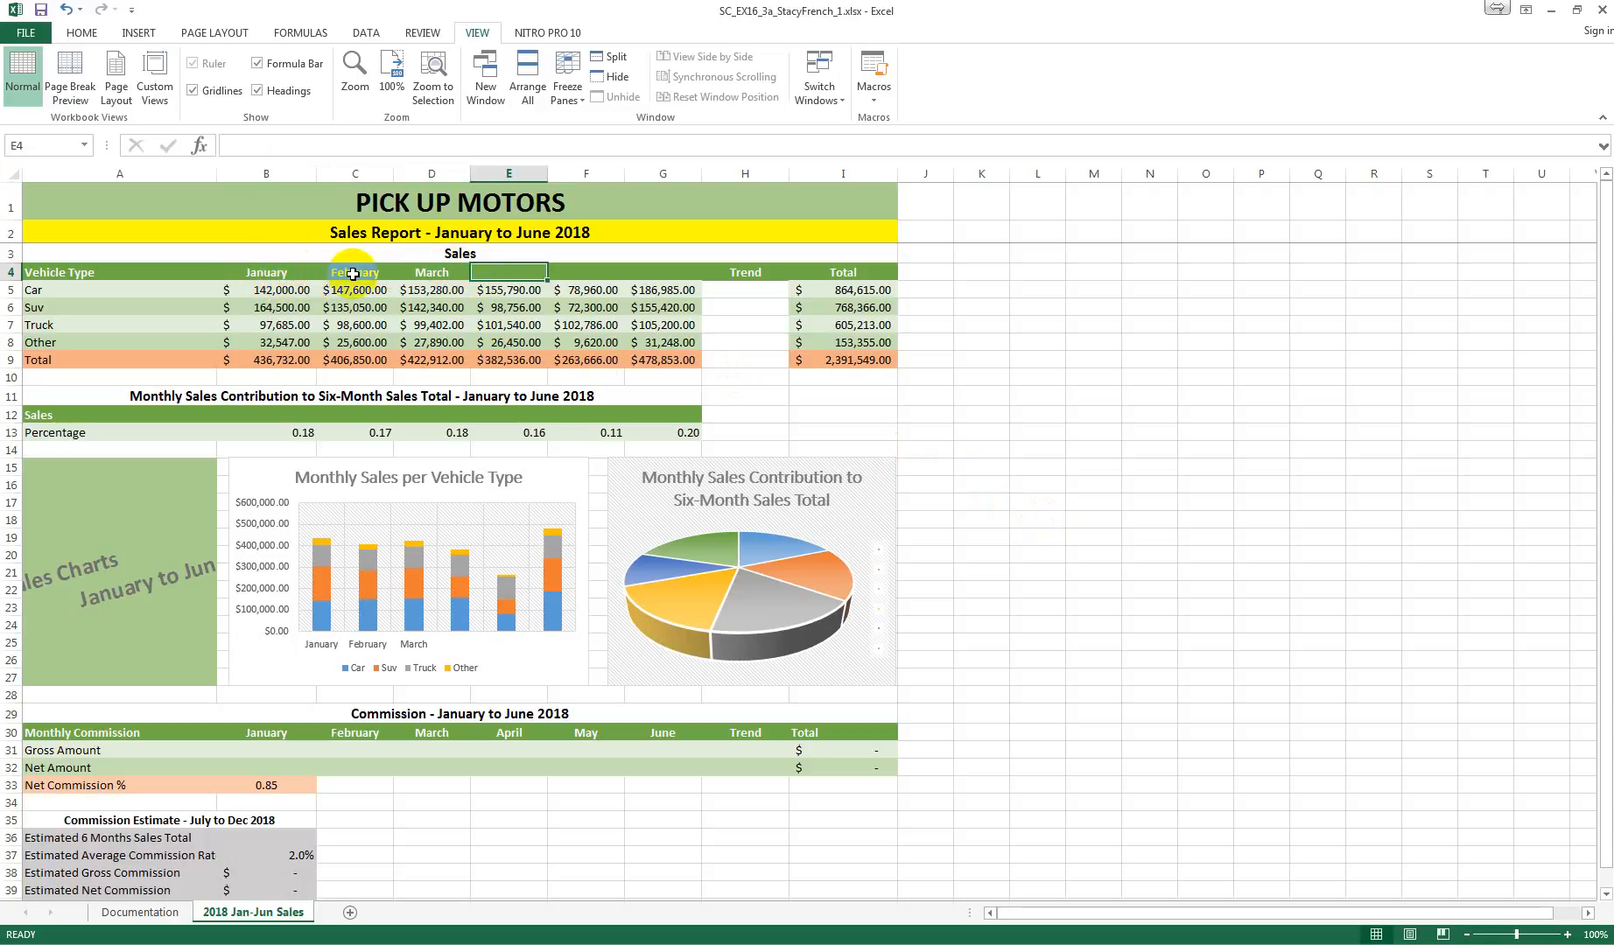
pyautogui.moveTo(511, 273); pyautogui.dragTo(641, 271)
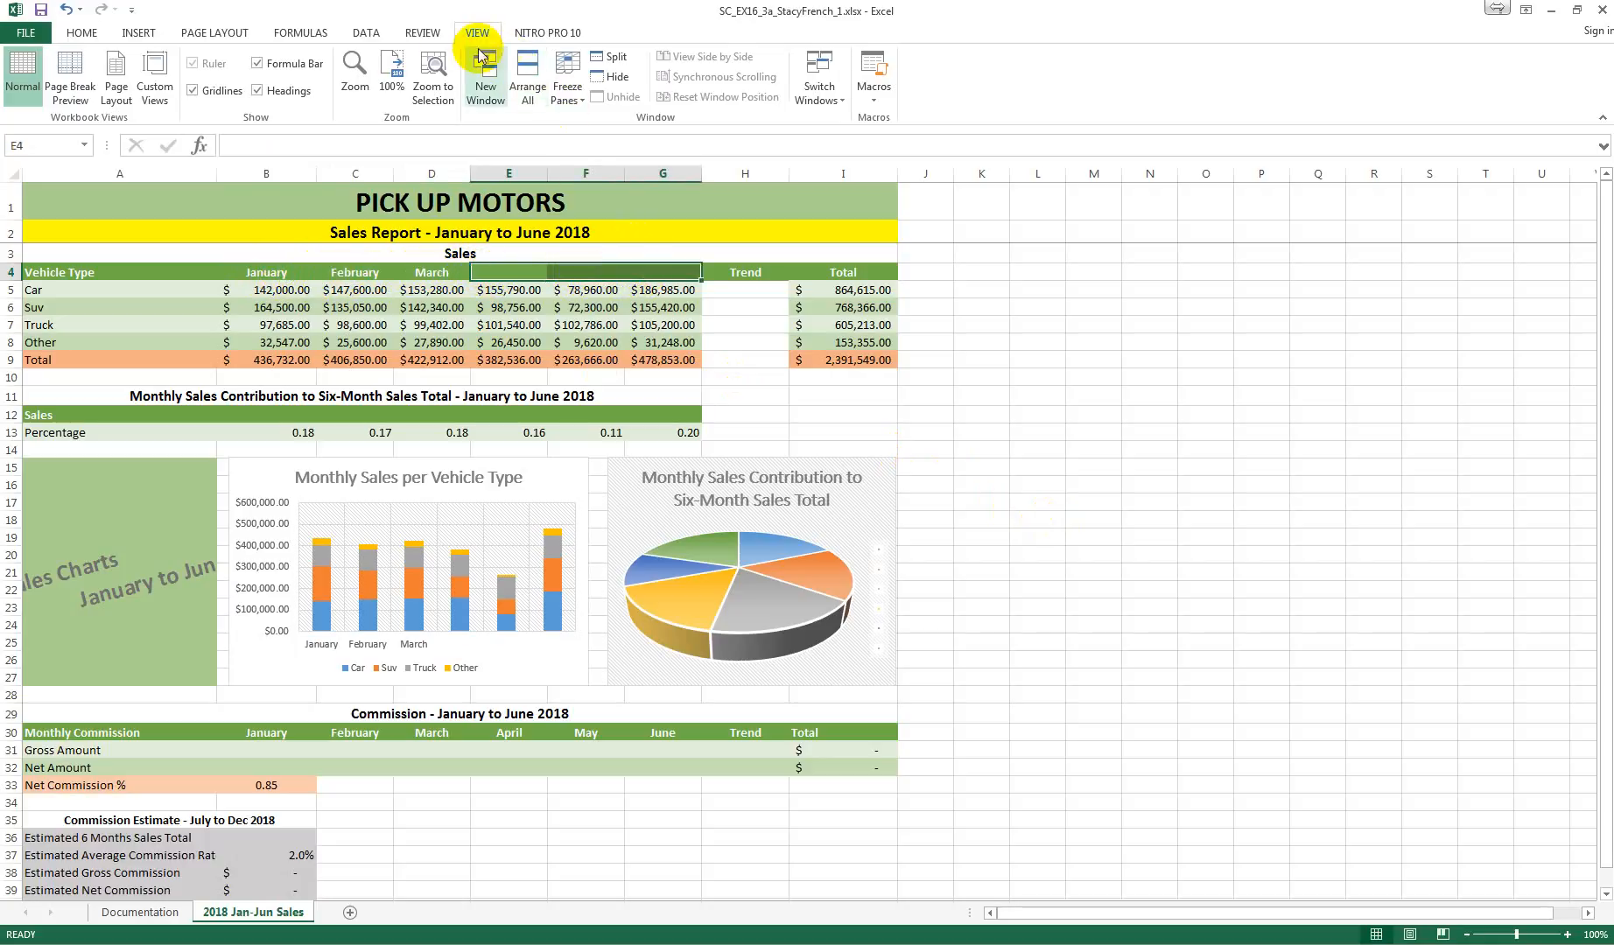
pyautogui.click(273, 272)
pyautogui.moveTo(273, 272); pyautogui.dragTo(642, 271)
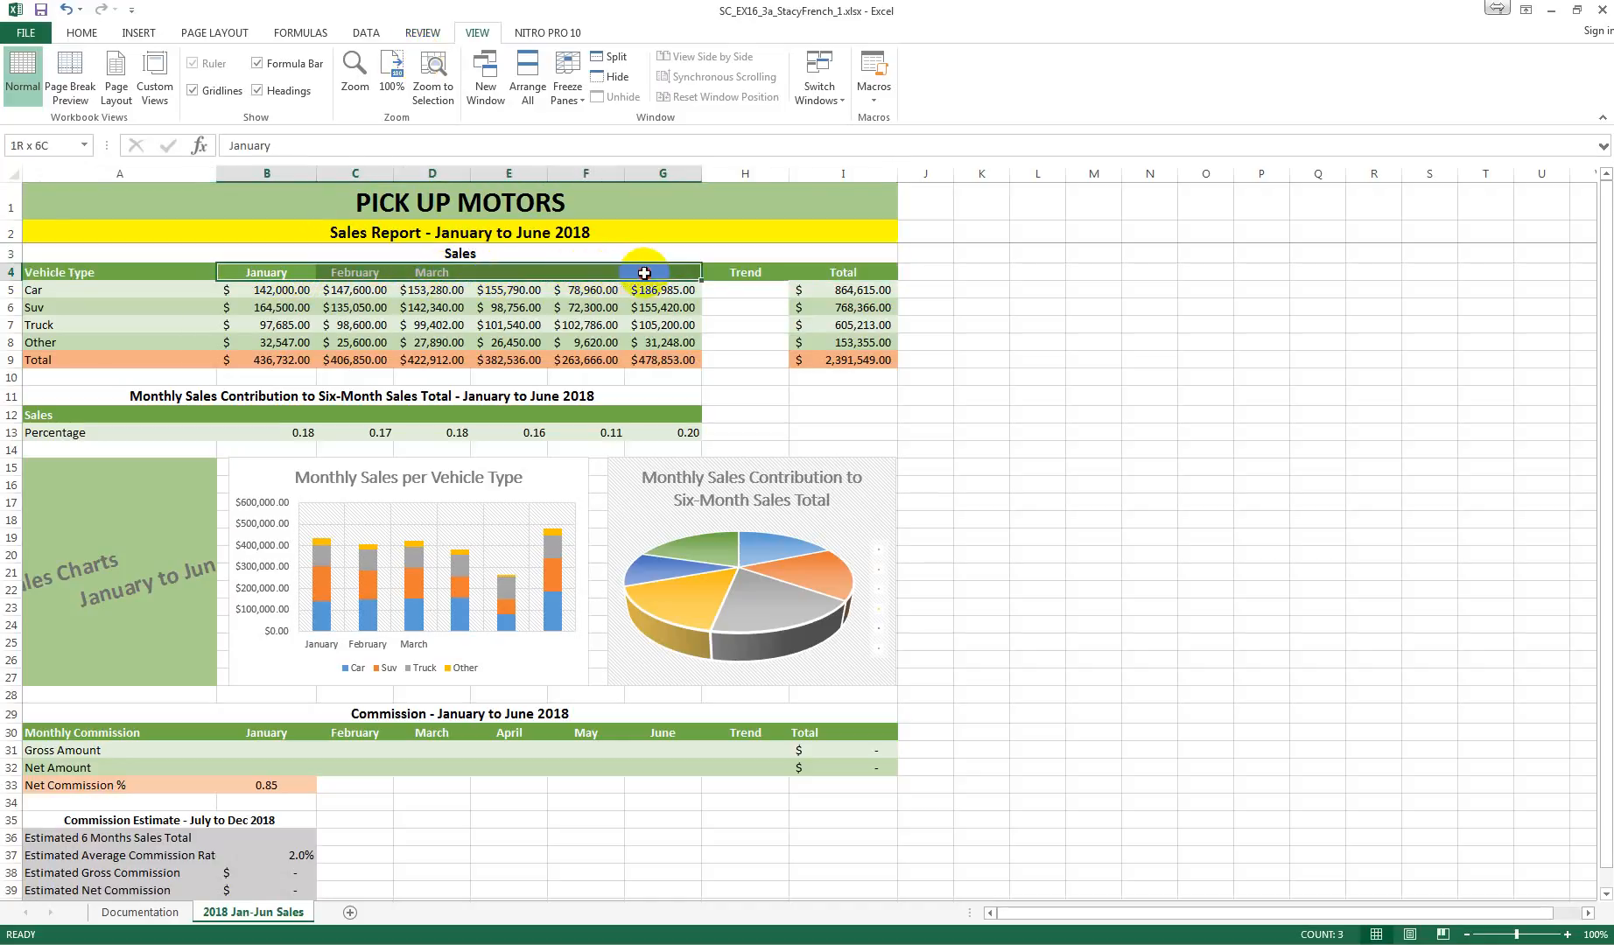
pyautogui.click(364, 32)
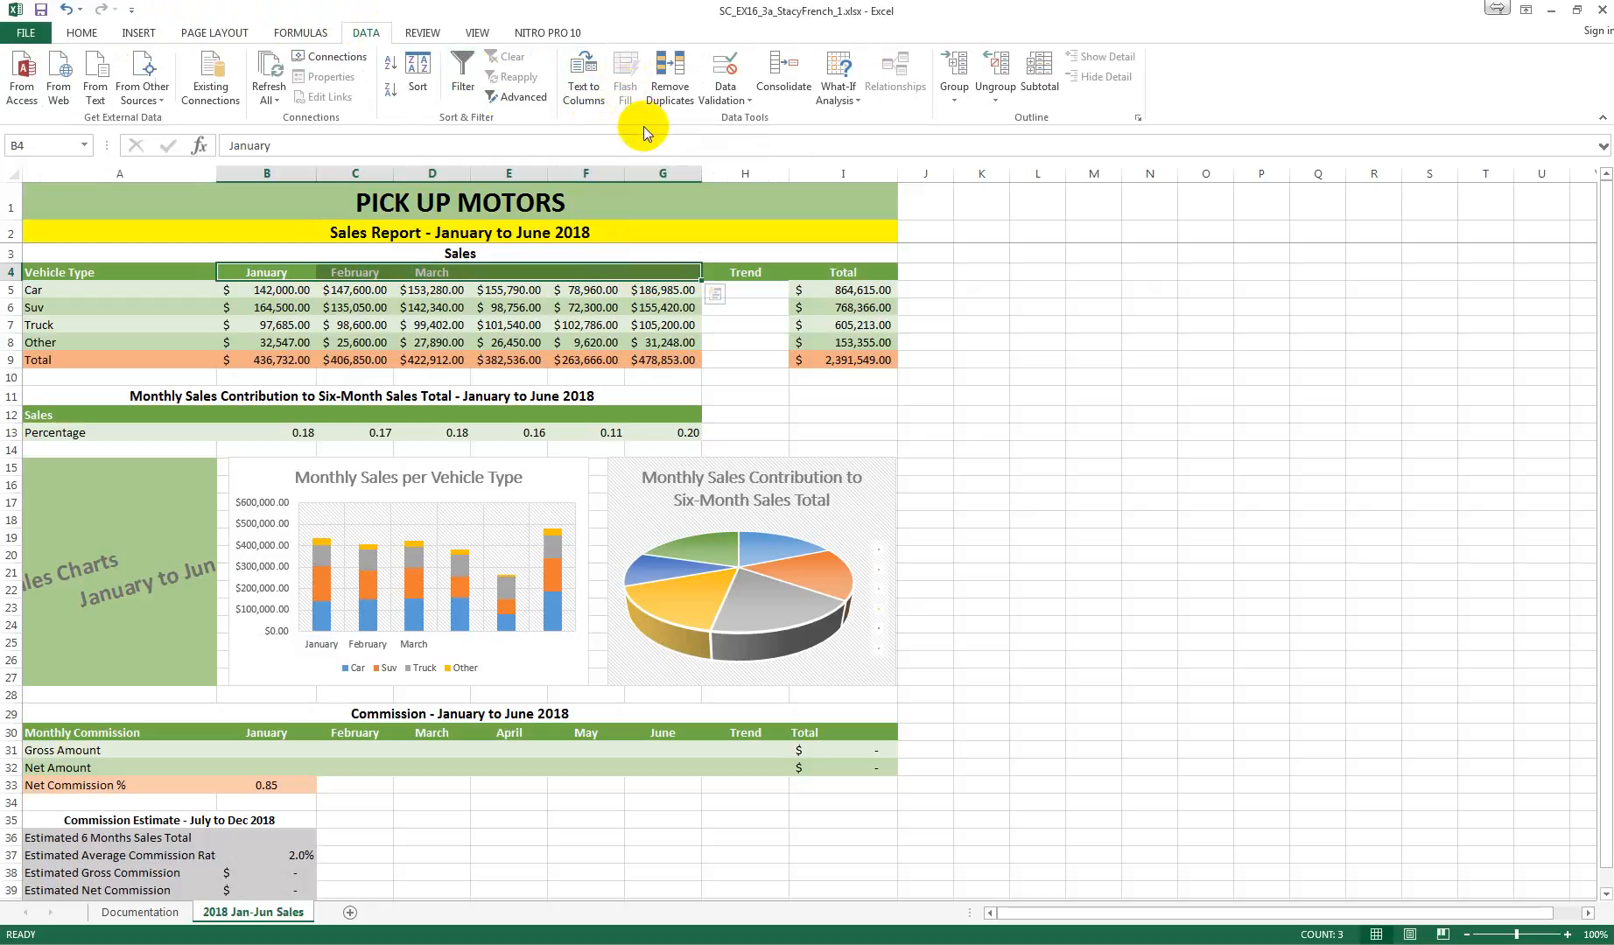
# Step: Extend the month headings in row 4 by filling April, May and June into cells E4:G4
pyautogui.click(261, 274)
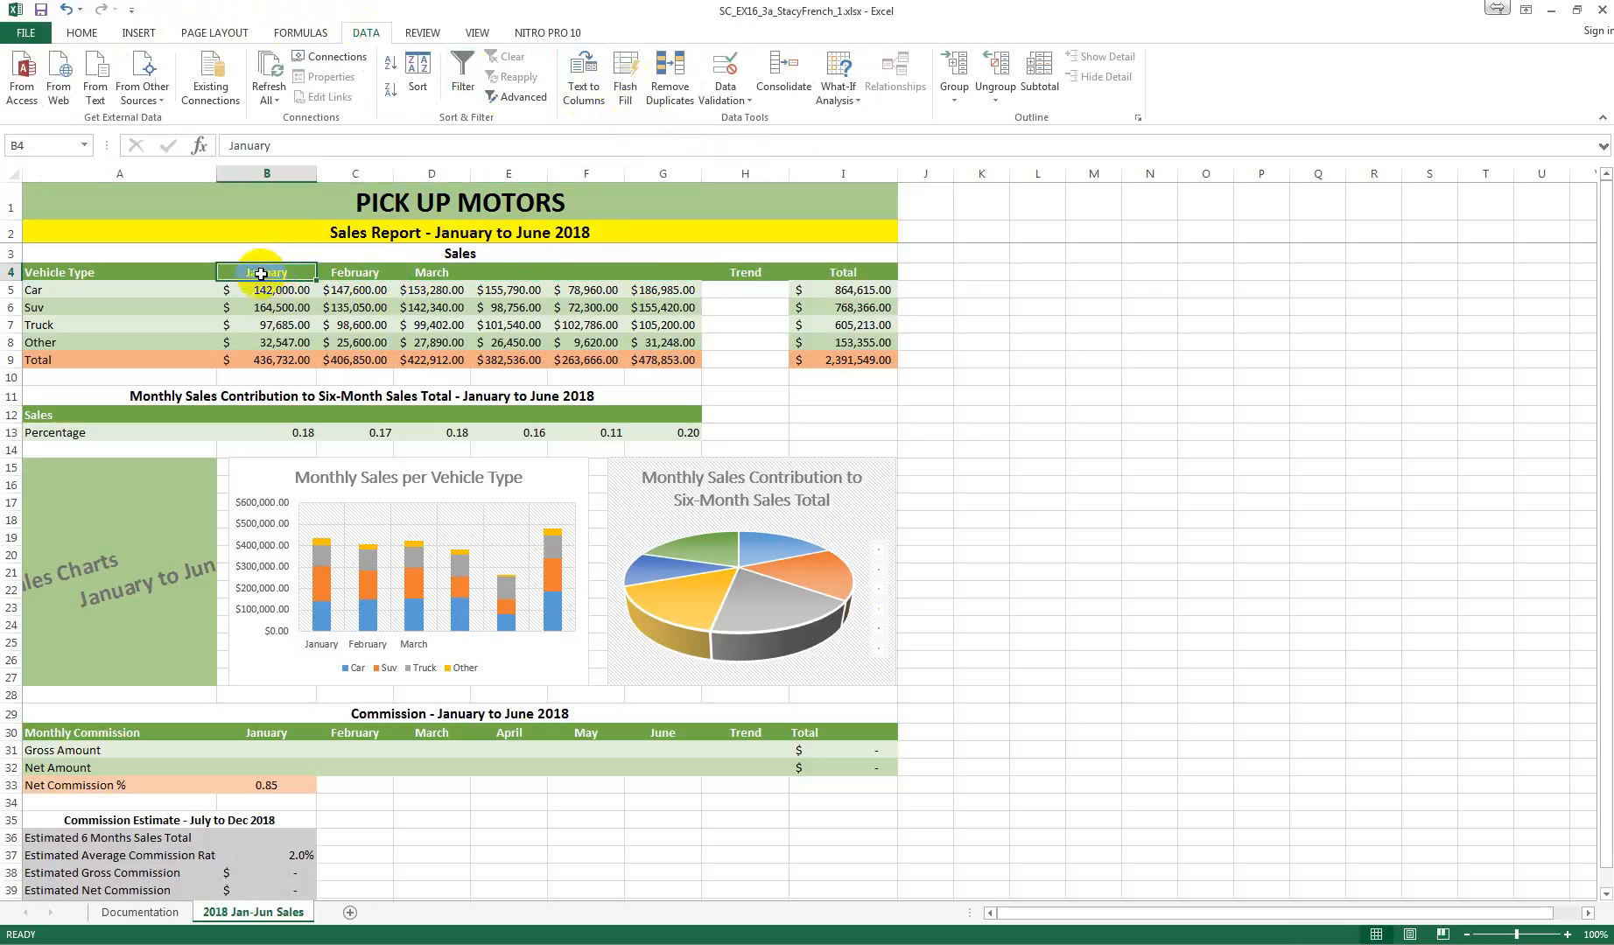
pyautogui.moveTo(260, 274); pyautogui.dragTo(684, 276)
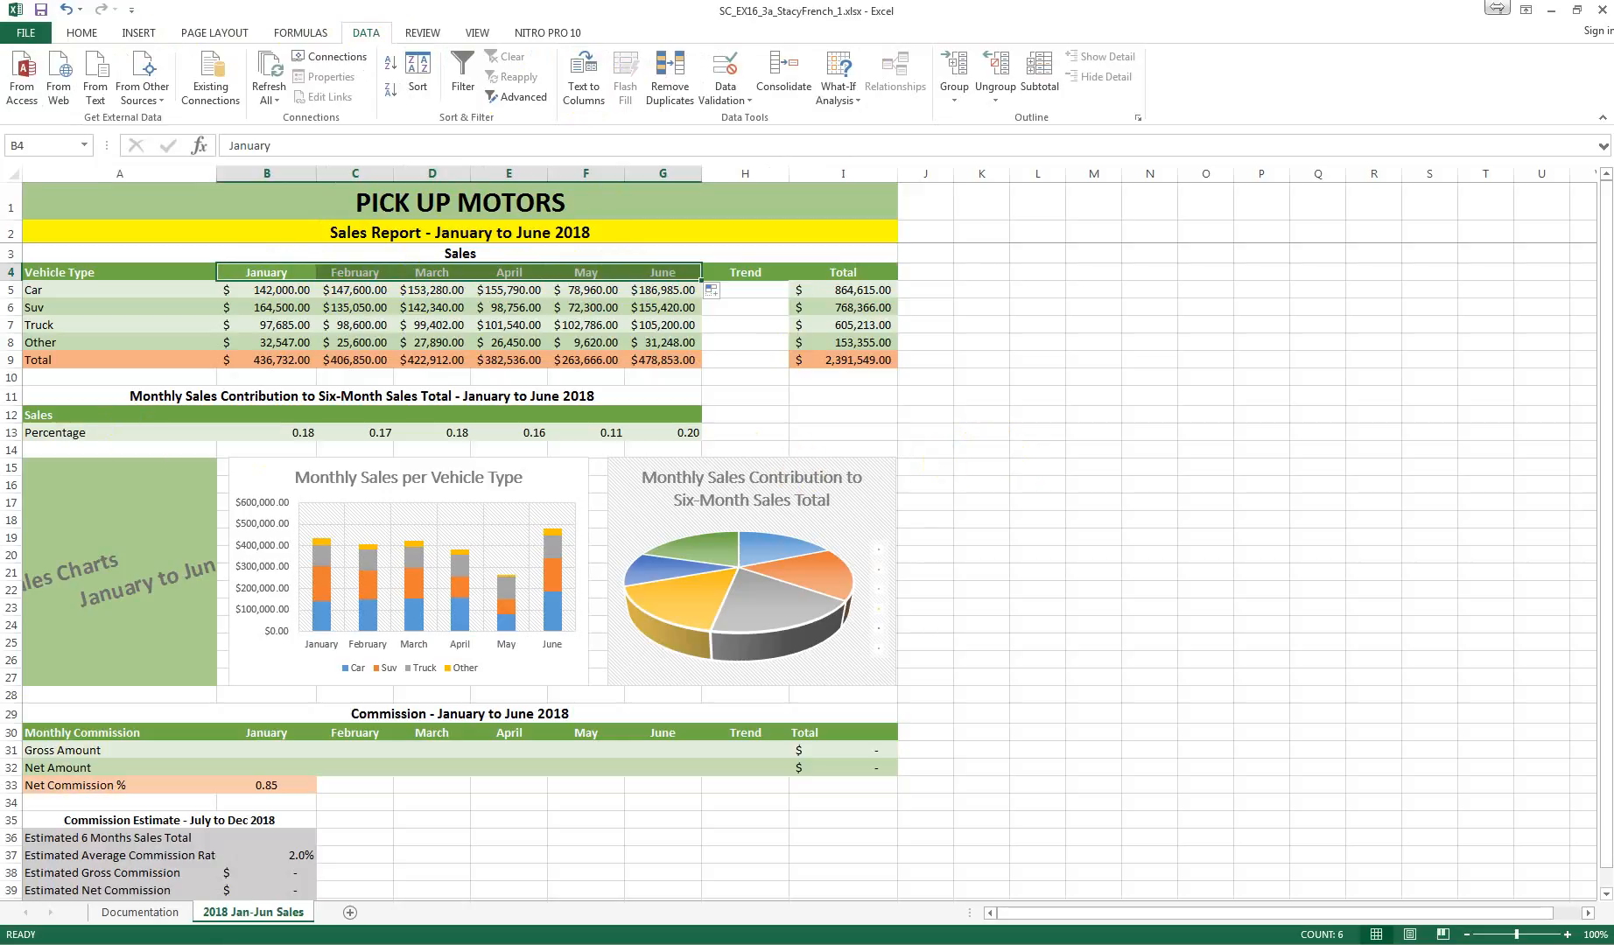
pyautogui.hotkey('alt', 'Tab')
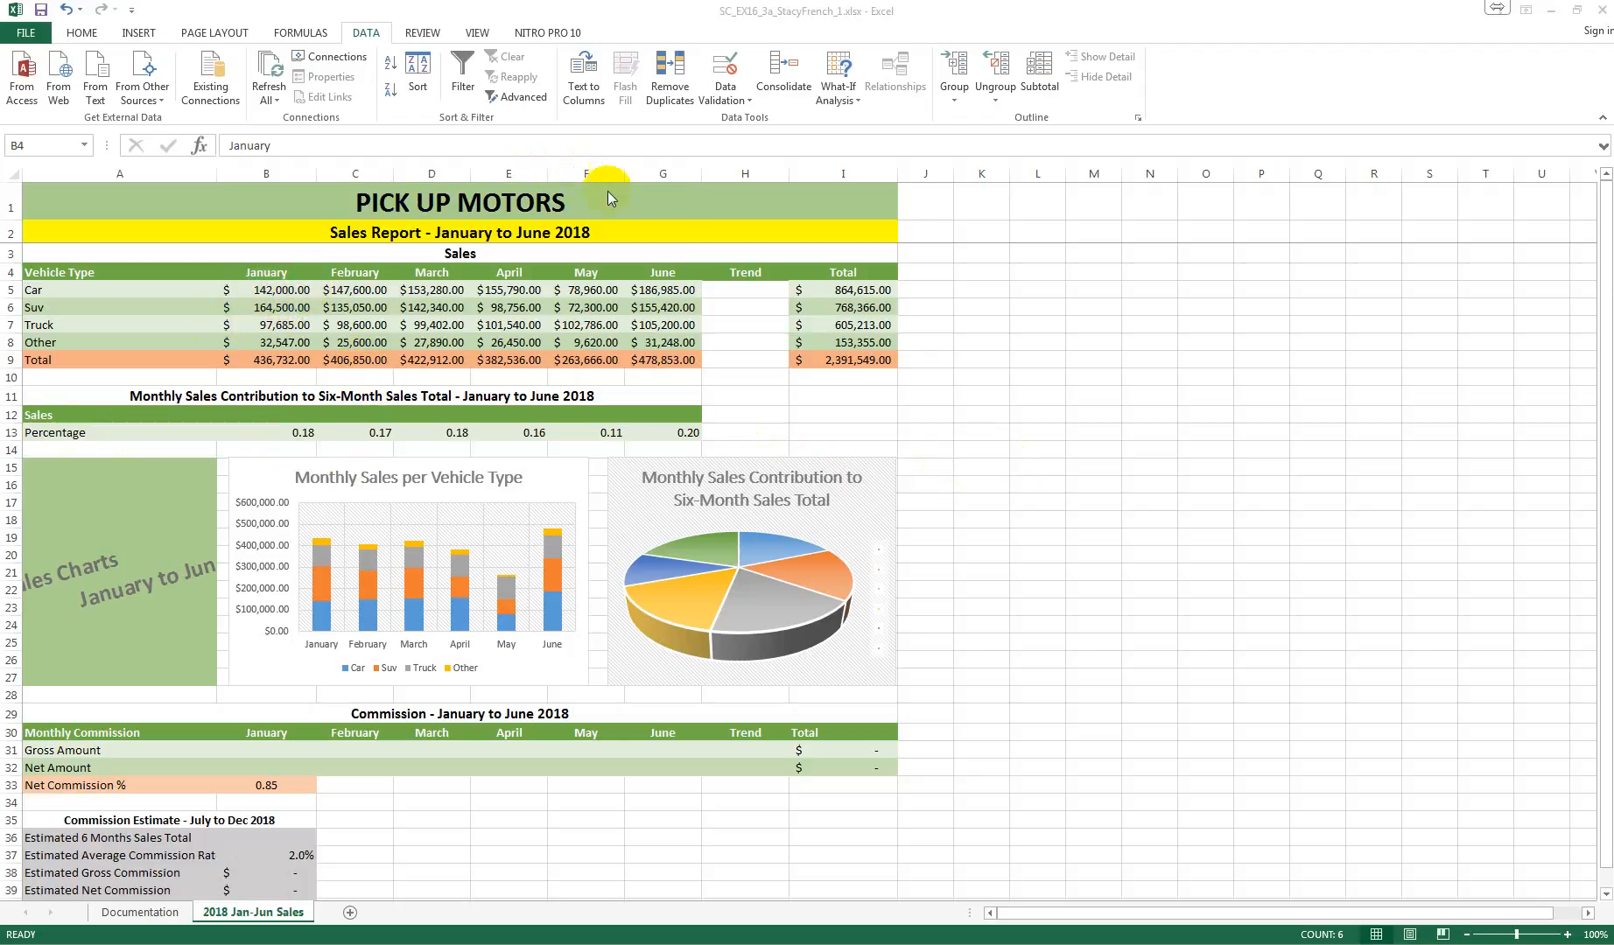
# Step: Insert a column sparkline in cell H5 from the data range B5:G5 and fill it down through H9
pyautogui.click(747, 290)
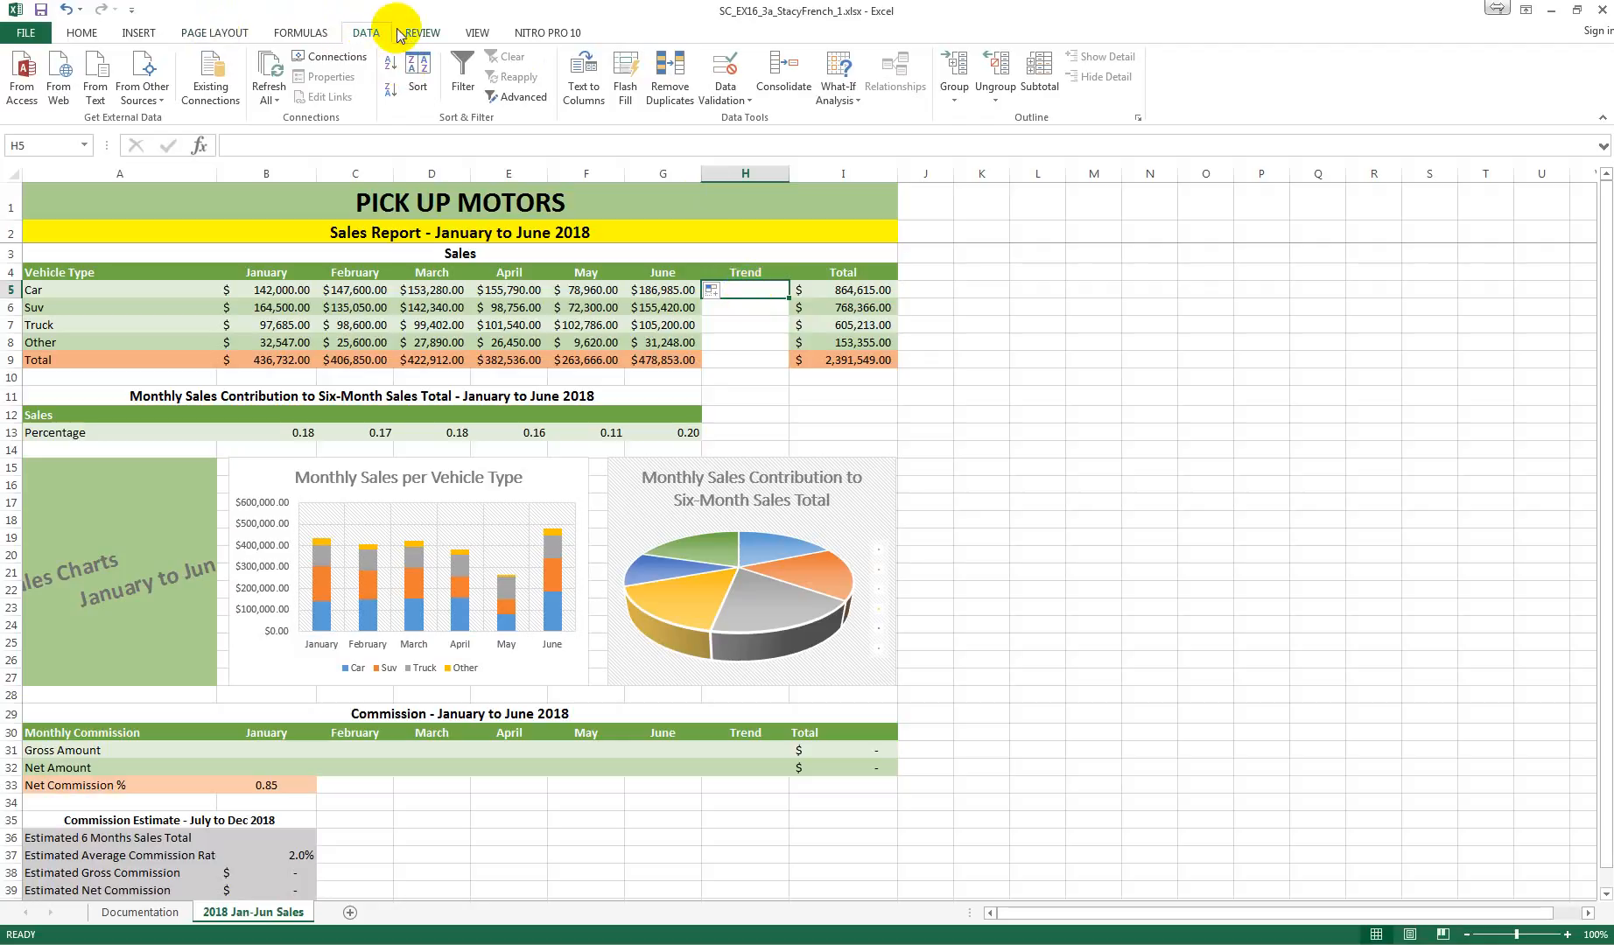
pyautogui.click(145, 35)
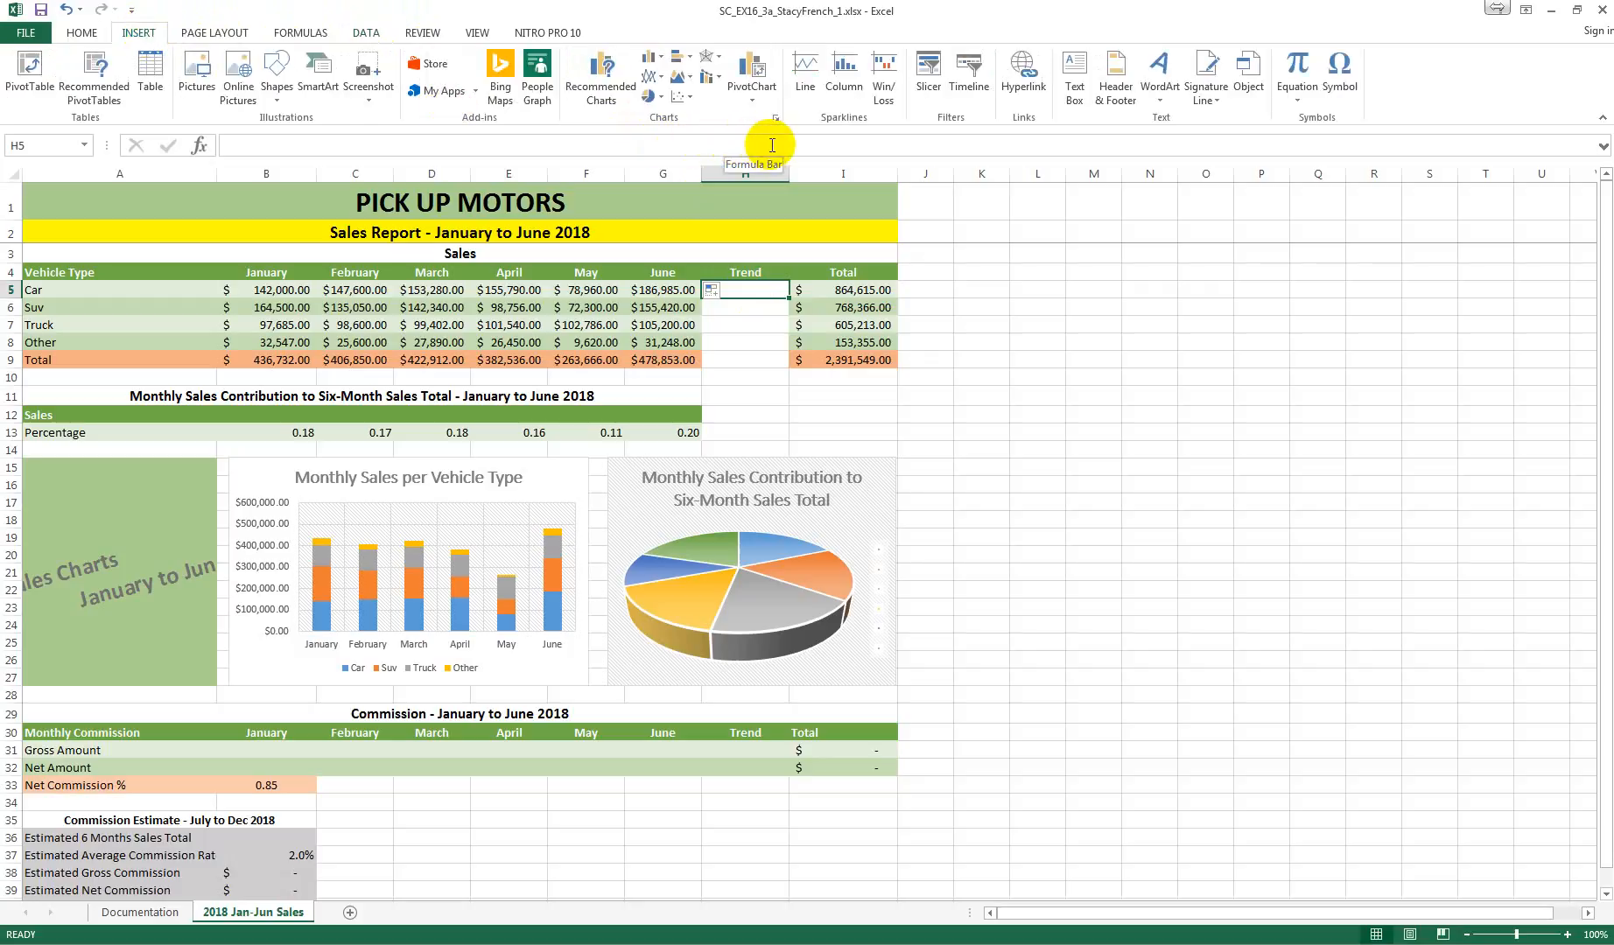
pyautogui.click(846, 96)
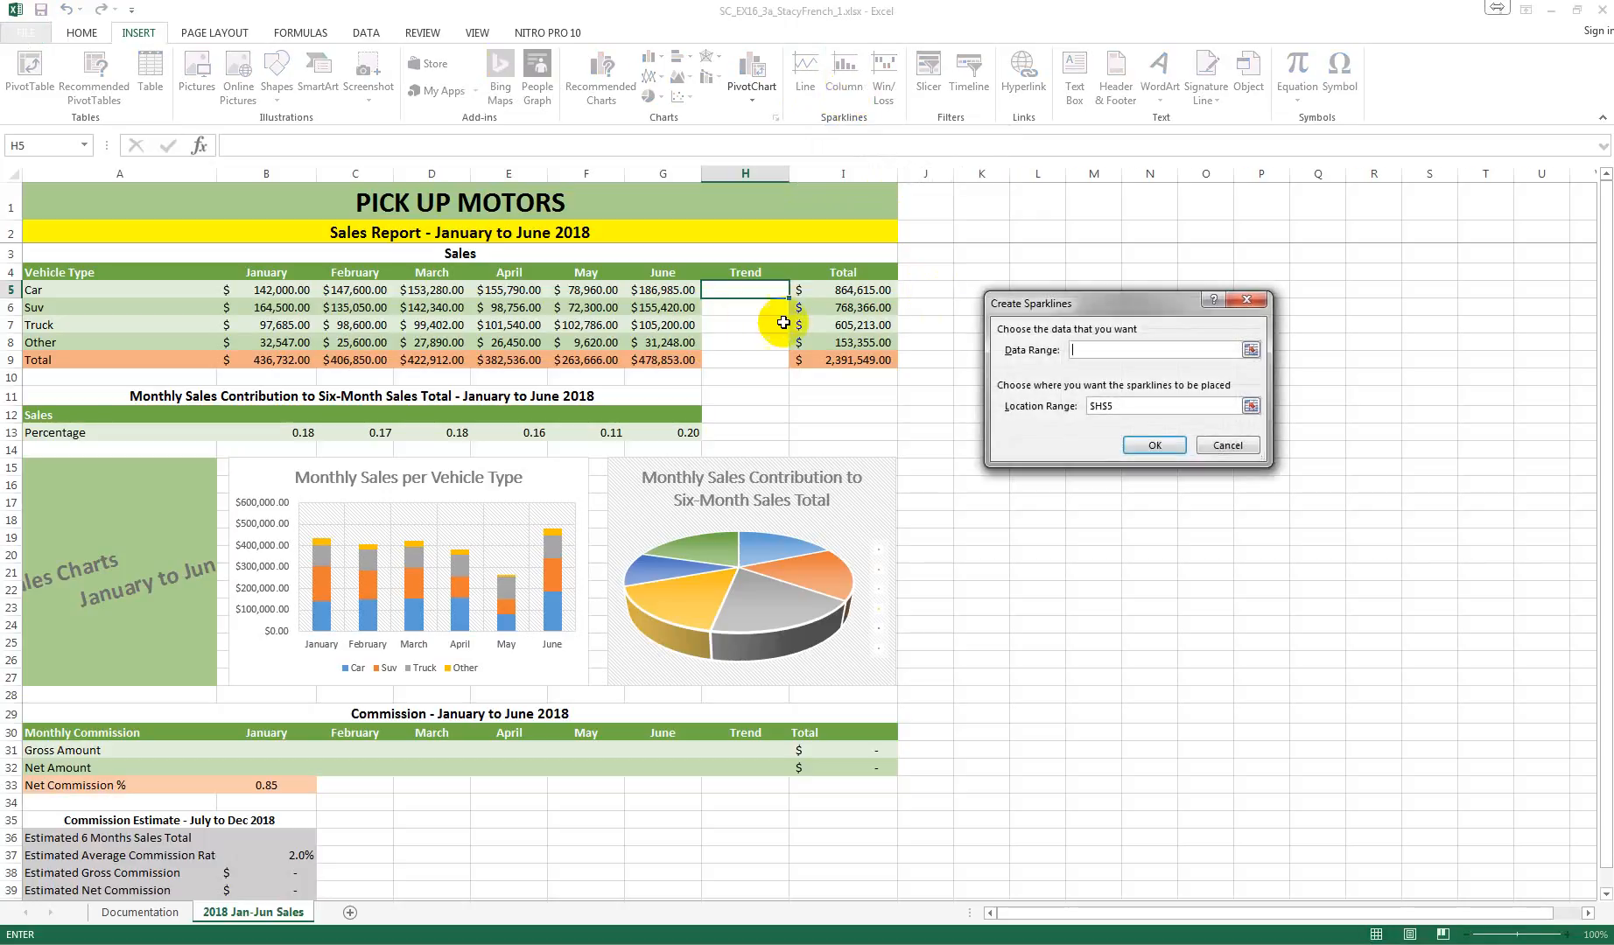
pyautogui.click(267, 291)
pyautogui.moveTo(267, 290); pyautogui.dragTo(652, 290)
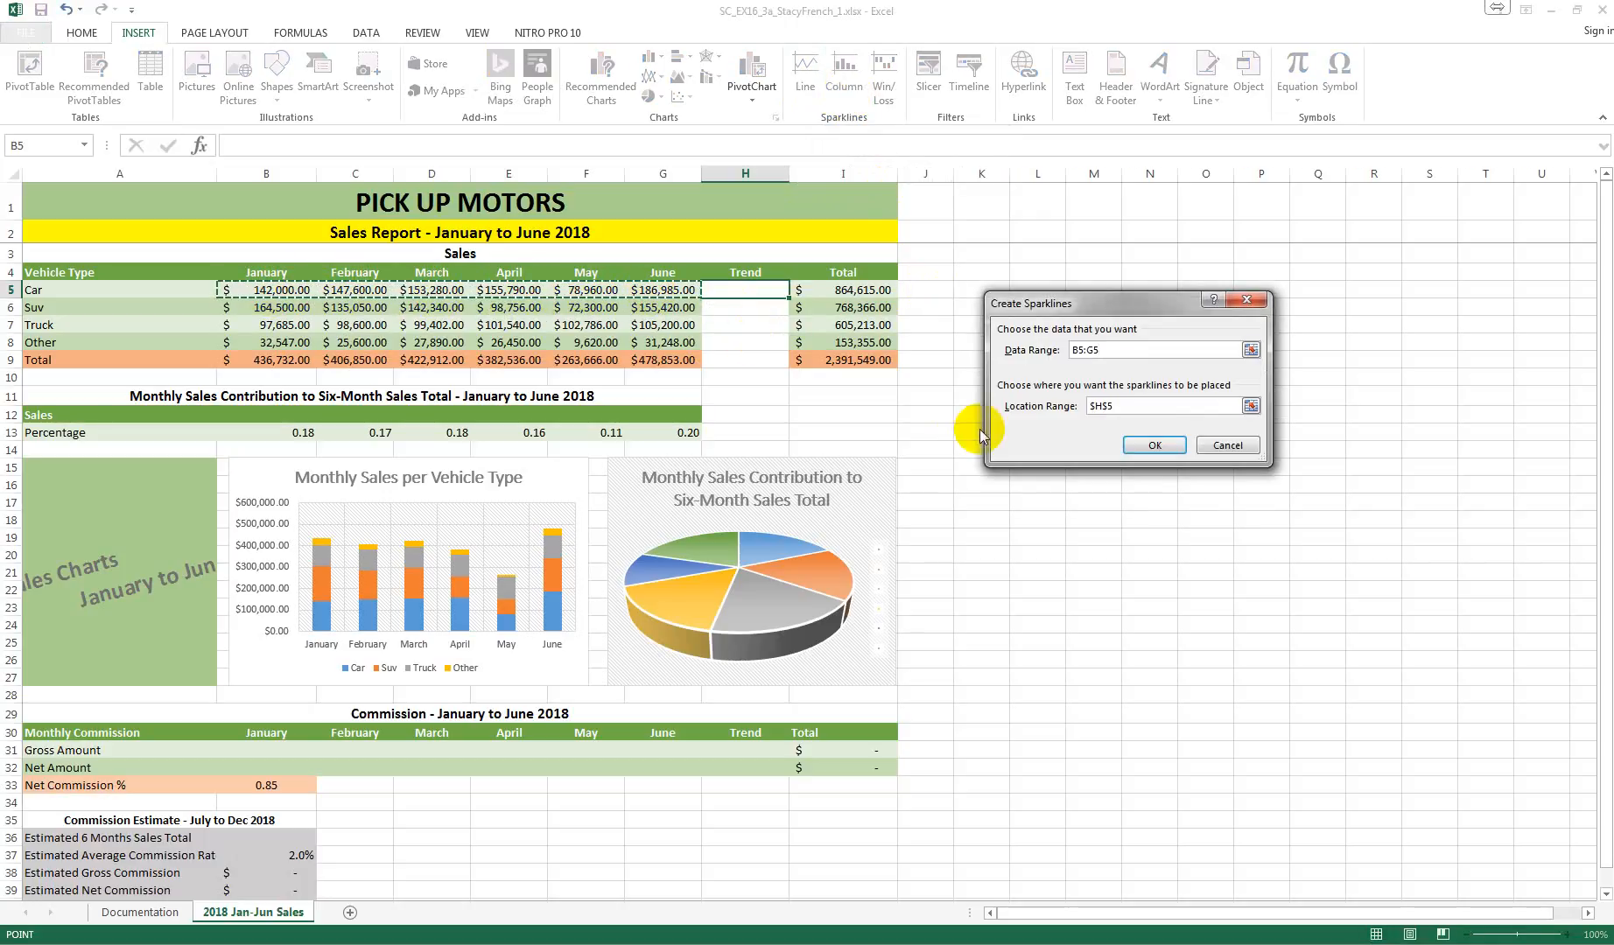
pyautogui.click(1152, 446)
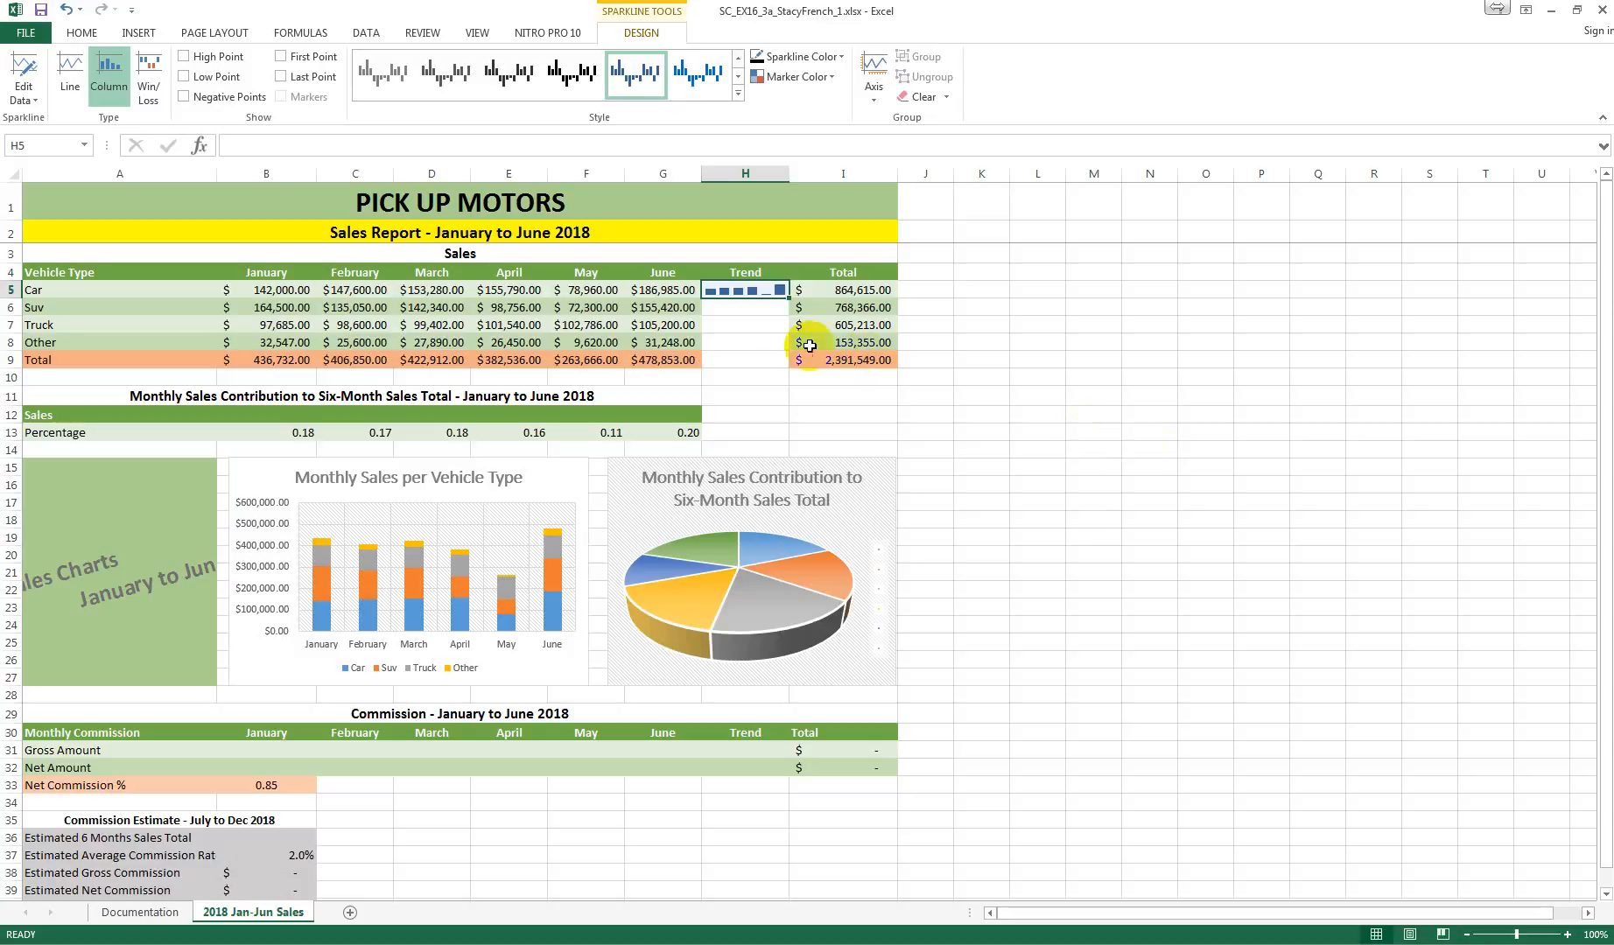
pyautogui.moveTo(791, 298); pyautogui.dragTo(786, 362)
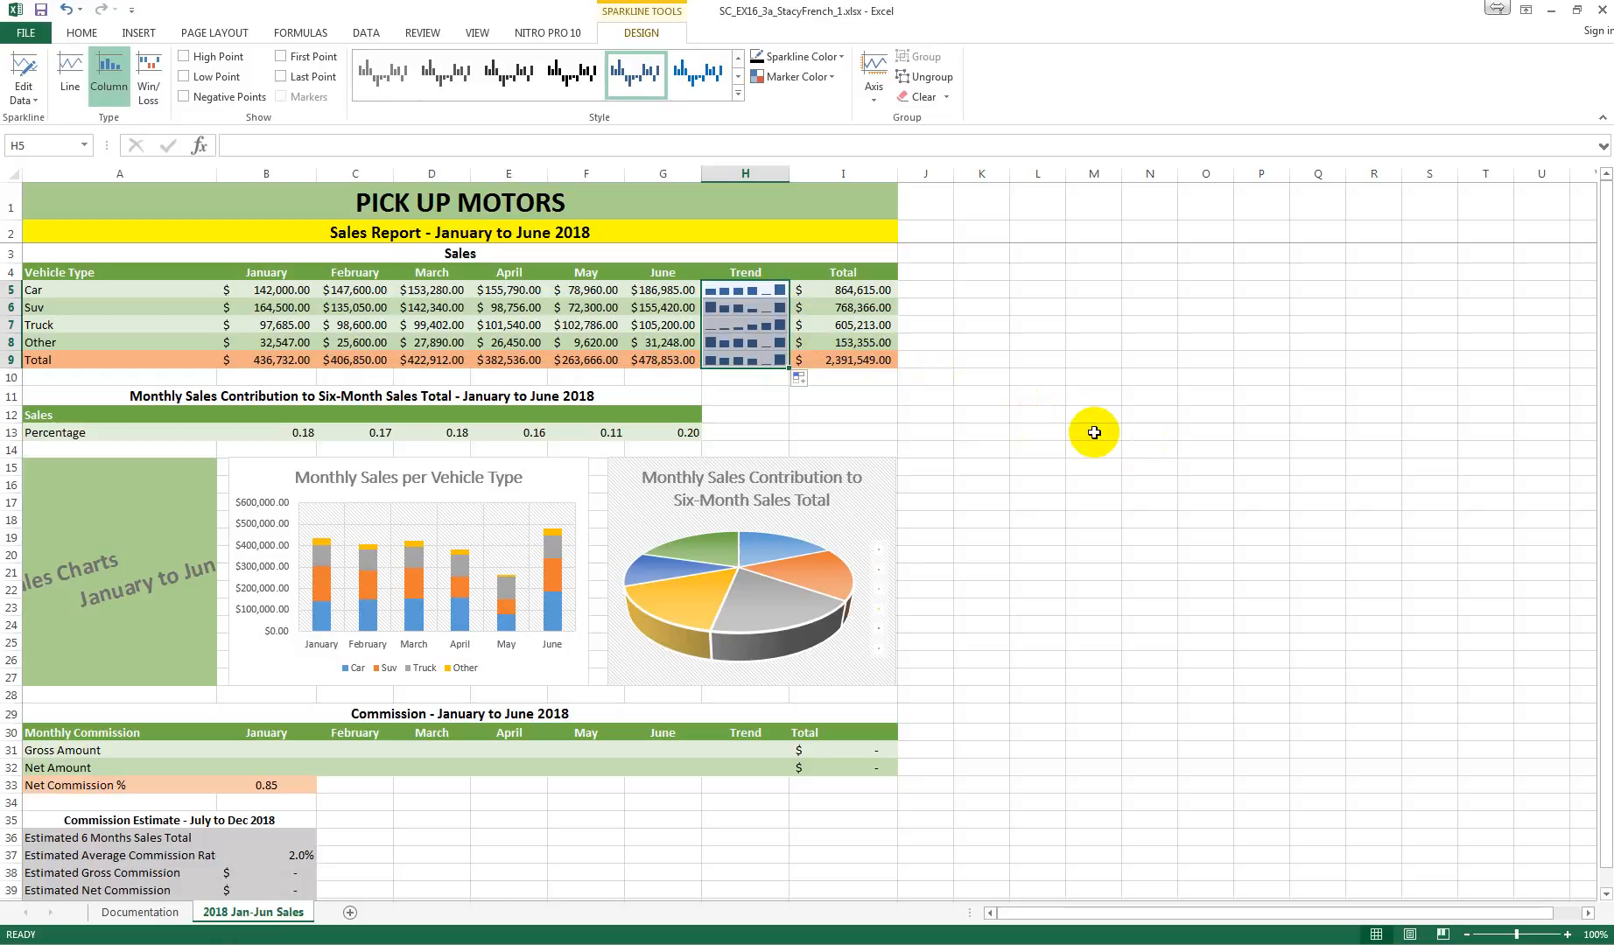
# Step: Copy only the formatting of the June sales cells G5:G9 onto the Trend cells H5:H9
pyautogui.click(669, 293)
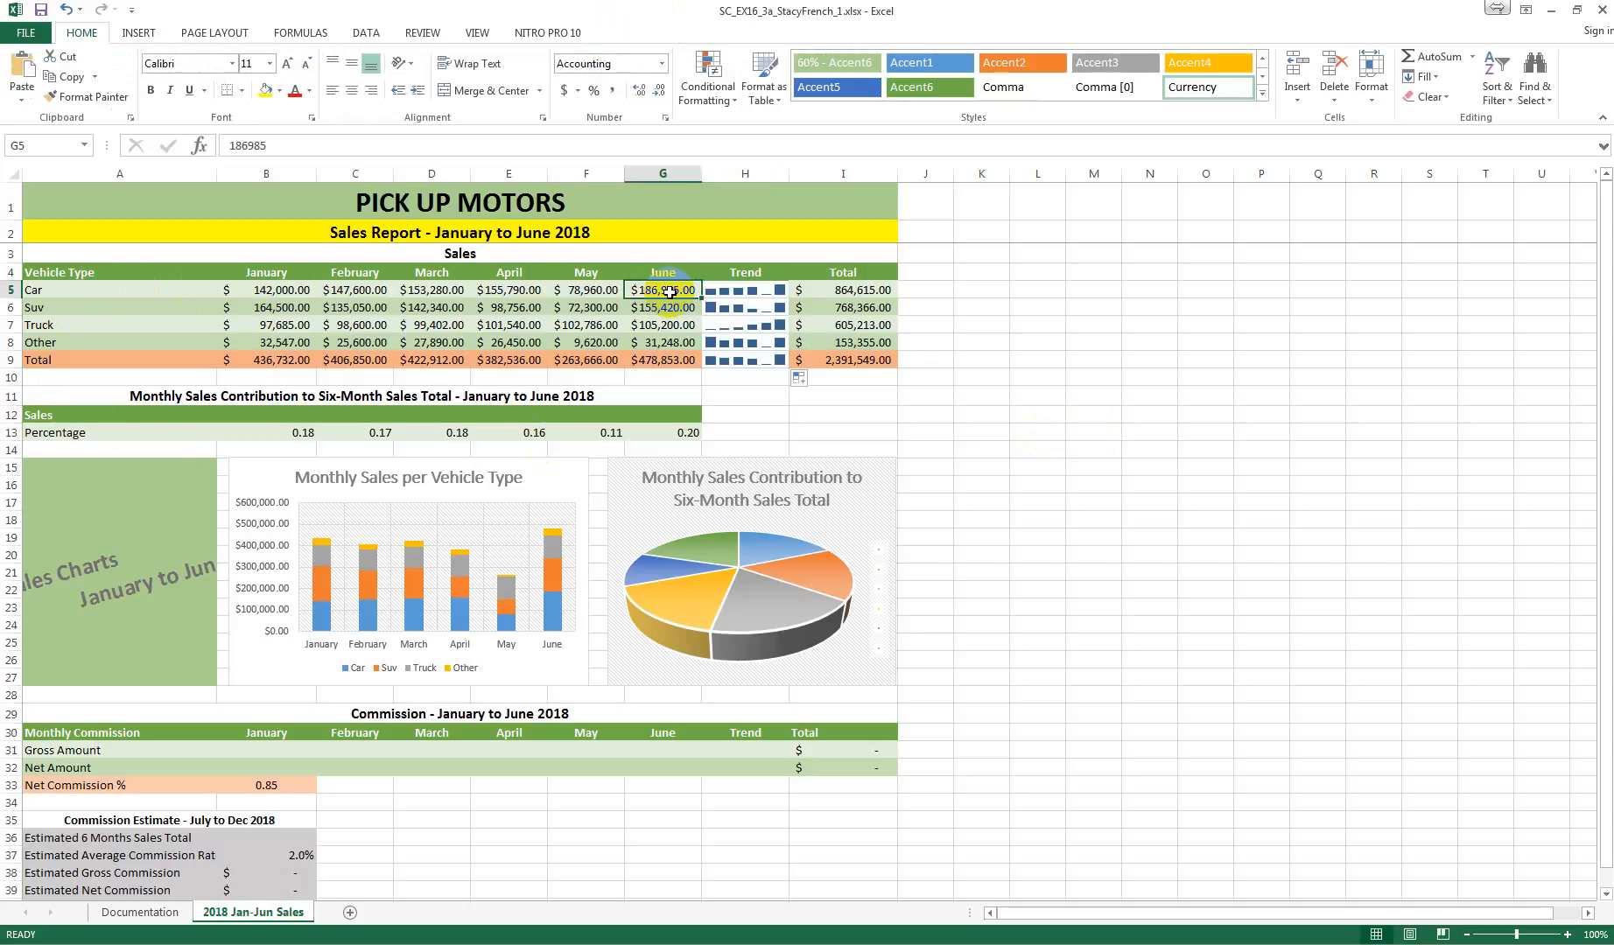
pyautogui.moveTo(669, 292); pyautogui.dragTo(665, 360)
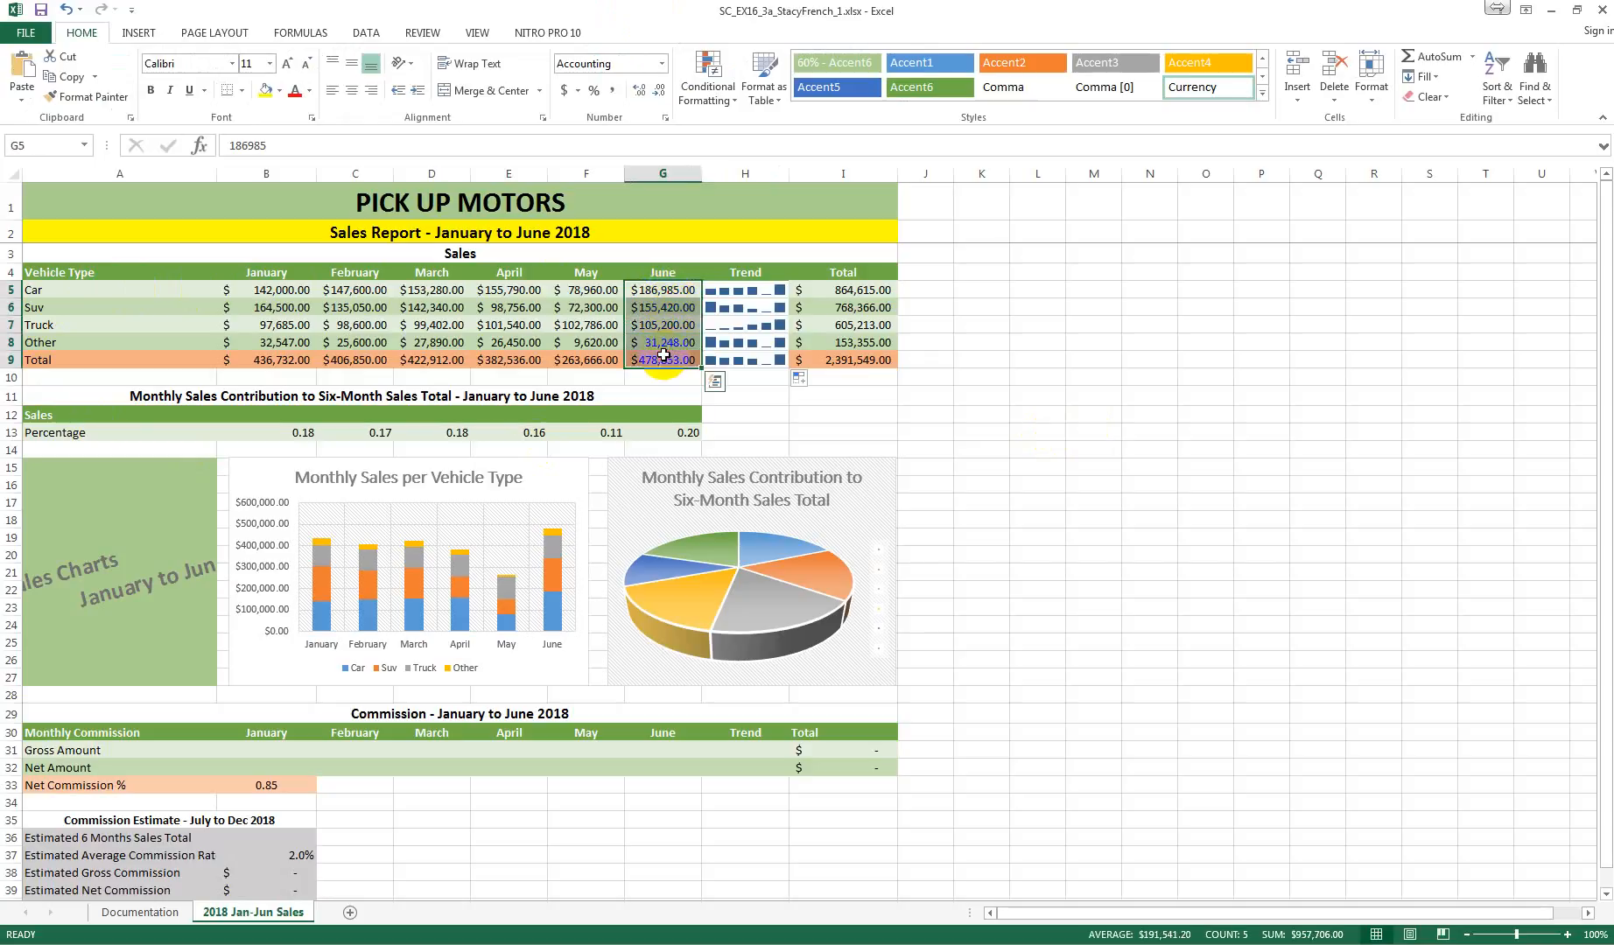
pyautogui.click(77, 103)
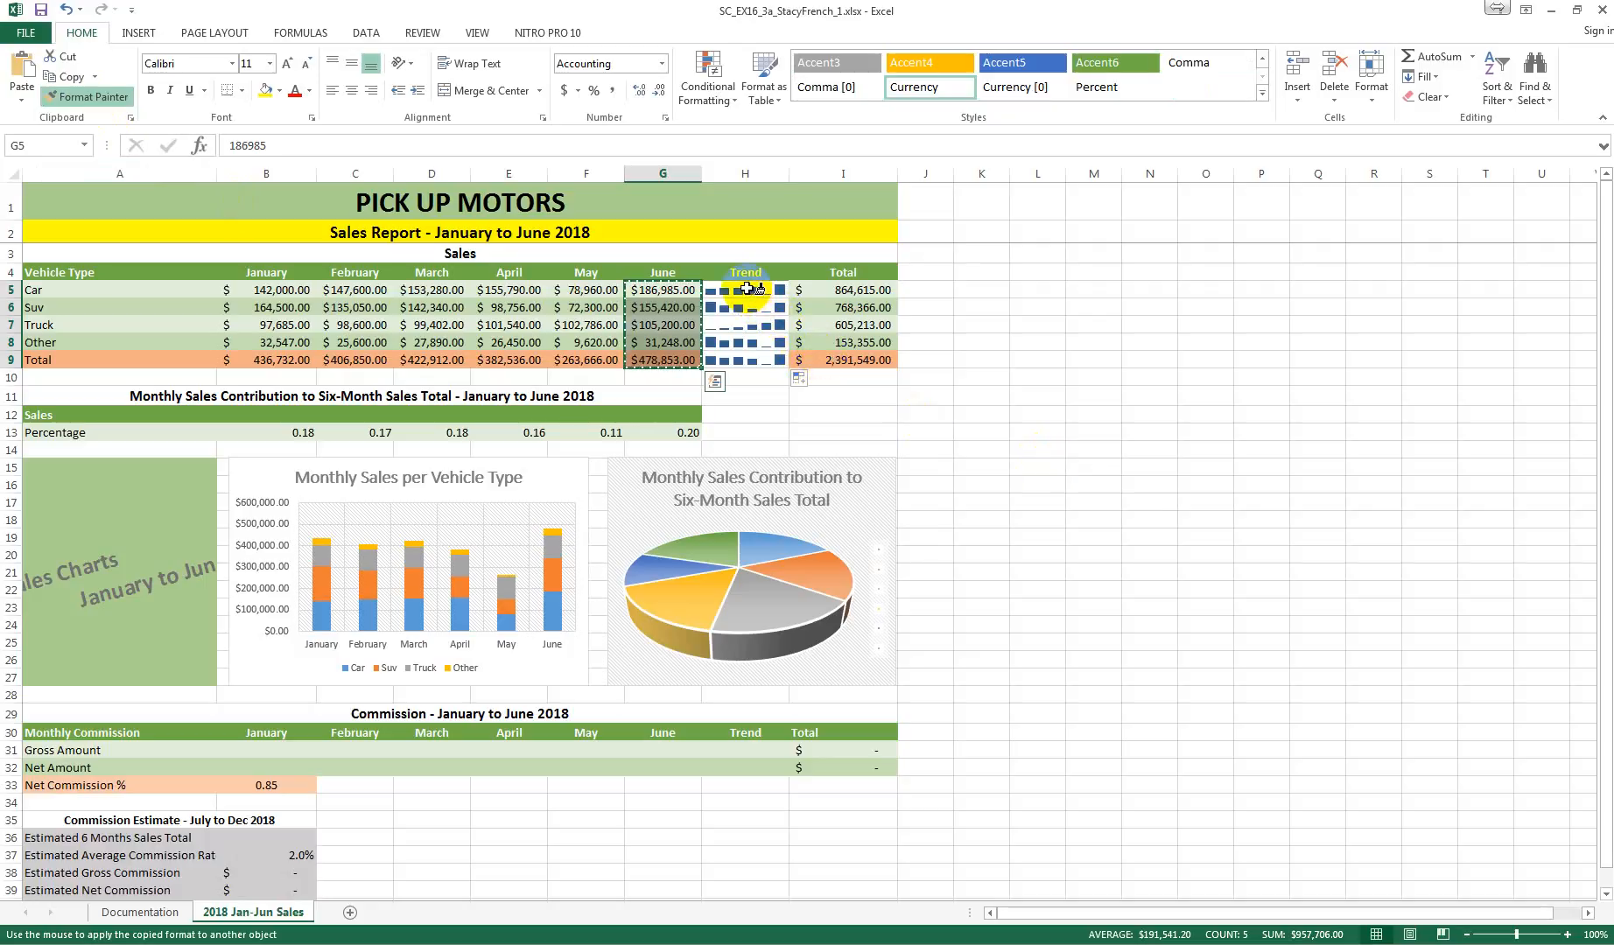
pyautogui.moveTo(747, 289); pyautogui.dragTo(753, 360)
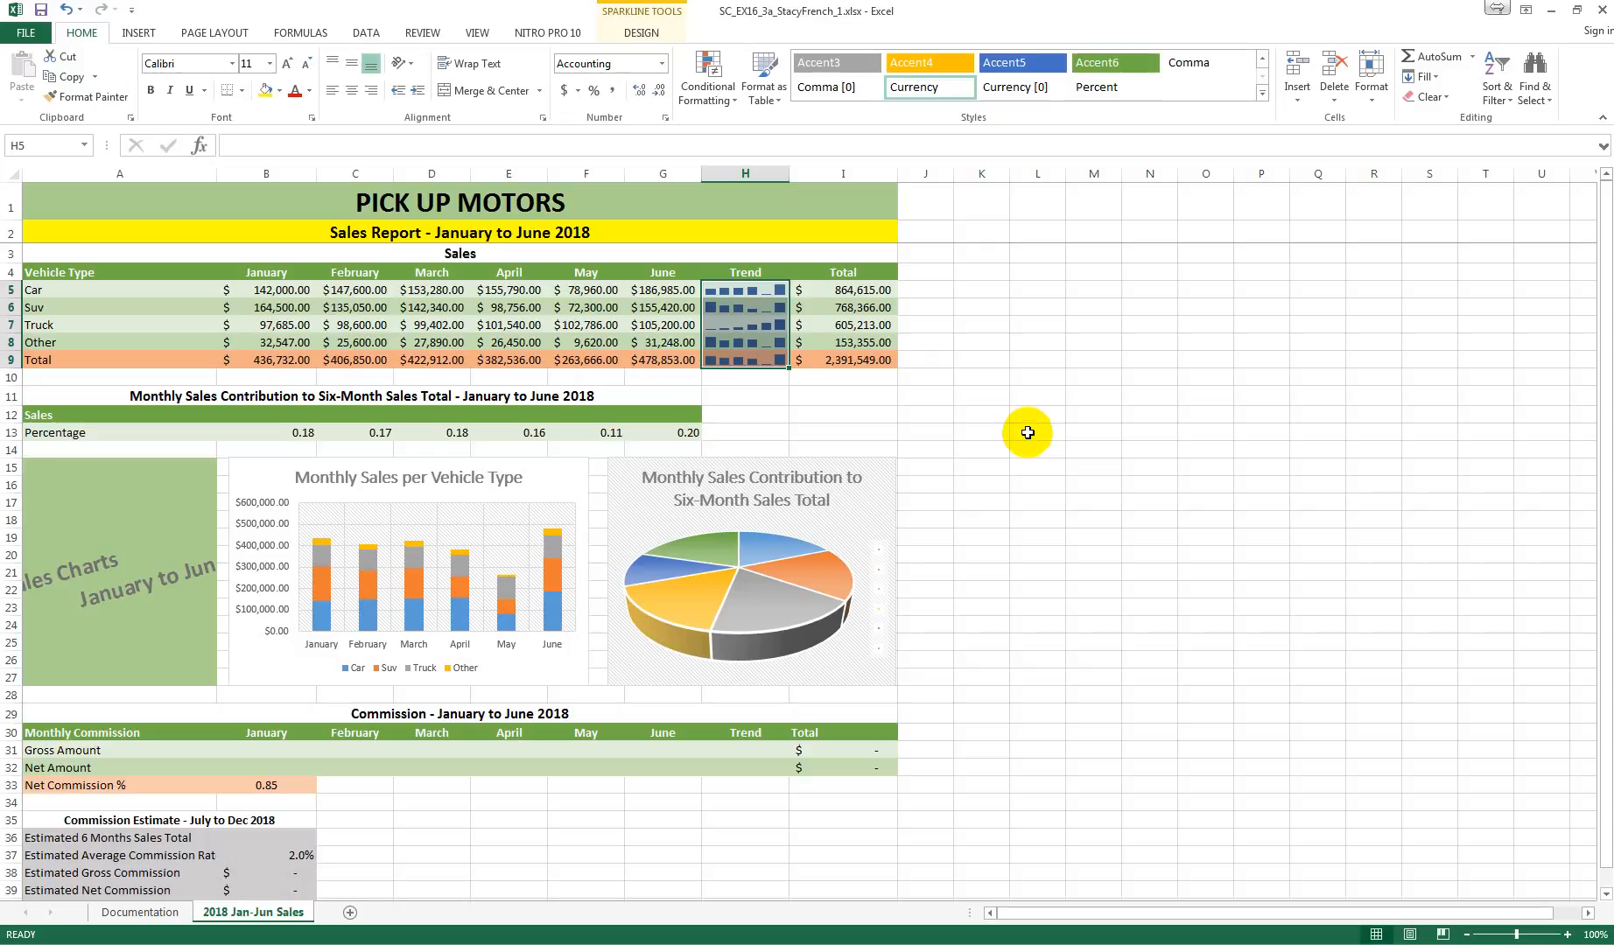
pyautogui.click(1027, 432)
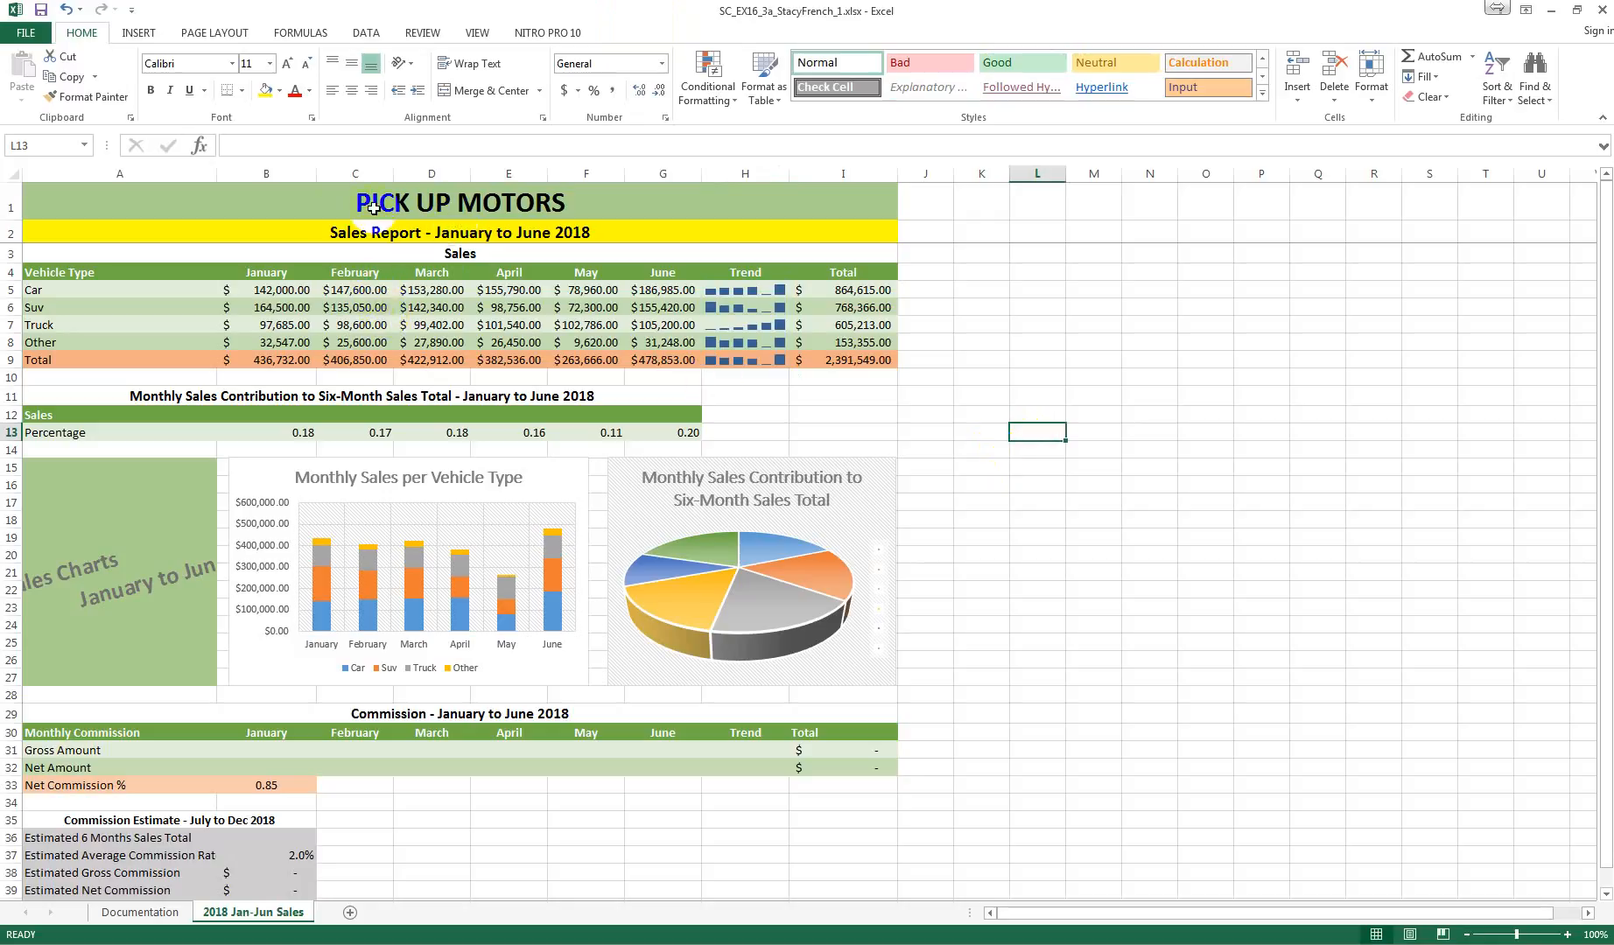
# Step: Copy the month headings in B4:G4 into B12:G12, pasting only formulas and number formatting
pyautogui.click(269, 275)
pyautogui.moveTo(269, 274); pyautogui.dragTo(650, 263)
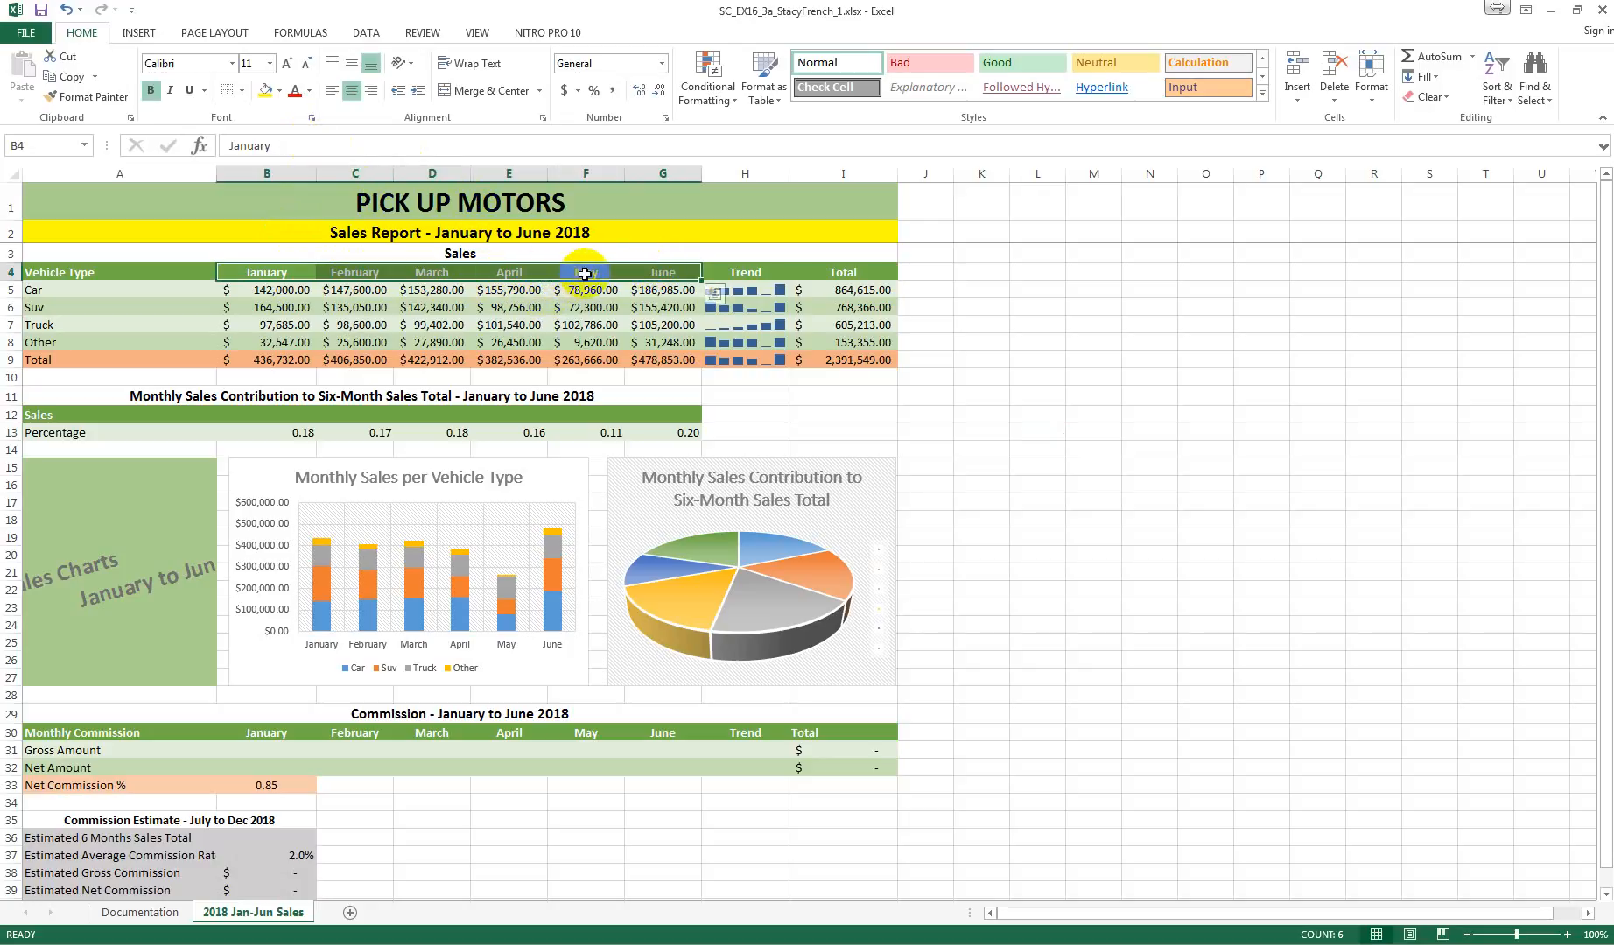
pyautogui.click(72, 79)
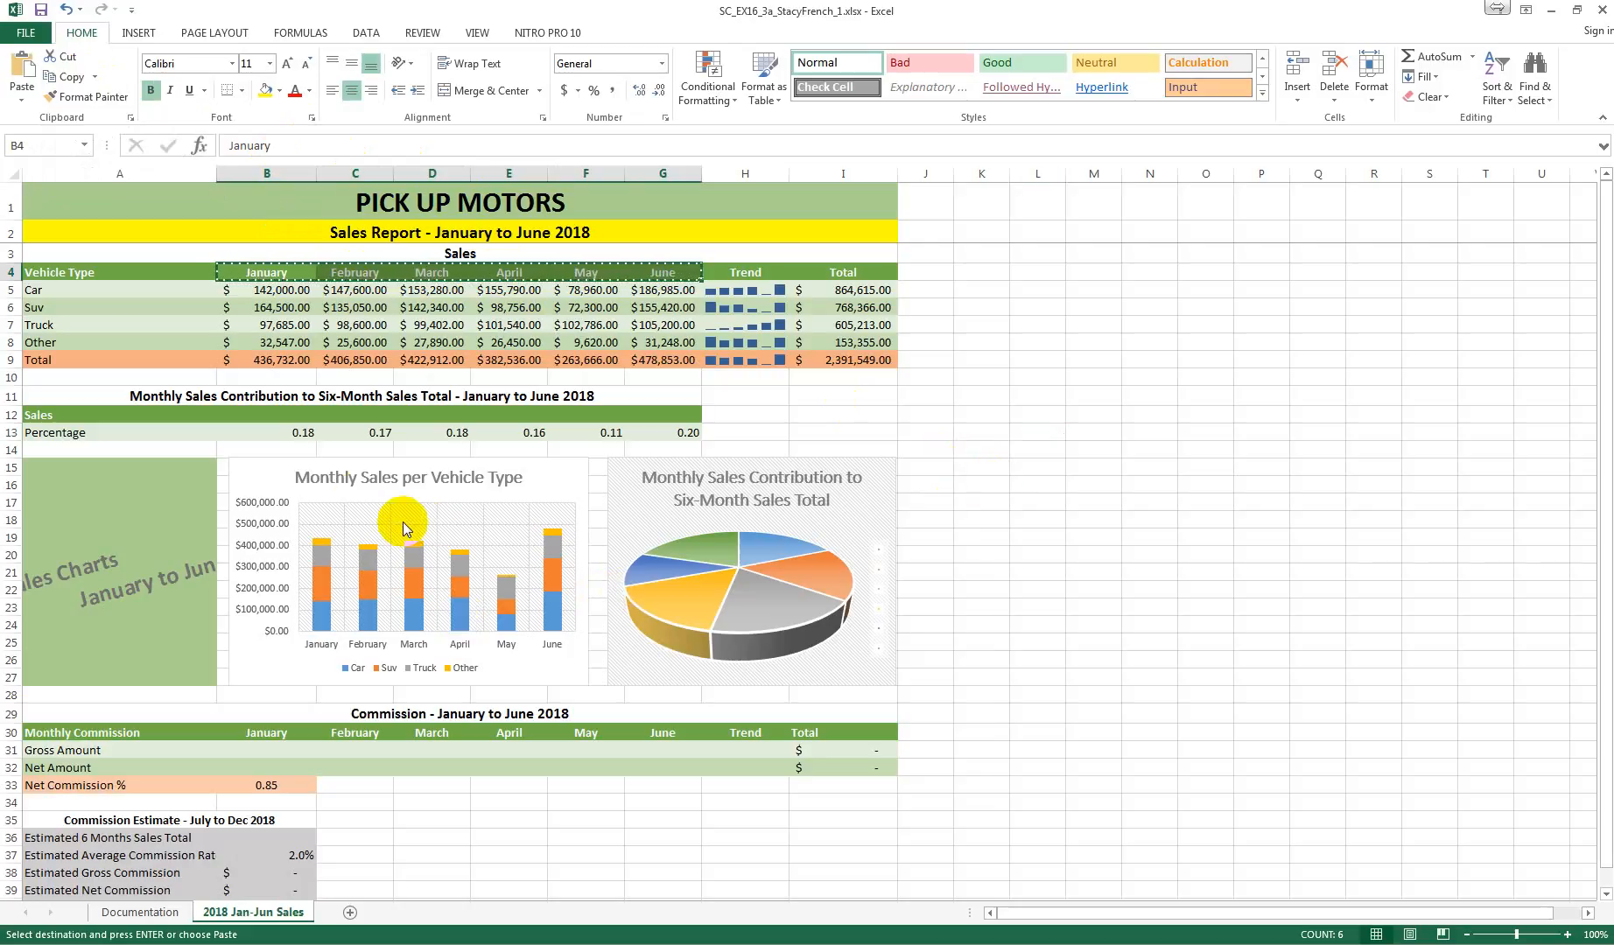
pyautogui.click(263, 416)
pyautogui.moveTo(302, 414); pyautogui.dragTo(647, 418)
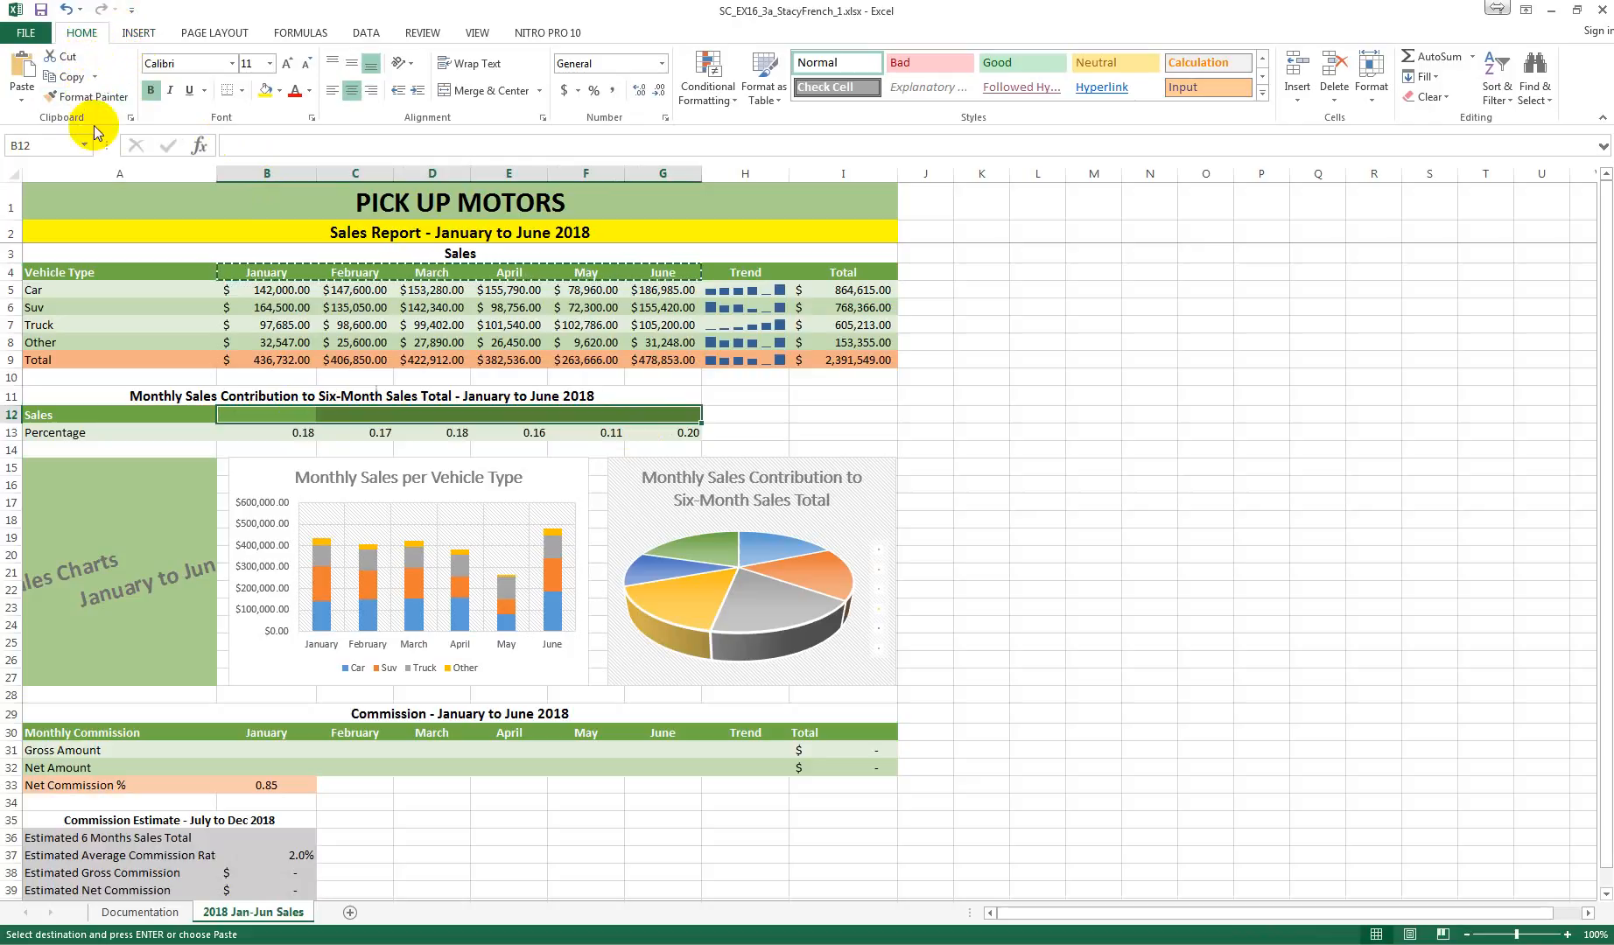
pyautogui.click(23, 88)
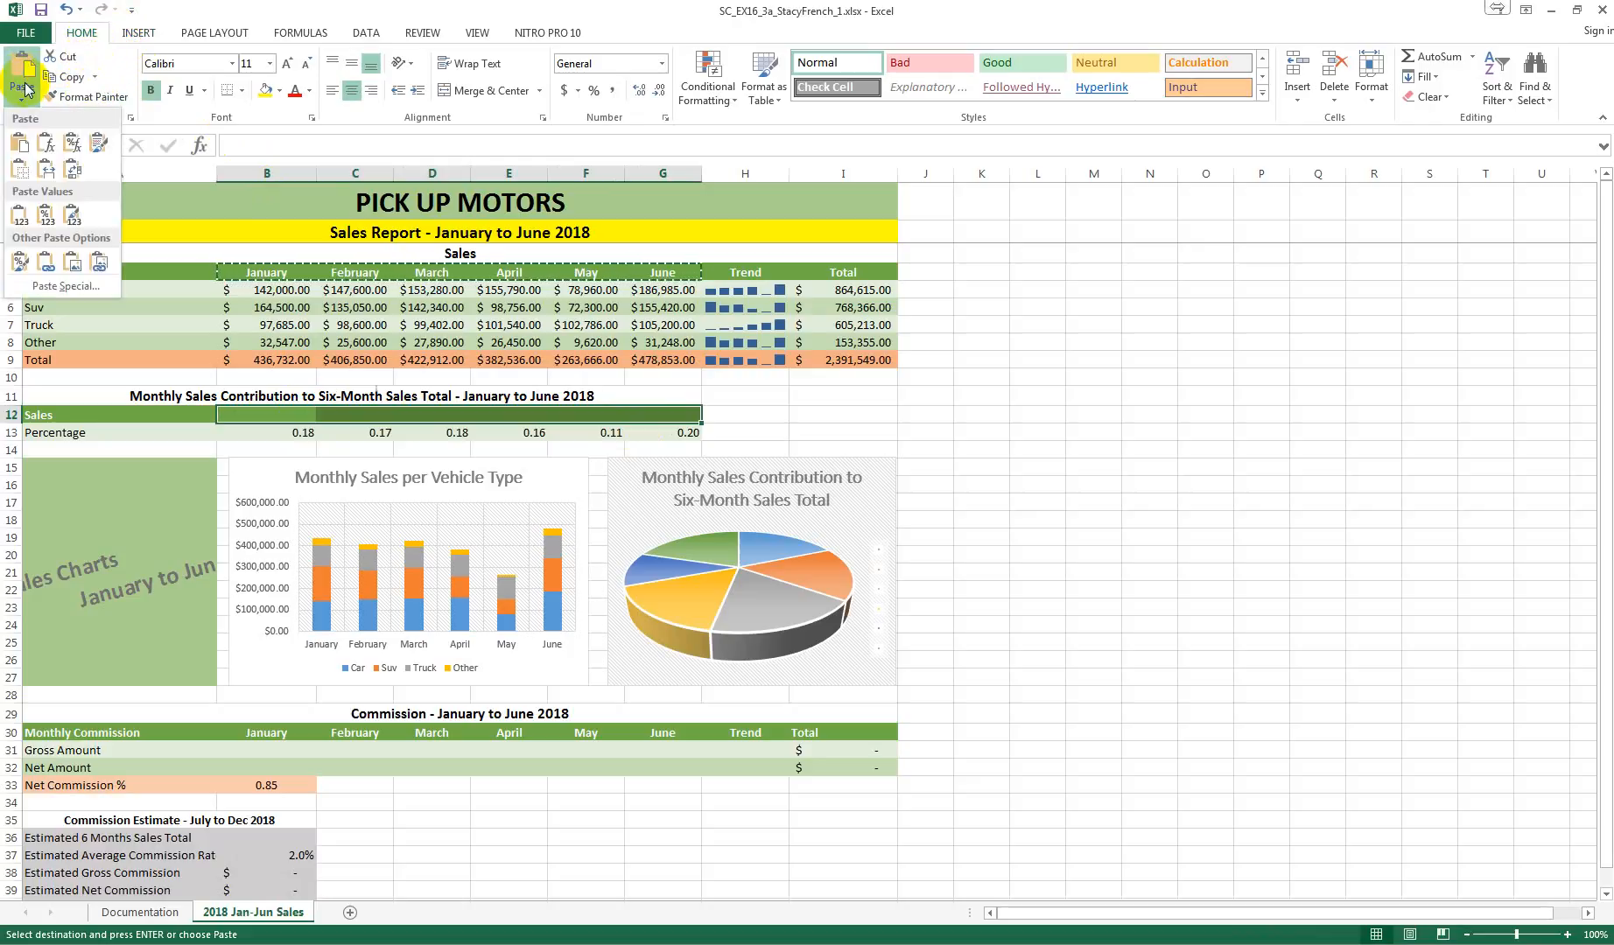
pyautogui.click(77, 145)
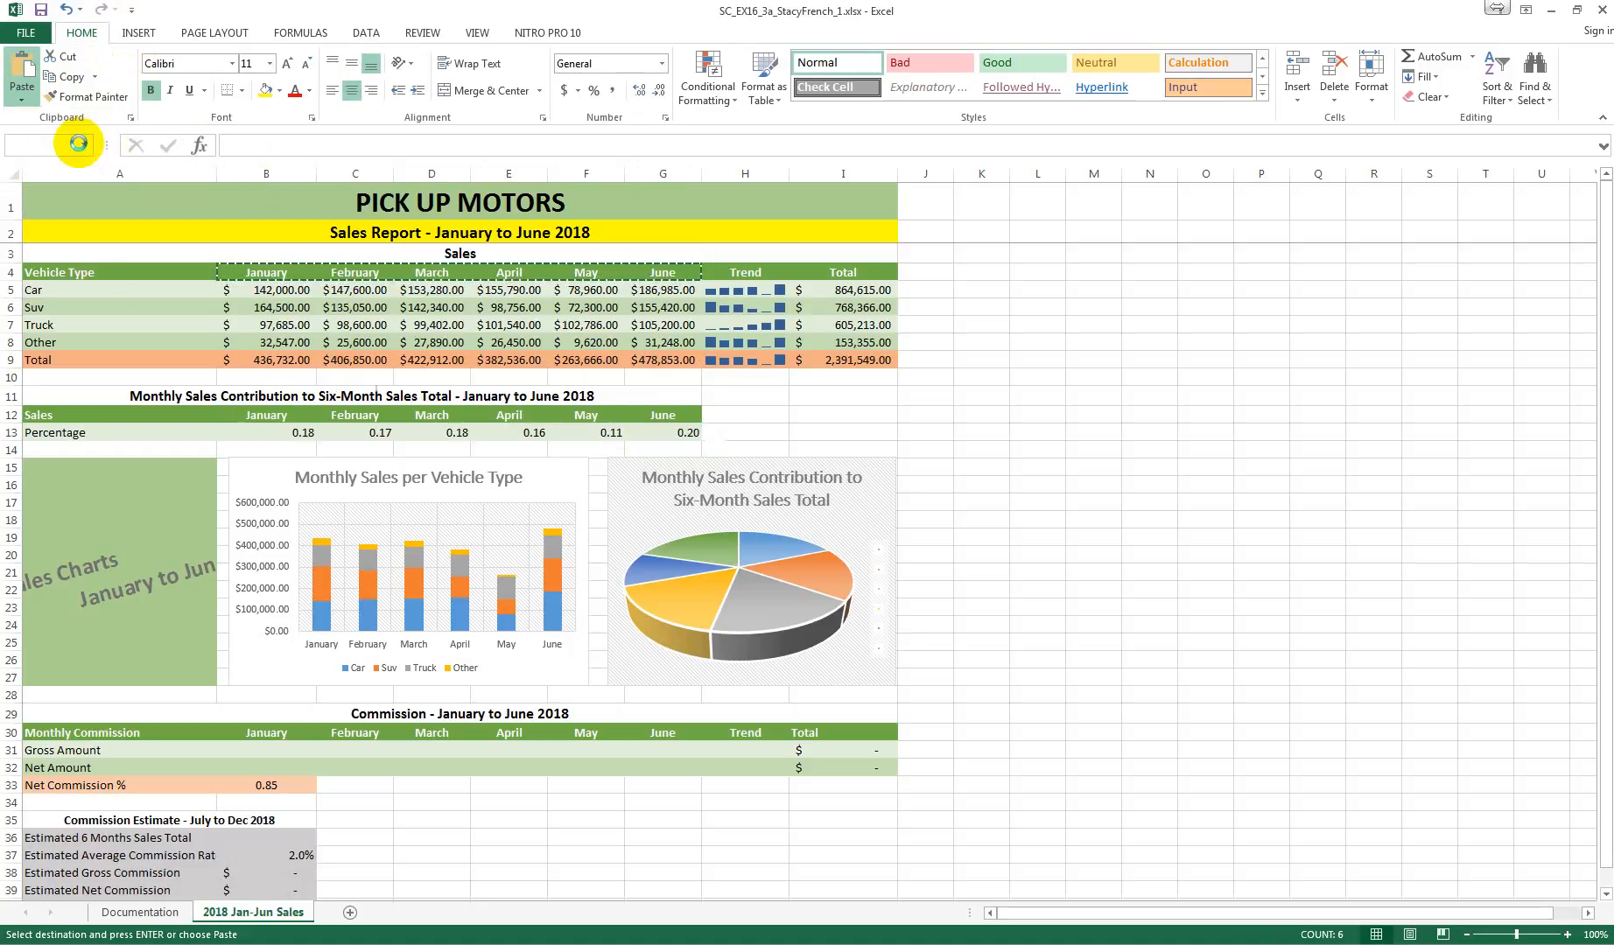
pyautogui.click(1026, 524)
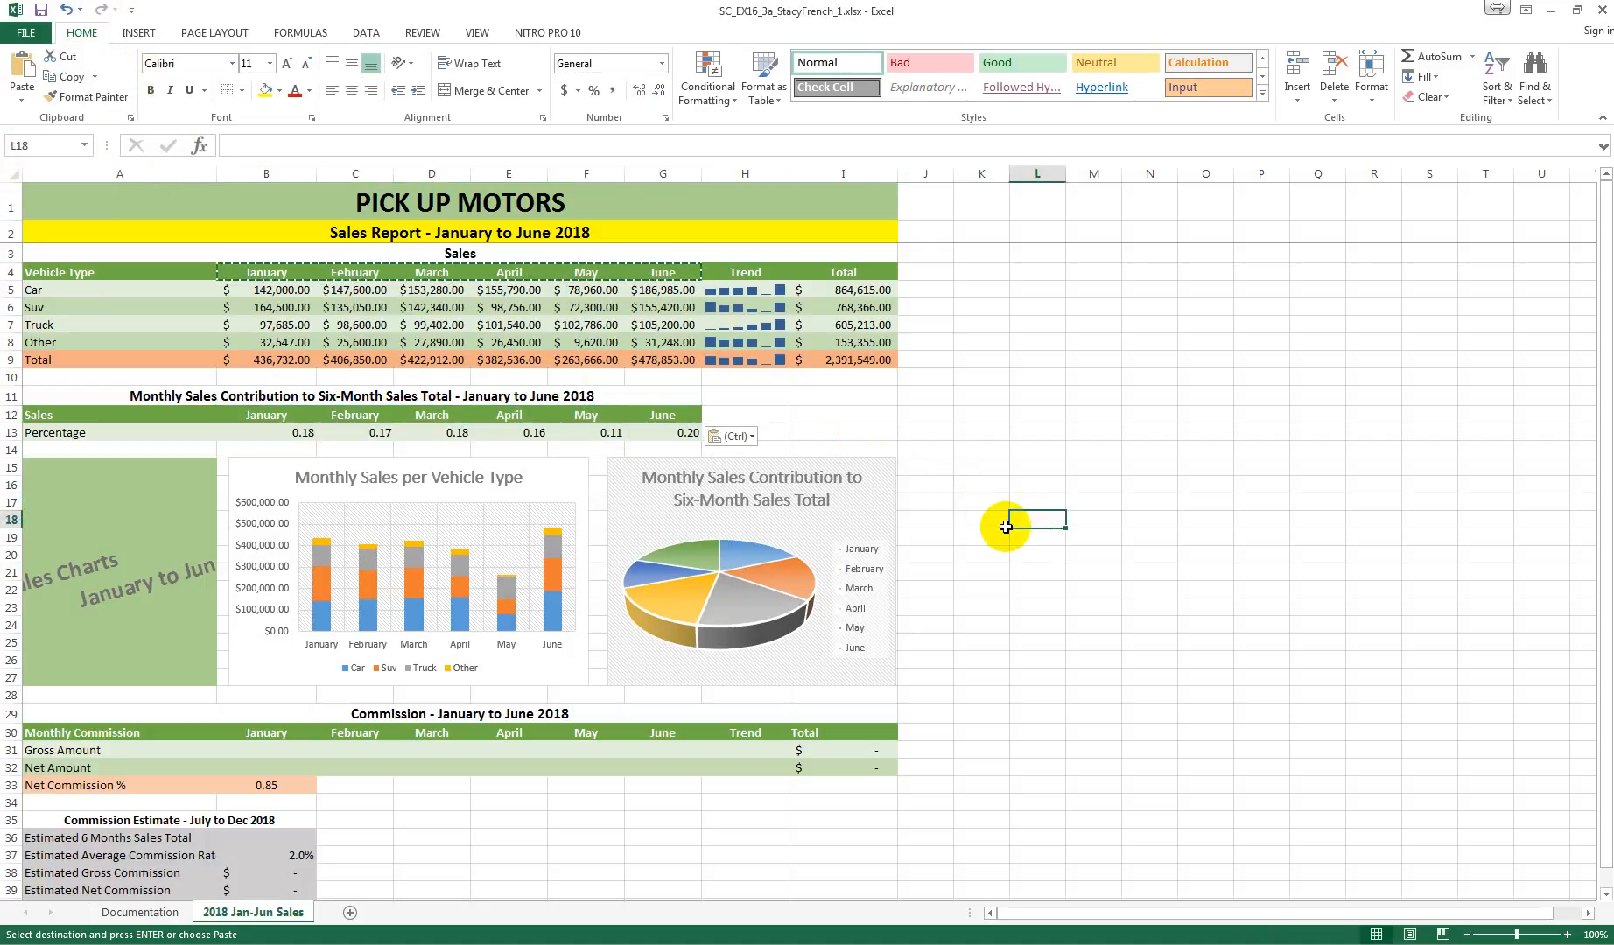
pyautogui.press('Escape')
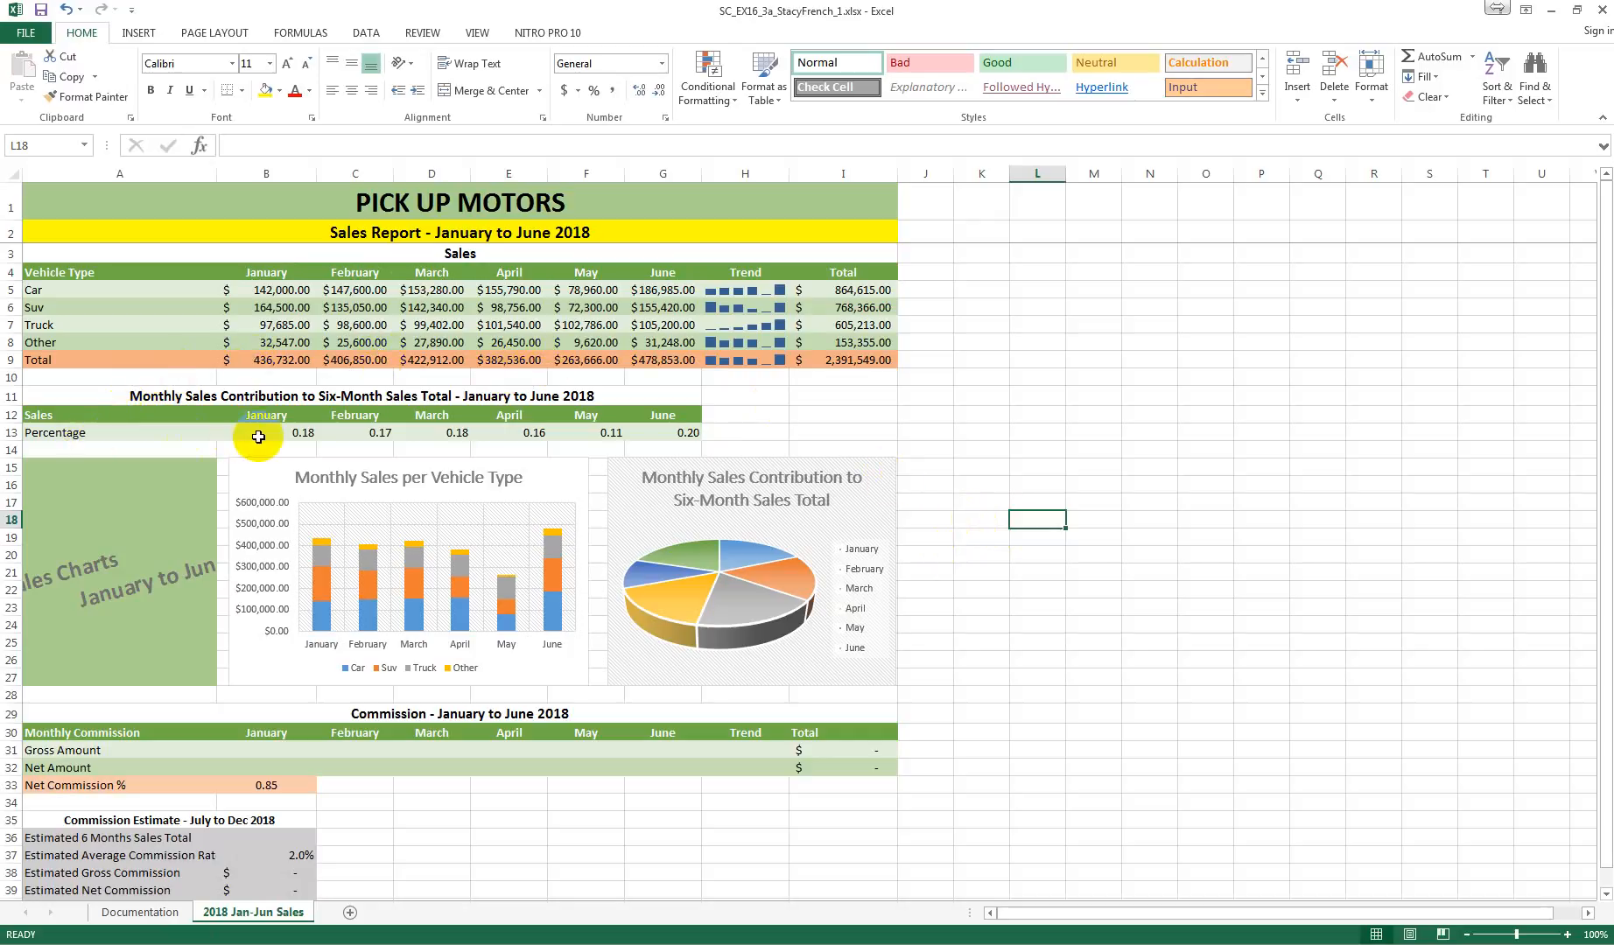
# Step: Format the monthly contribution values in B13:G13 as percentages with no decimal places
pyautogui.moveTo(261, 436); pyautogui.dragTo(639, 430)
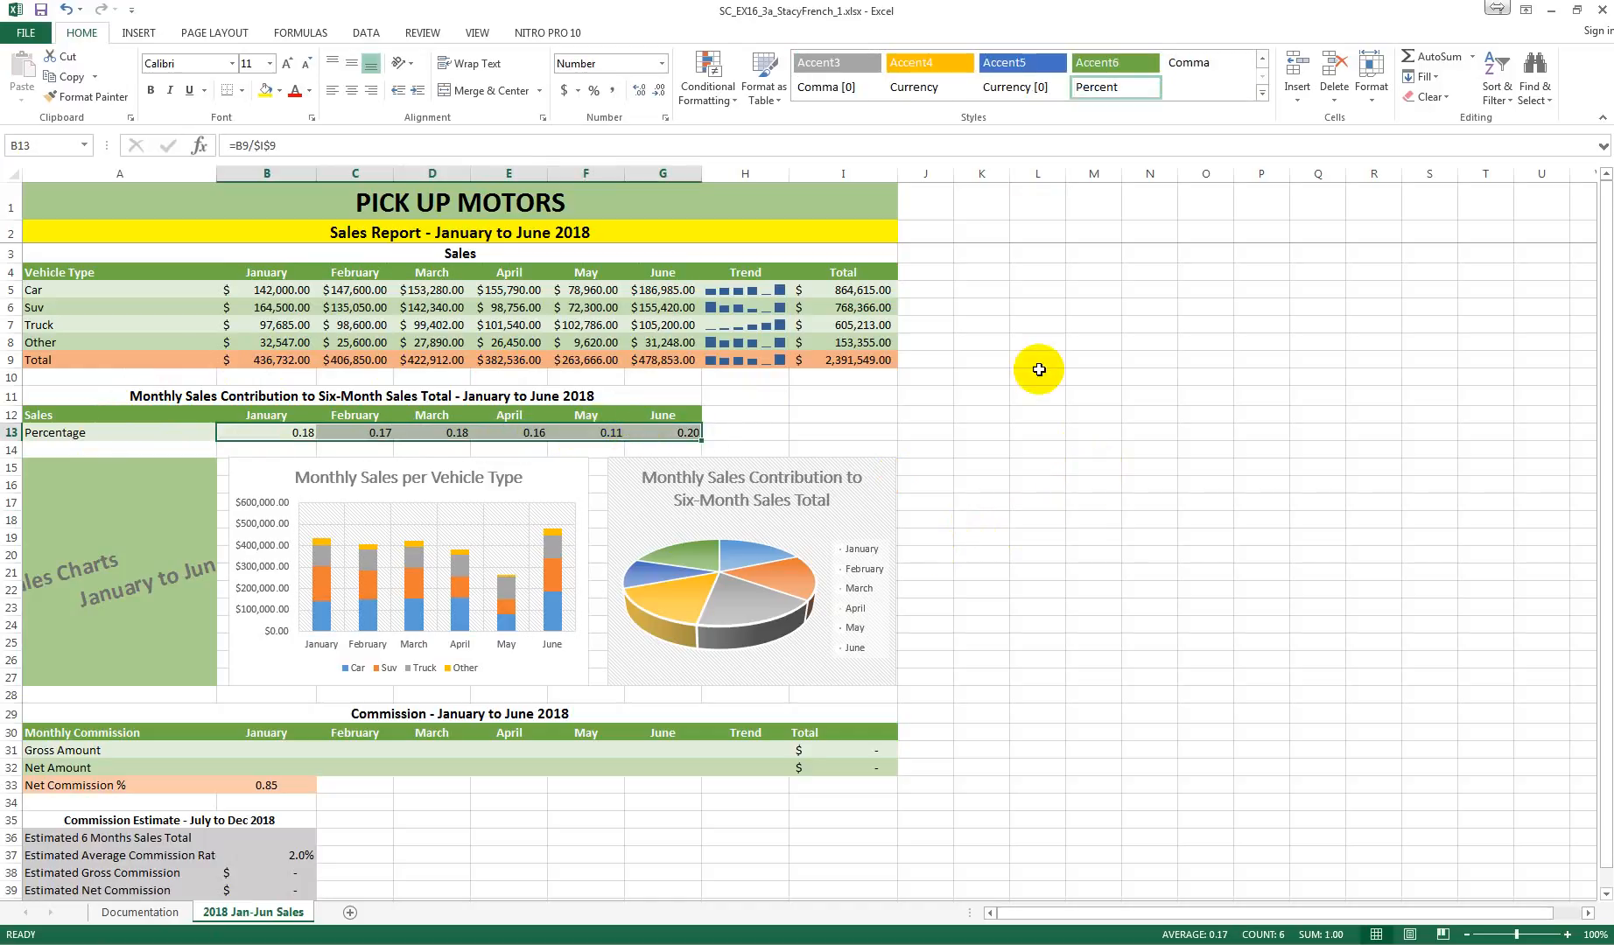
pyautogui.click(660, 64)
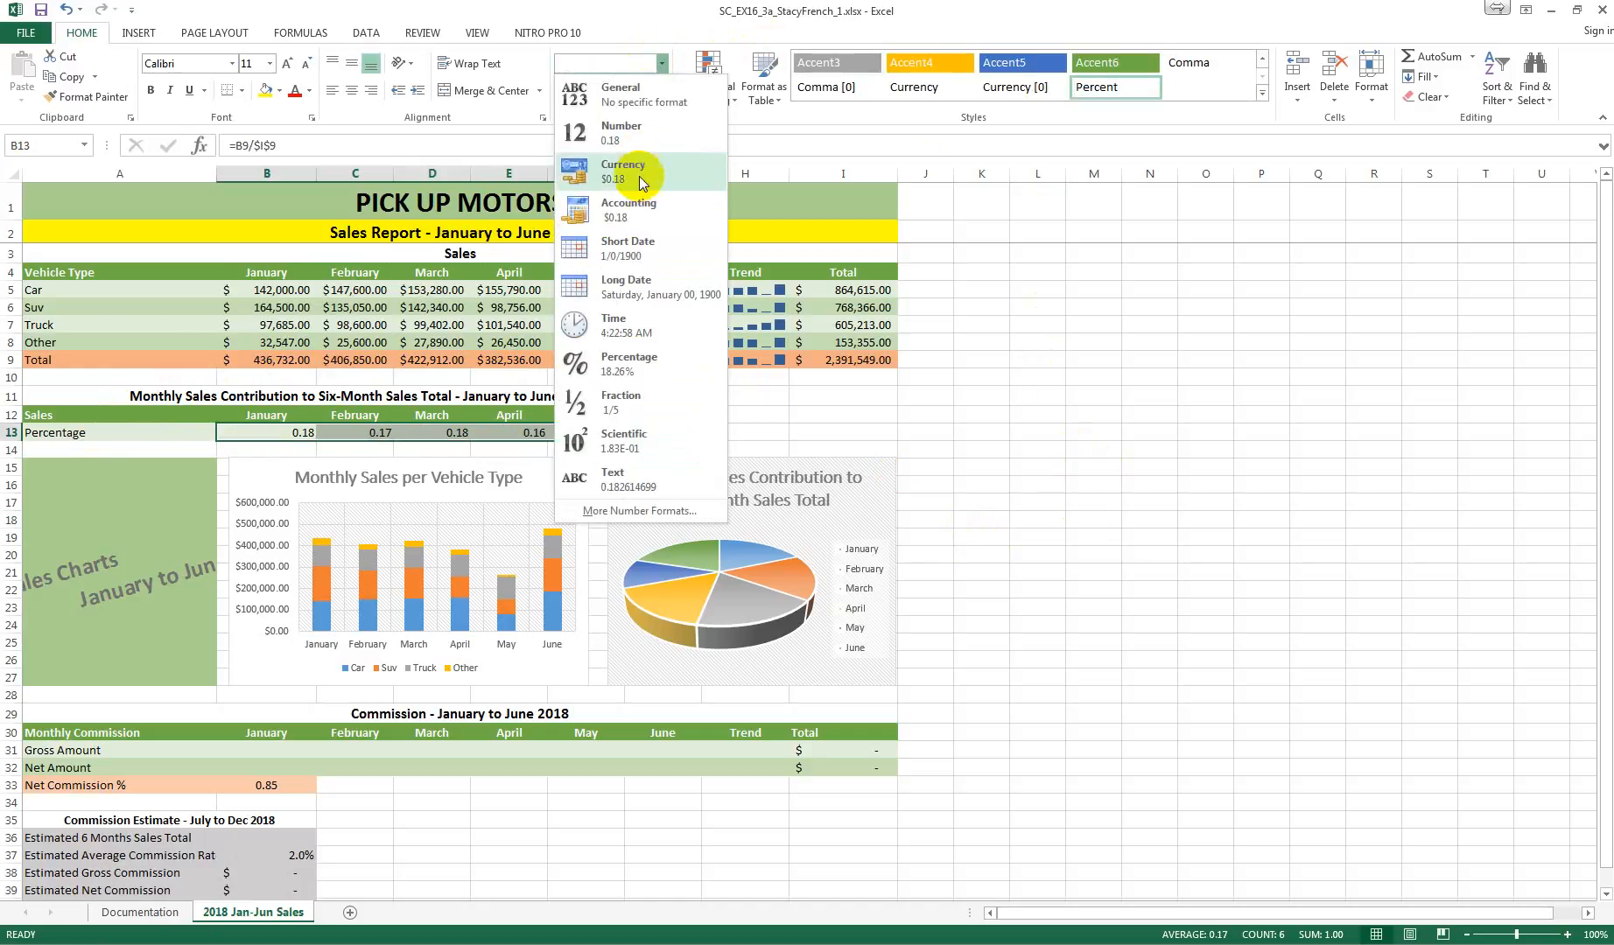
pyautogui.click(648, 363)
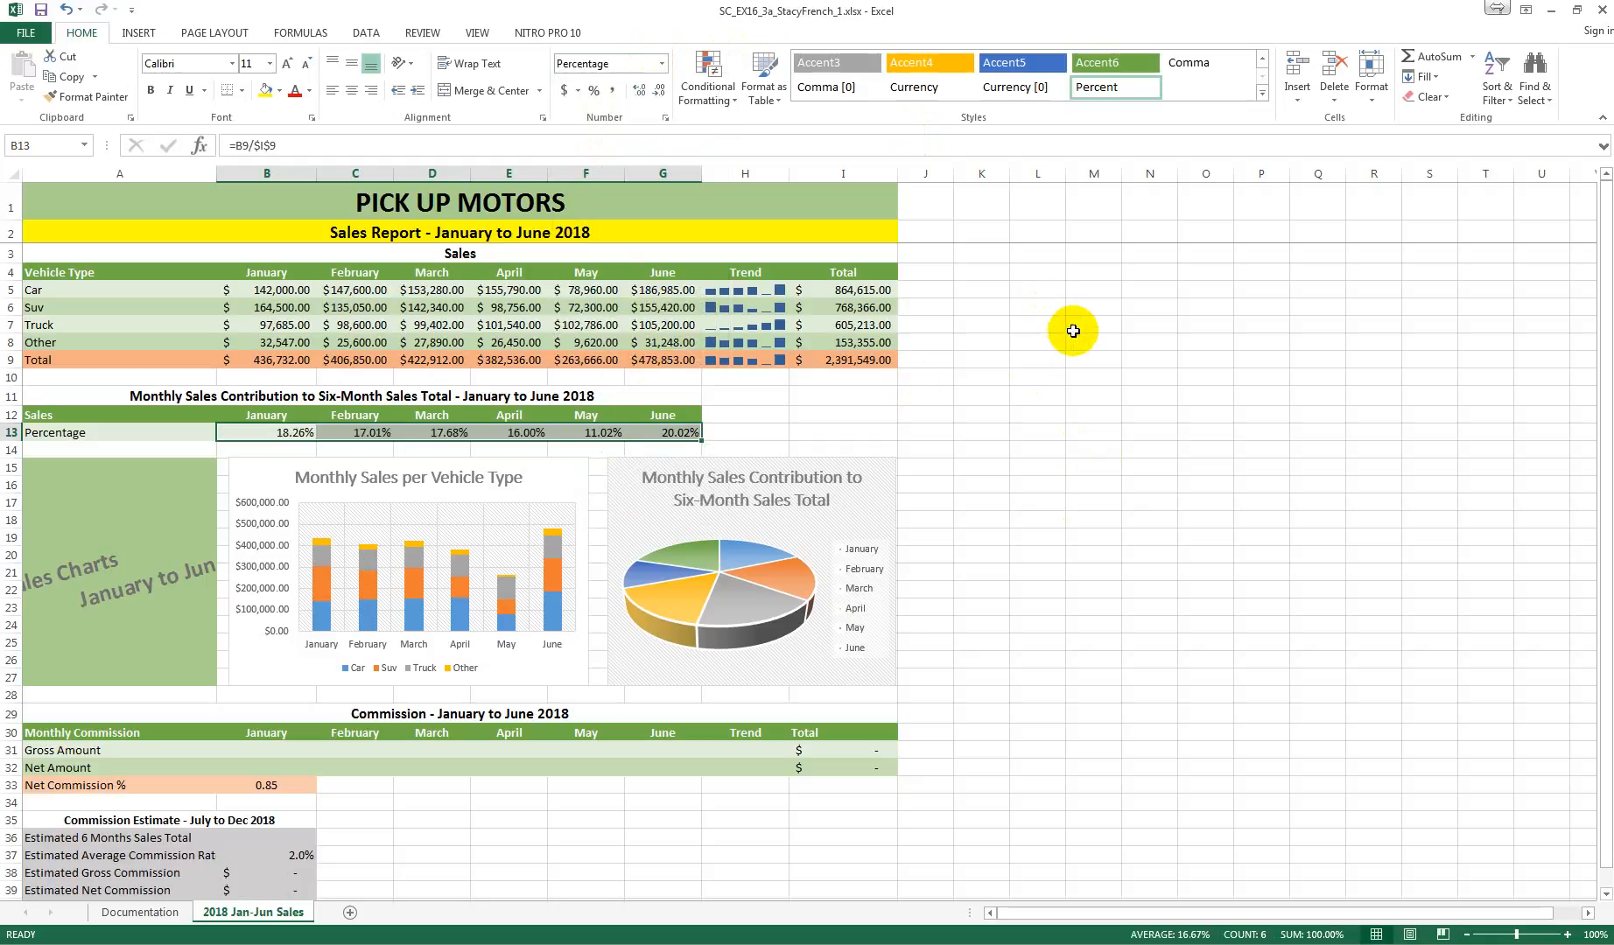
pyautogui.click(641, 93)
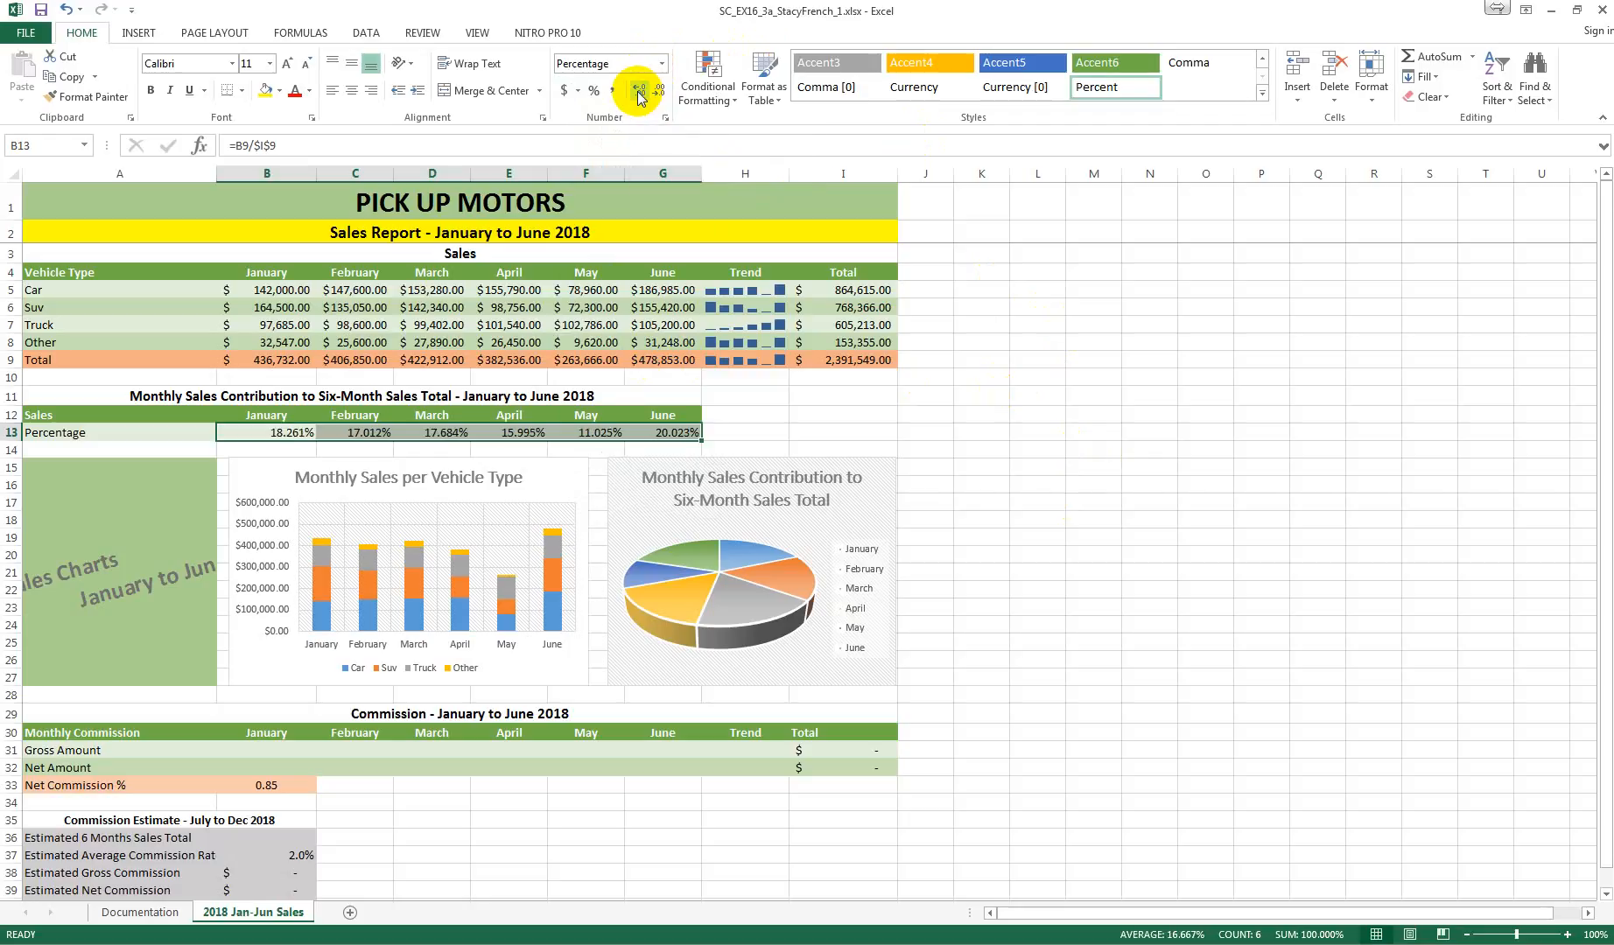
pyautogui.click(658, 91)
pyautogui.click(658, 91)
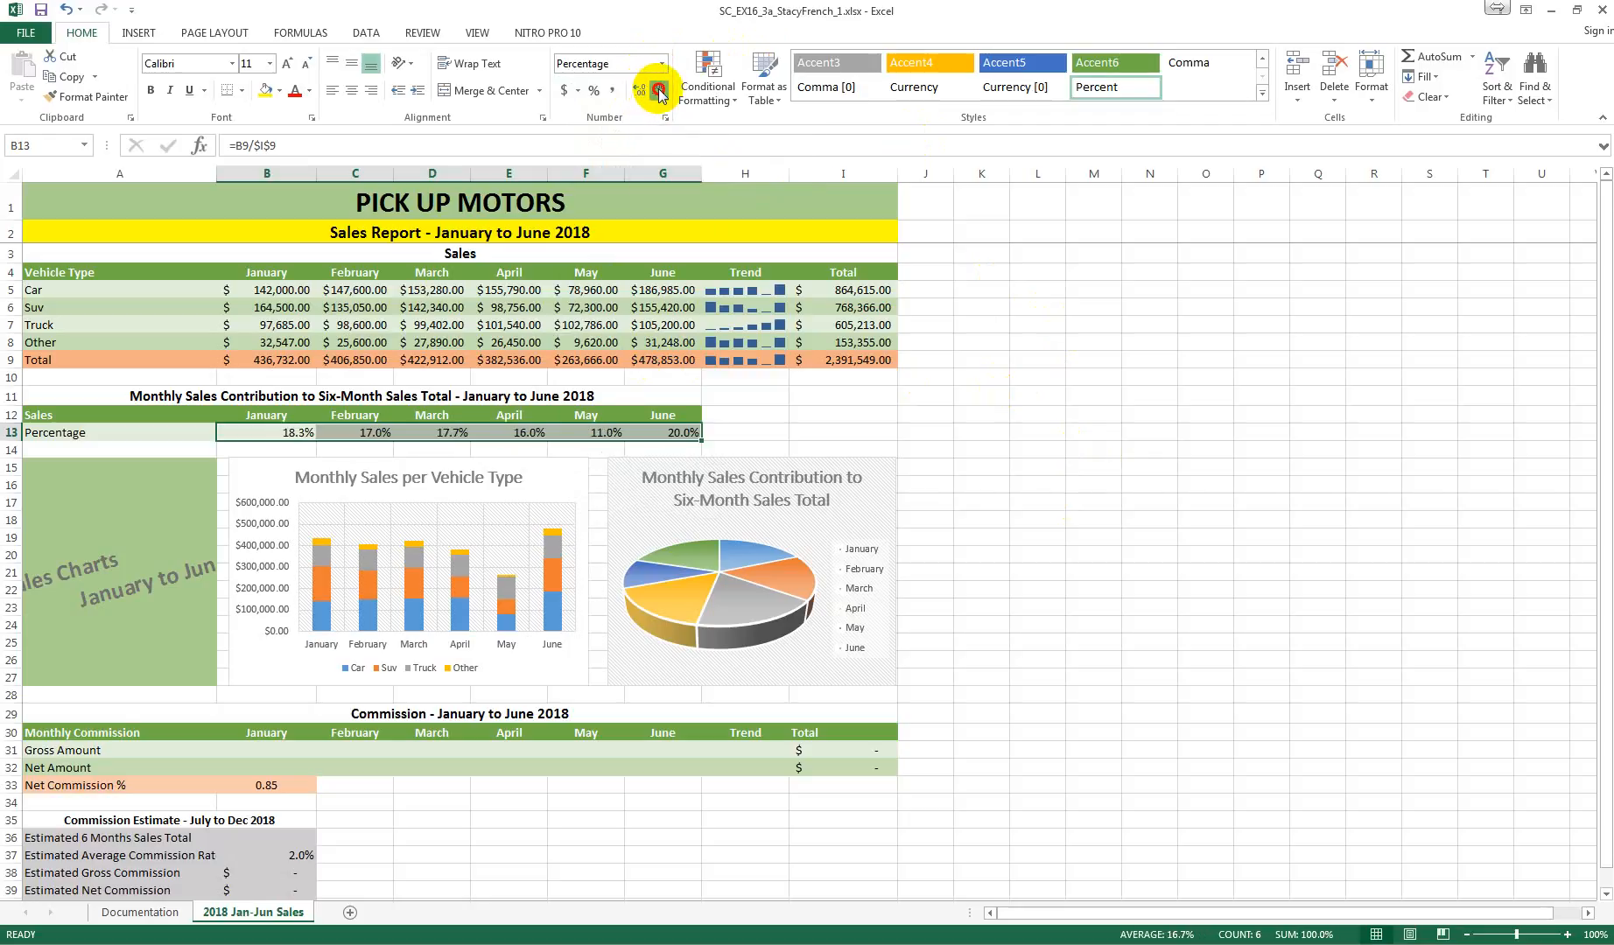
pyautogui.click(658, 91)
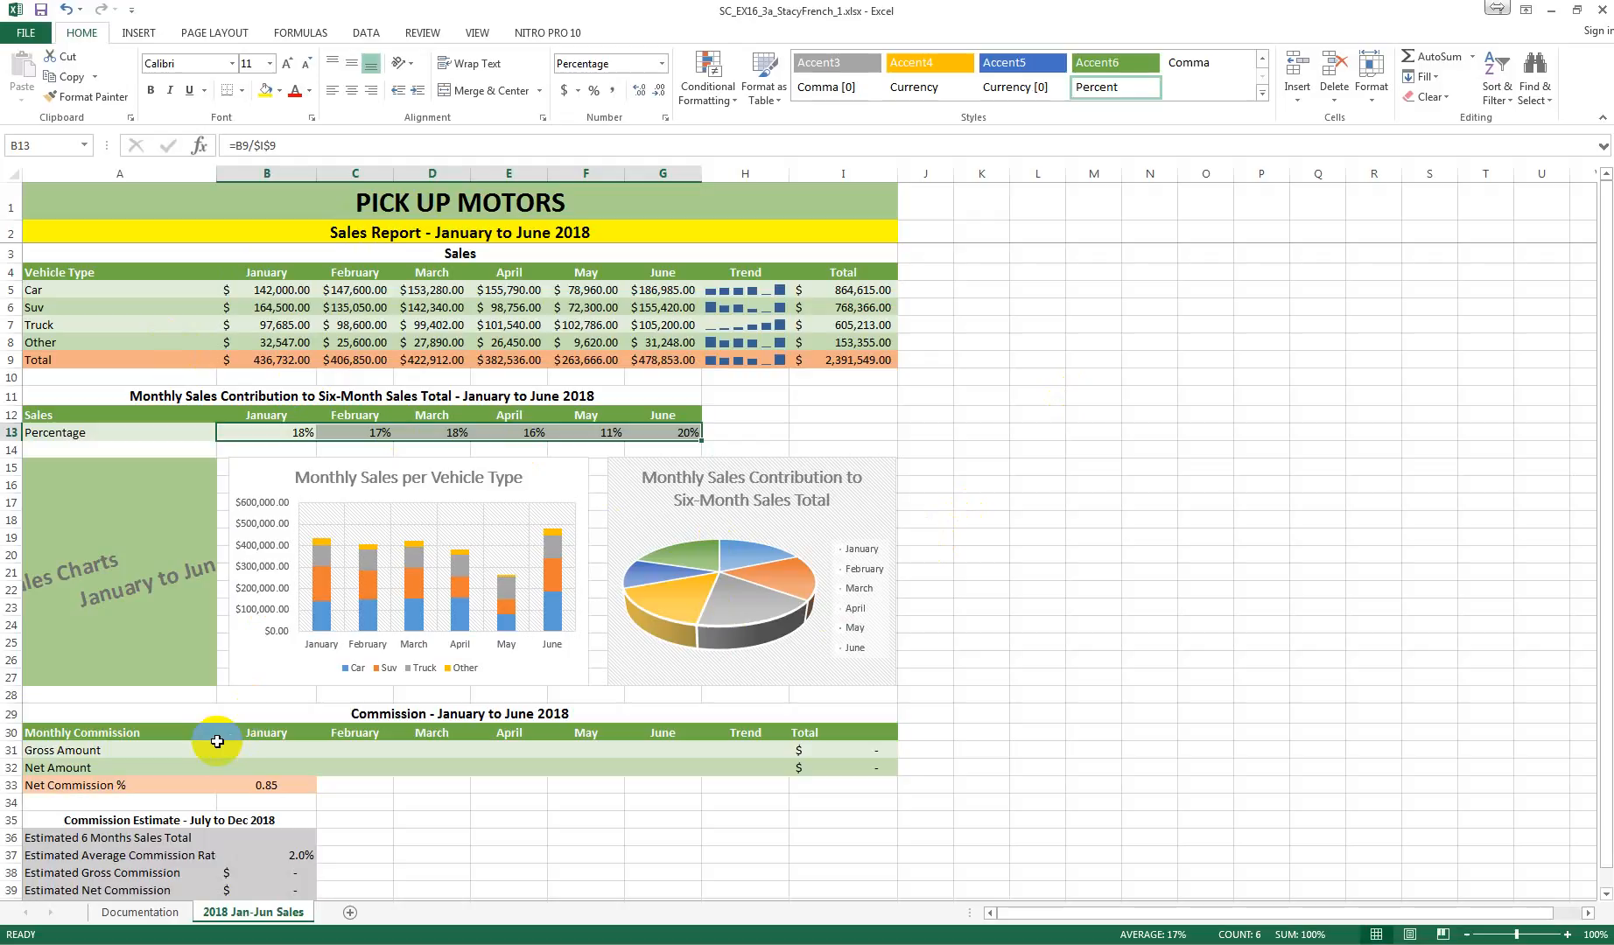
# Step: Format the Net Commission % value in cell B33 as a percentage with zero decimal places
pyautogui.click(265, 787)
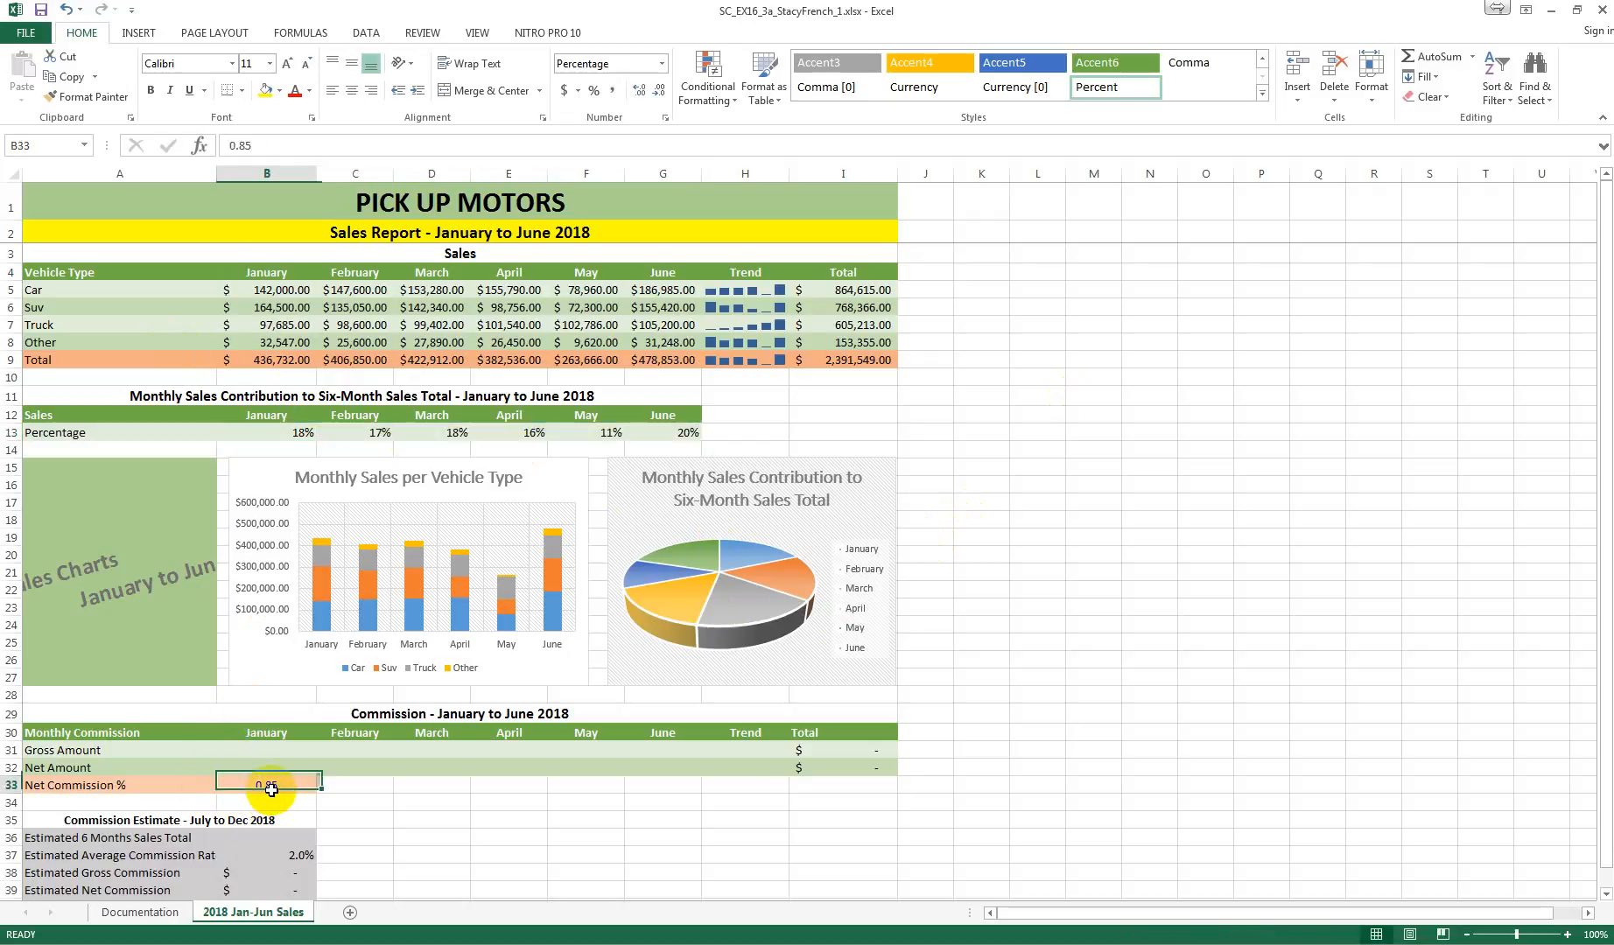
pyautogui.click(662, 64)
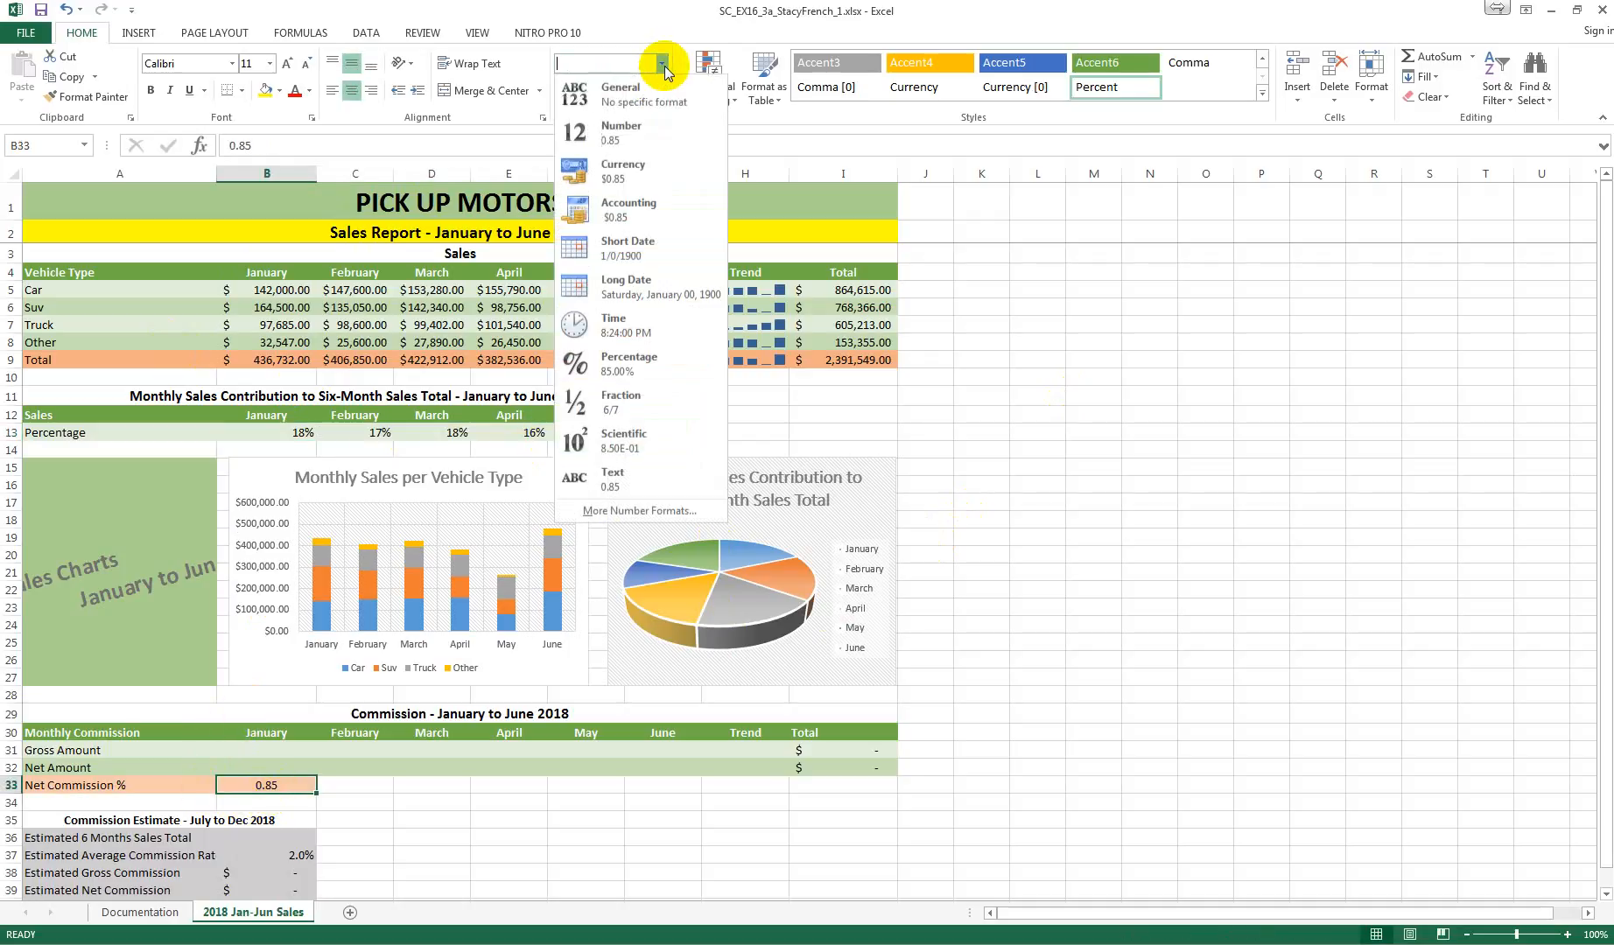
pyautogui.click(637, 366)
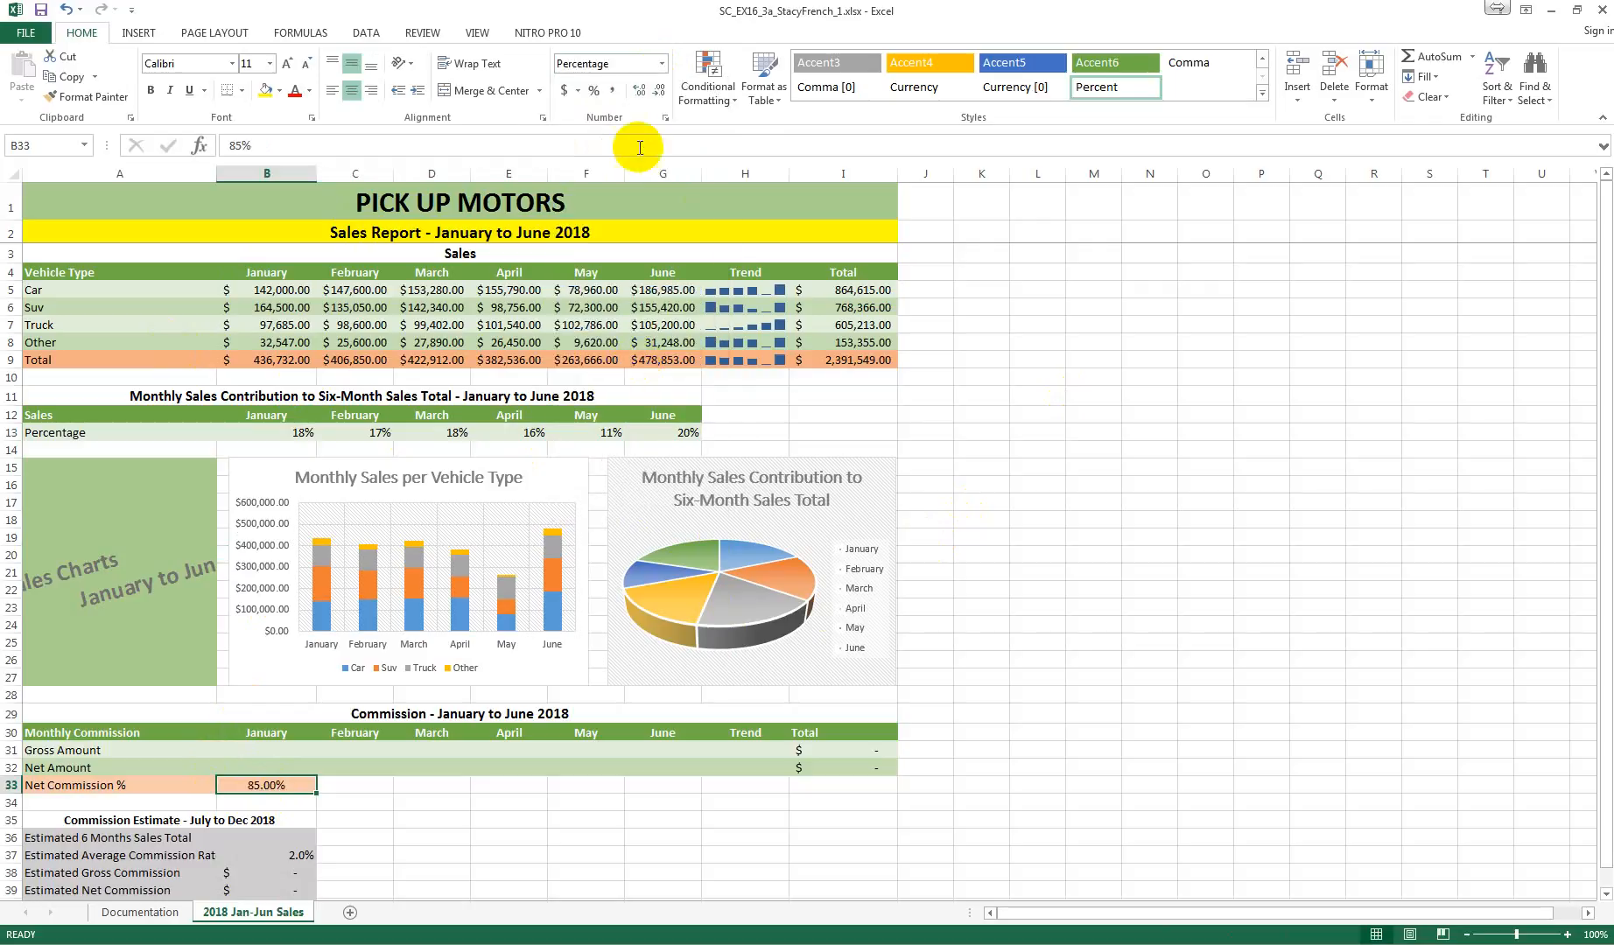
pyautogui.click(658, 93)
pyautogui.click(658, 93)
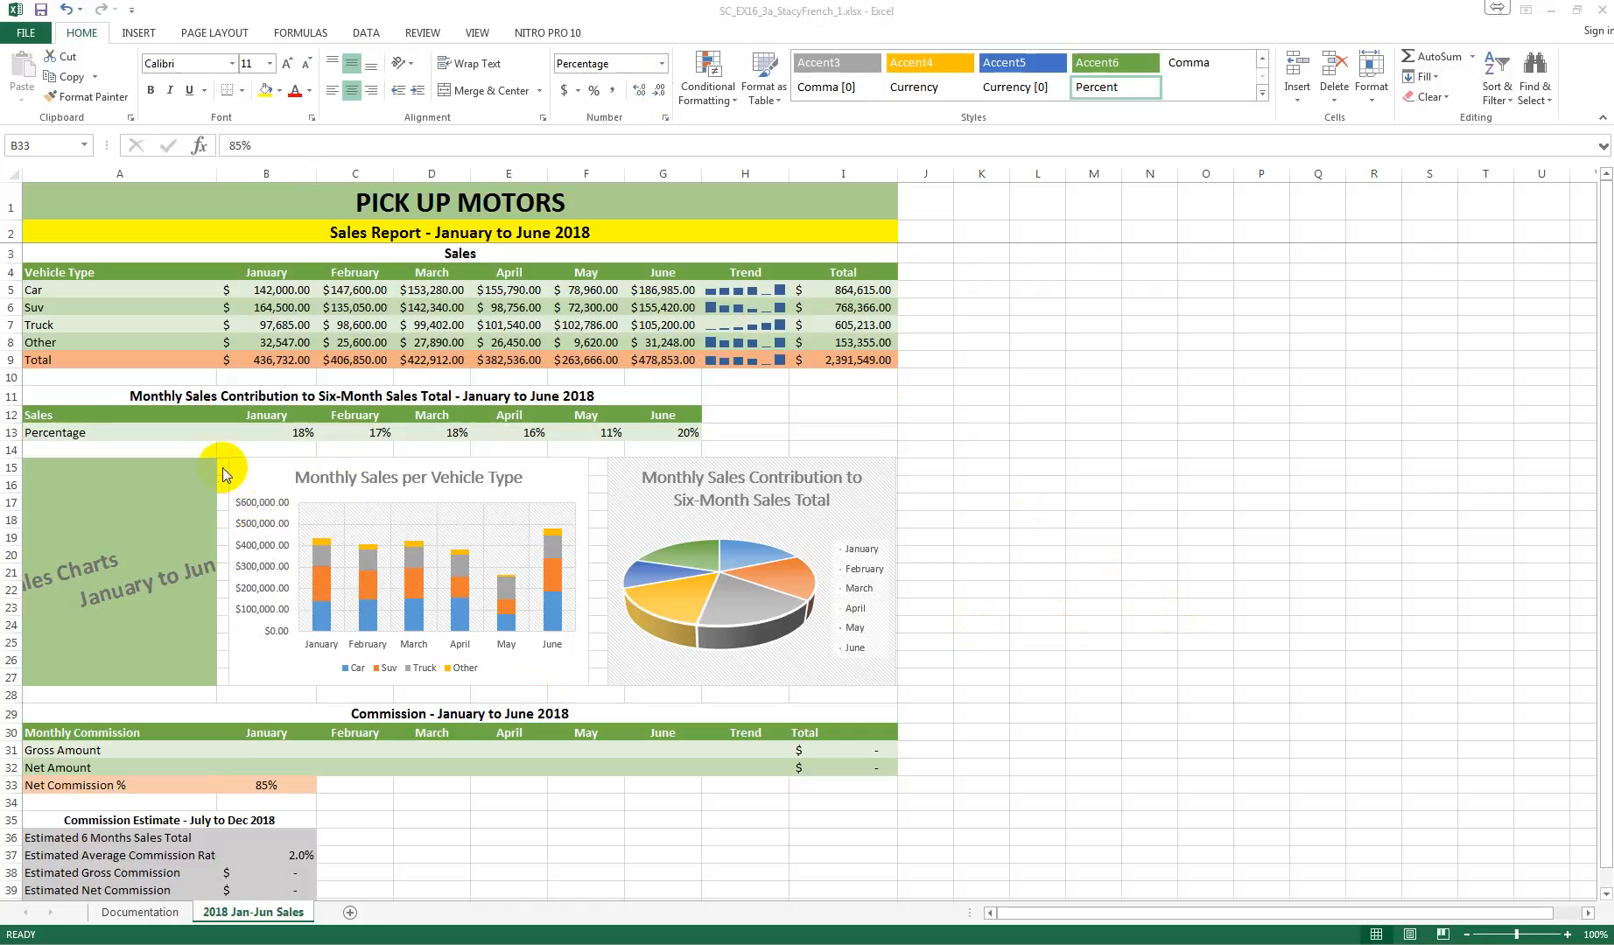
# Step: Set the text orientation of the merged Sales Charts cell A15 to 90 degrees
pyautogui.click(53, 468)
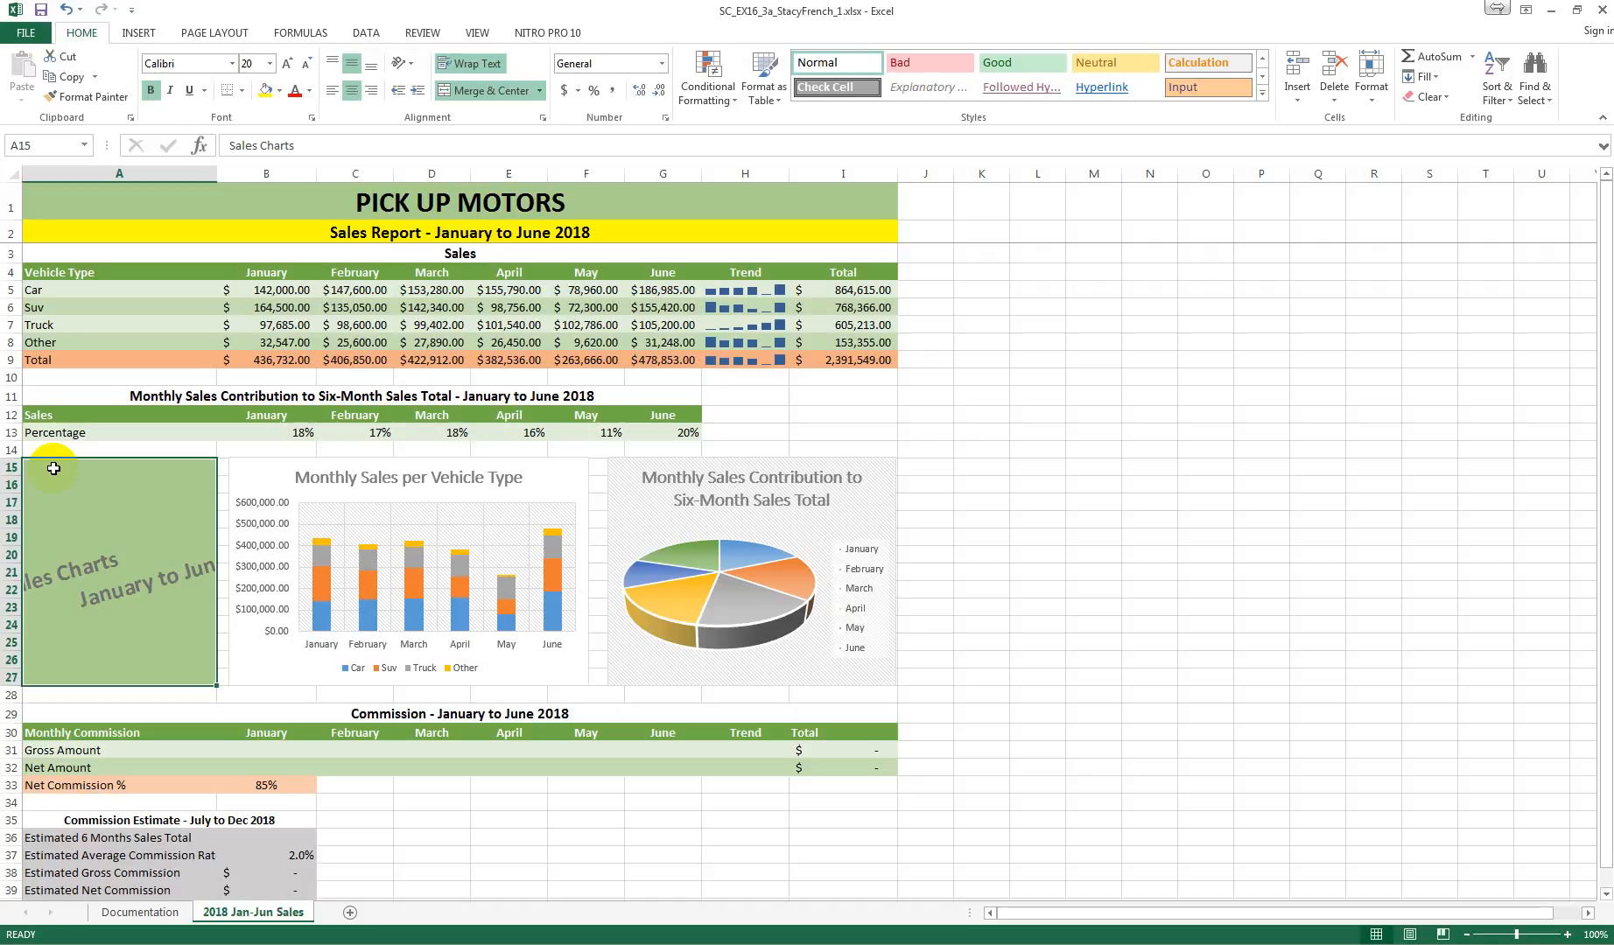
pyautogui.click(411, 65)
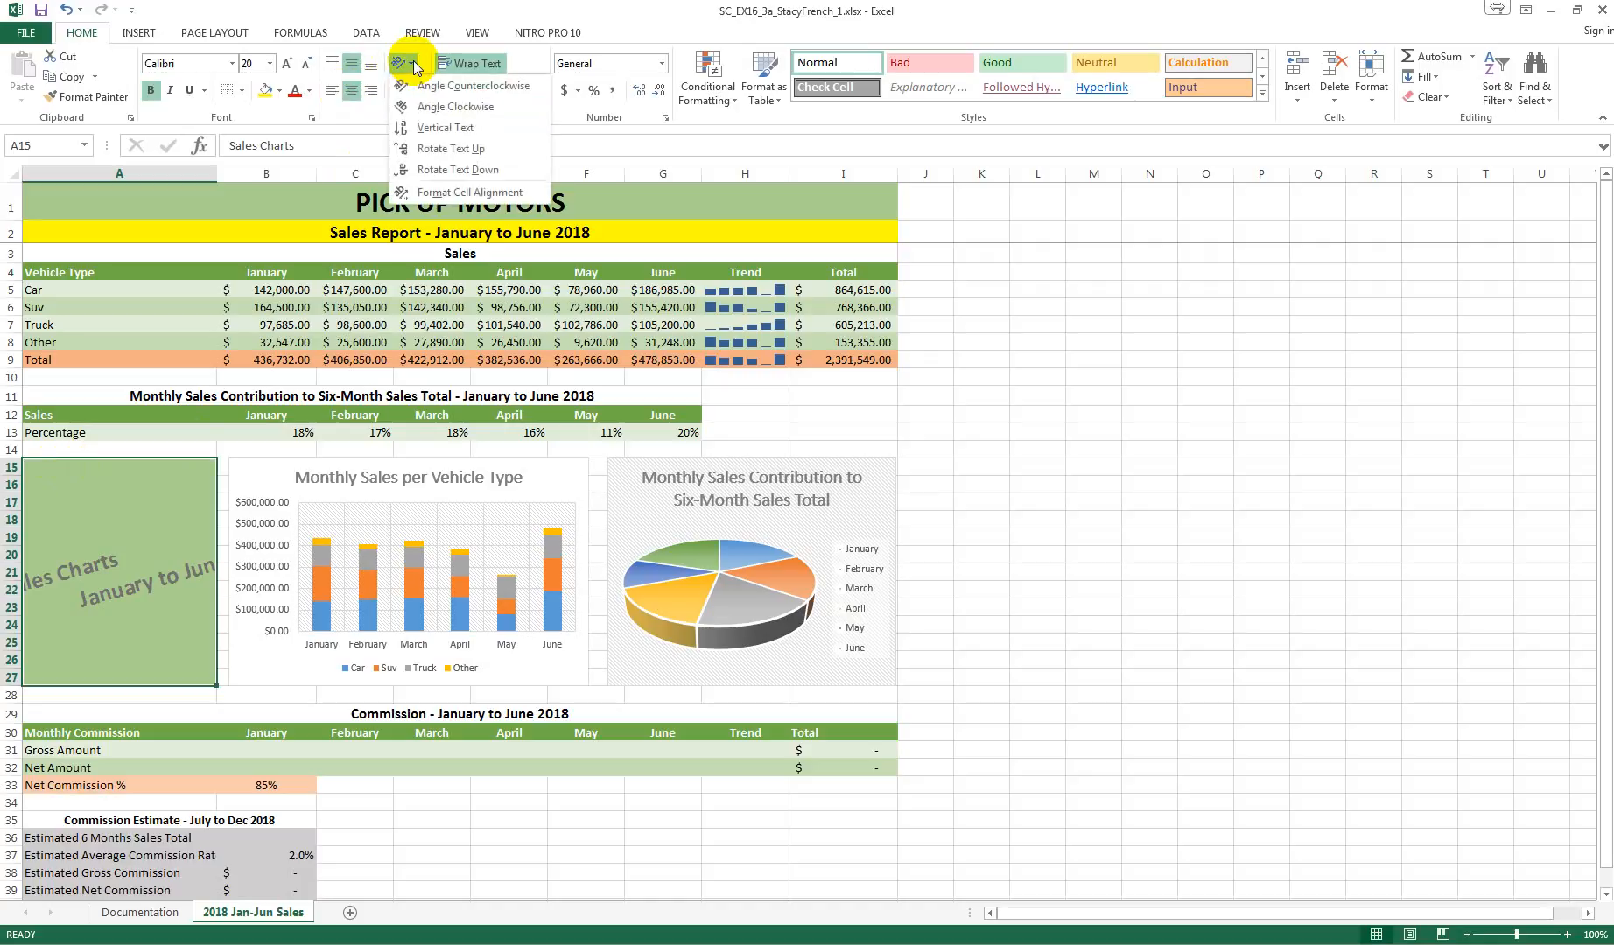
pyautogui.click(470, 193)
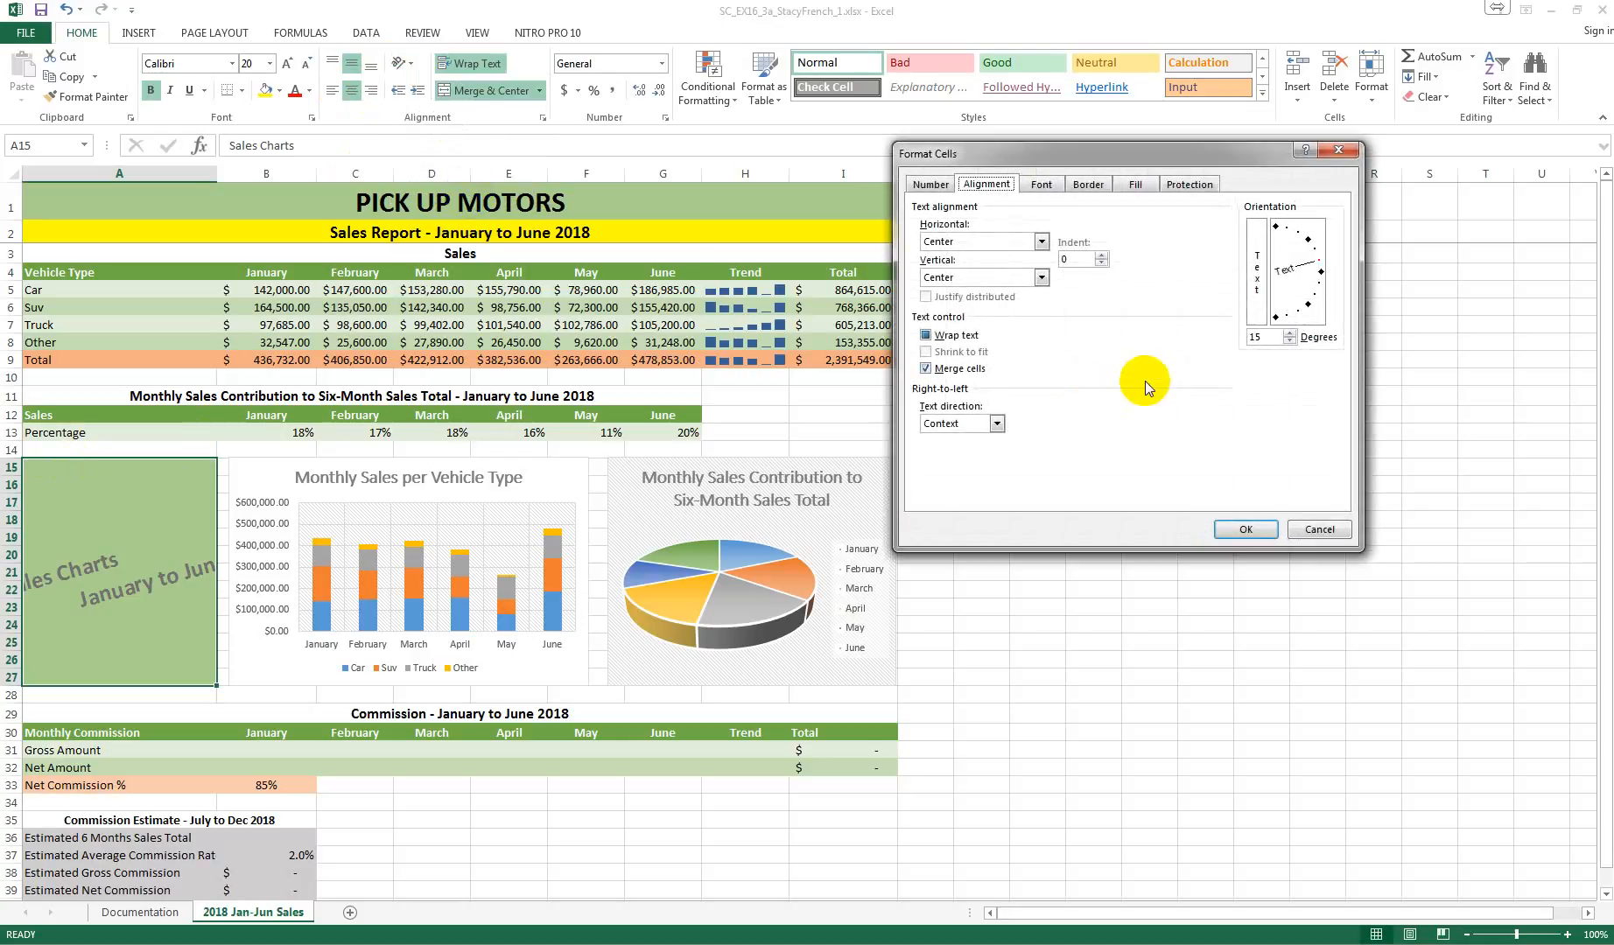
pyautogui.click(1267, 340)
pyautogui.moveTo(1267, 340)
pyautogui.mouseDown()
pyautogui.moveTo(1220, 345)
pyautogui.moveTo(1243, 340)
pyautogui.mouseUp()
pyautogui.write('90')
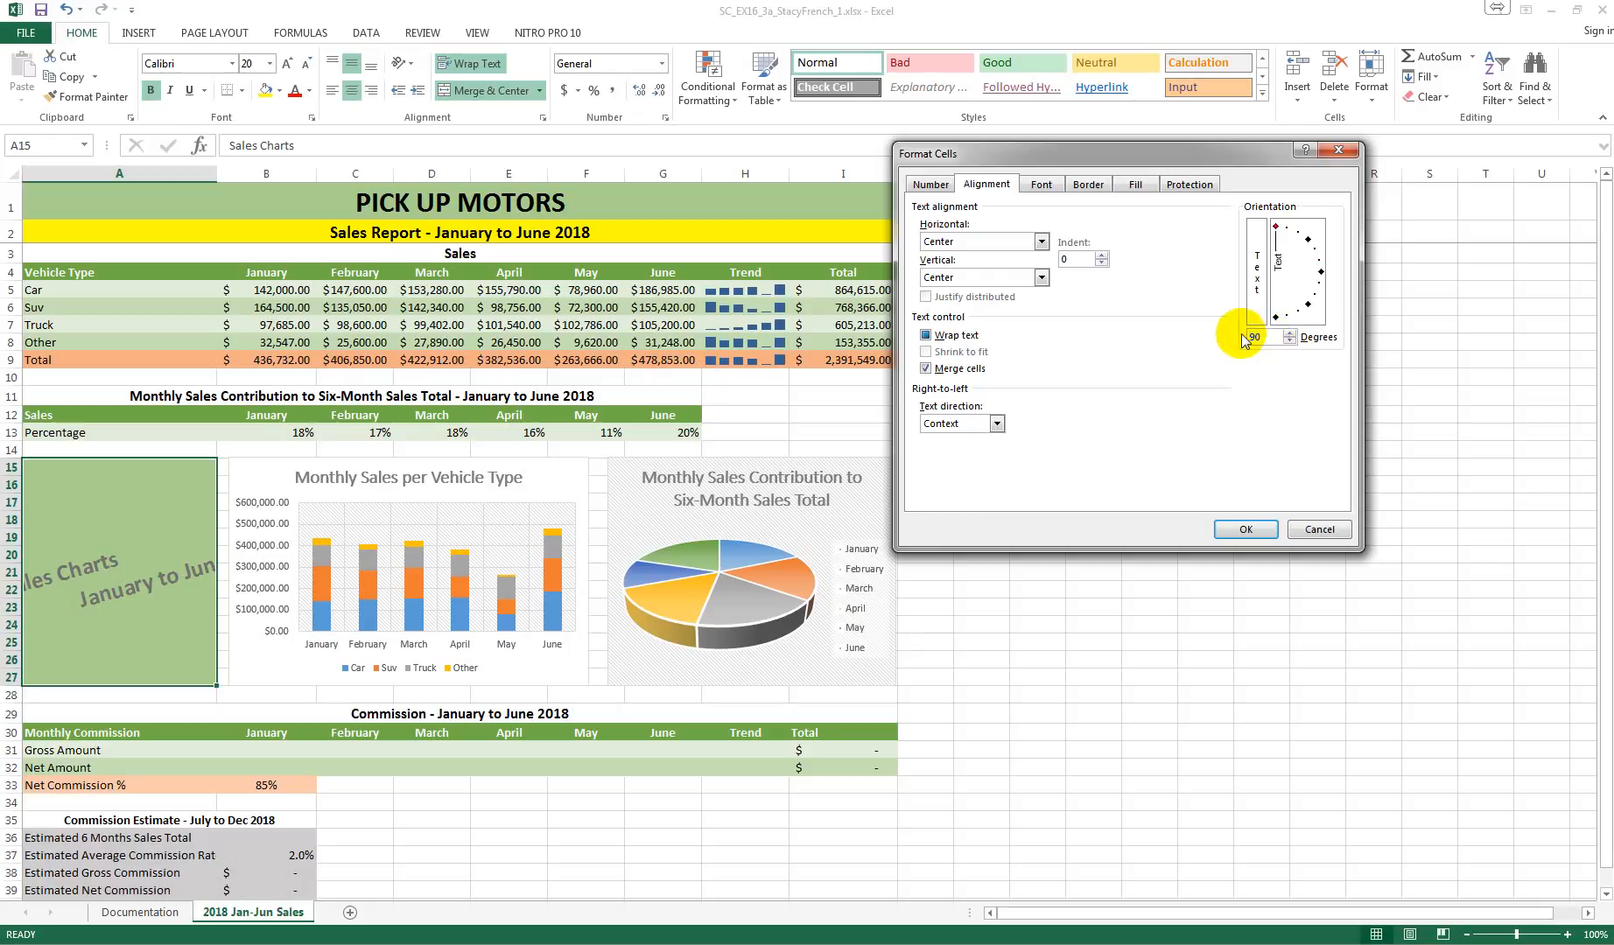
pyautogui.click(1242, 527)
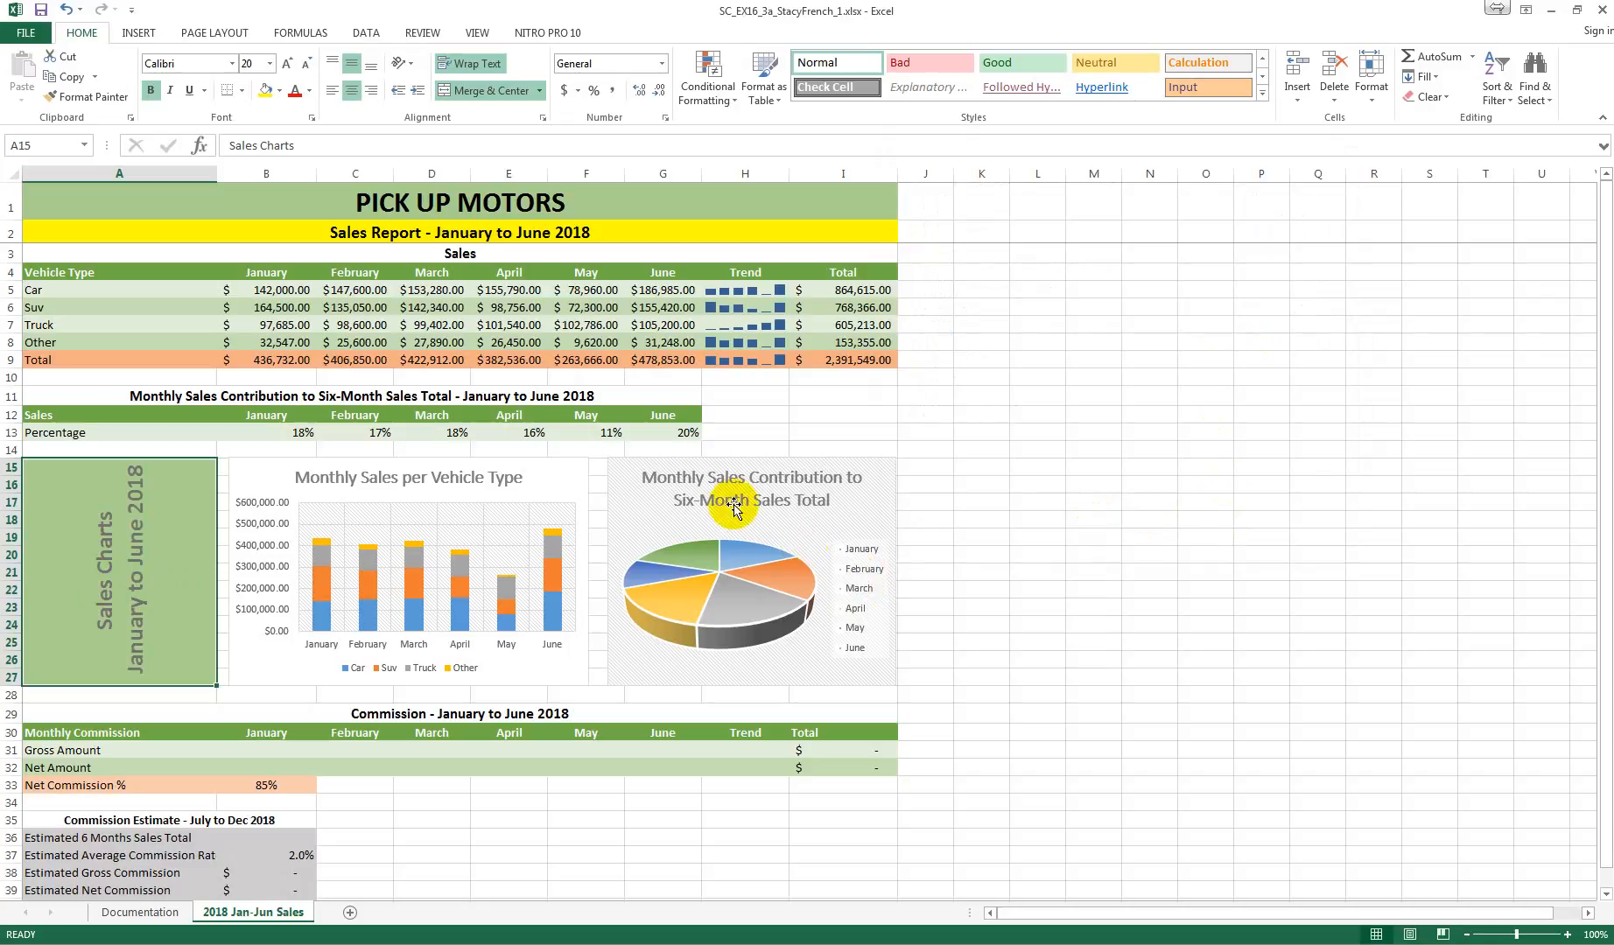
# Step: Add primary horizontal and primary vertical axis titles to the Monthly Sales per Vehicle Type chart
pyautogui.click(348, 477)
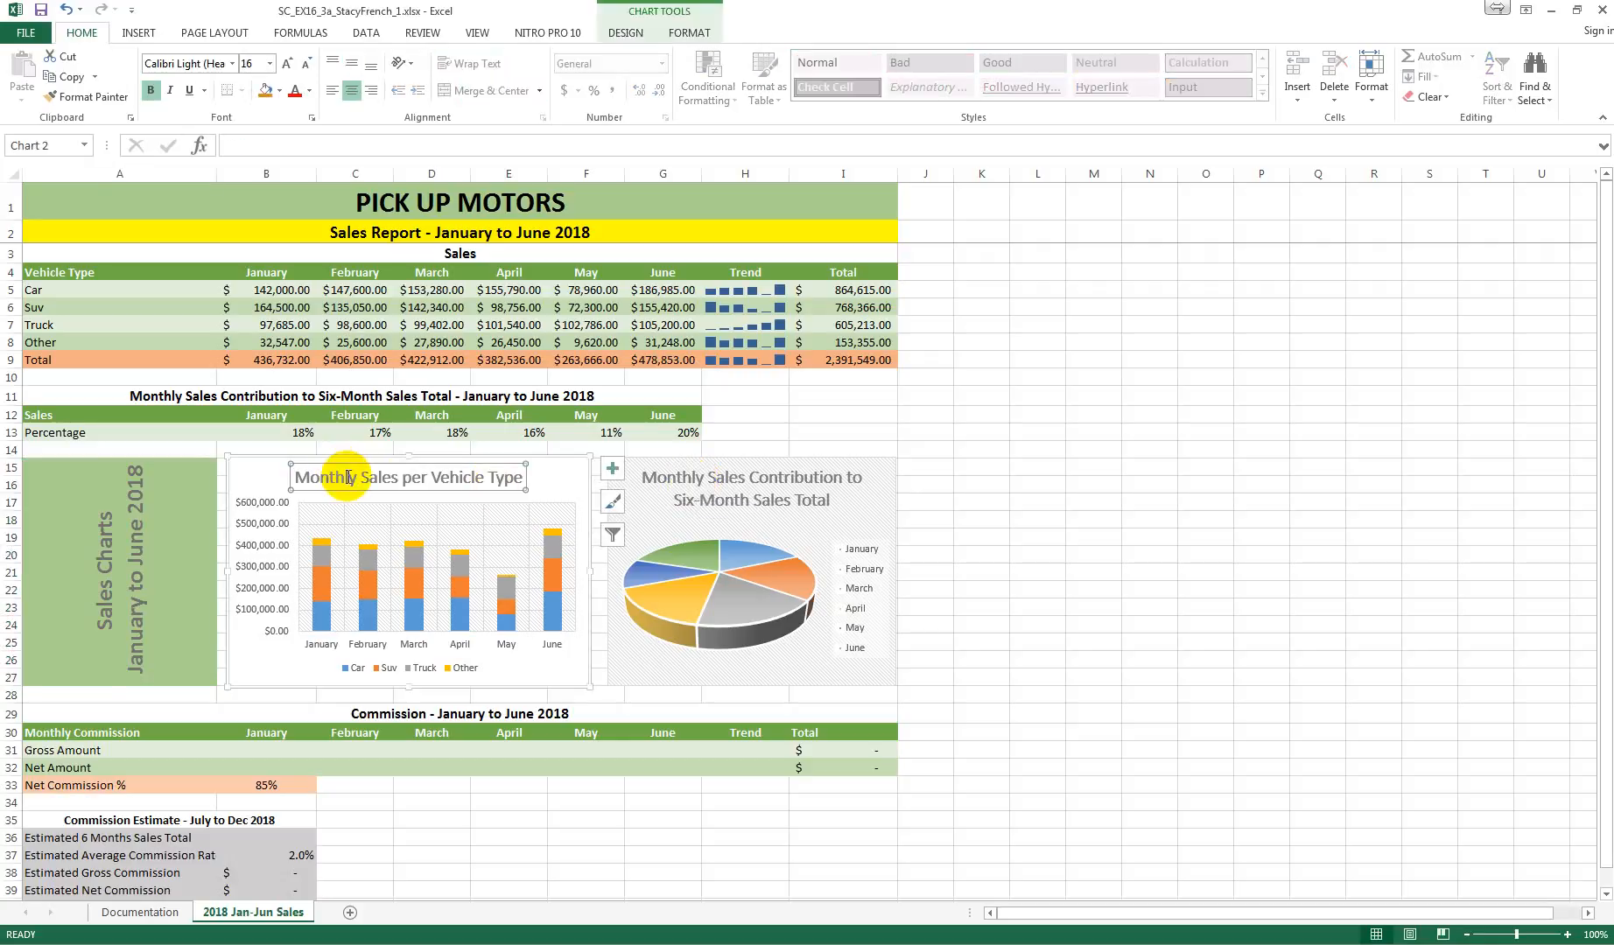
pyautogui.click(579, 488)
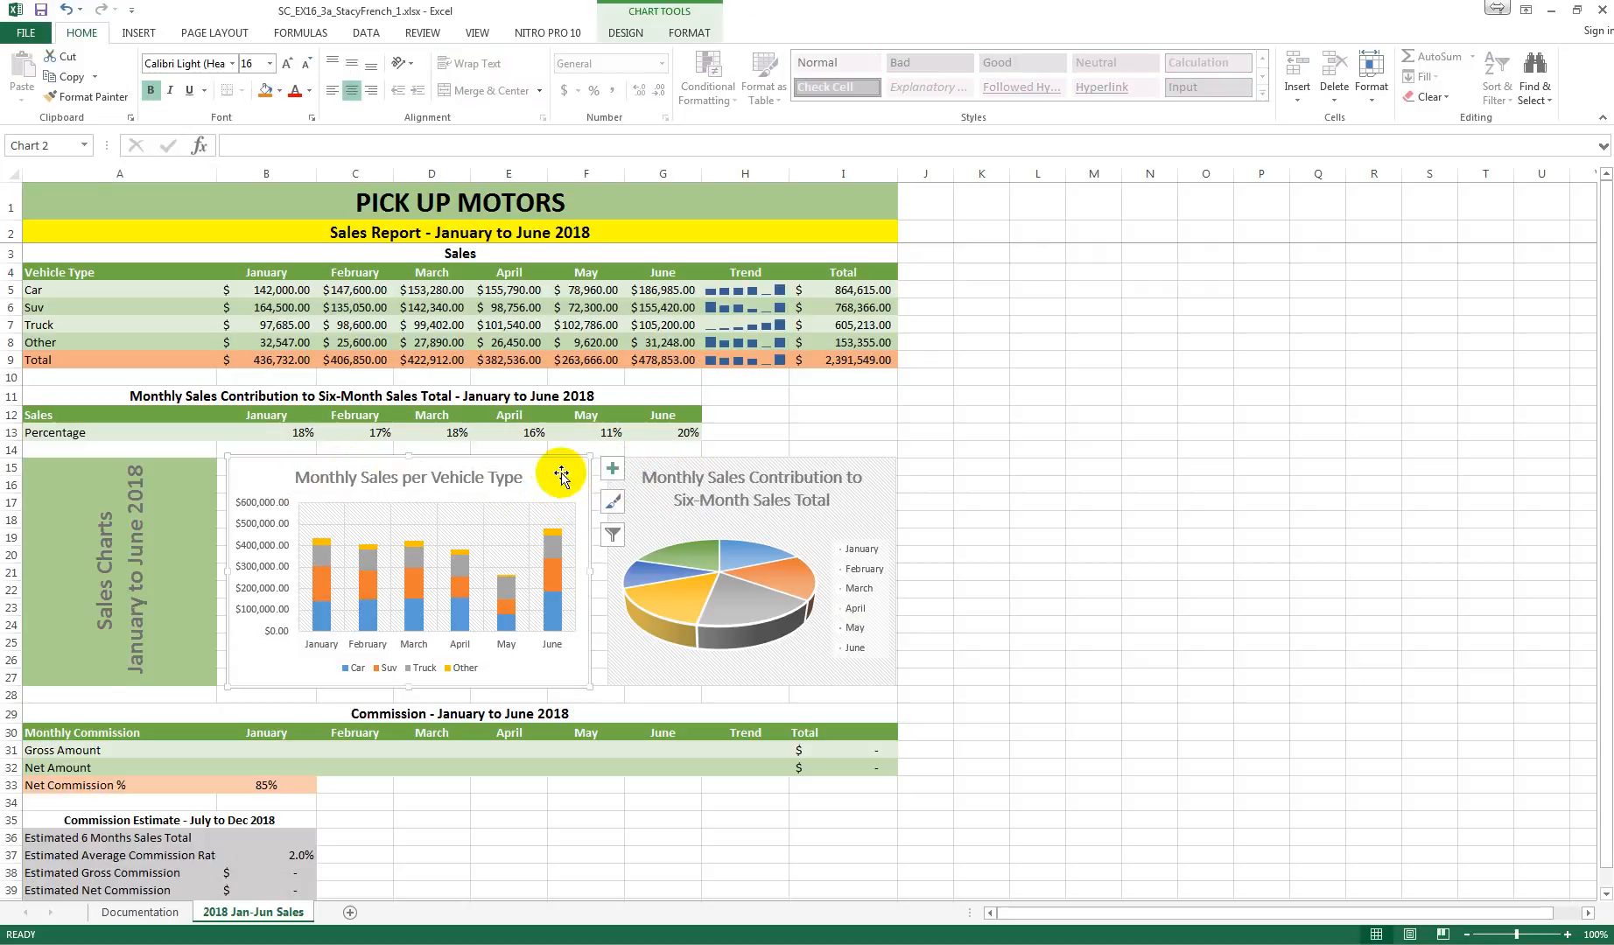
pyautogui.click(613, 471)
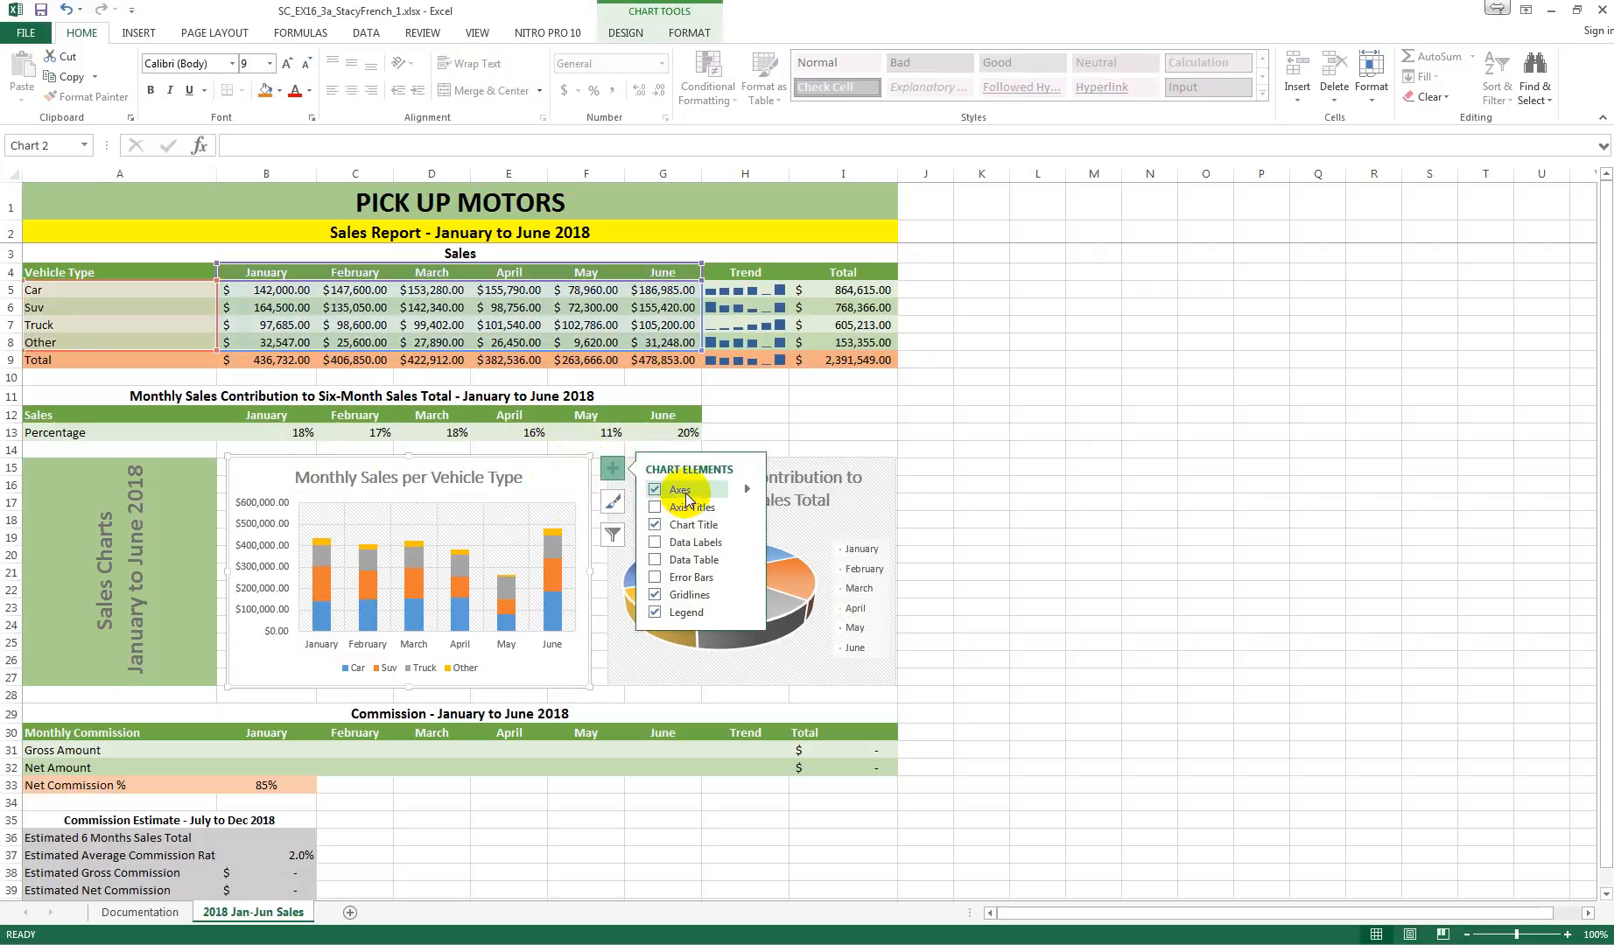
pyautogui.click(750, 489)
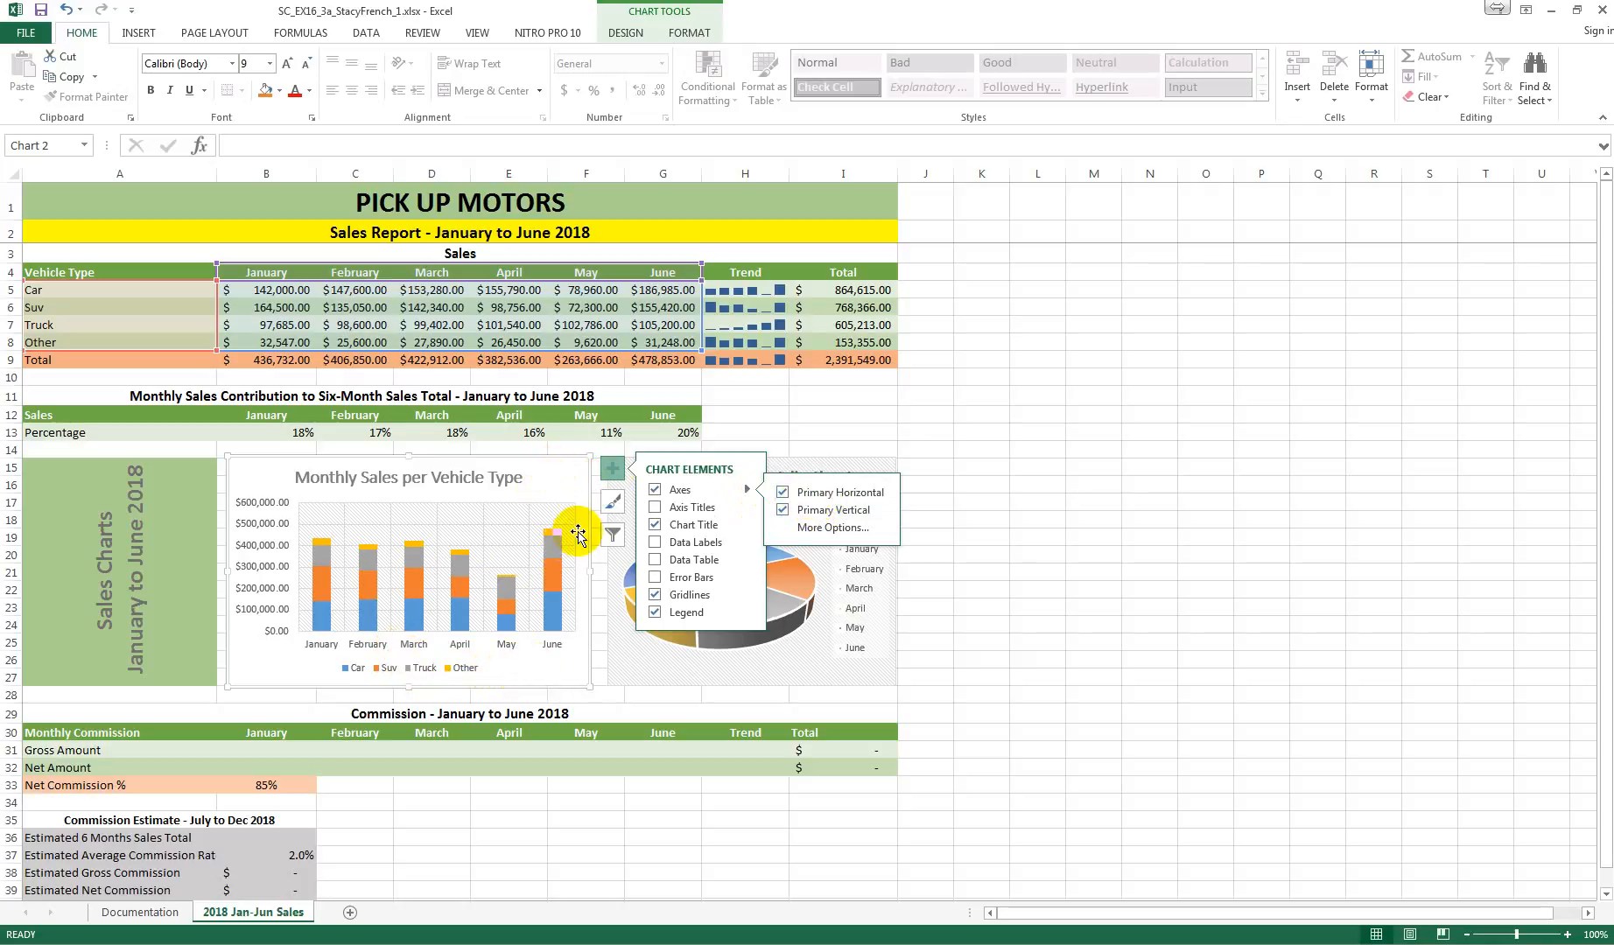
pyautogui.click(612, 468)
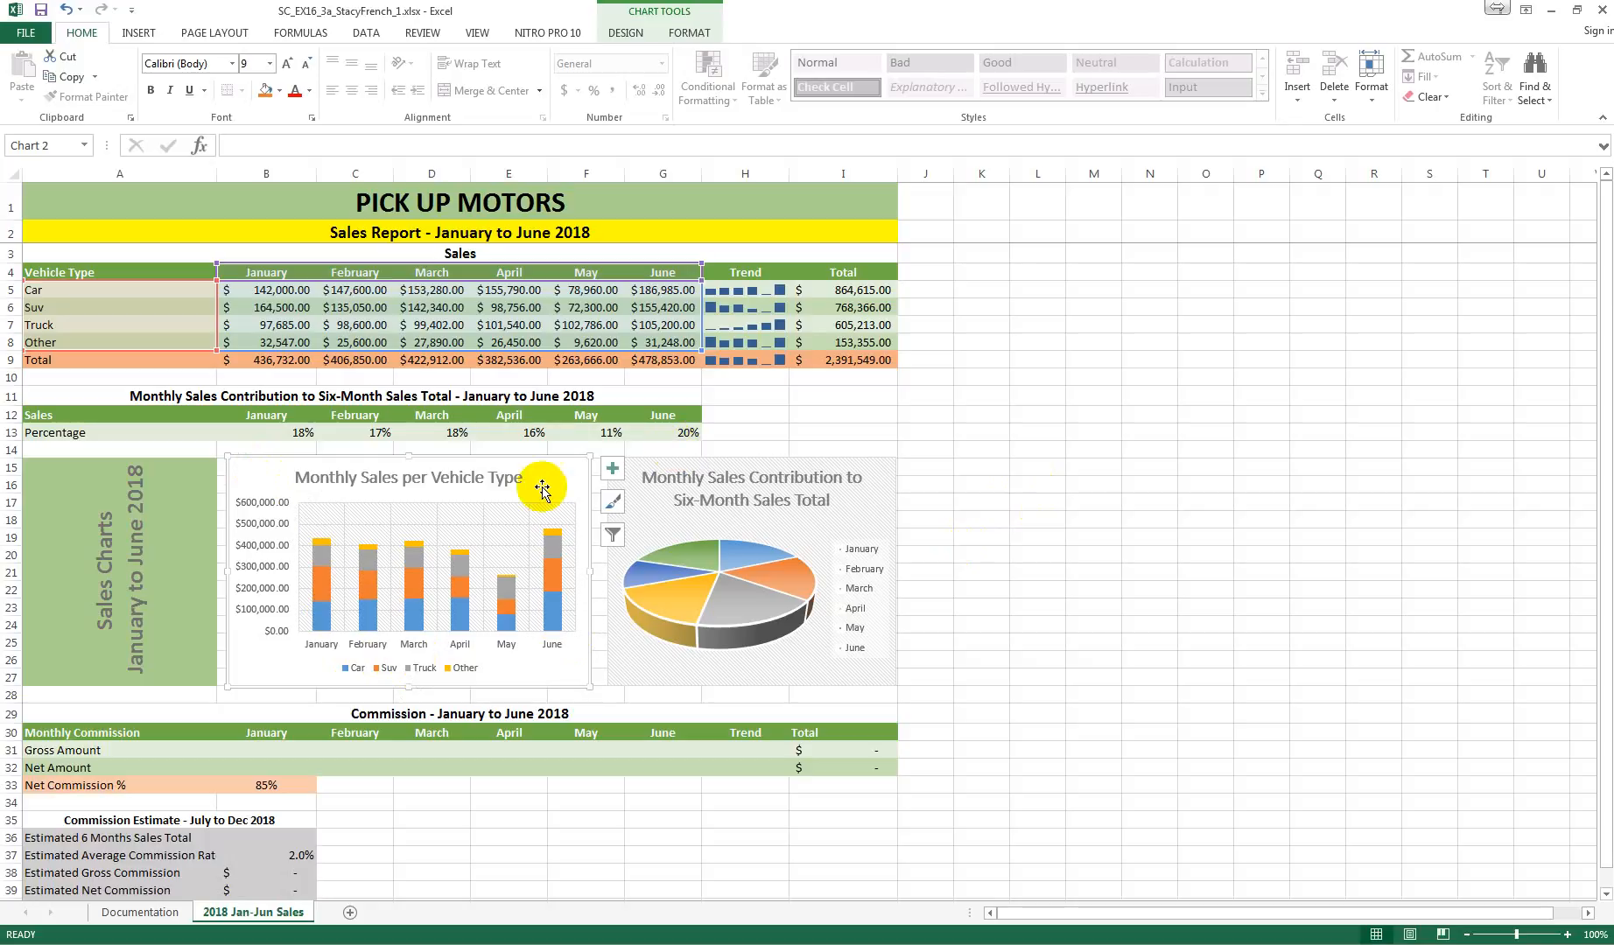
pyautogui.click(612, 470)
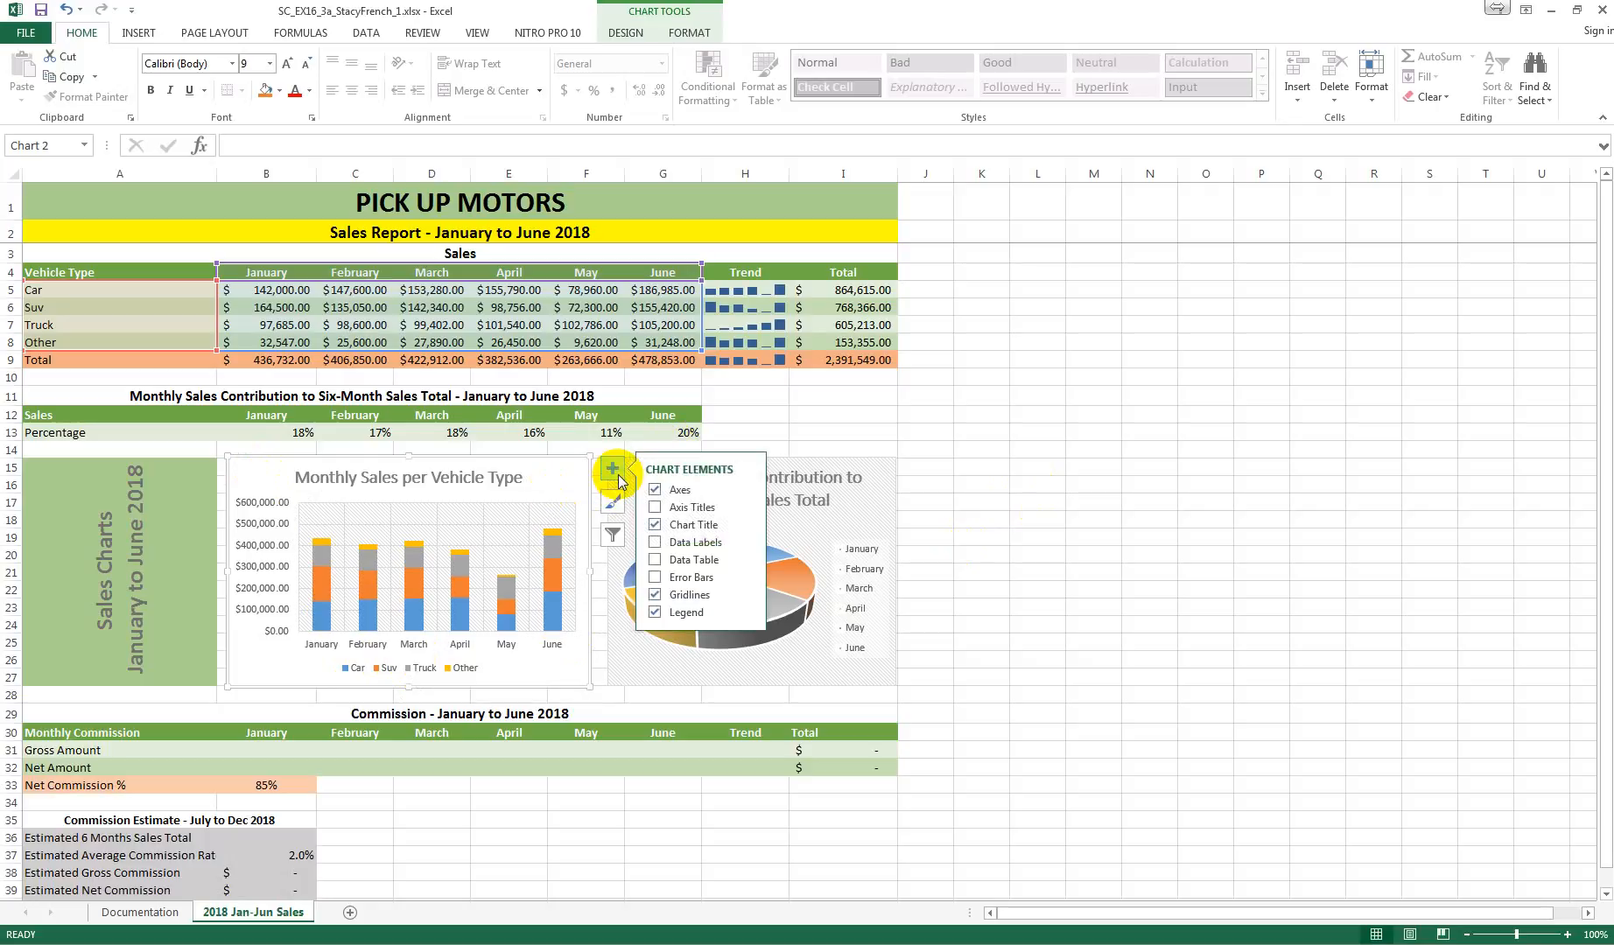
pyautogui.click(654, 507)
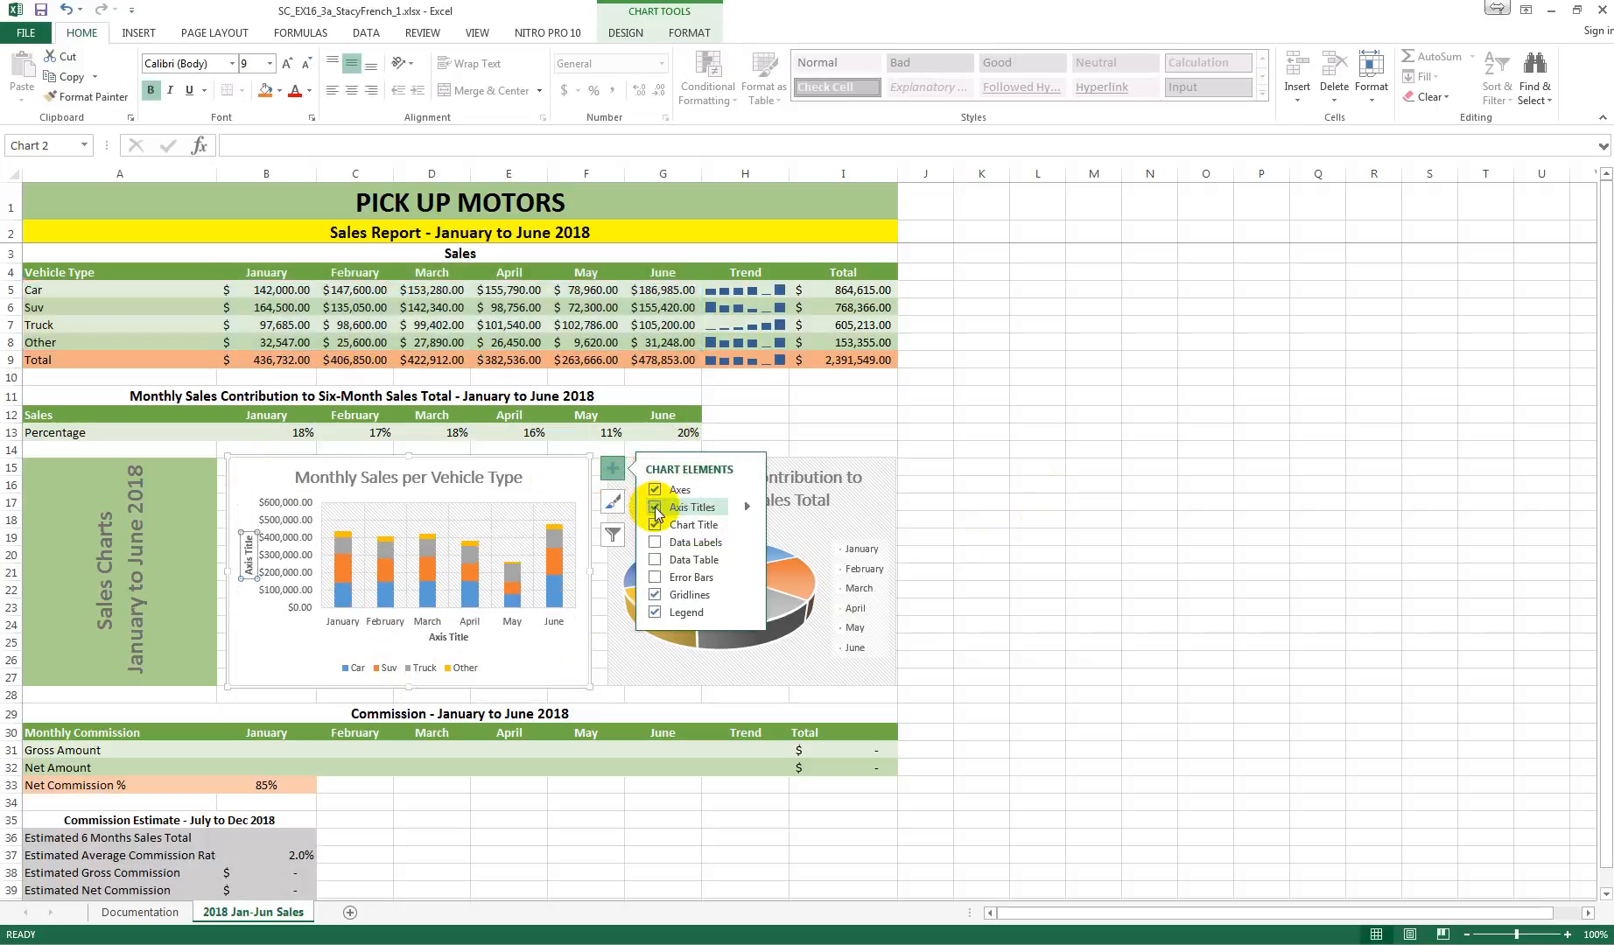
pyautogui.click(748, 508)
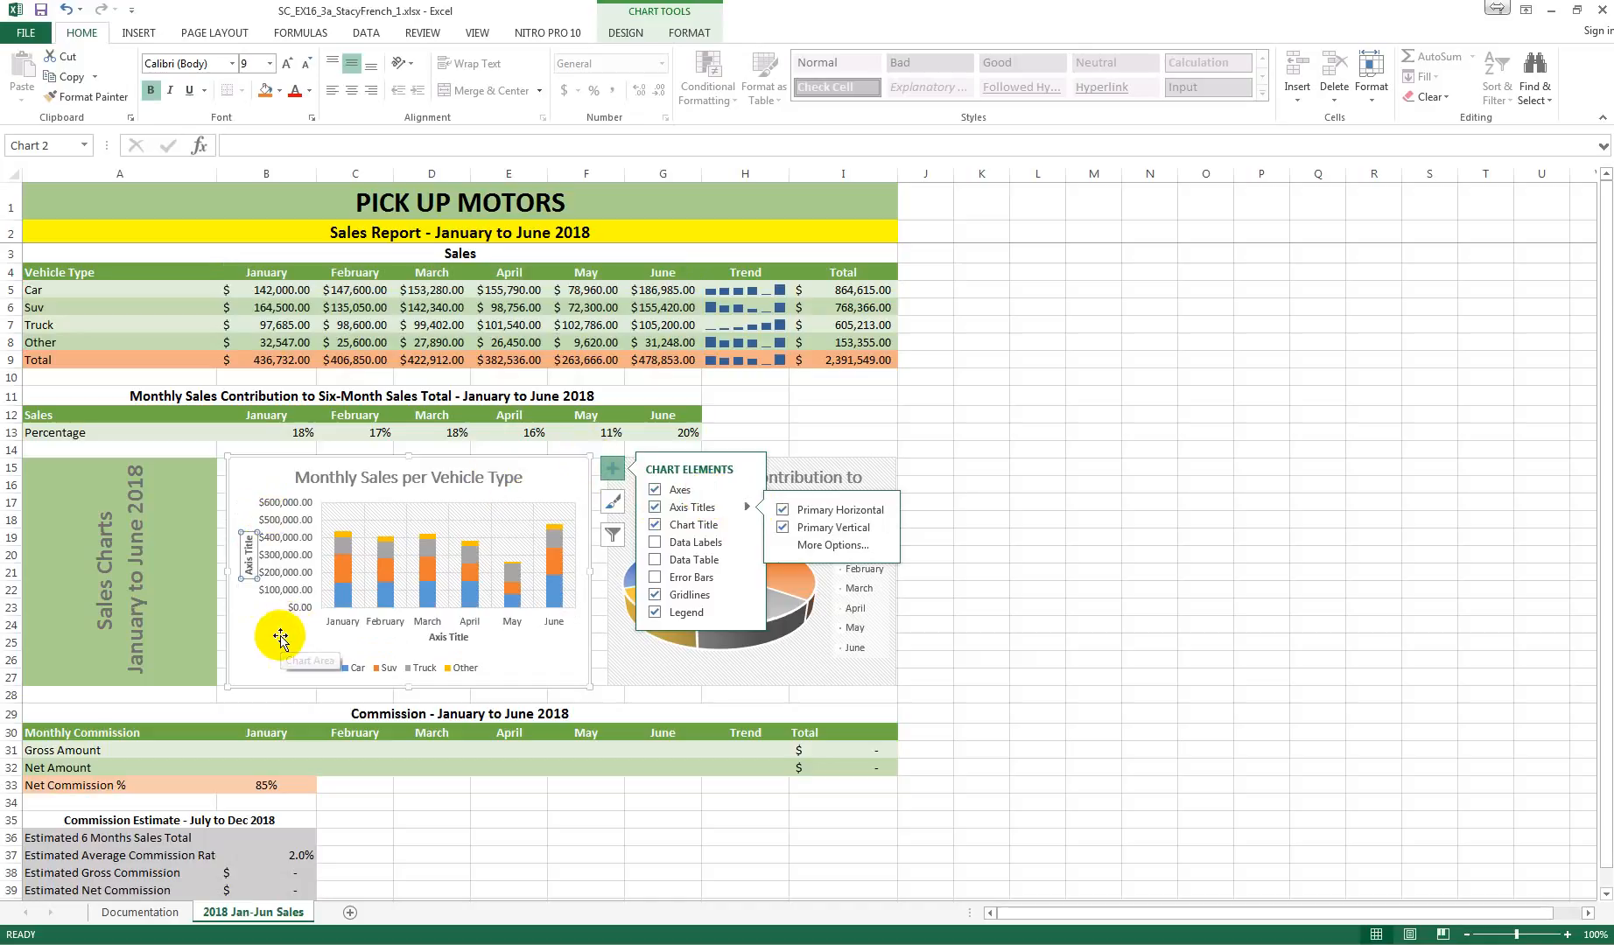
# Step: Change the horizontal axis title of the Monthly Sales per Vehicle Type chart to "Month"
pyautogui.doubleClick(445, 636)
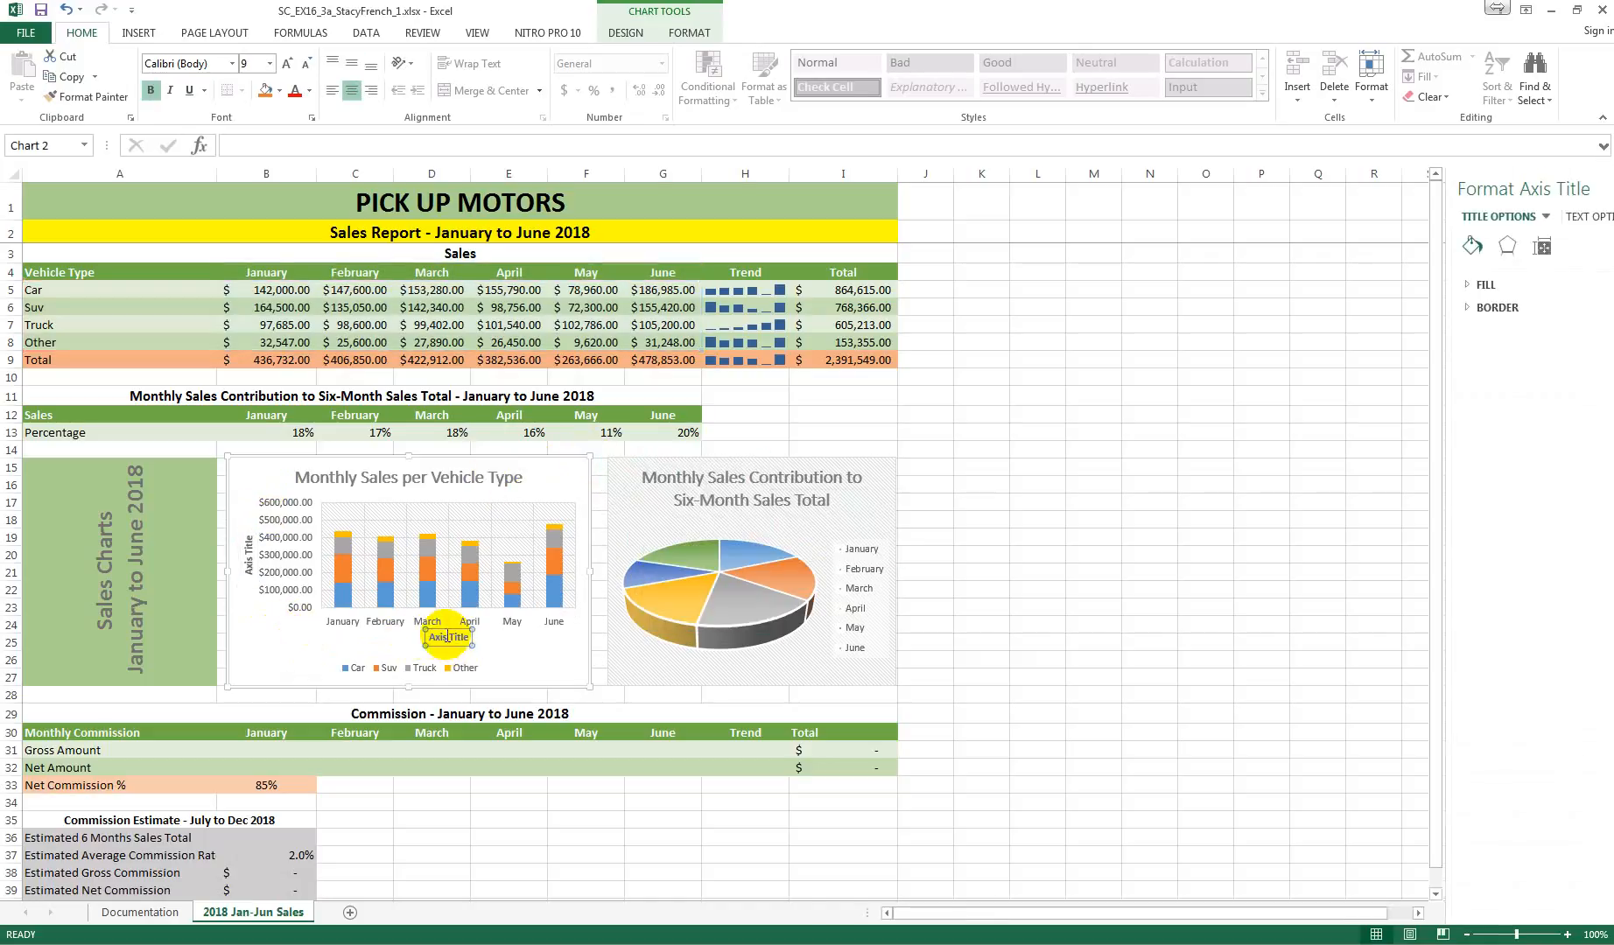
pyautogui.moveTo(429, 637); pyautogui.dragTo(471, 643)
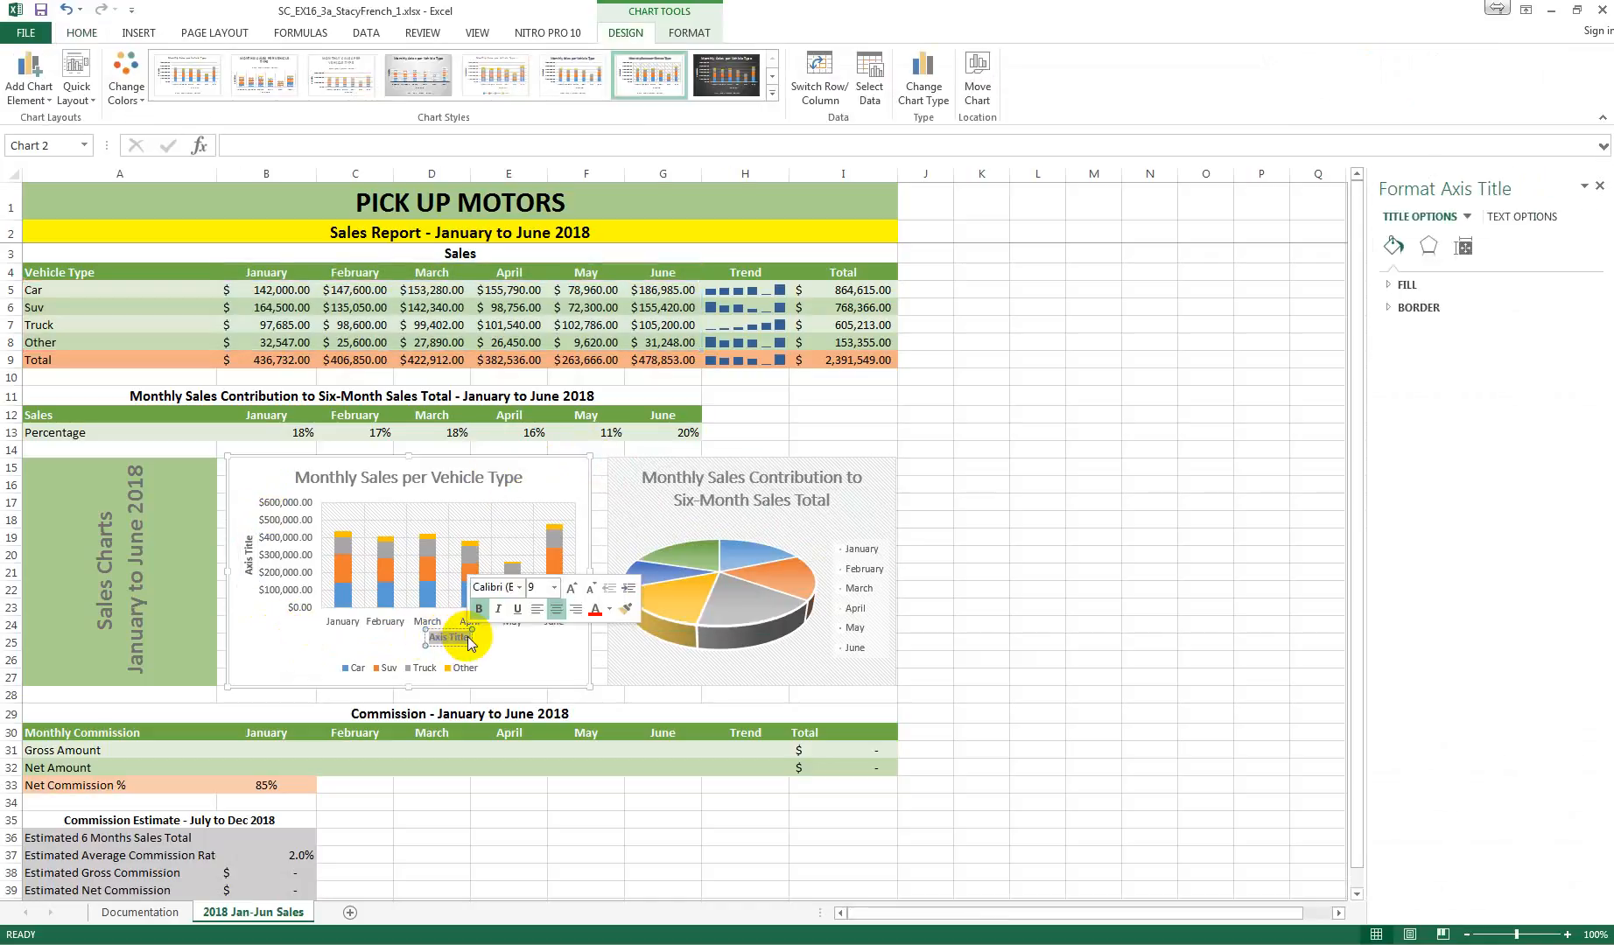
pyautogui.write('Month')
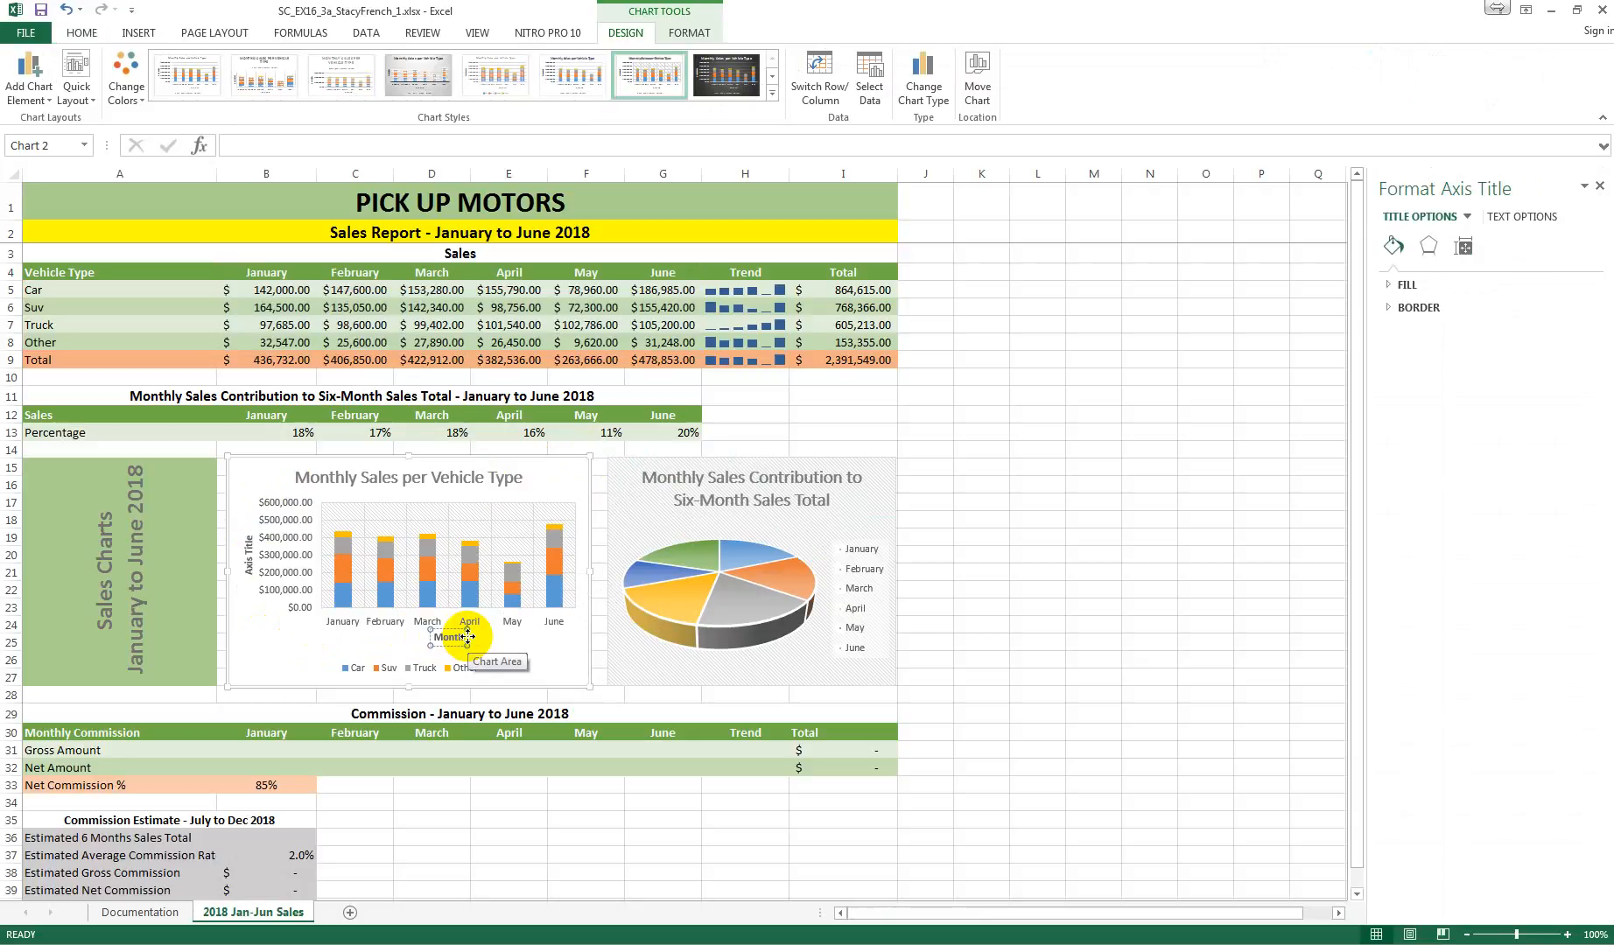
# Step: Change the vertical axis title of the Monthly Sales per Vehicle Type chart to "Sales Amount"
pyautogui.click(248, 560)
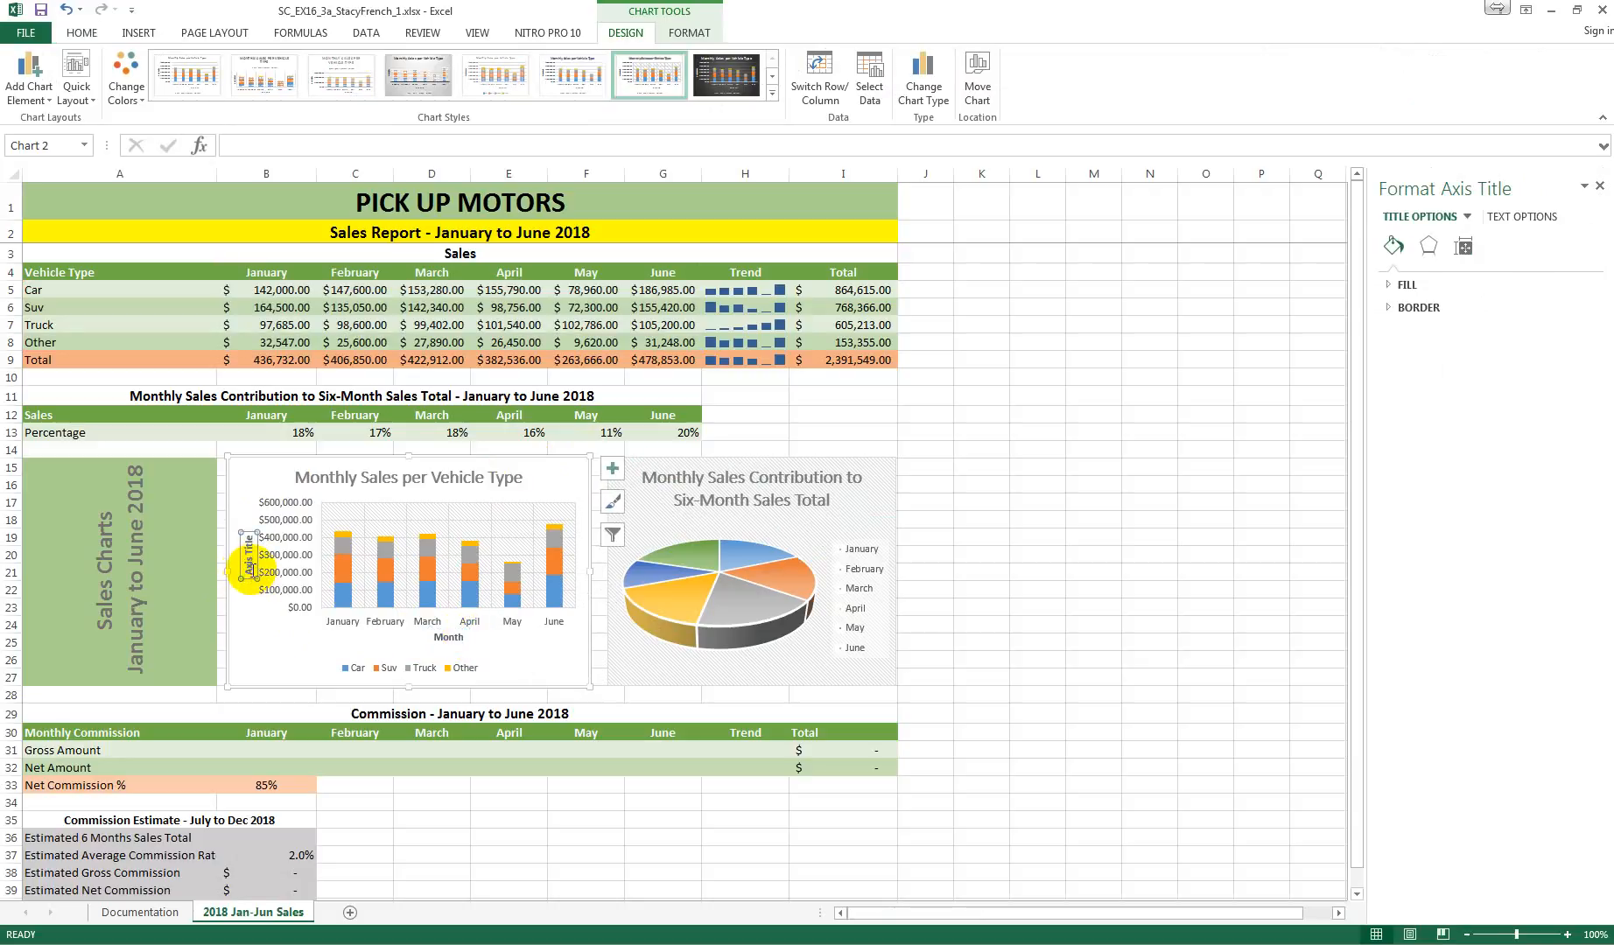
pyautogui.tripleClick(251, 569)
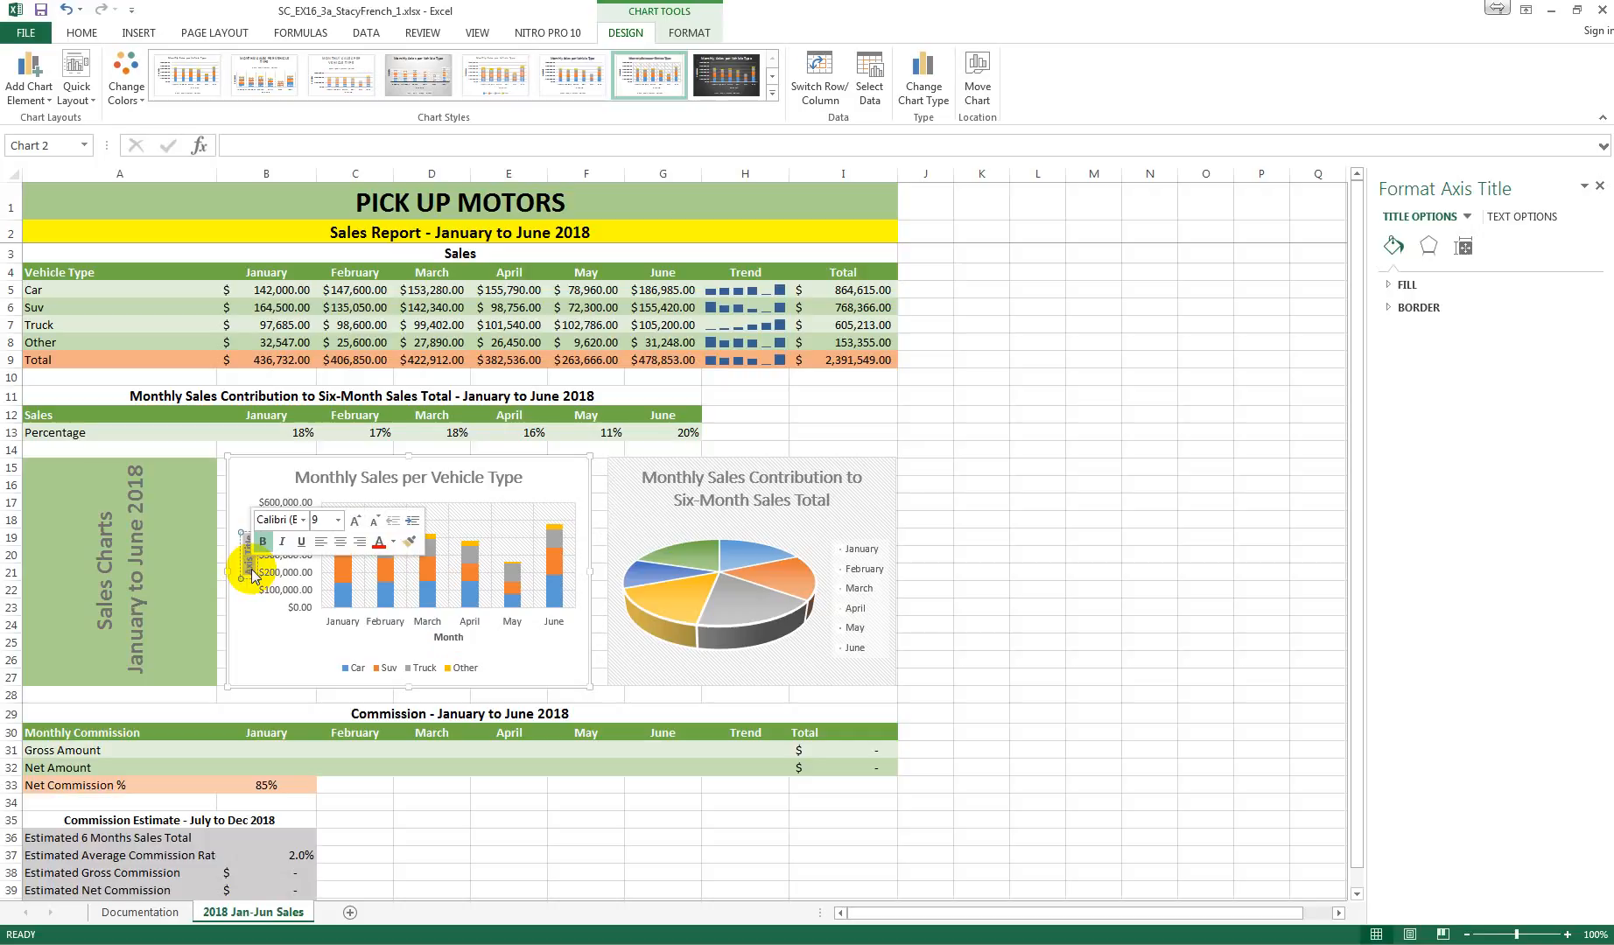
pyautogui.write('Sales')
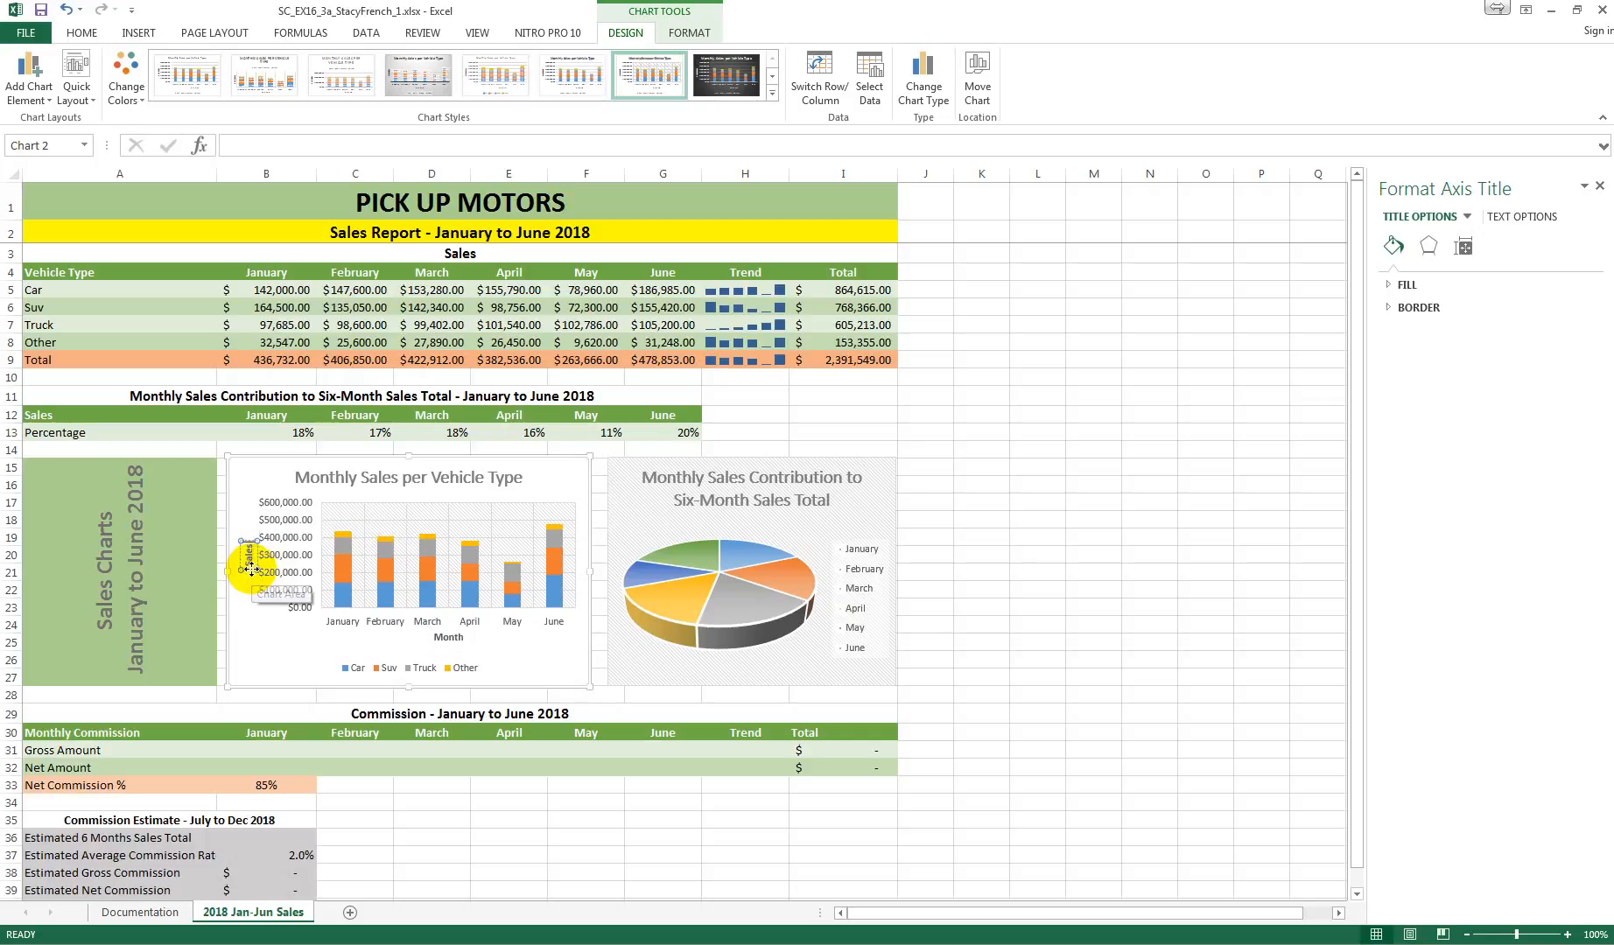
pyautogui.write(' Amount')
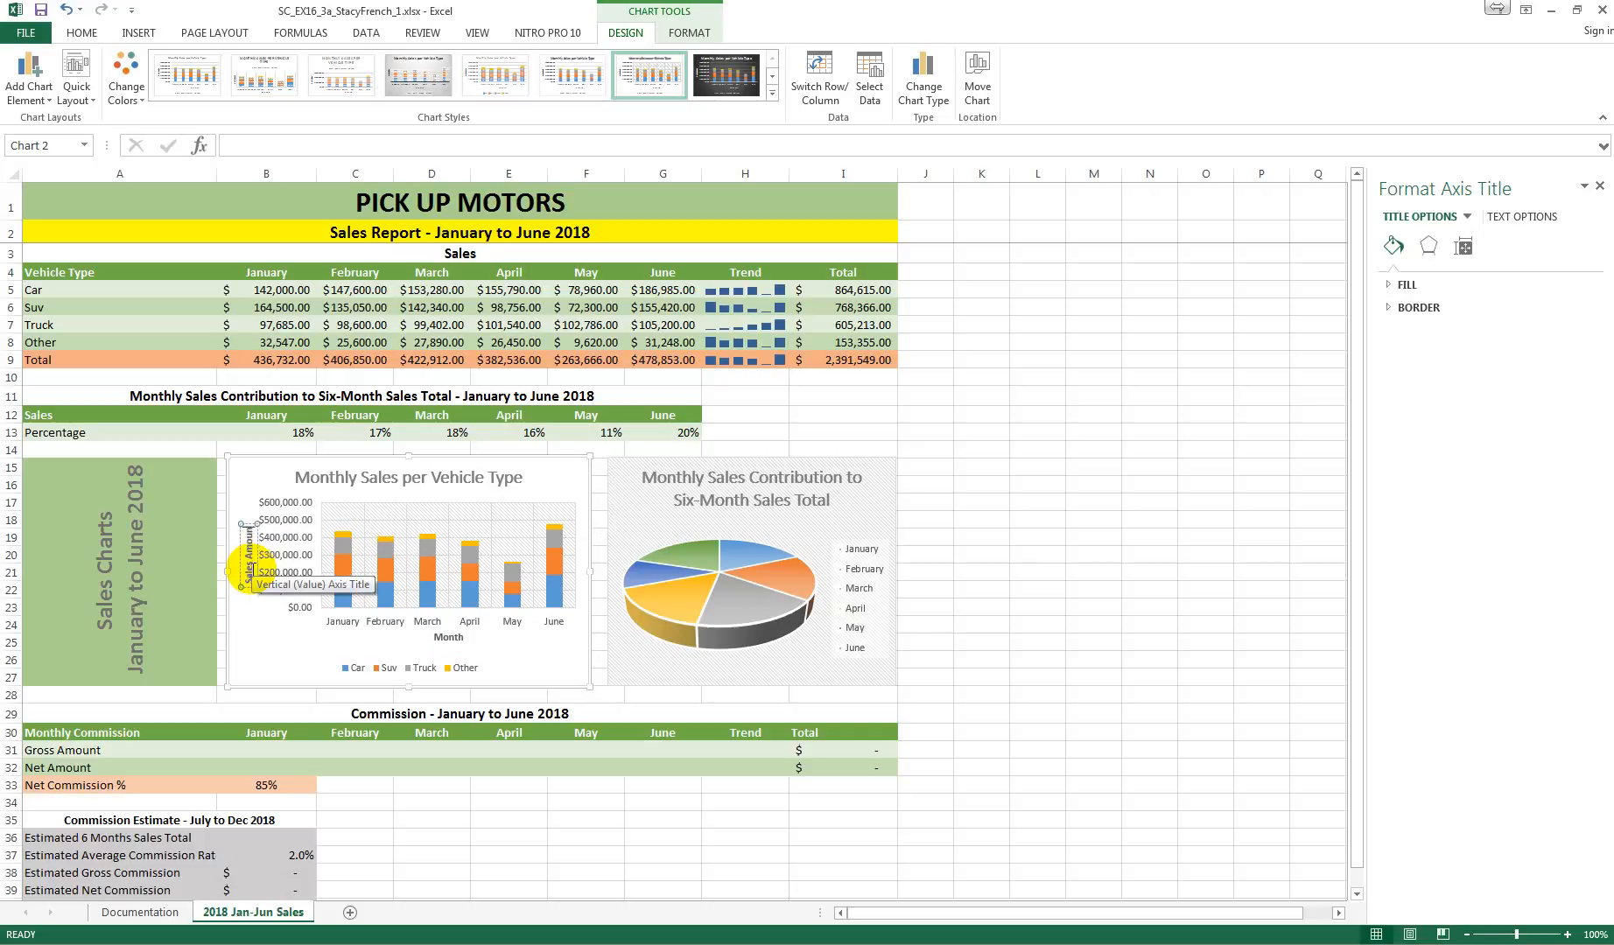
pyautogui.click(271, 646)
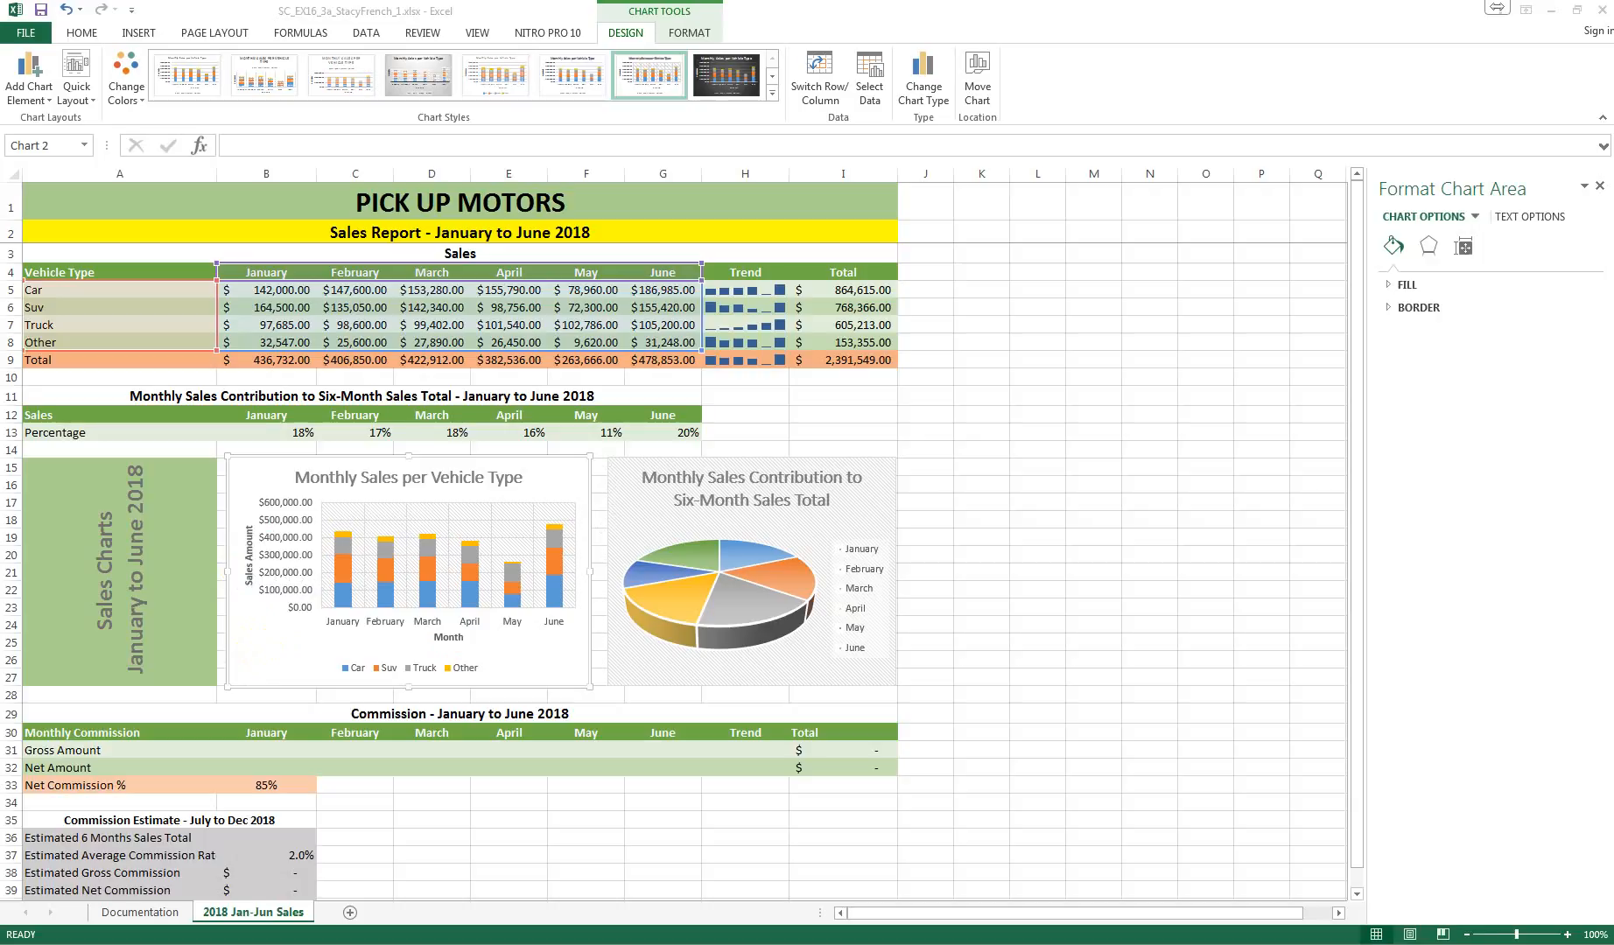
# Step: Set the number category of the vertical axis in the Monthly Sales per Vehicle Type chart to Accounting
pyautogui.click(285, 543)
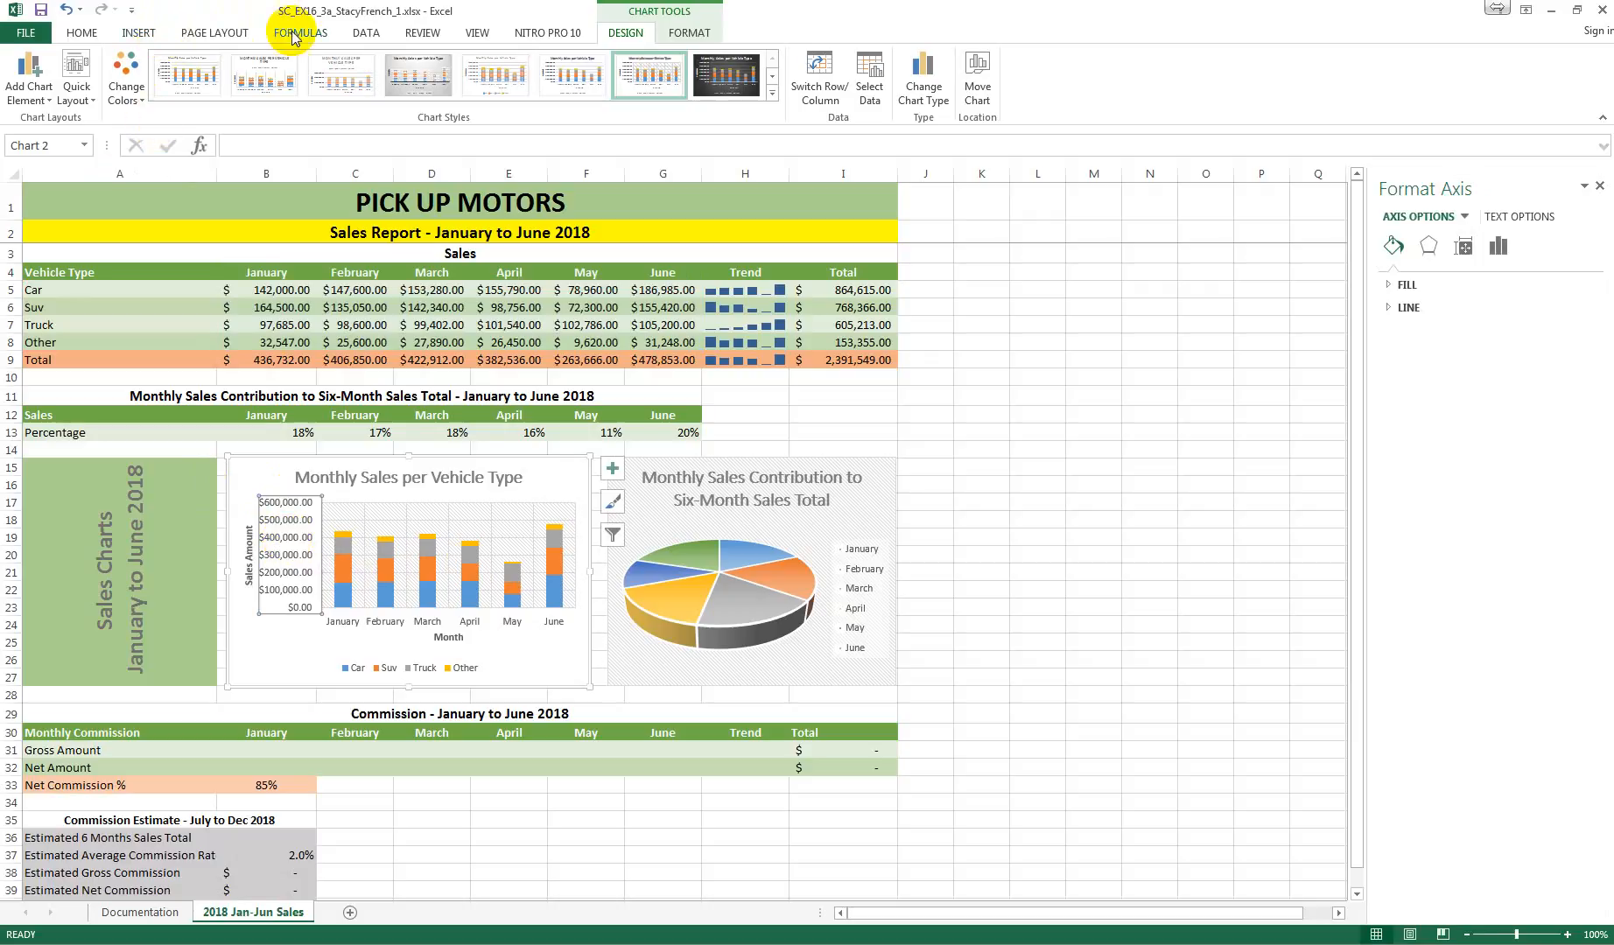
pyautogui.click(82, 33)
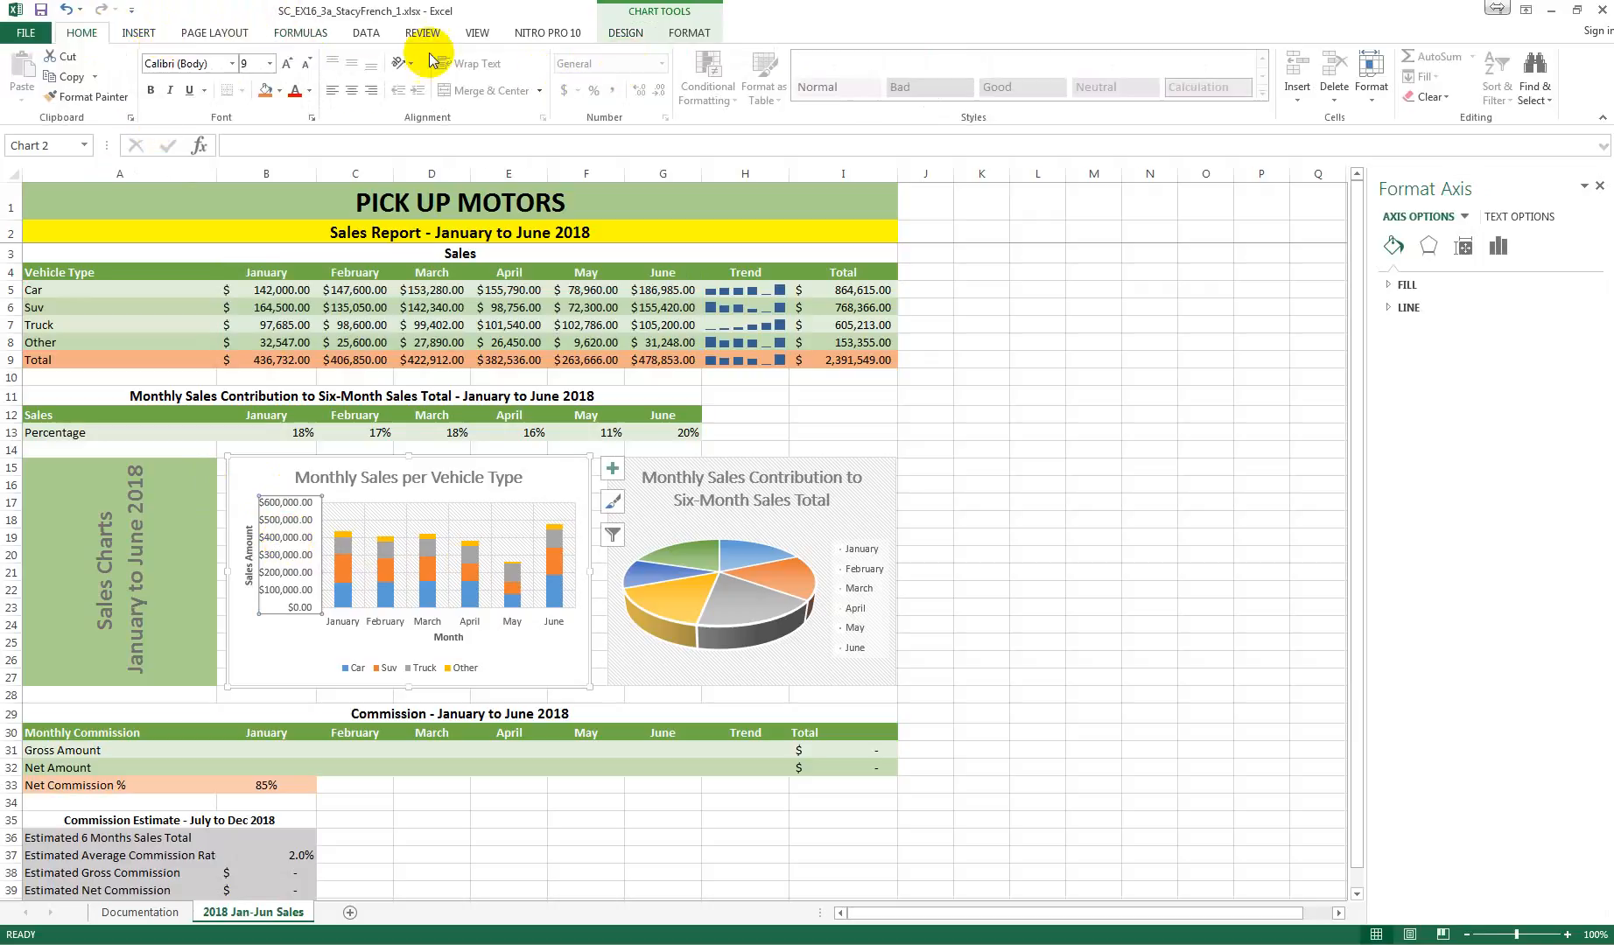
pyautogui.click(632, 32)
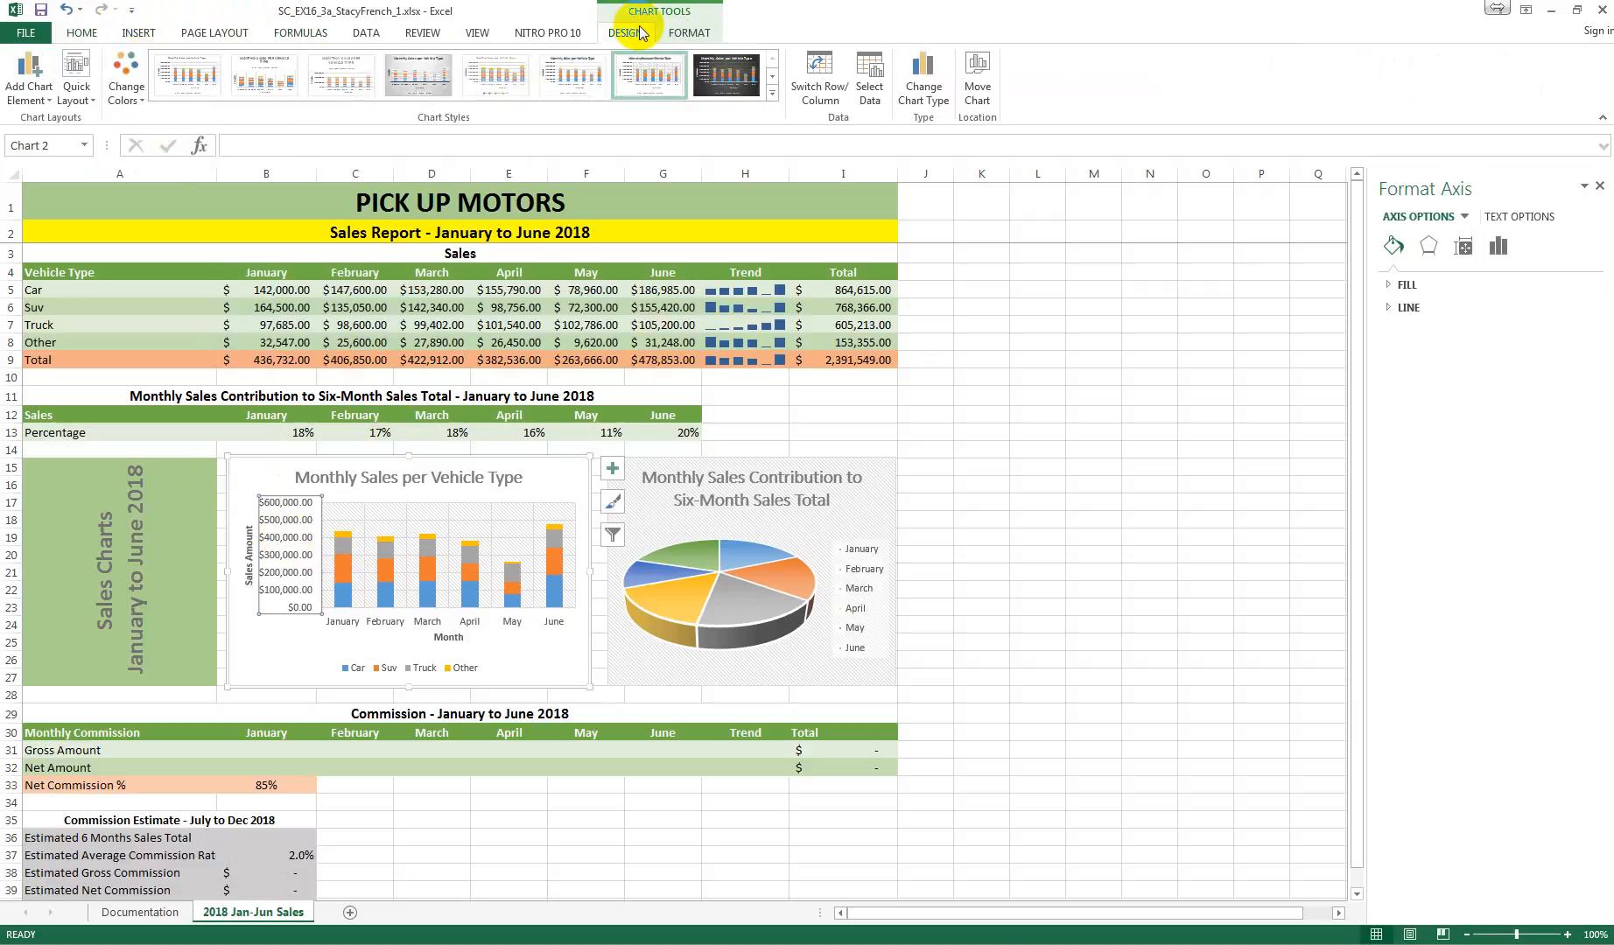
pyautogui.click(690, 32)
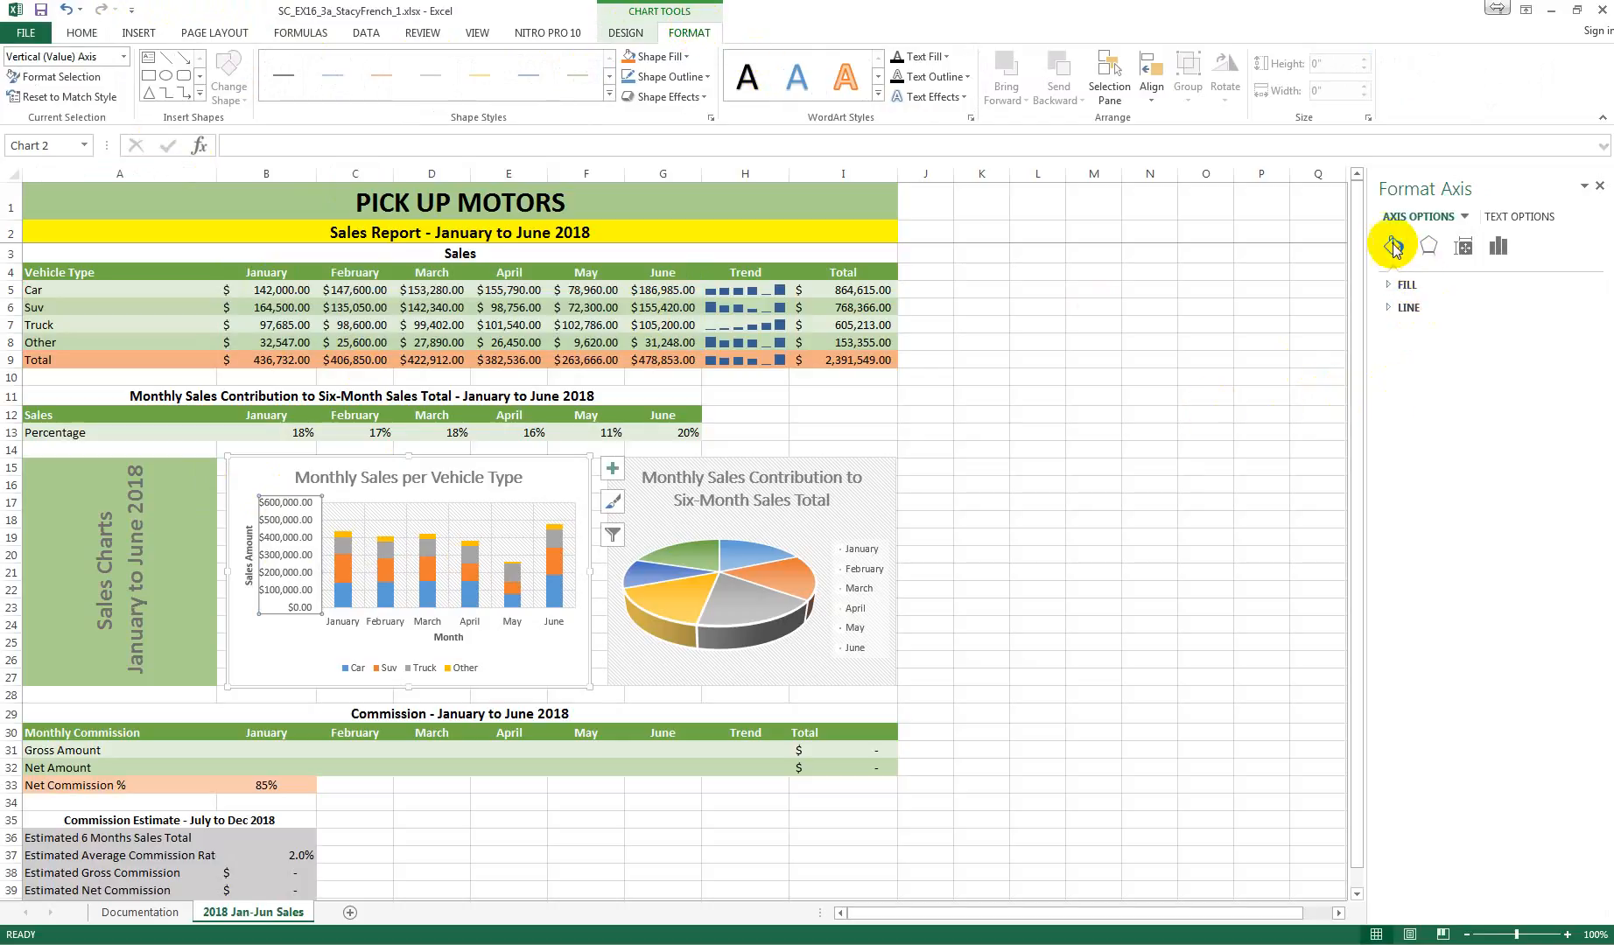
pyautogui.click(1428, 246)
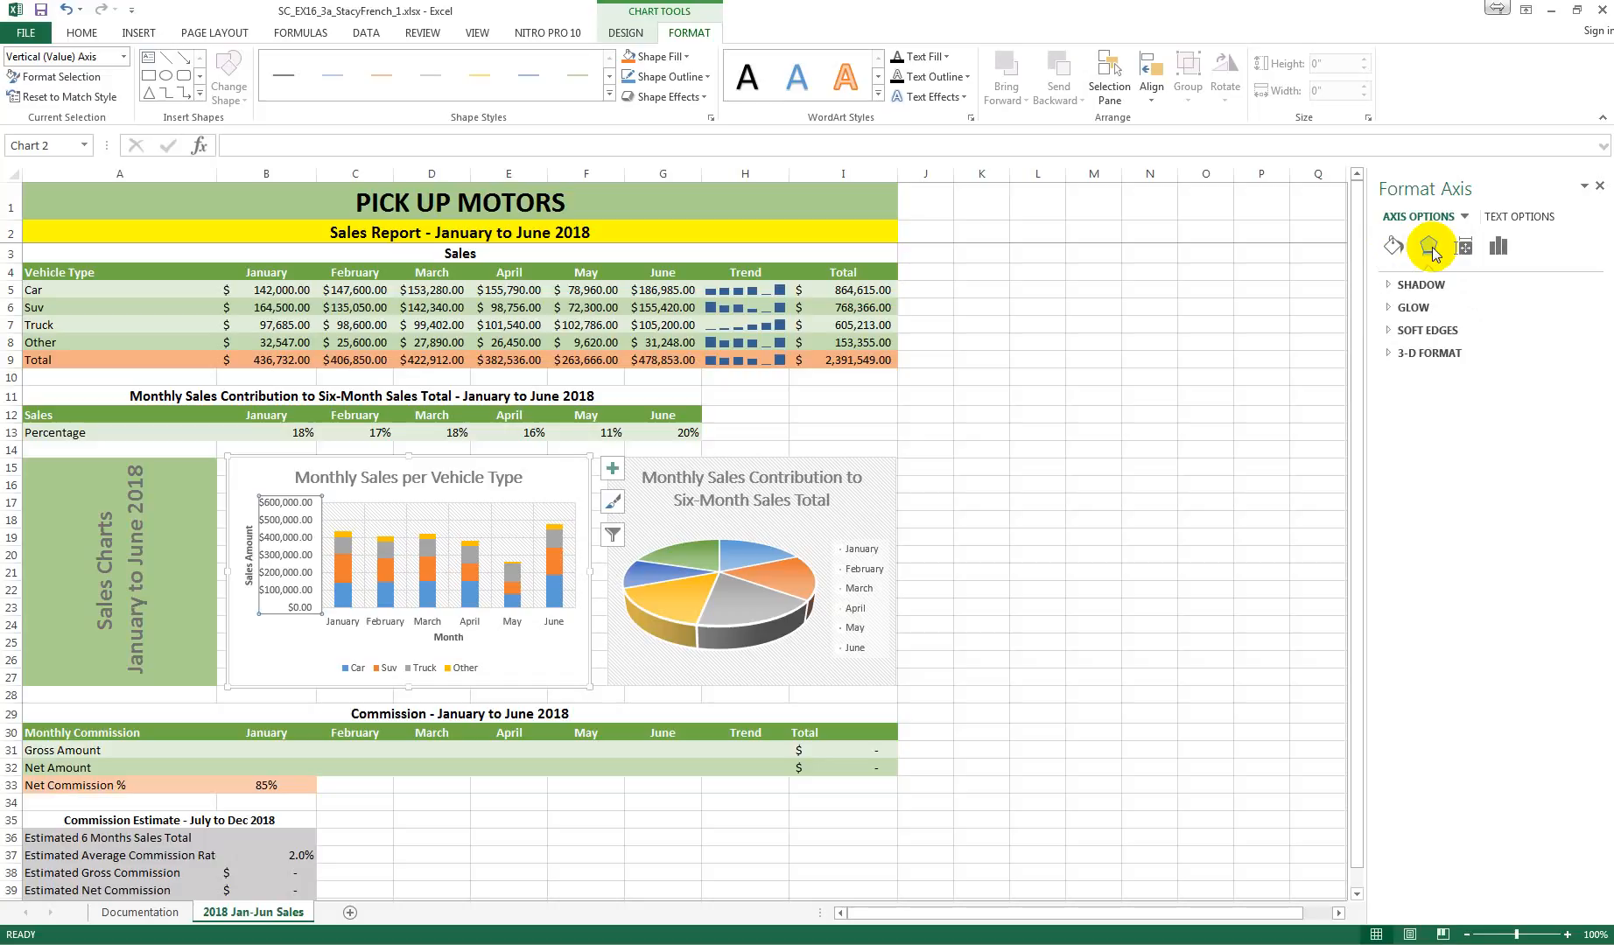
pyautogui.click(1457, 249)
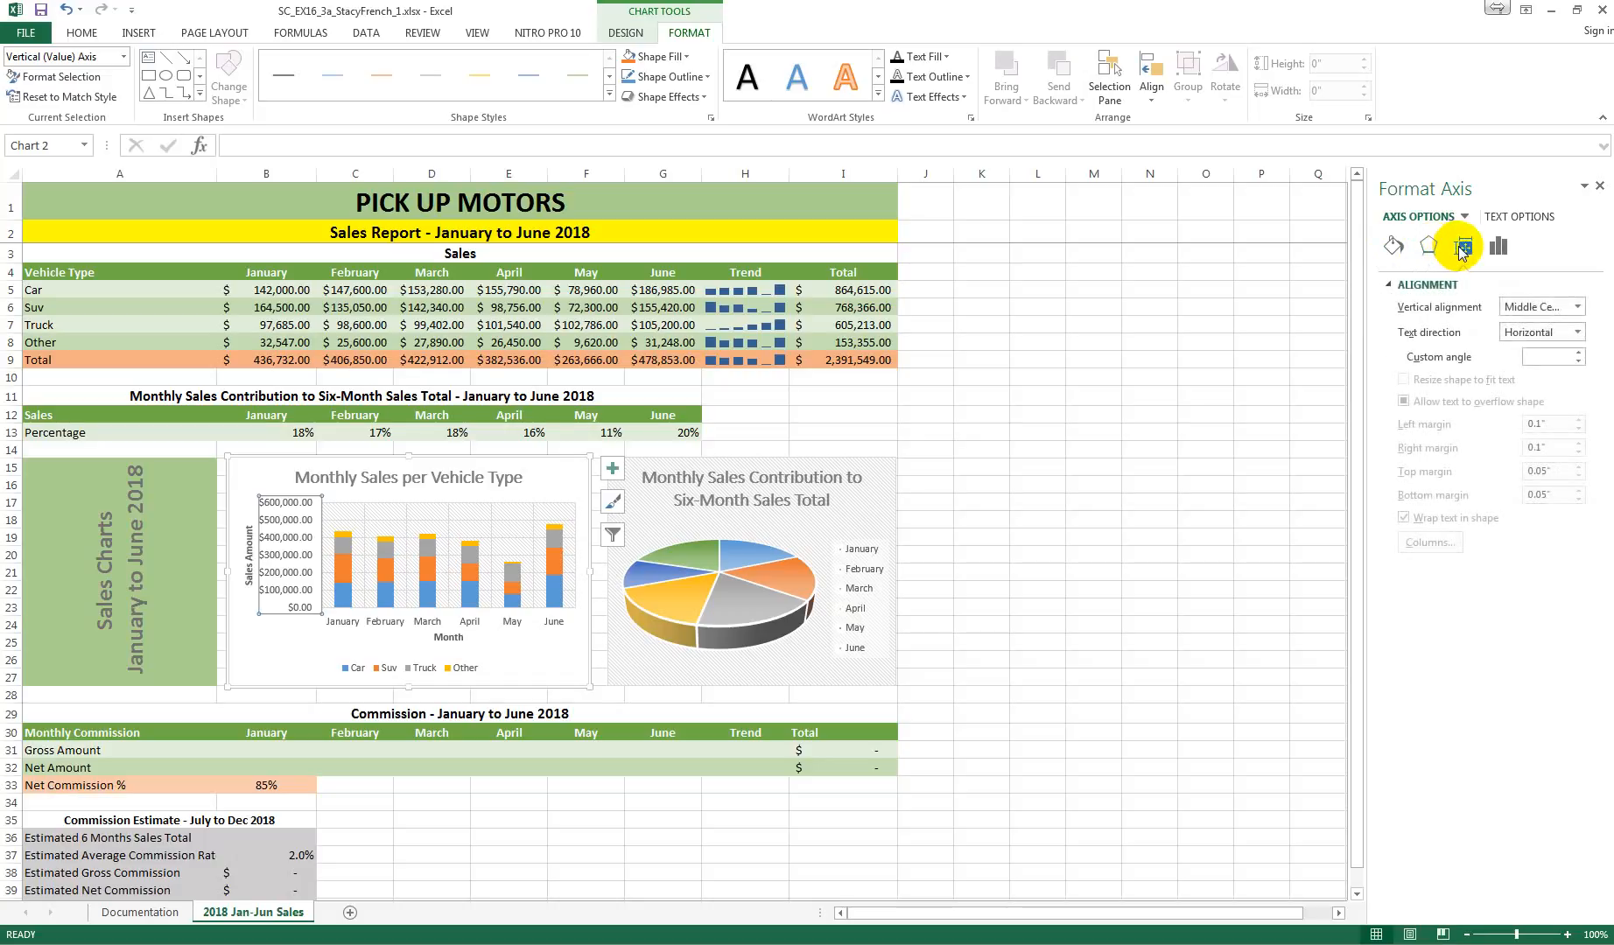
pyautogui.click(1499, 246)
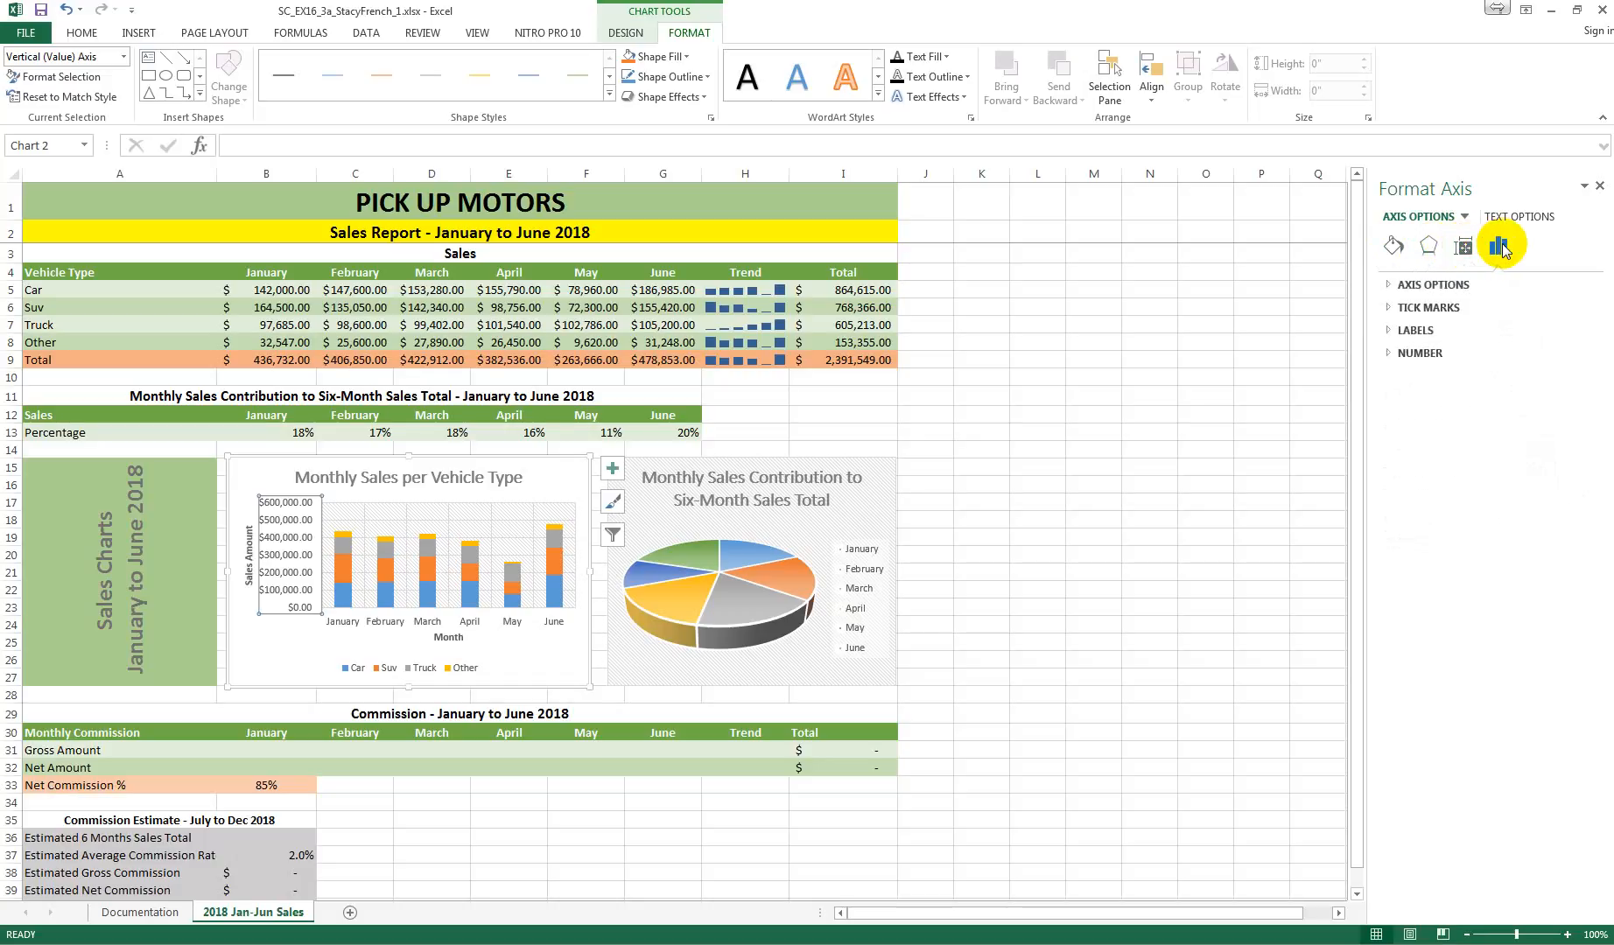
pyautogui.click(1404, 353)
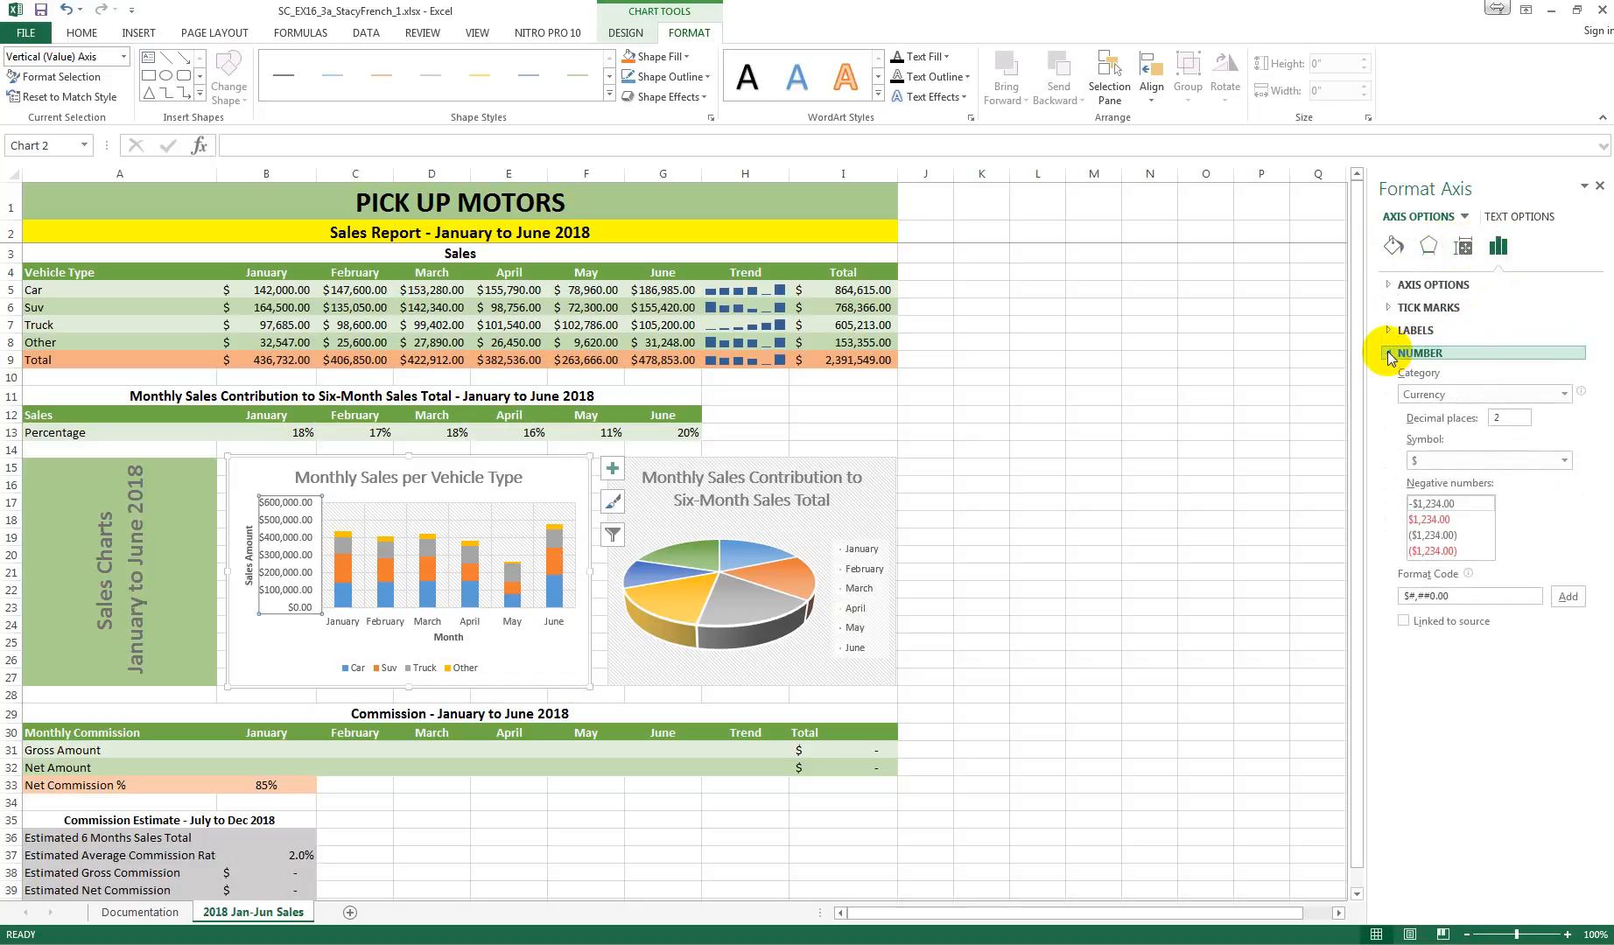
pyautogui.click(1495, 393)
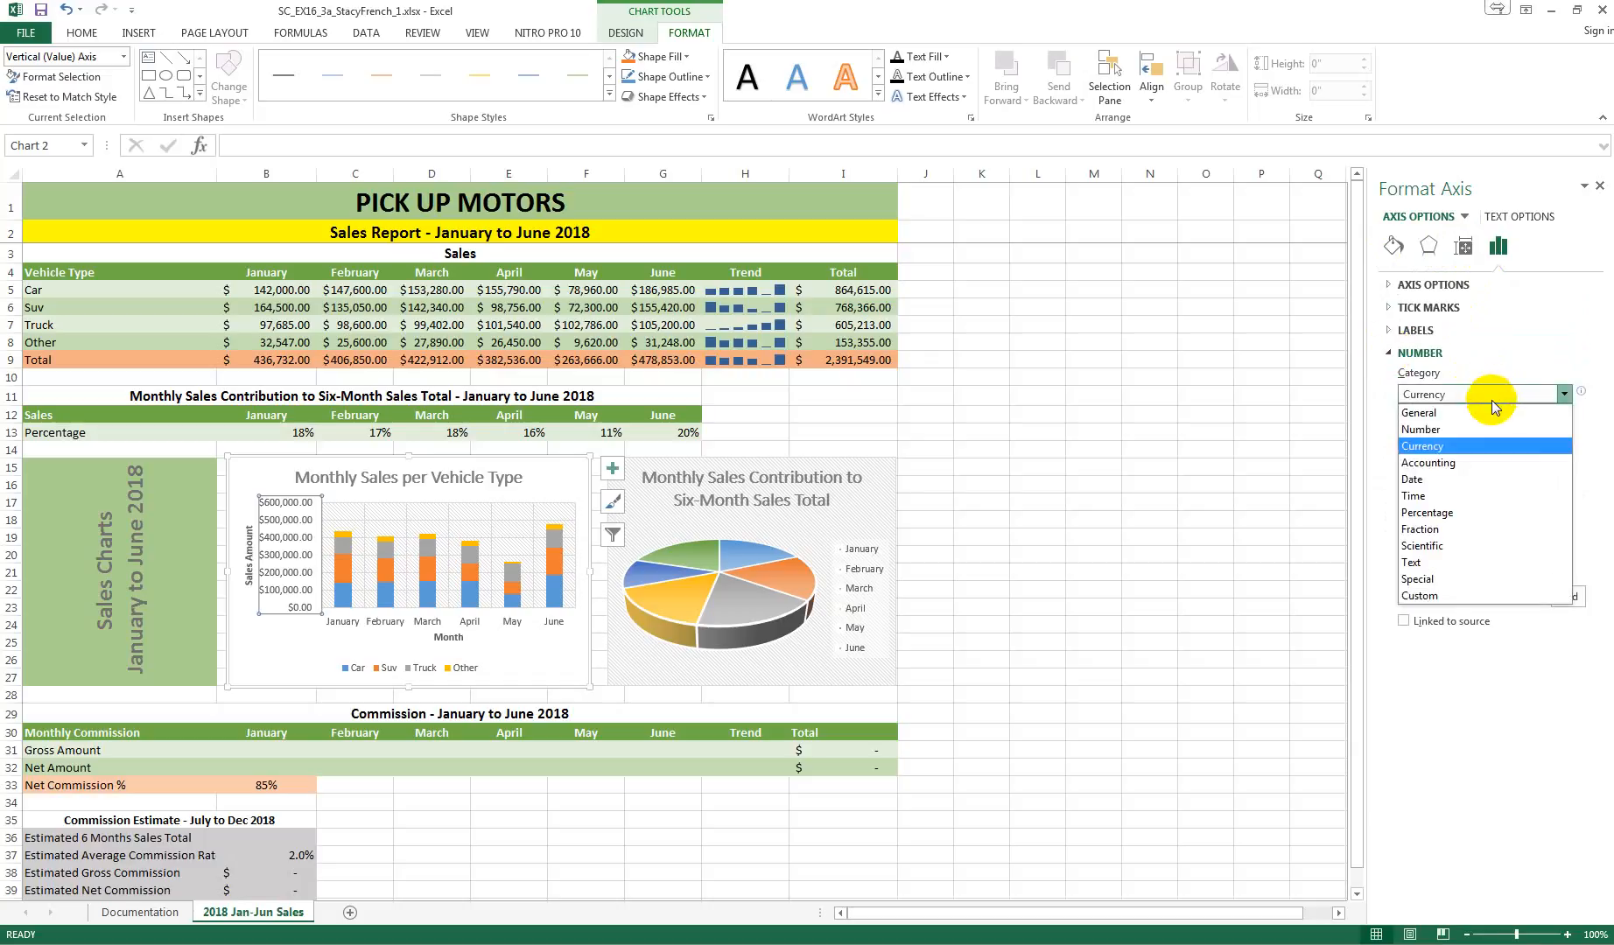
pyautogui.click(1470, 463)
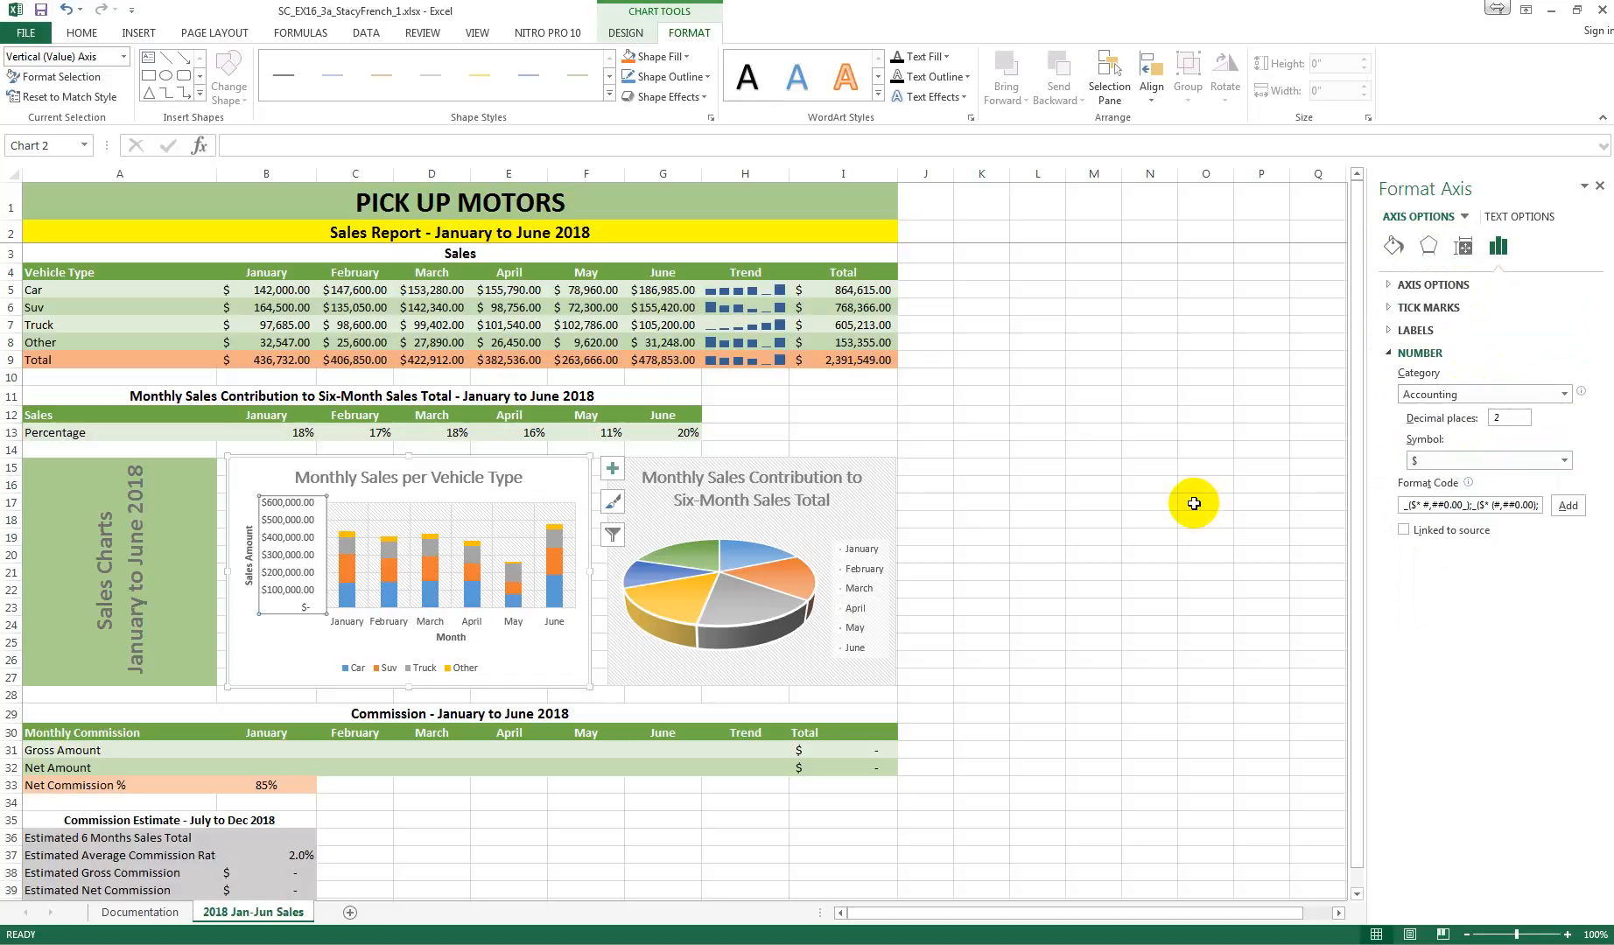
# Step: Set the decimal places of the column chart's vertical axis numbers to 0
pyautogui.doubleClick(1511, 419)
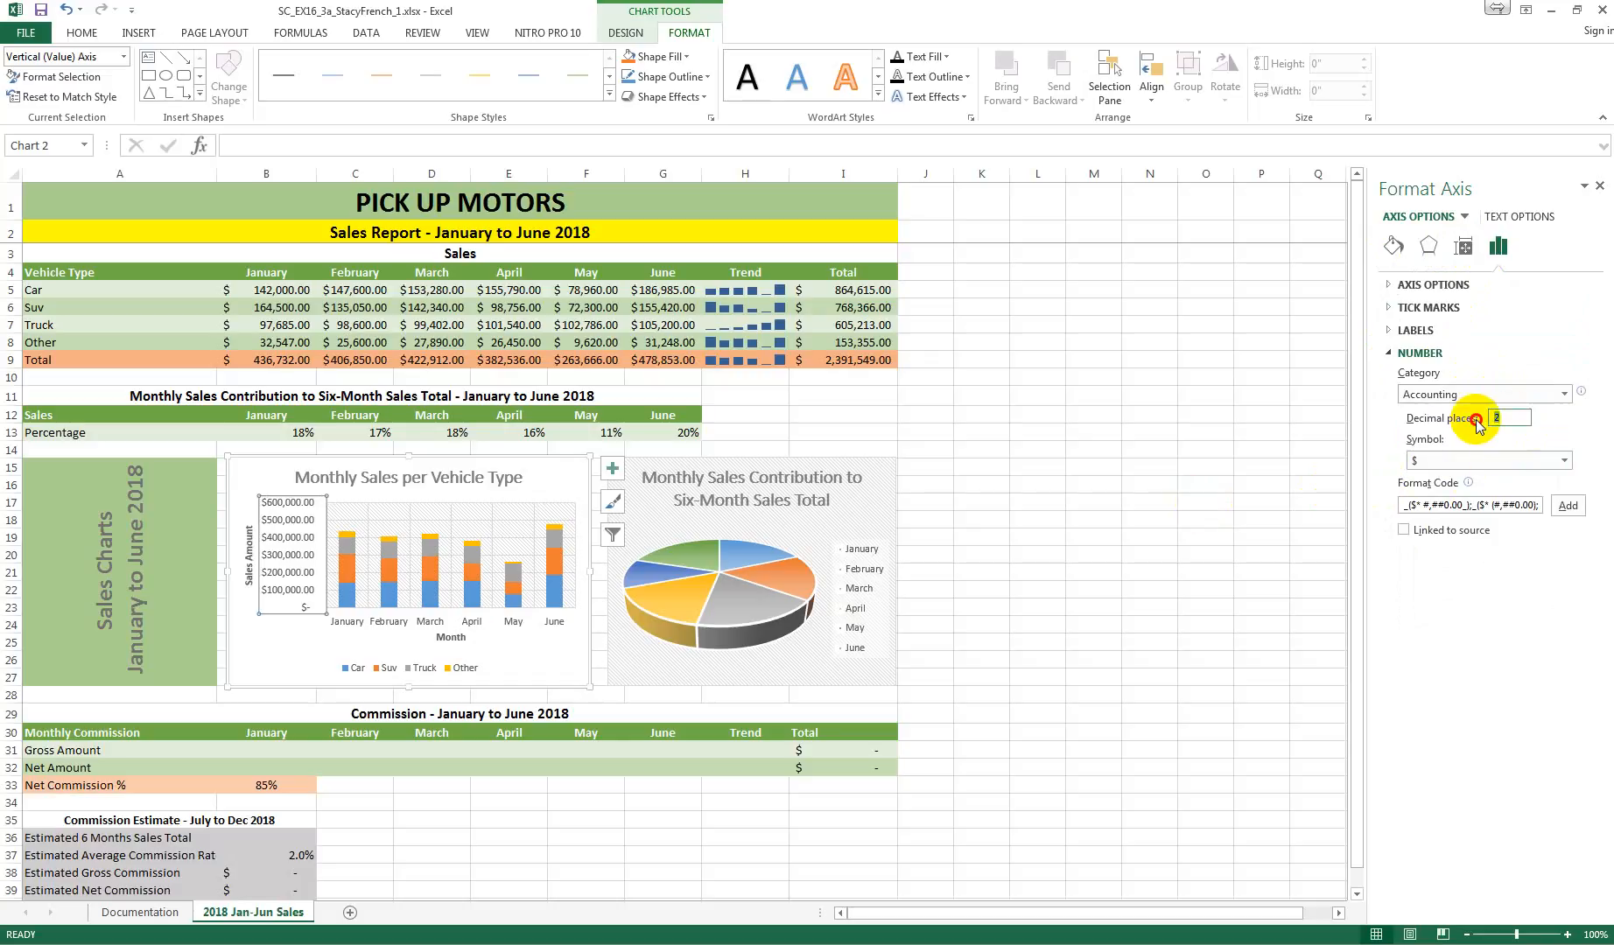
pyautogui.write('0')
pyautogui.press('Return')
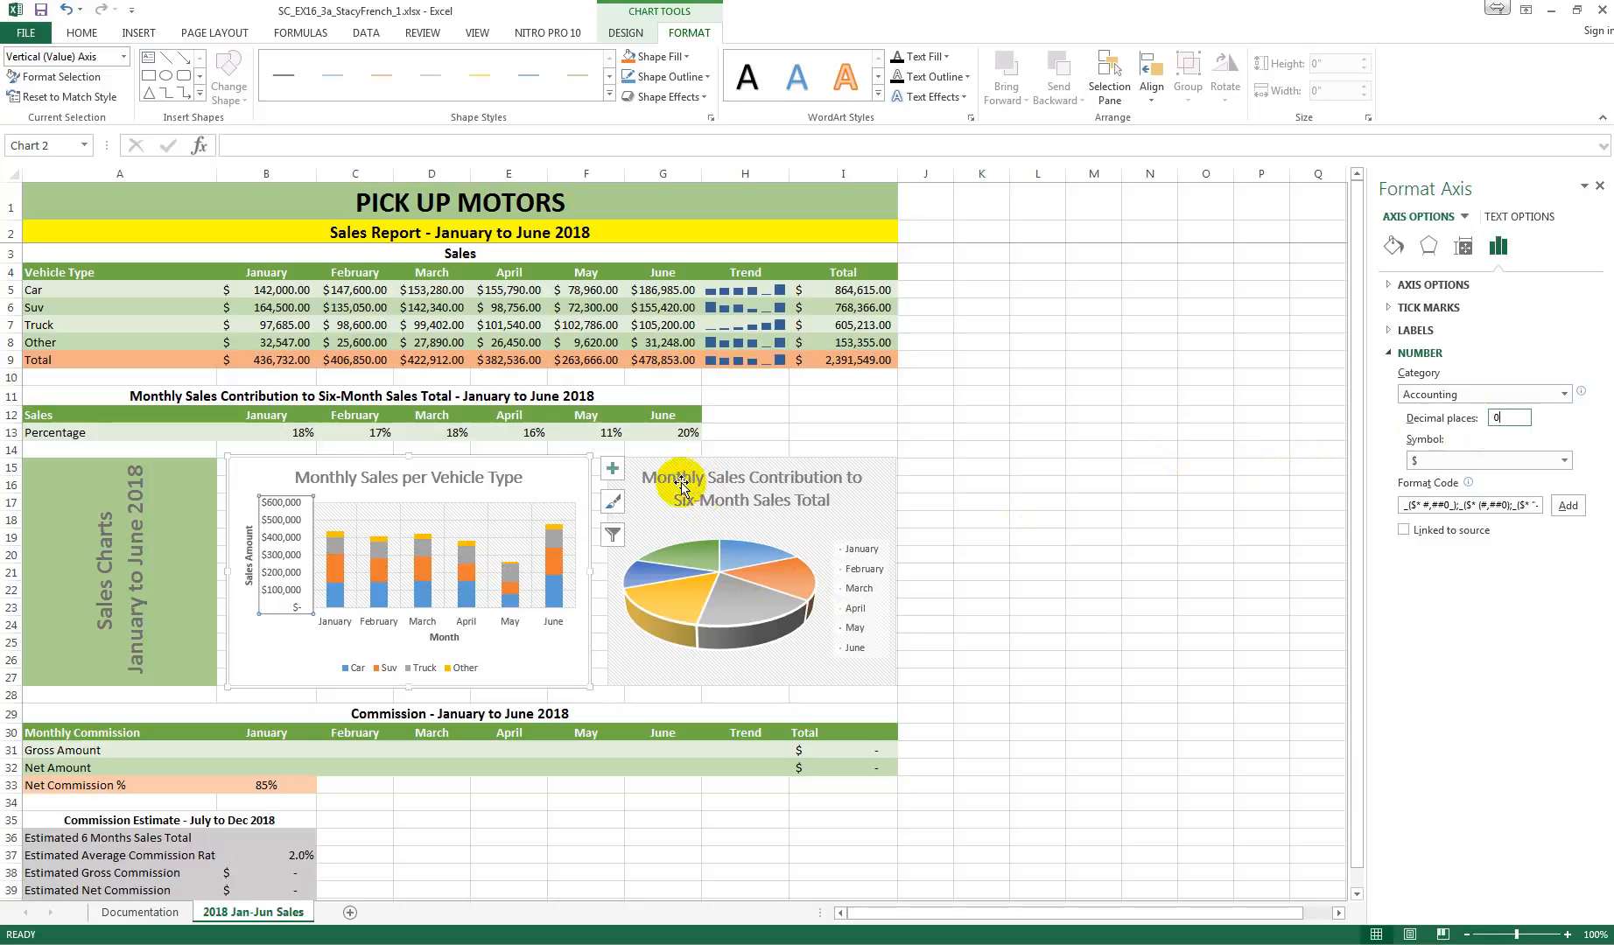
# Step: Apply the first preset chart style to the Monthly Sales Contribution to Six-Month Sales Total pie chart
pyautogui.click(652, 487)
pyautogui.click(622, 492)
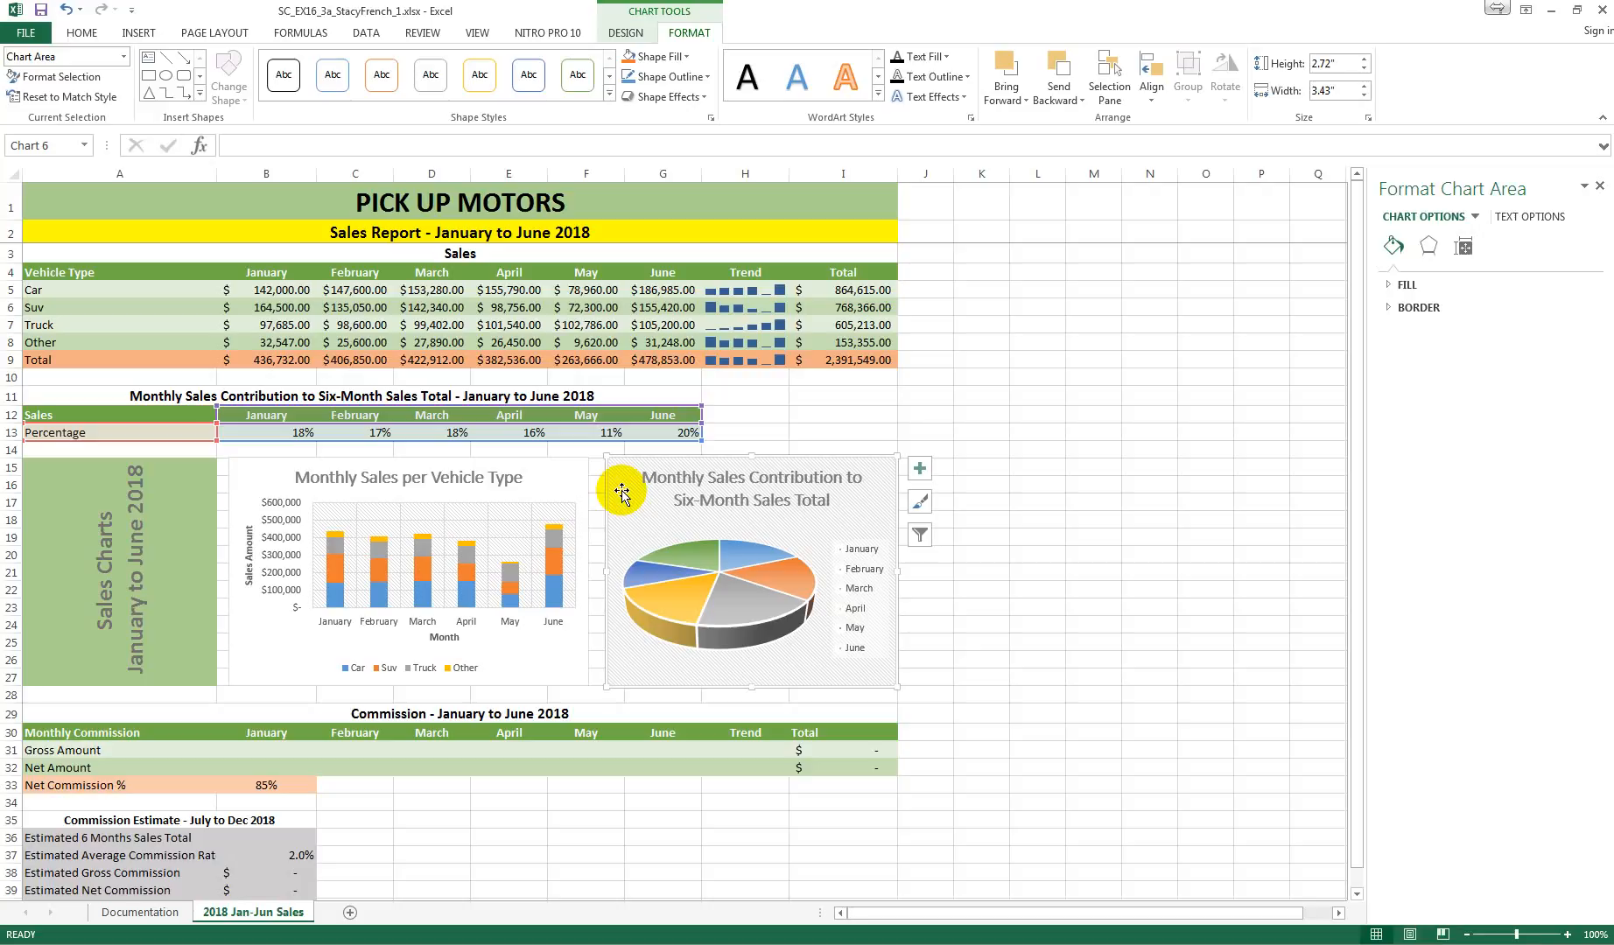
pyautogui.click(627, 35)
pyautogui.click(769, 100)
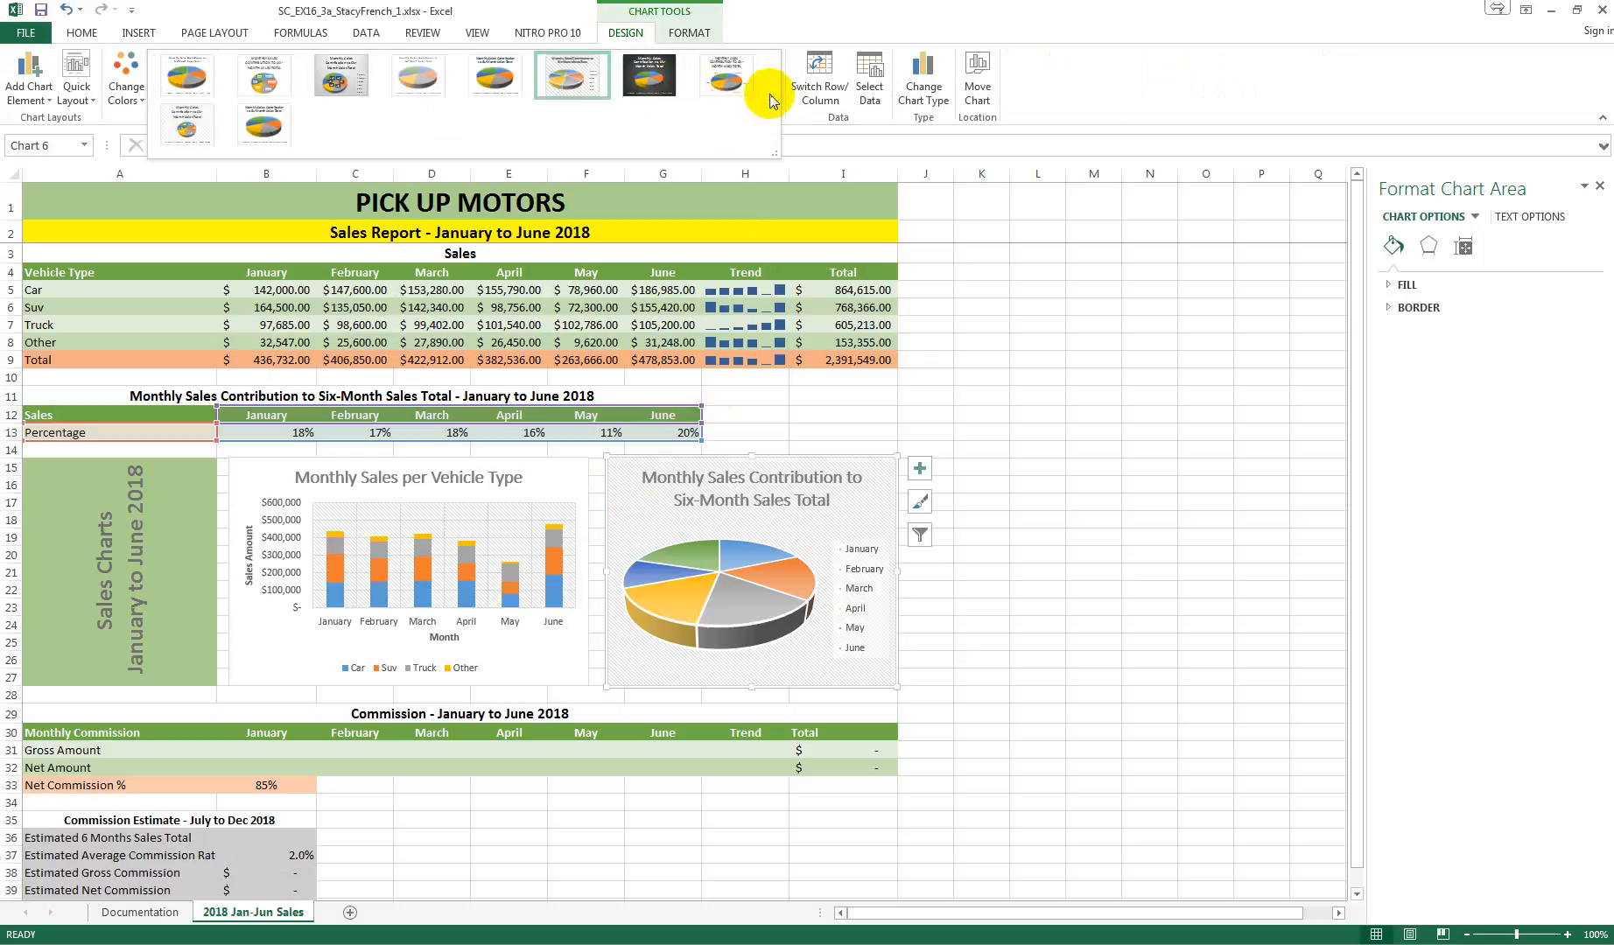
pyautogui.click(198, 78)
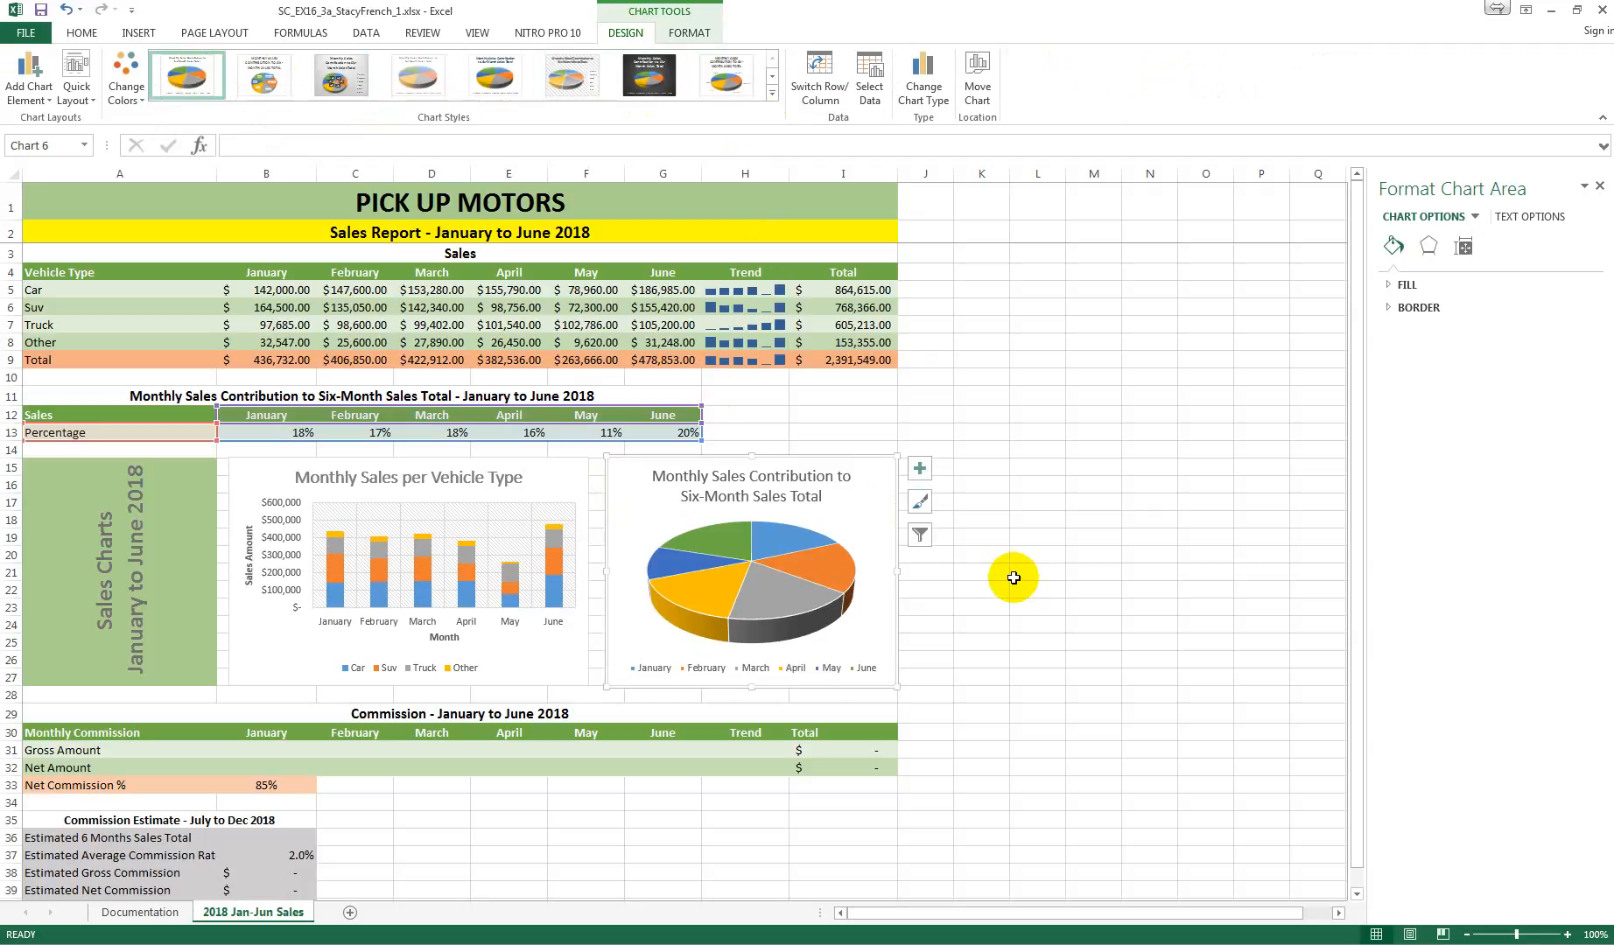
# Step: Add data labels to the Monthly Sales Contribution pie chart in the Outside End position
pyautogui.click(922, 472)
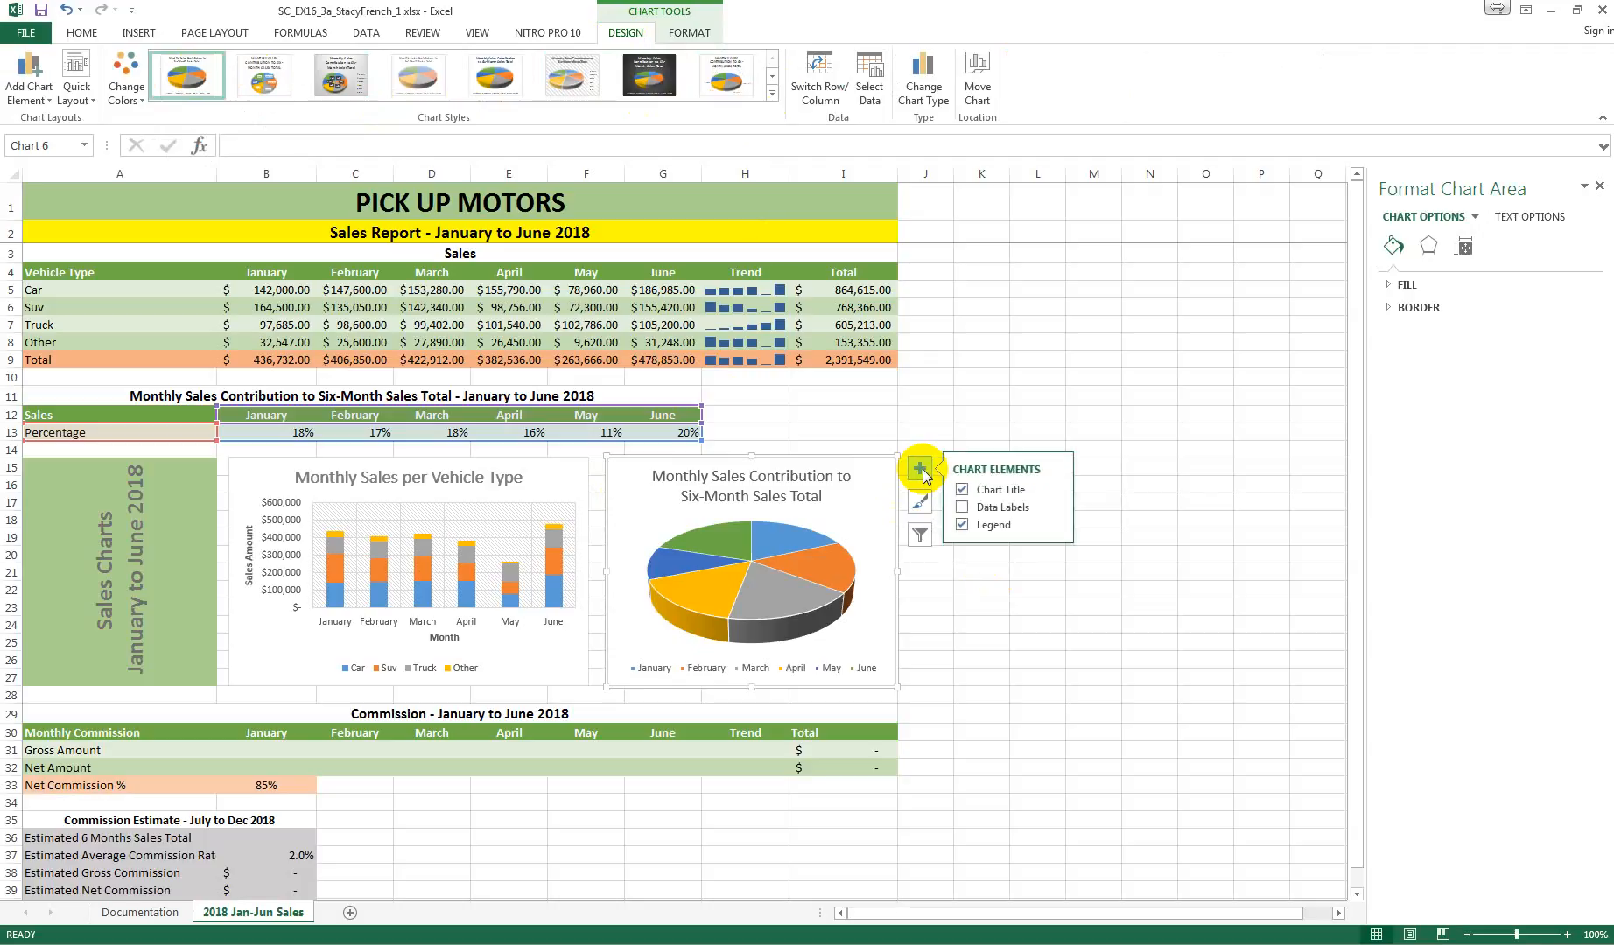
pyautogui.click(962, 508)
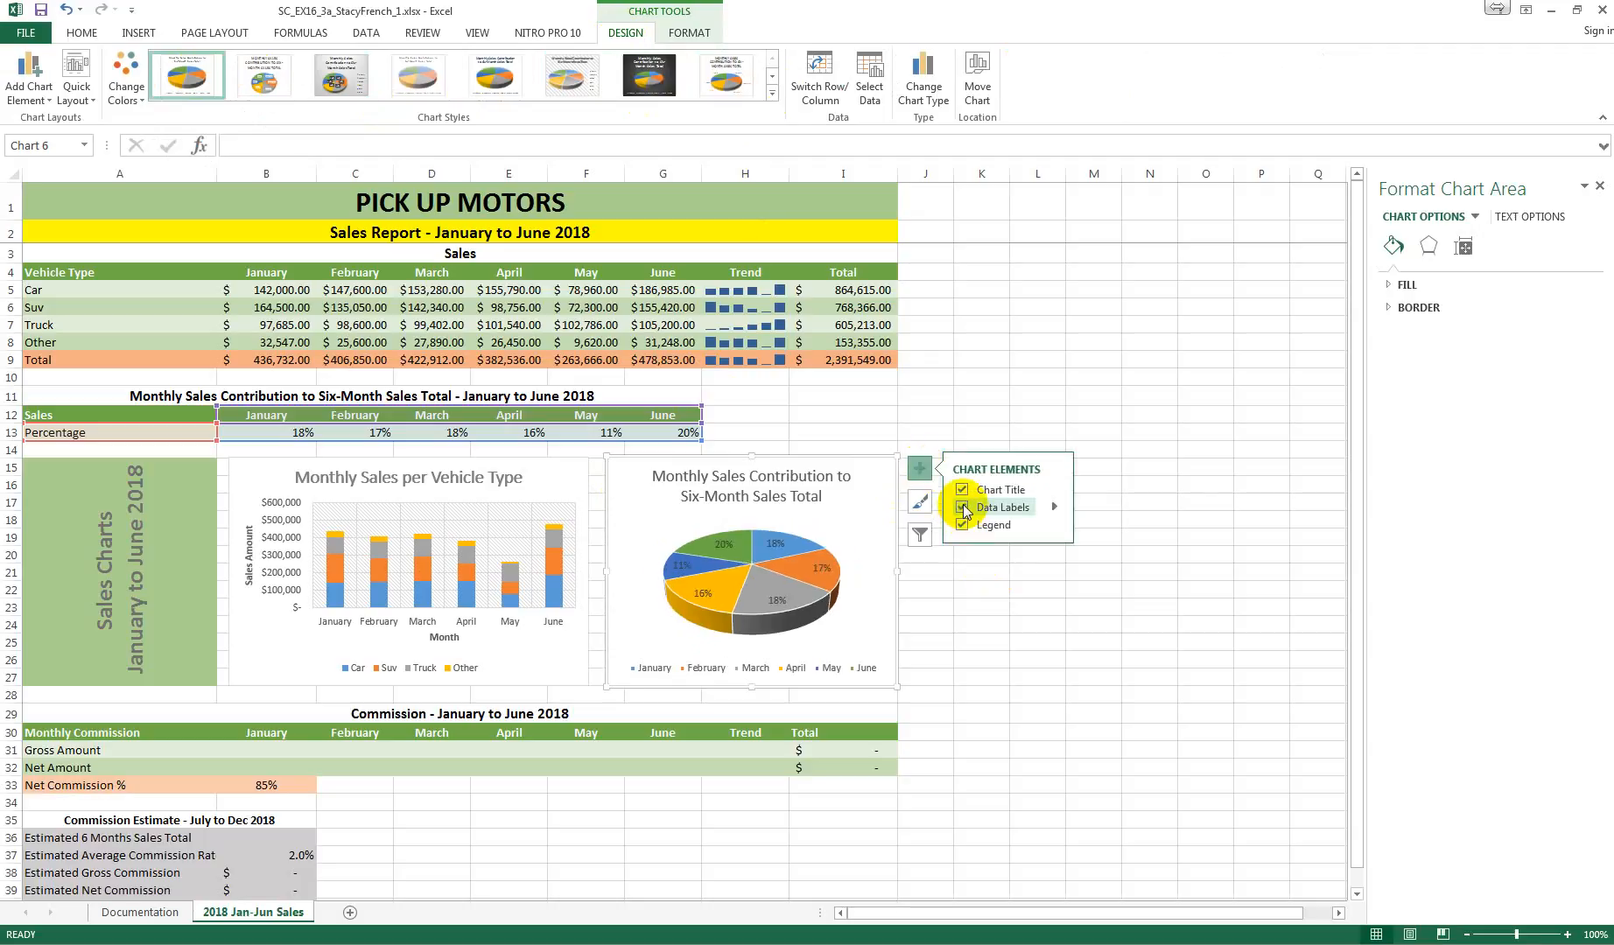
pyautogui.click(1056, 507)
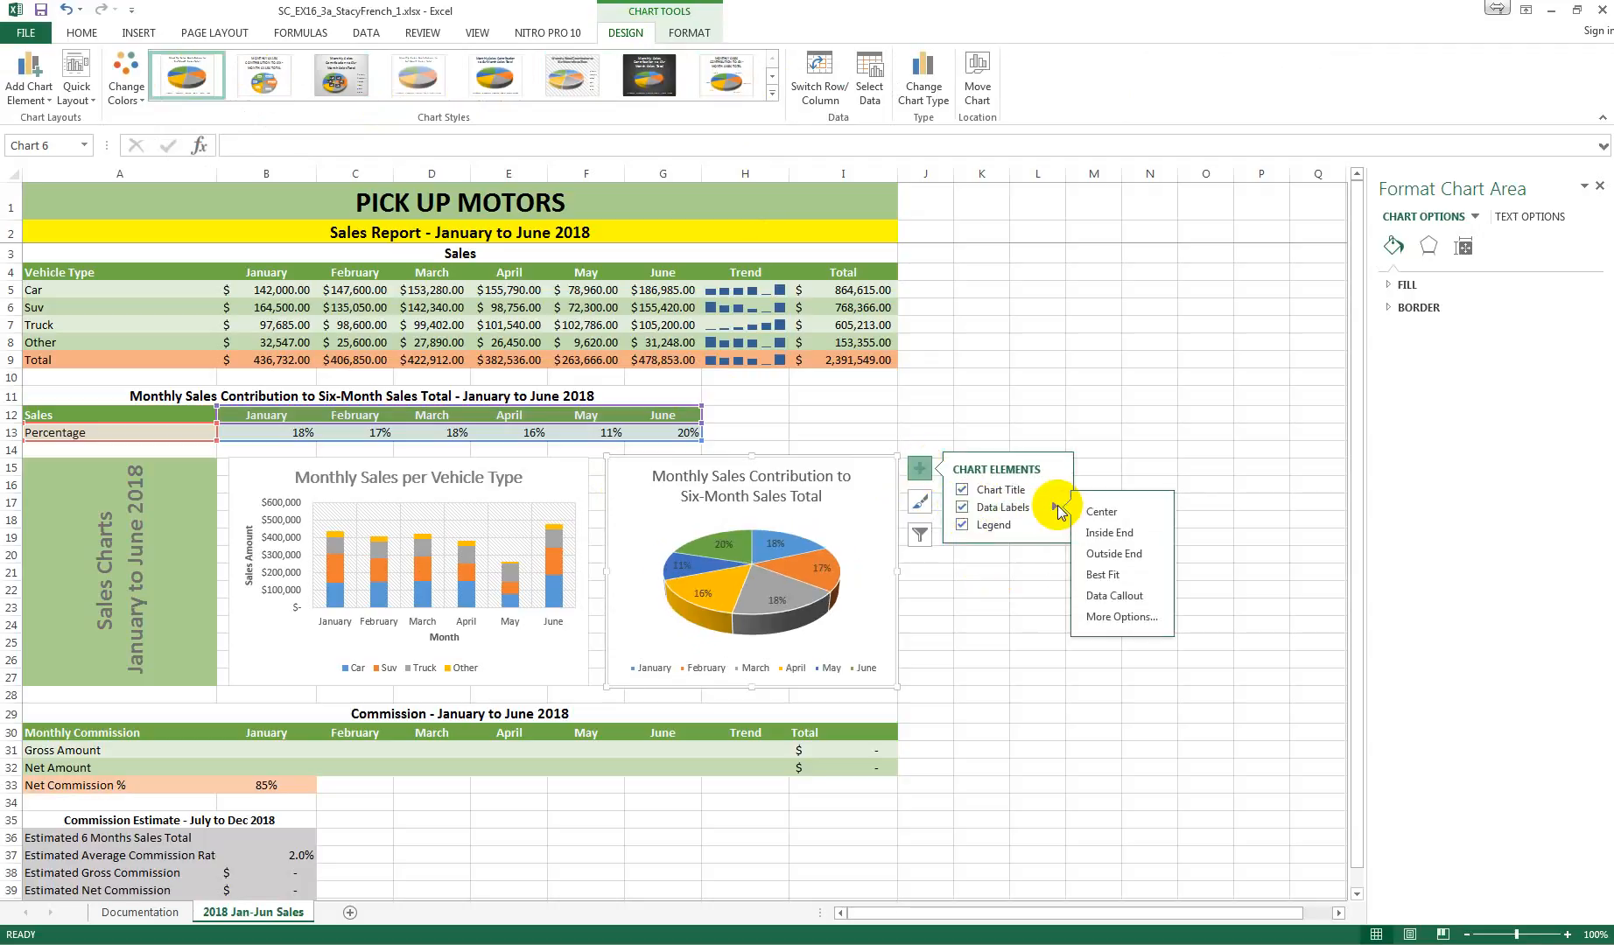
pyautogui.click(1113, 554)
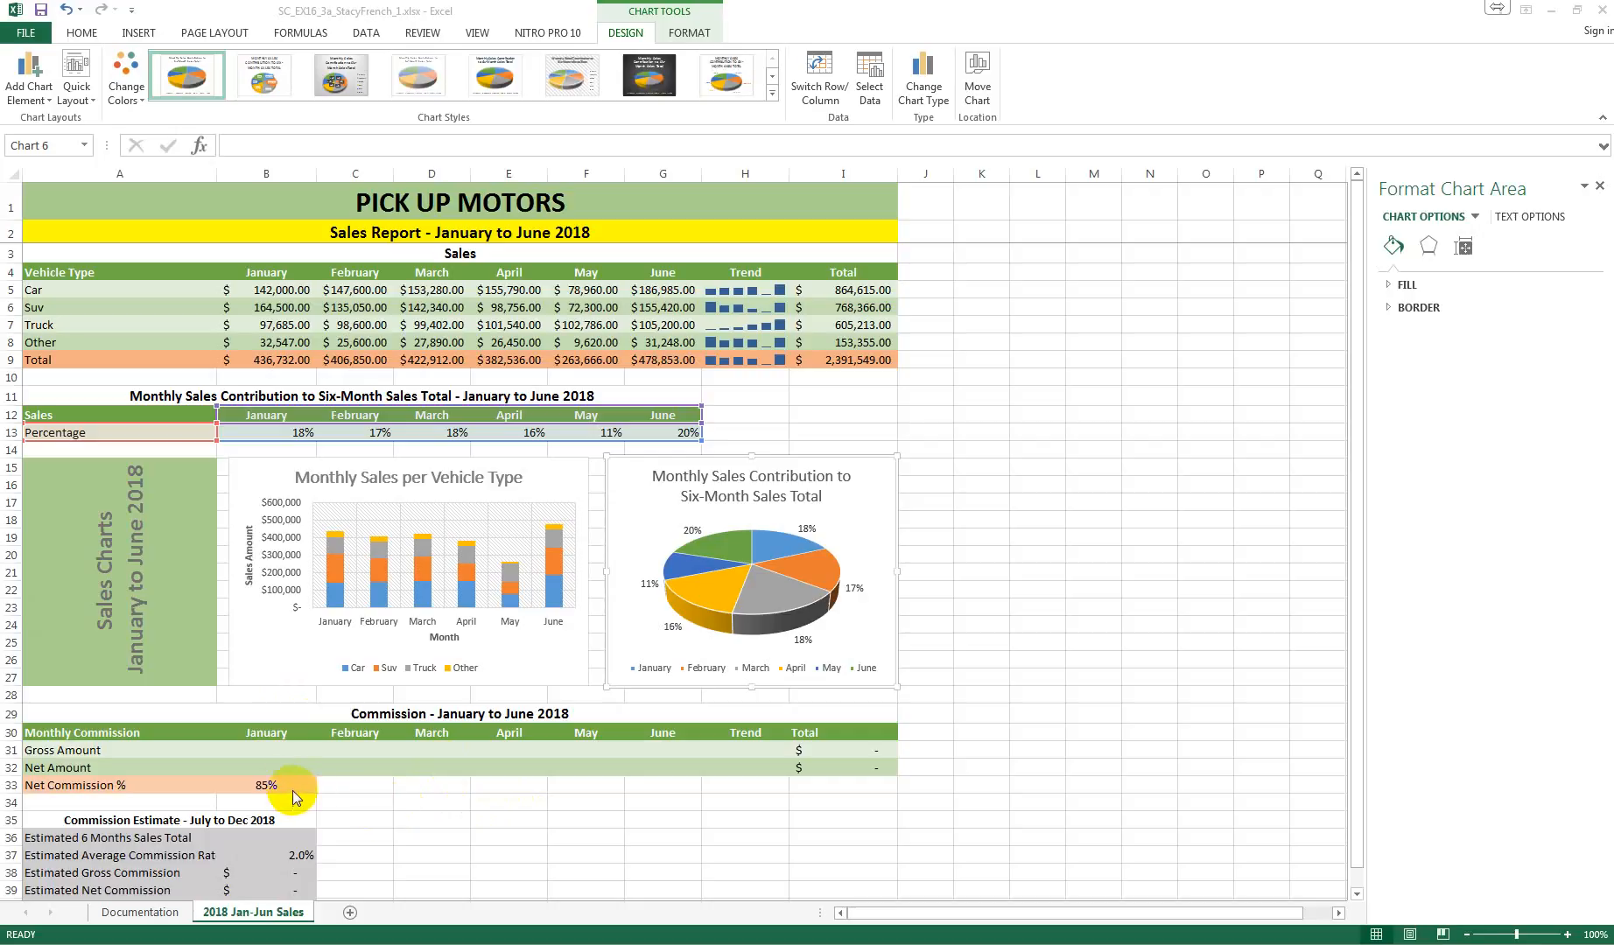
pyautogui.click(266, 752)
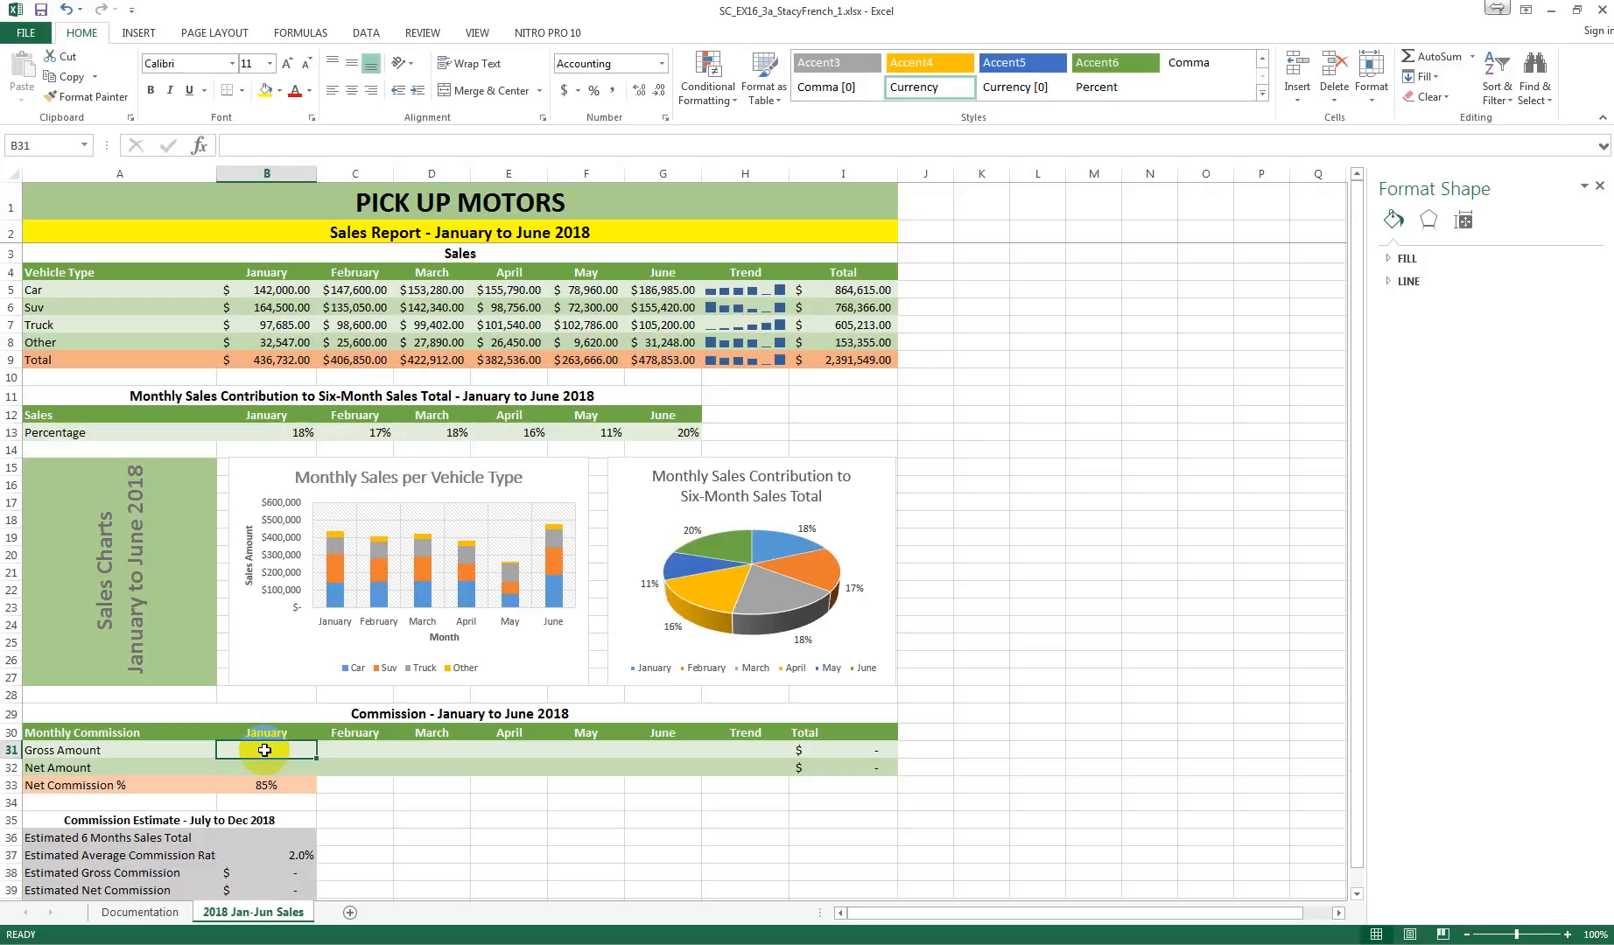
pyautogui.click(368, 32)
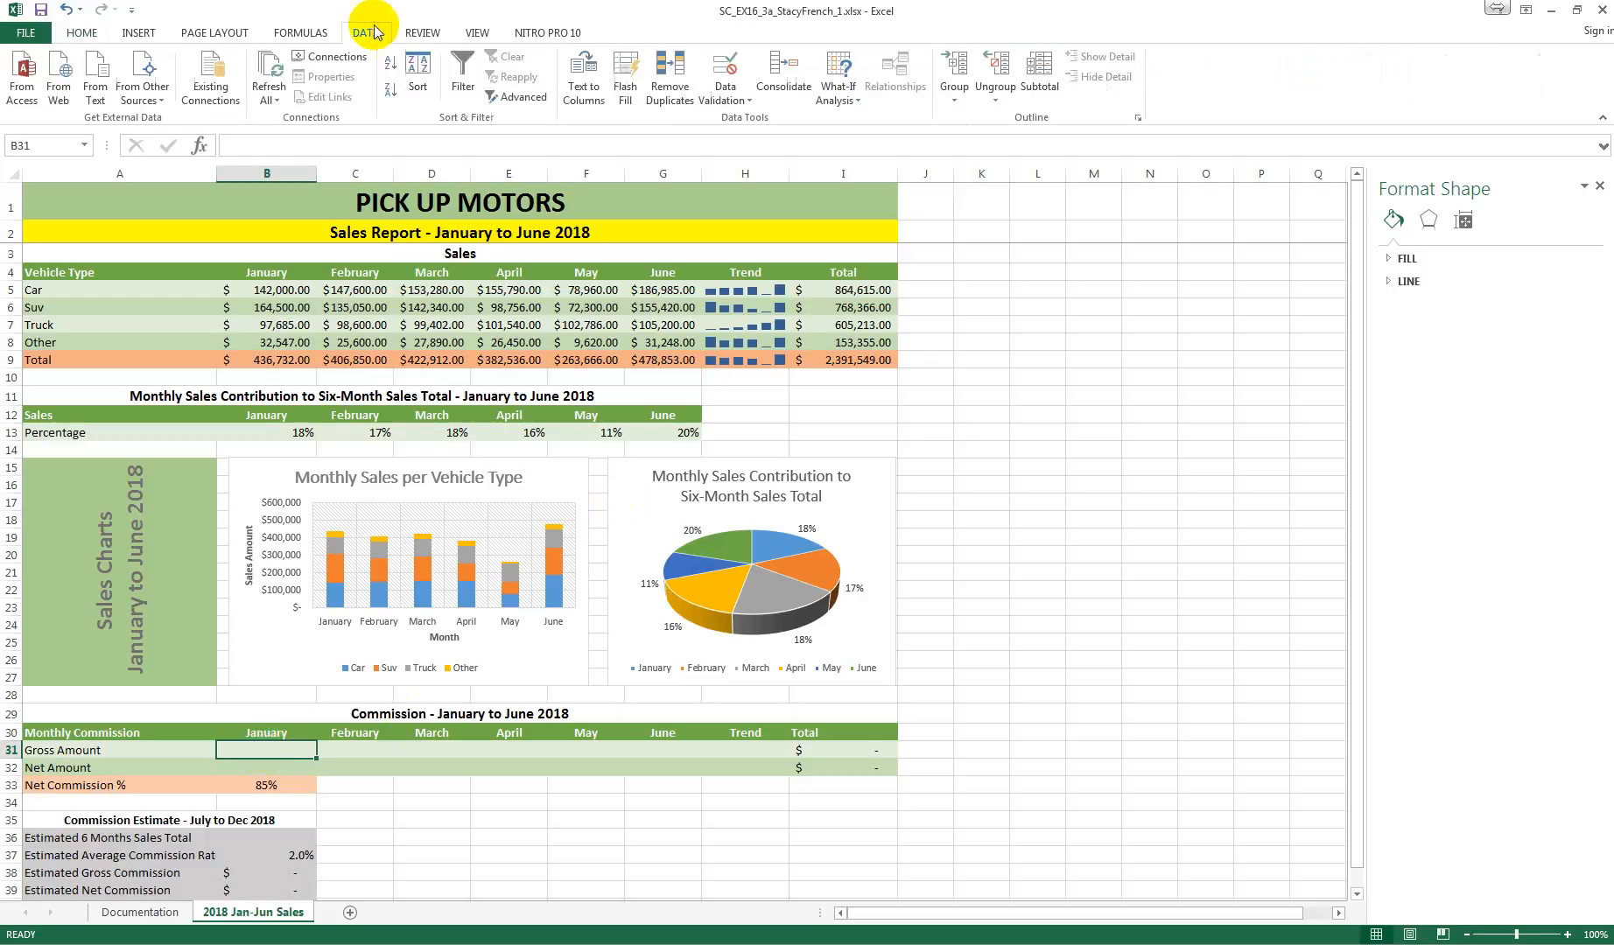
pyautogui.click(858, 102)
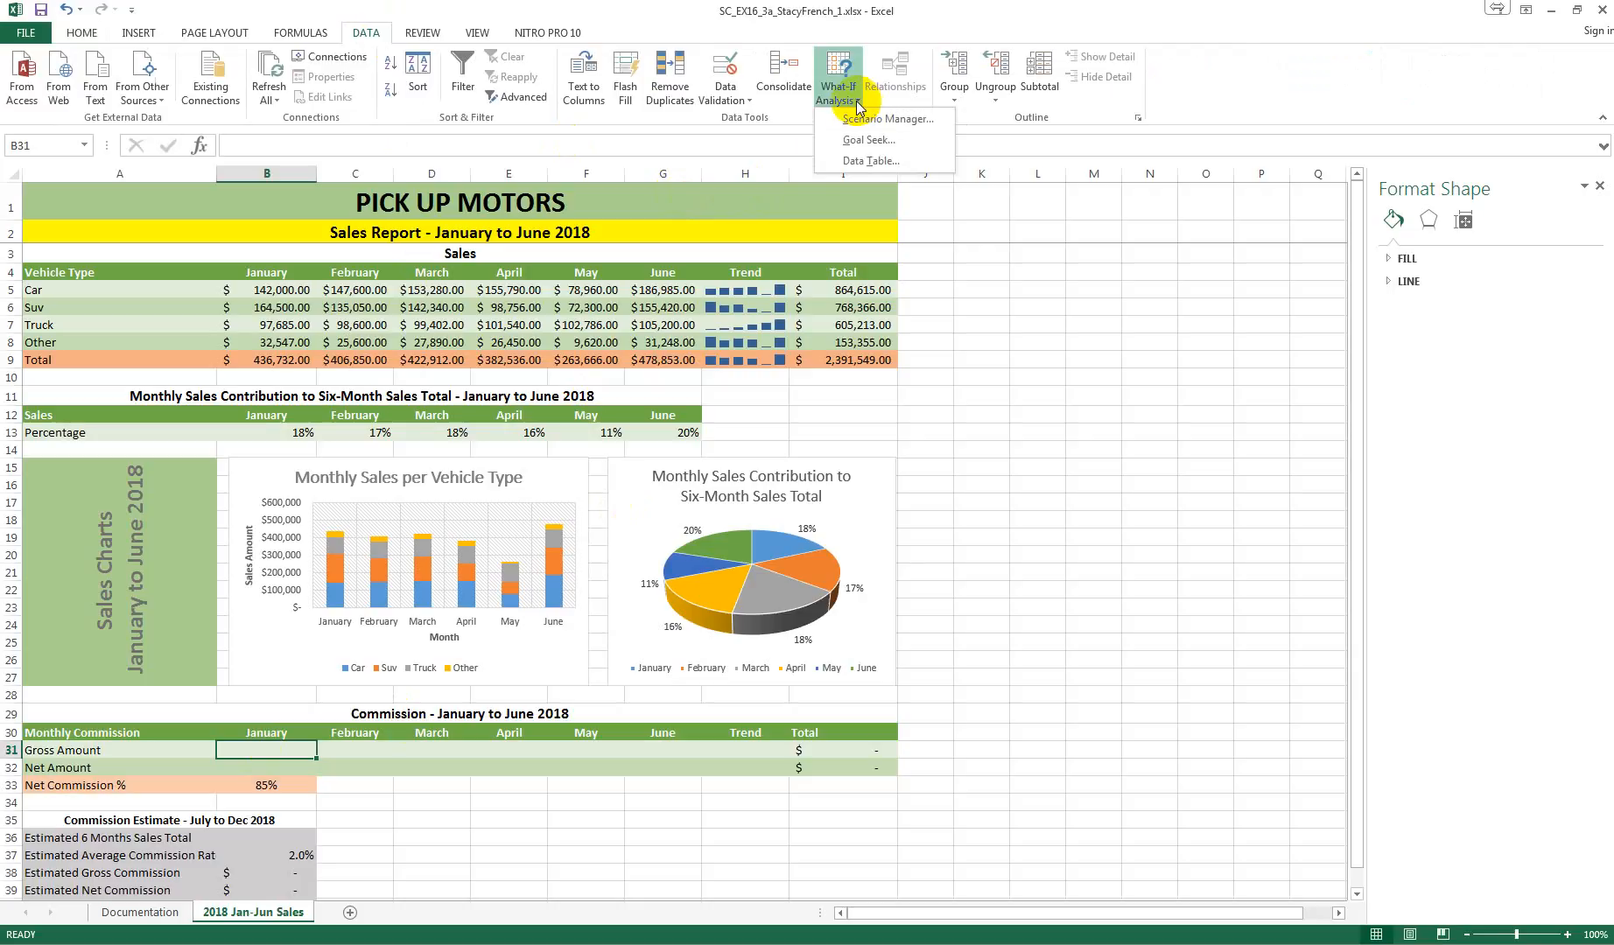
pyautogui.click(884, 118)
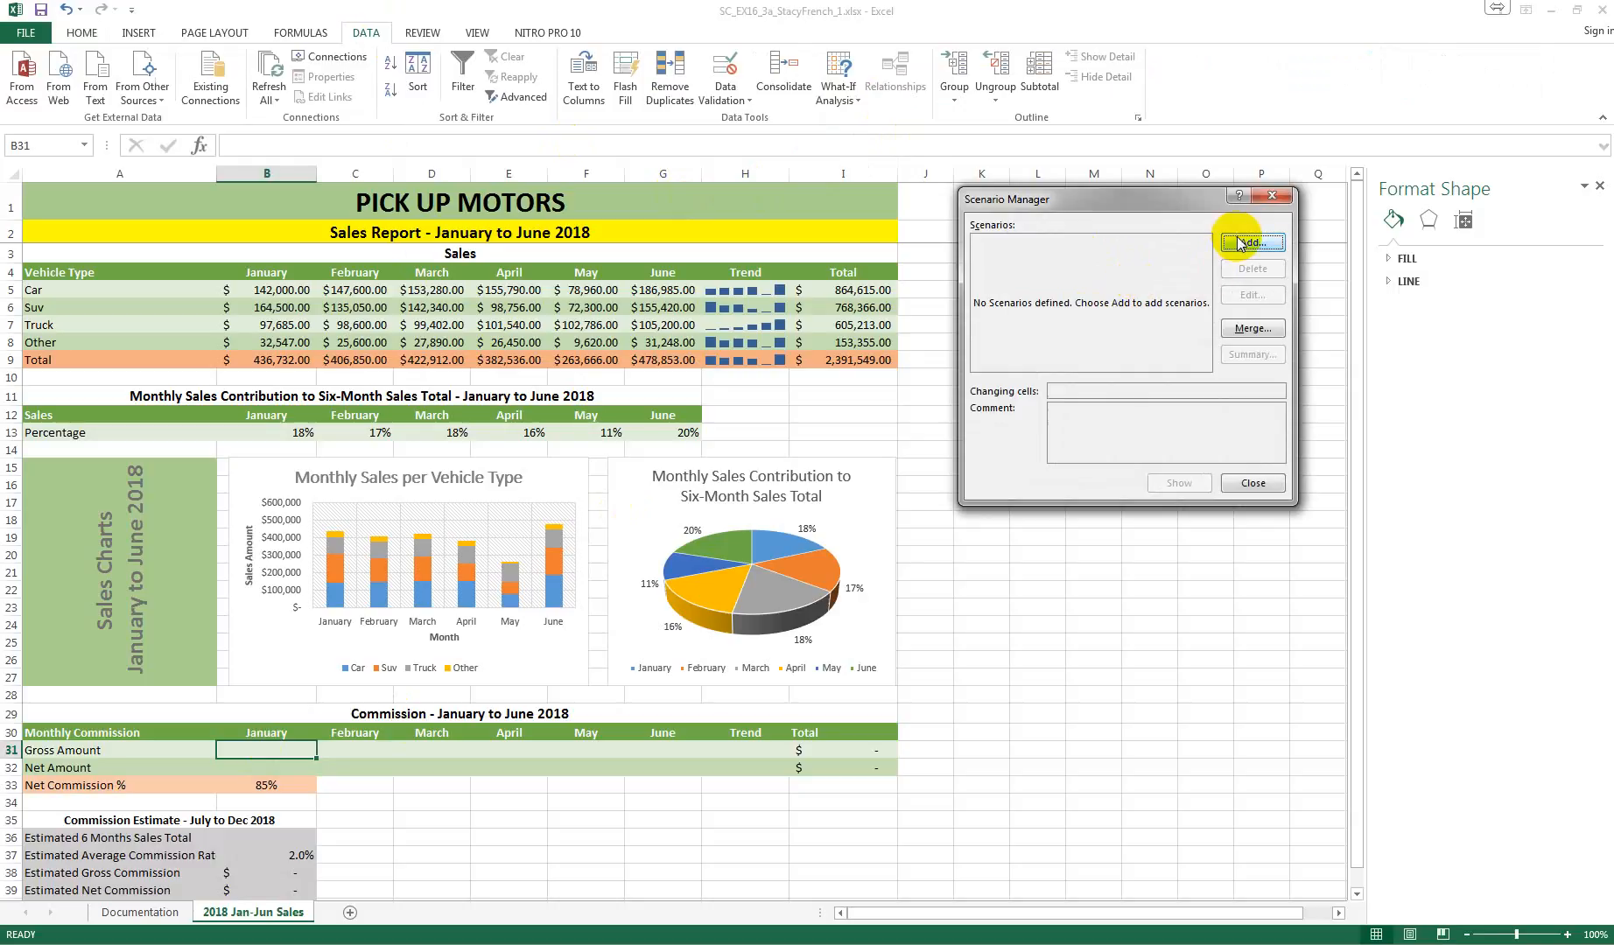
pyautogui.click(1256, 482)
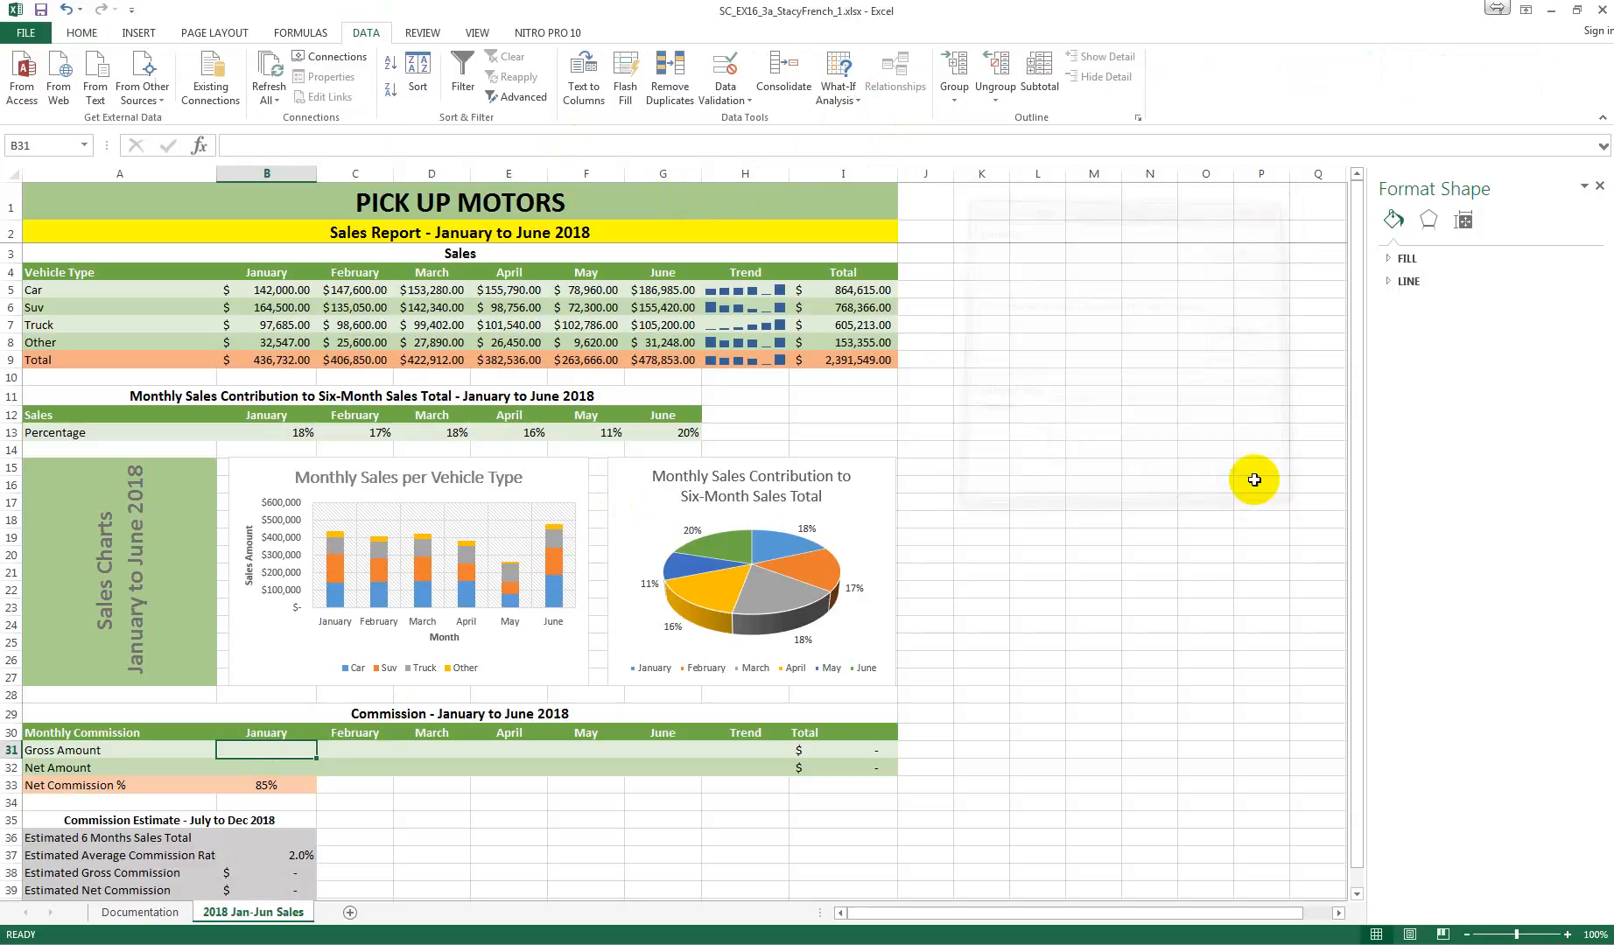
pyautogui.click(858, 97)
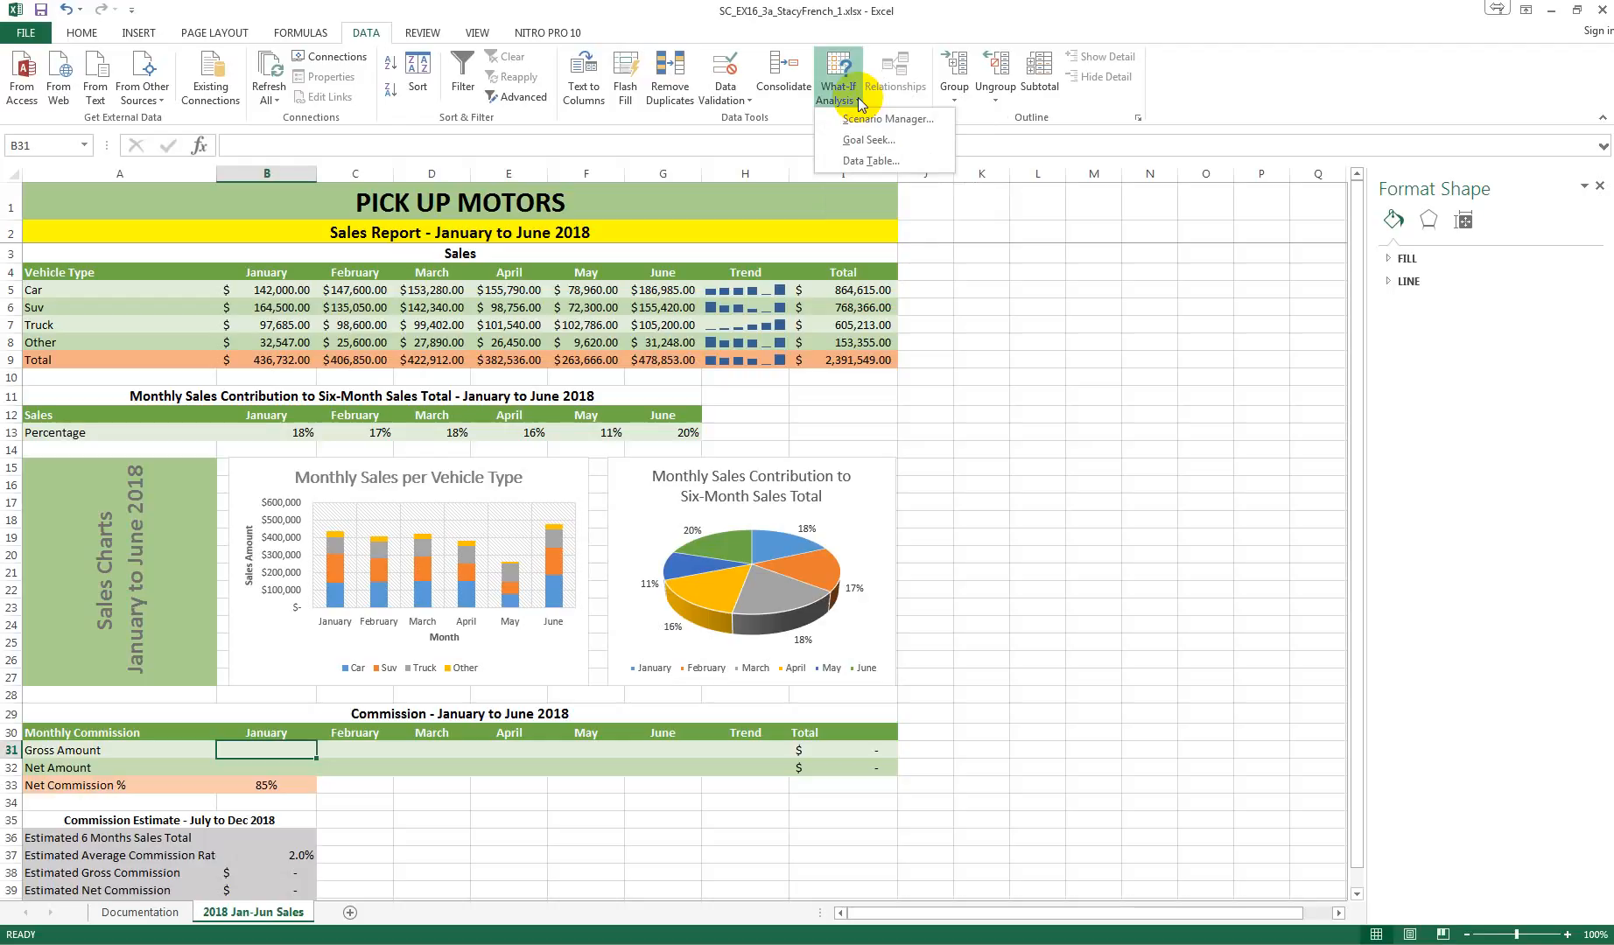
pyautogui.click(884, 138)
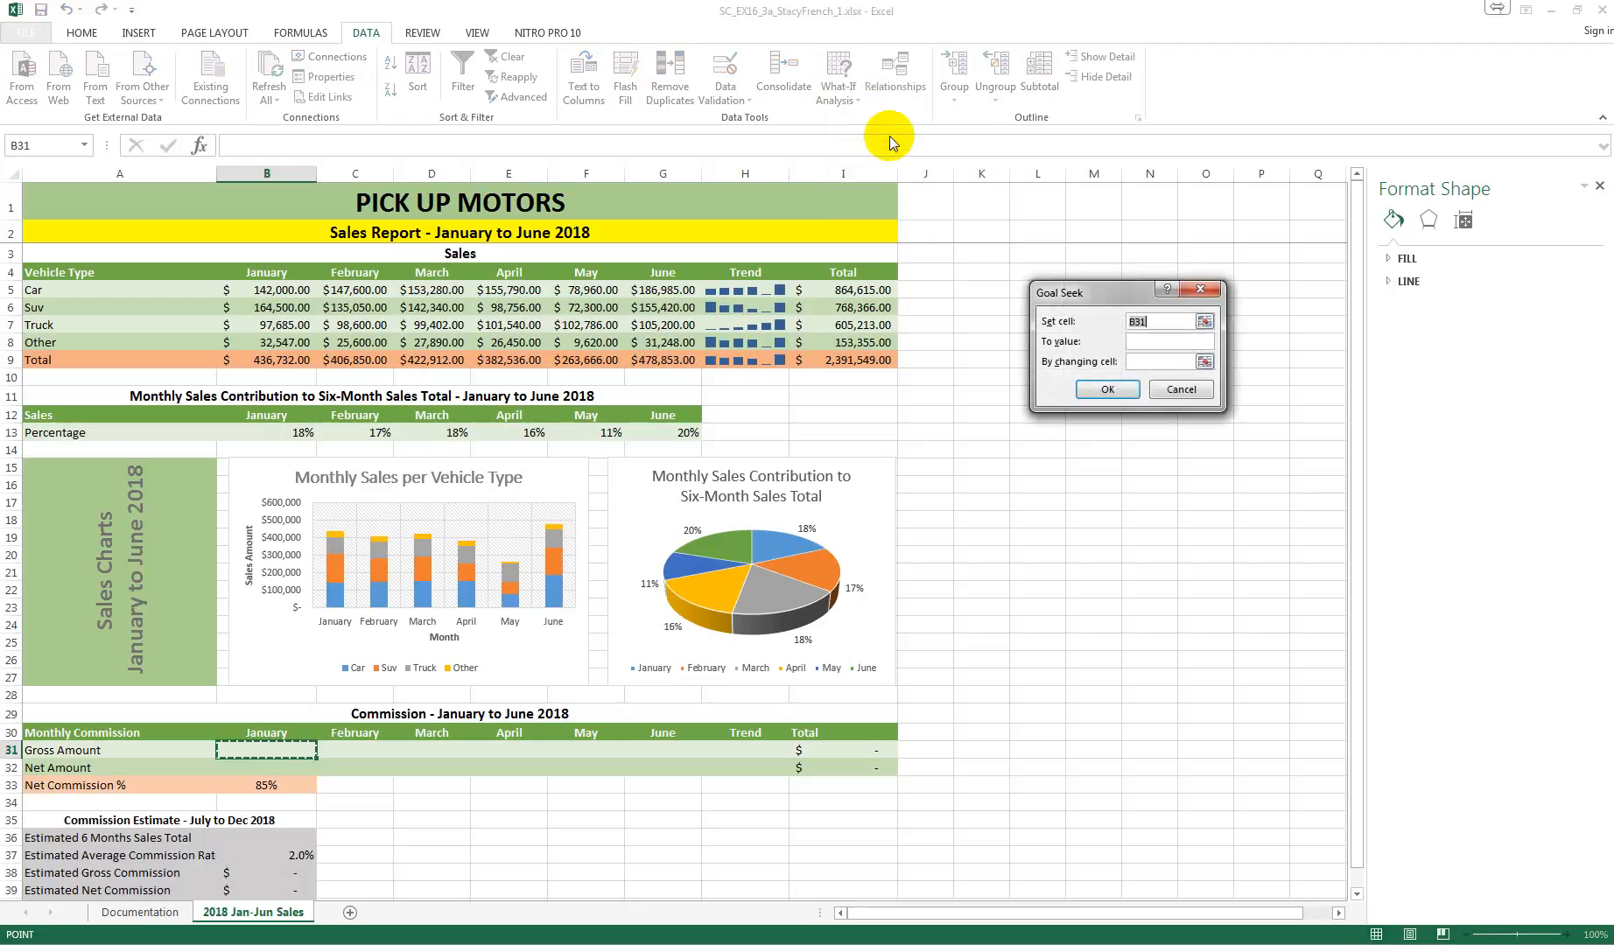
pyautogui.click(1176, 323)
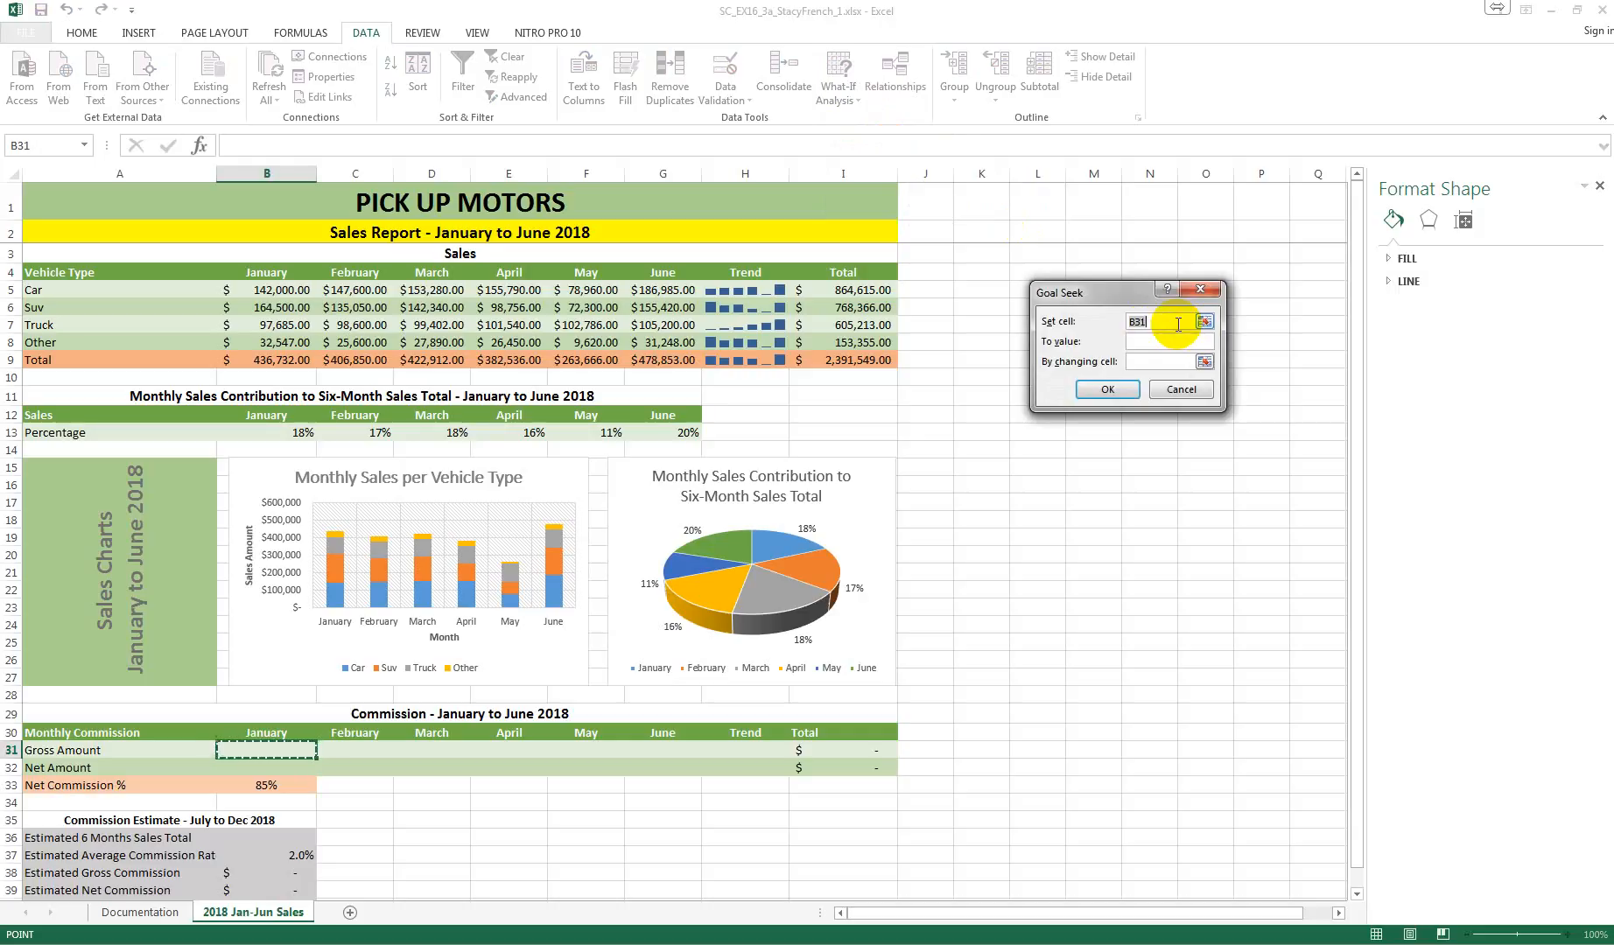
pyautogui.click(1211, 399)
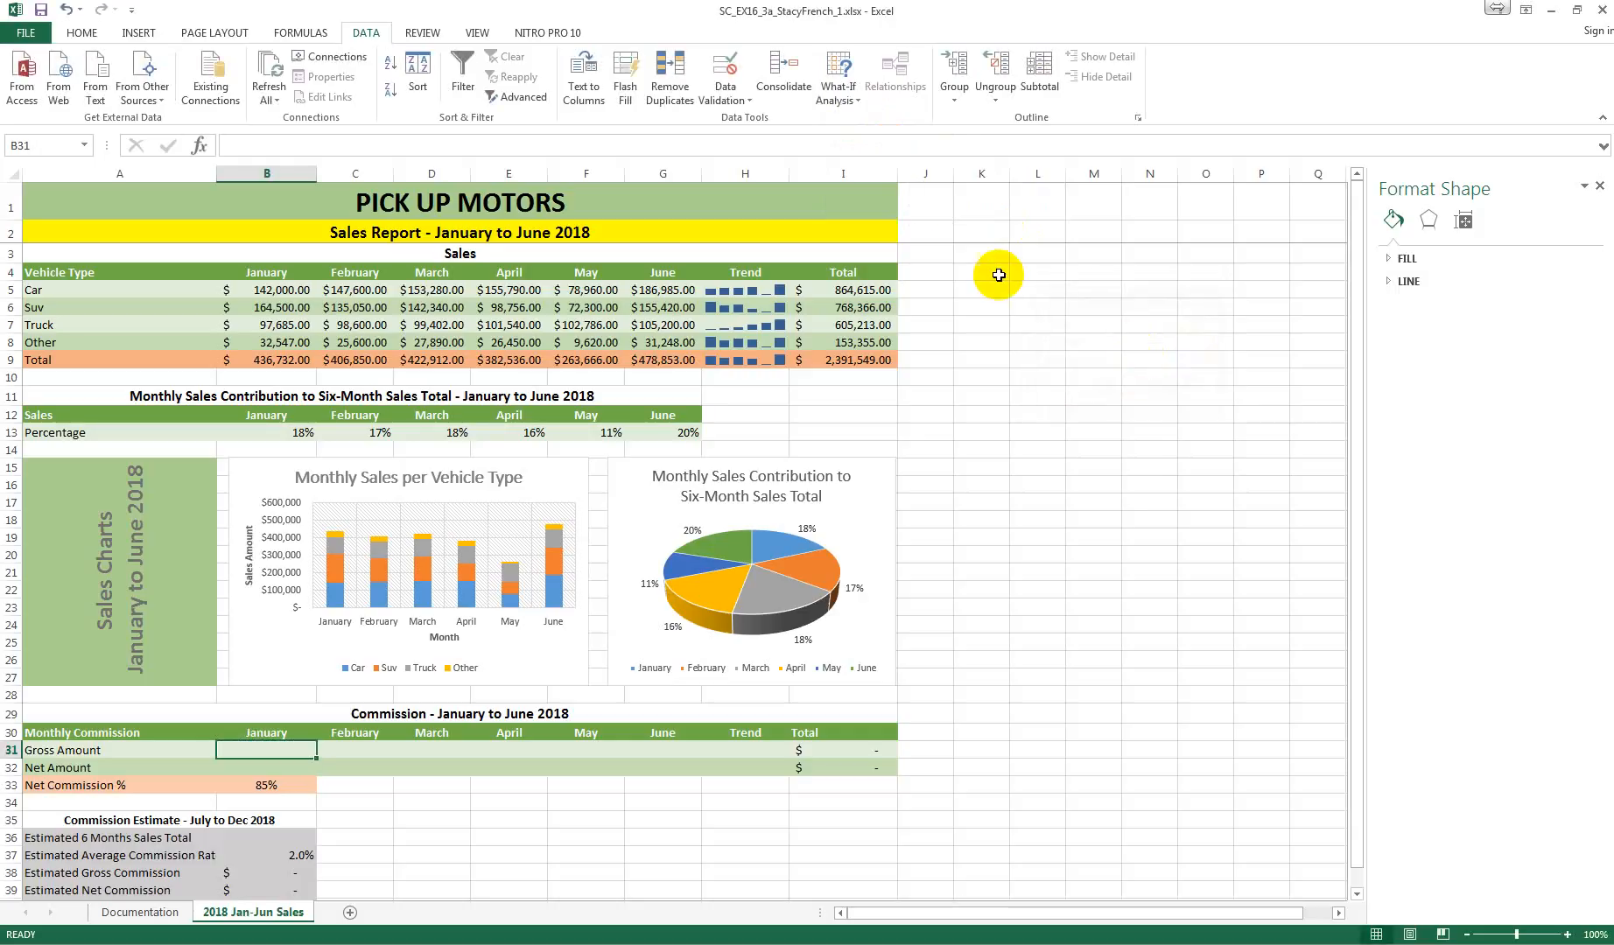
pyautogui.click(856, 103)
pyautogui.click(893, 125)
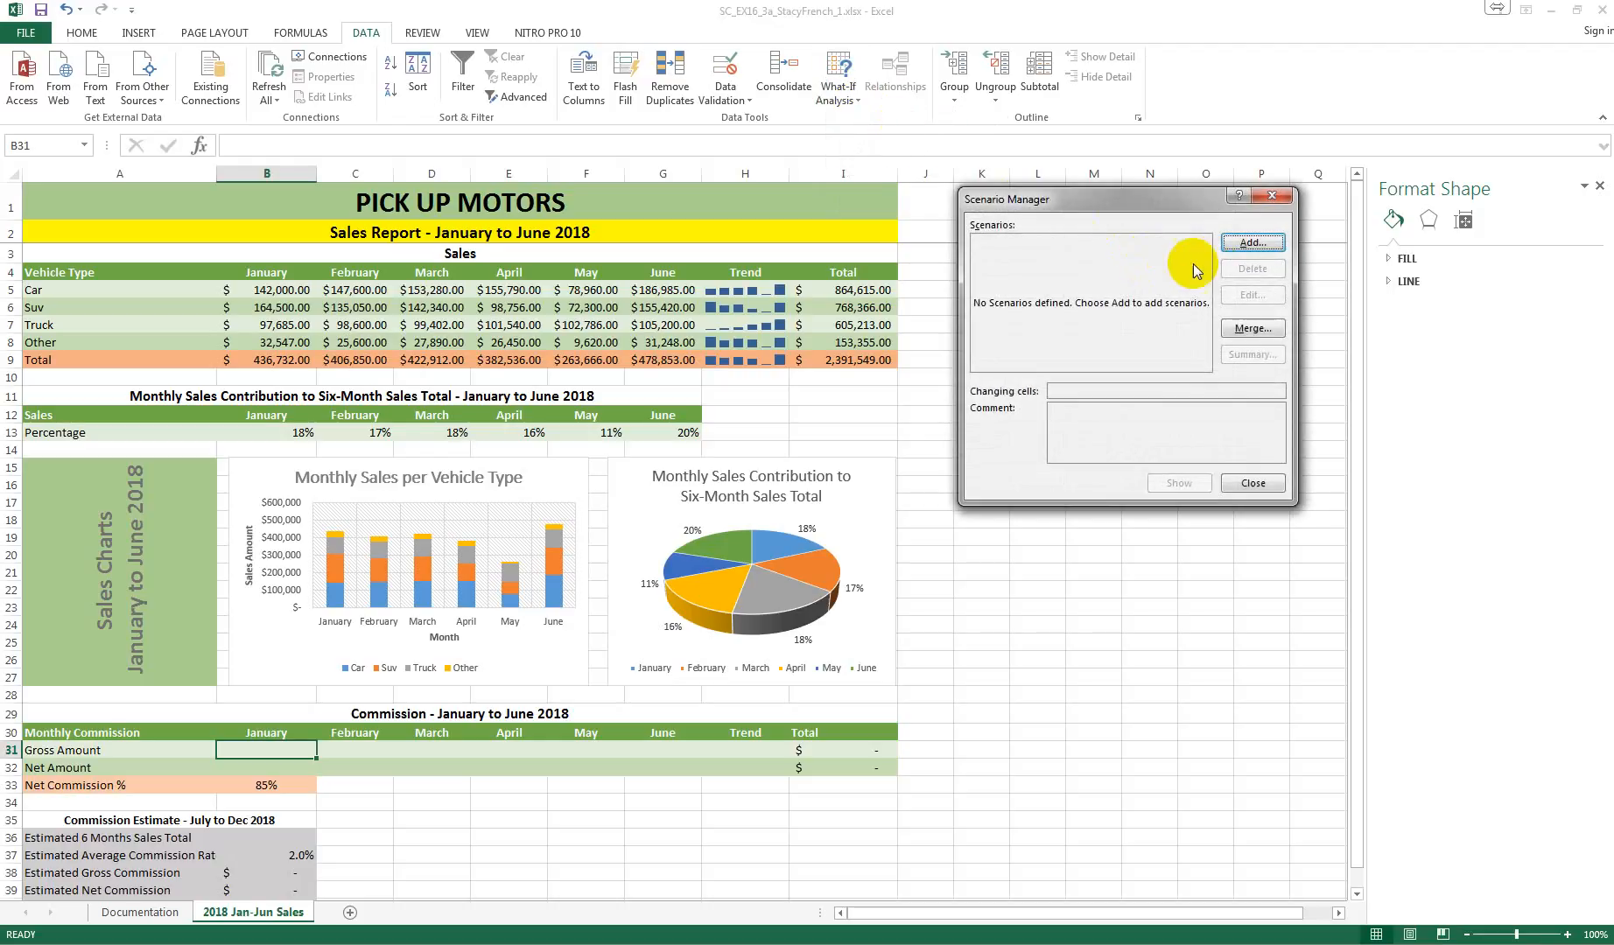
pyautogui.click(1251, 243)
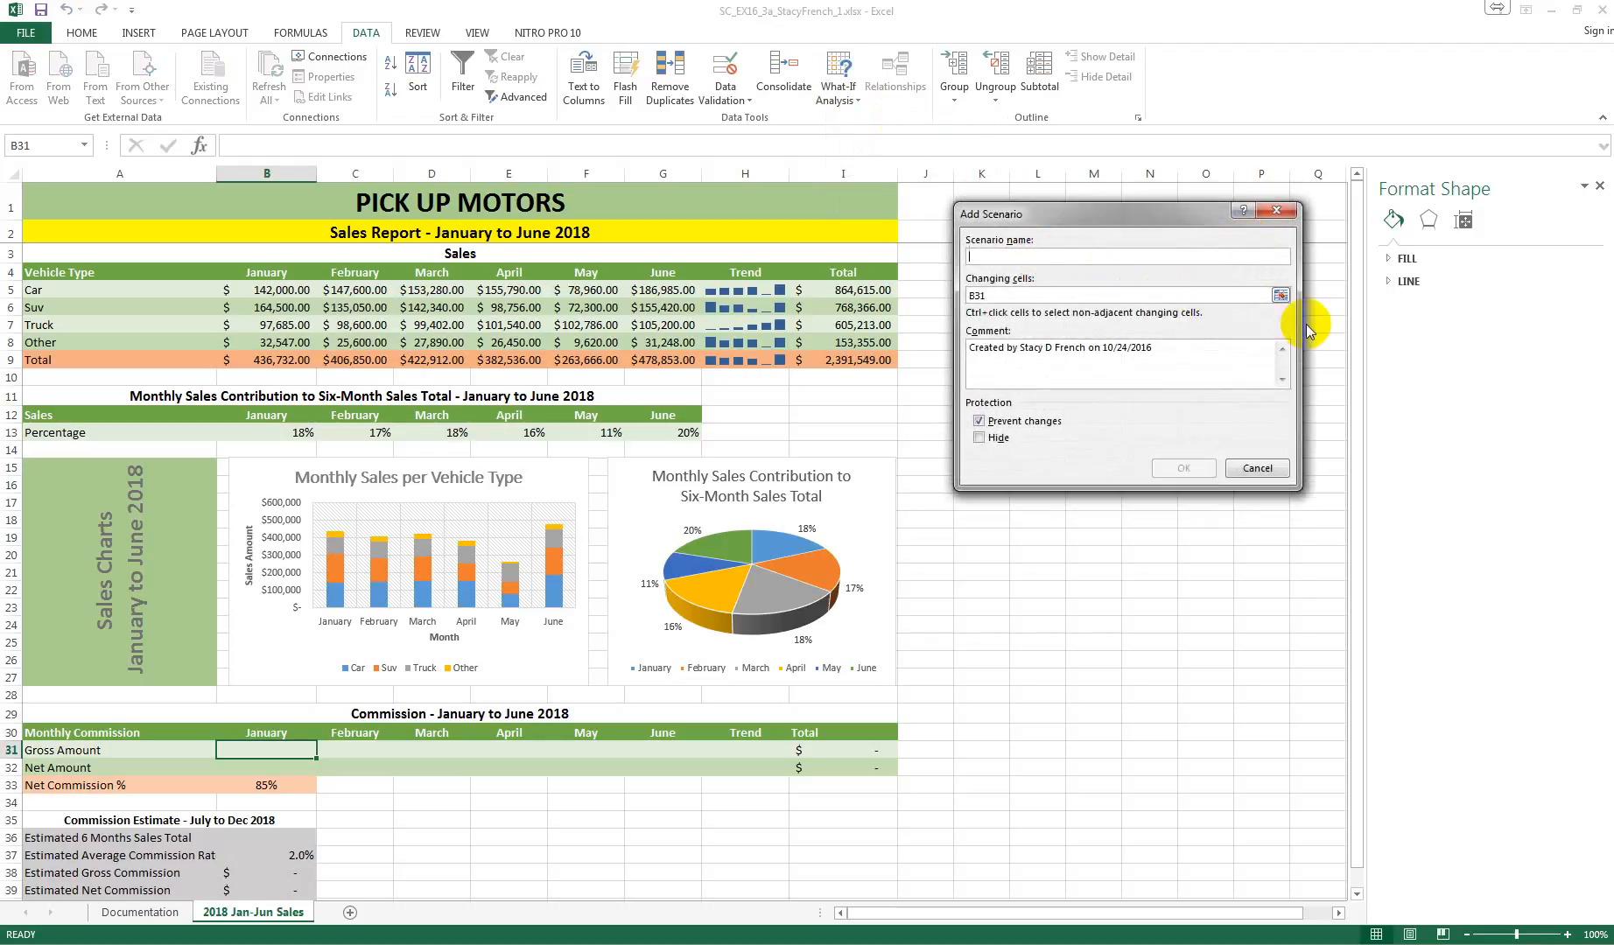
pyautogui.click(1257, 467)
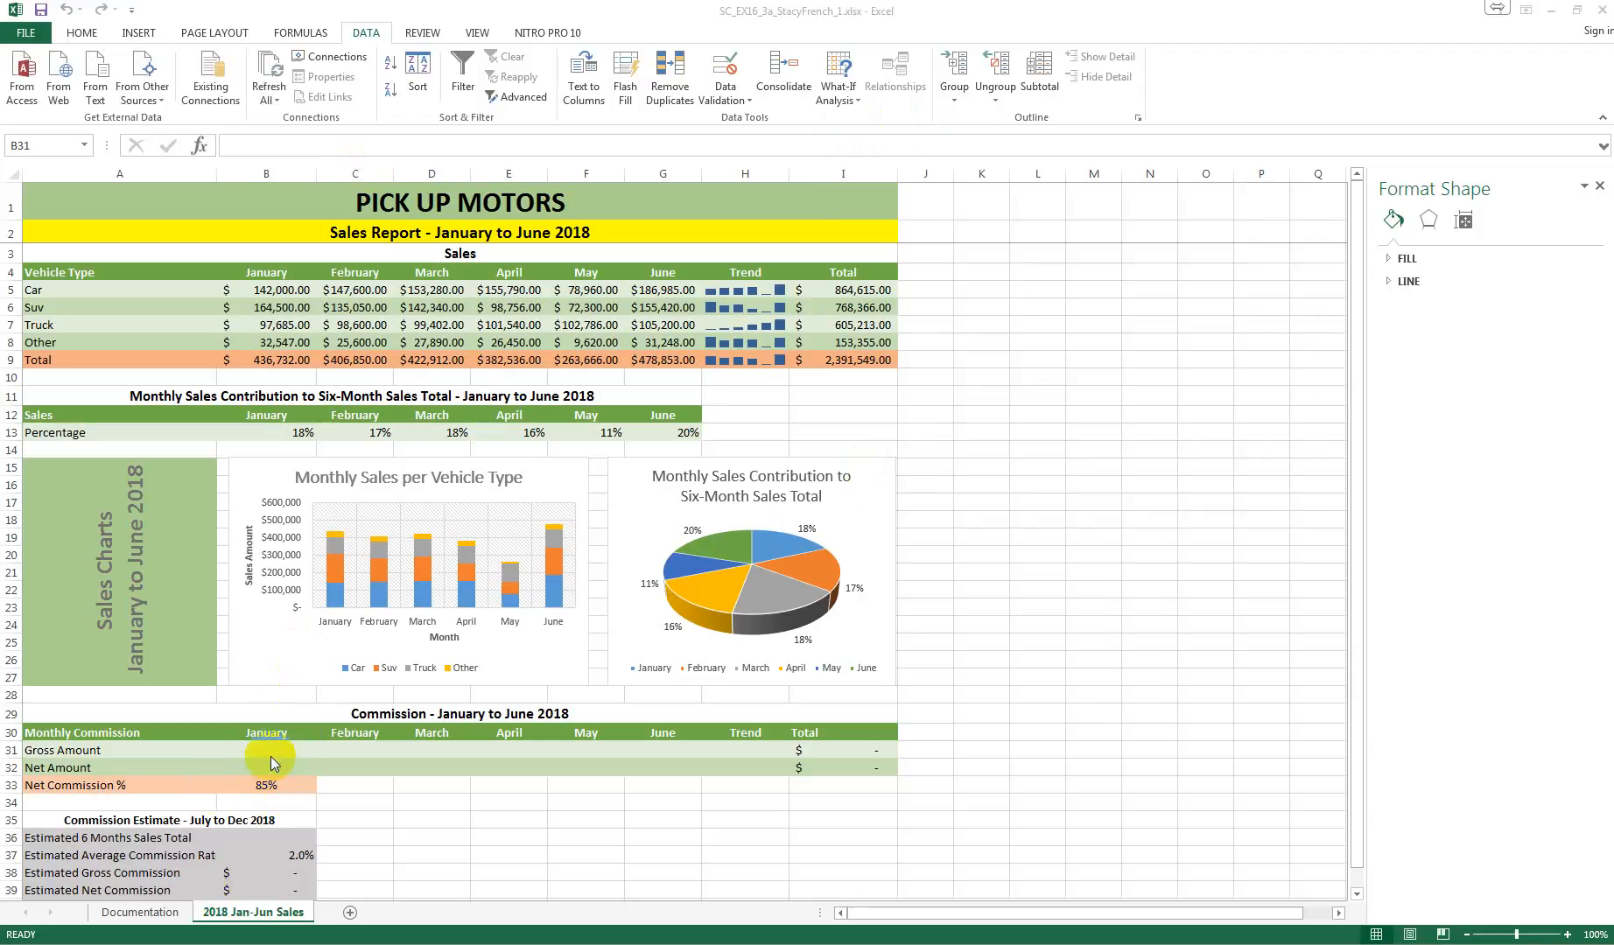
# Step: Insert an IF function in cell B31, the January Gross Amount, with the logical test B9>400000
pyautogui.click(267, 750)
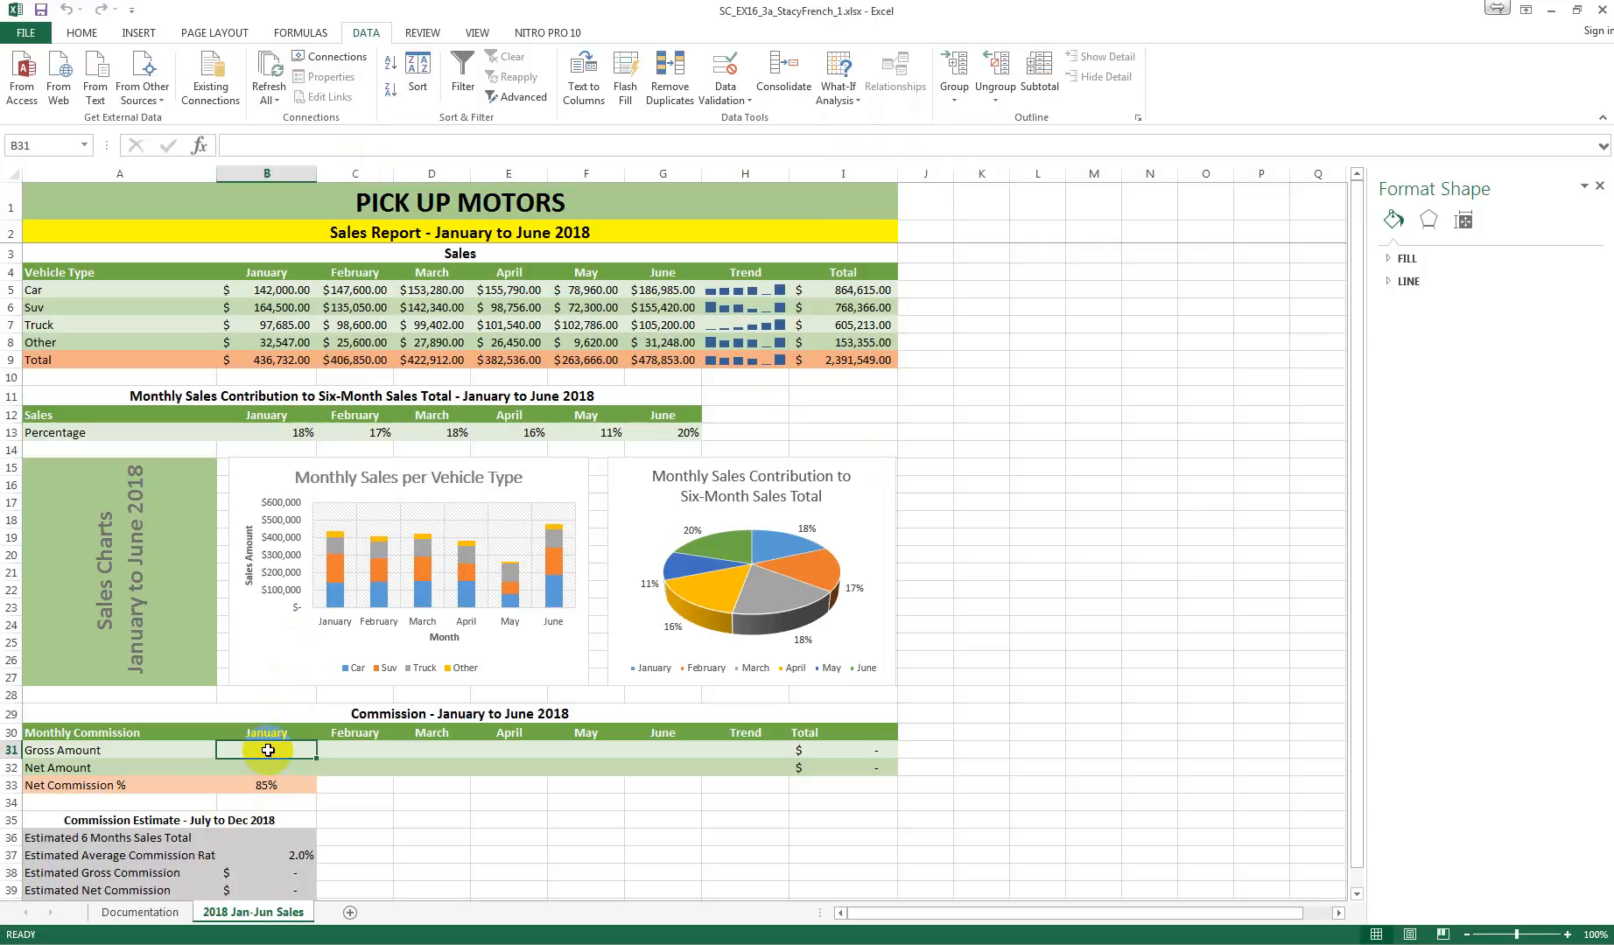
pyautogui.click(199, 146)
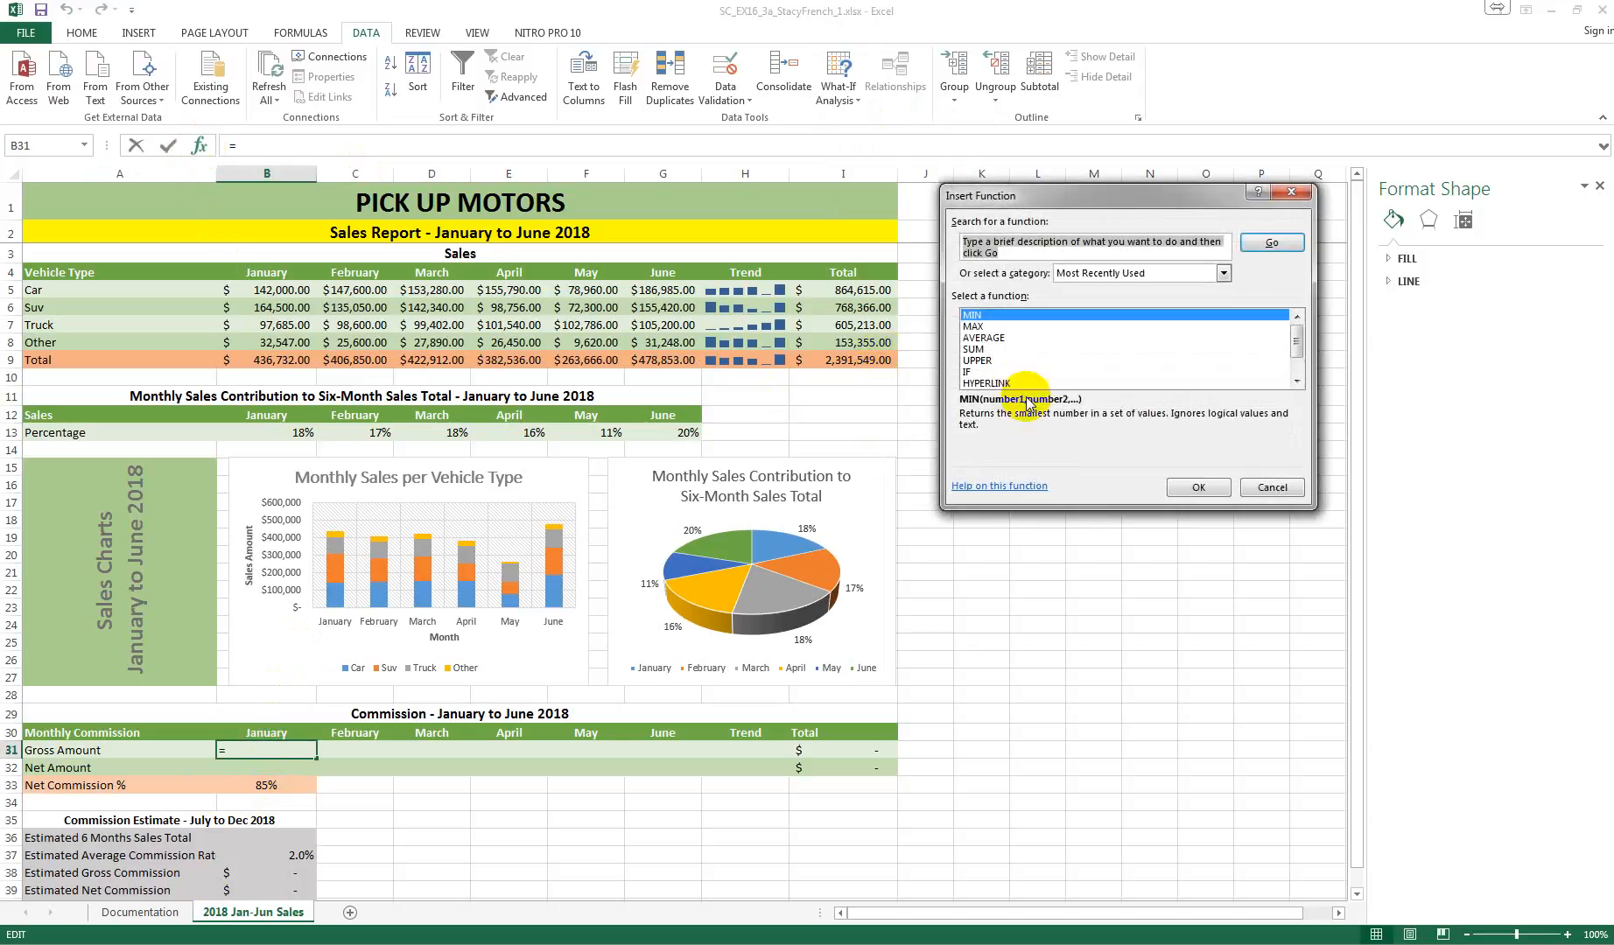
pyautogui.click(973, 372)
pyautogui.click(1198, 487)
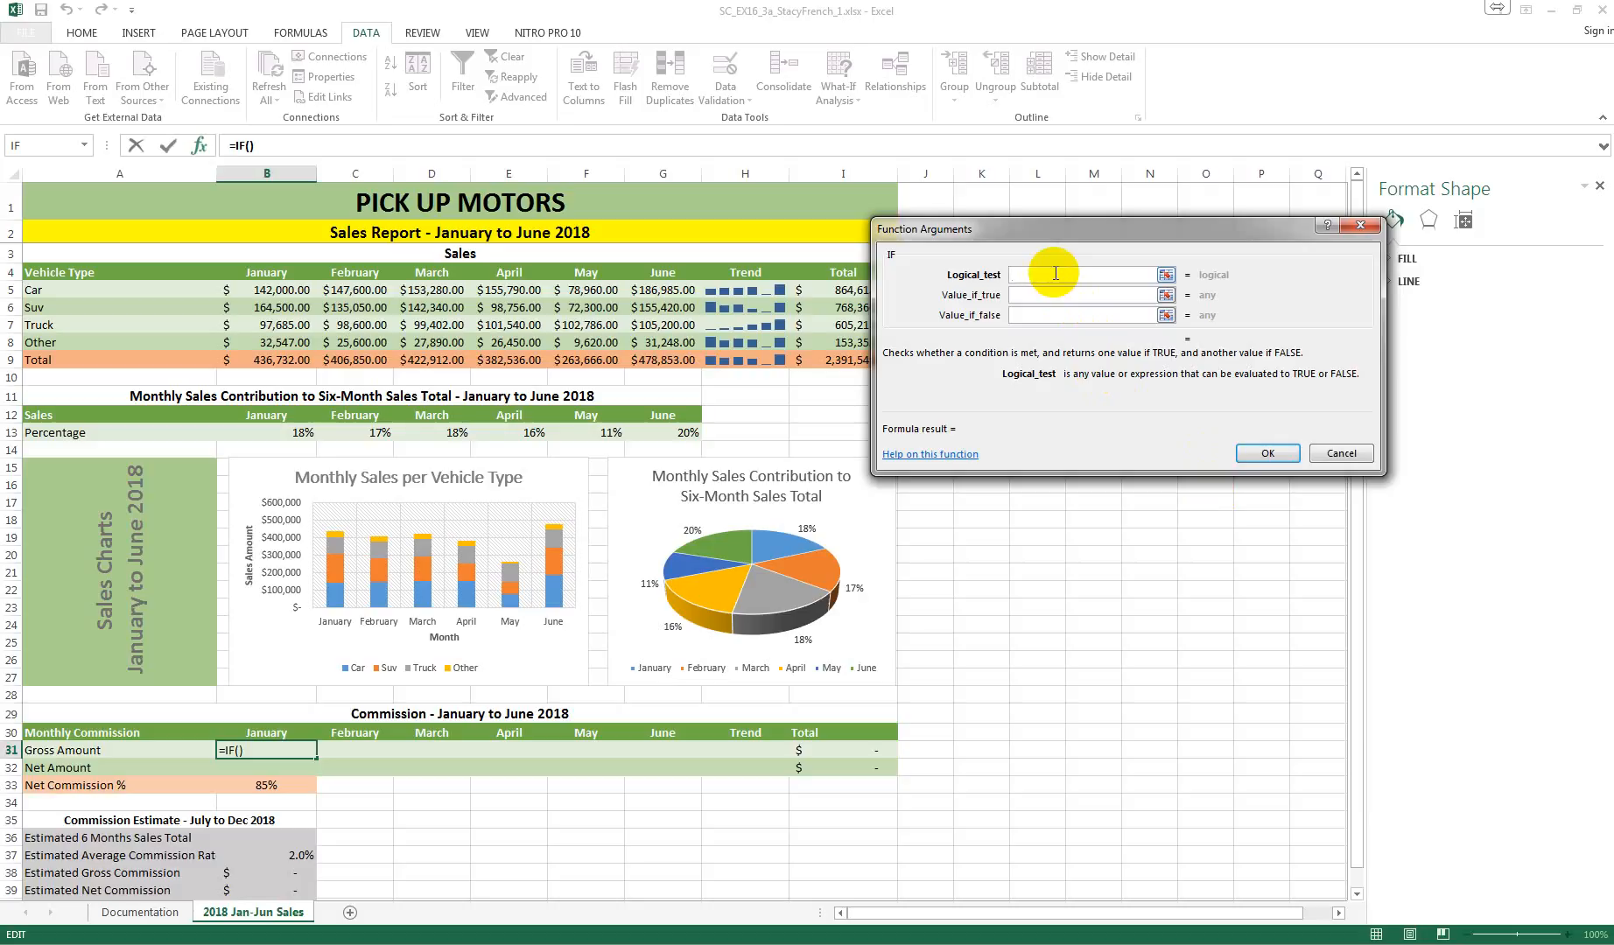
pyautogui.write('B9>400000')
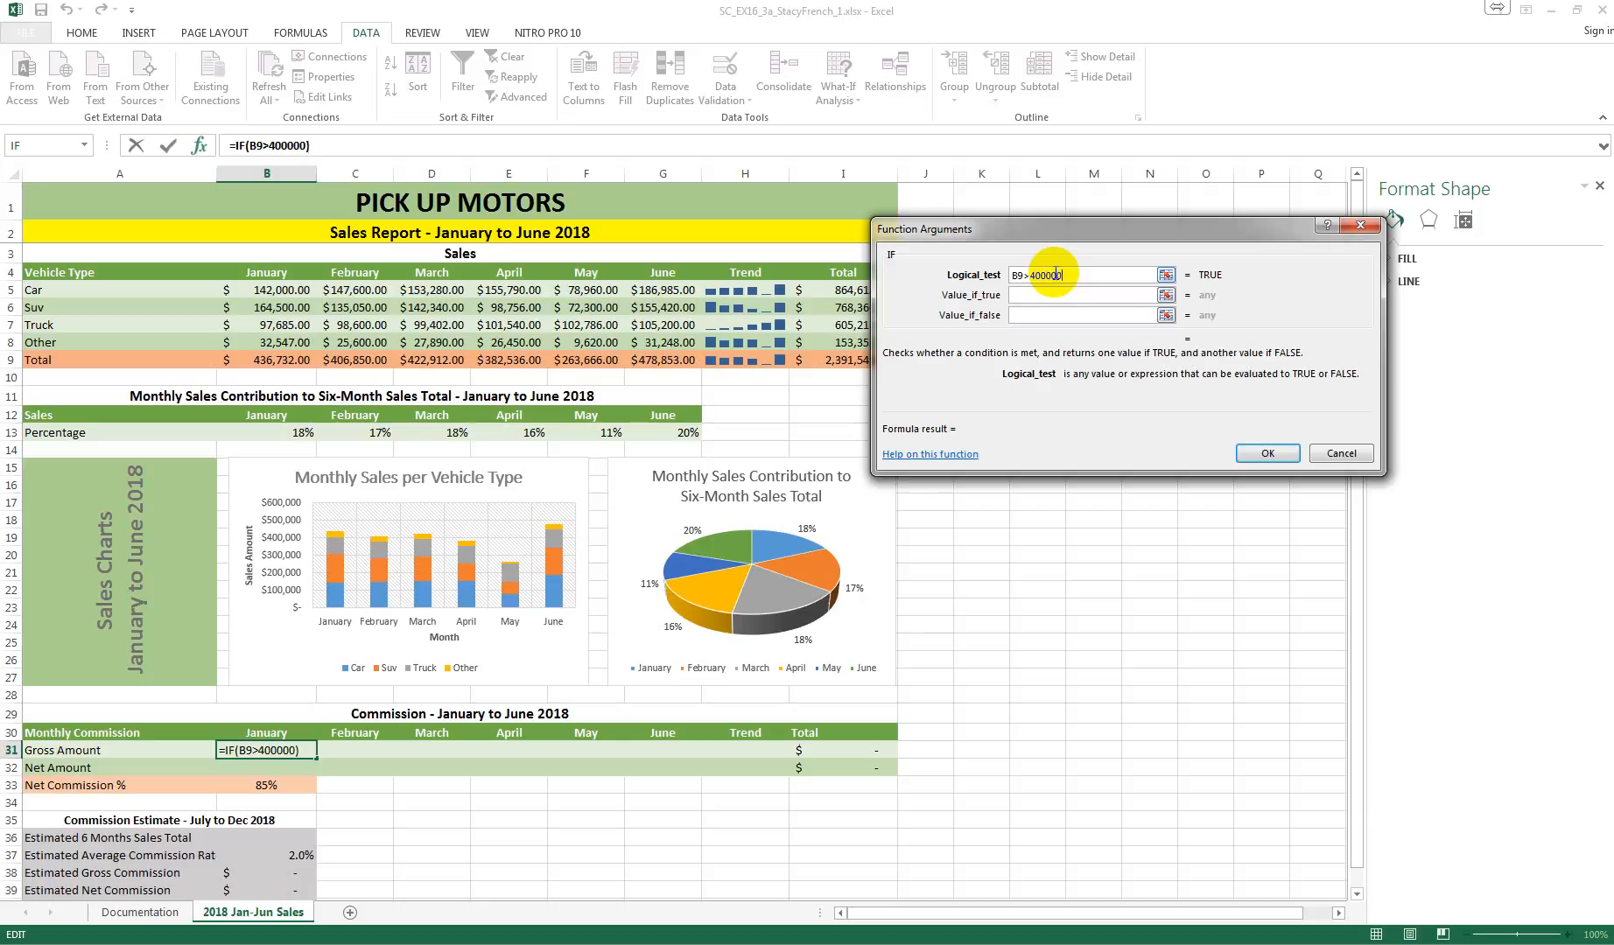
# Step: Set the IF function's value if true to B9*0.025
pyautogui.click(1051, 296)
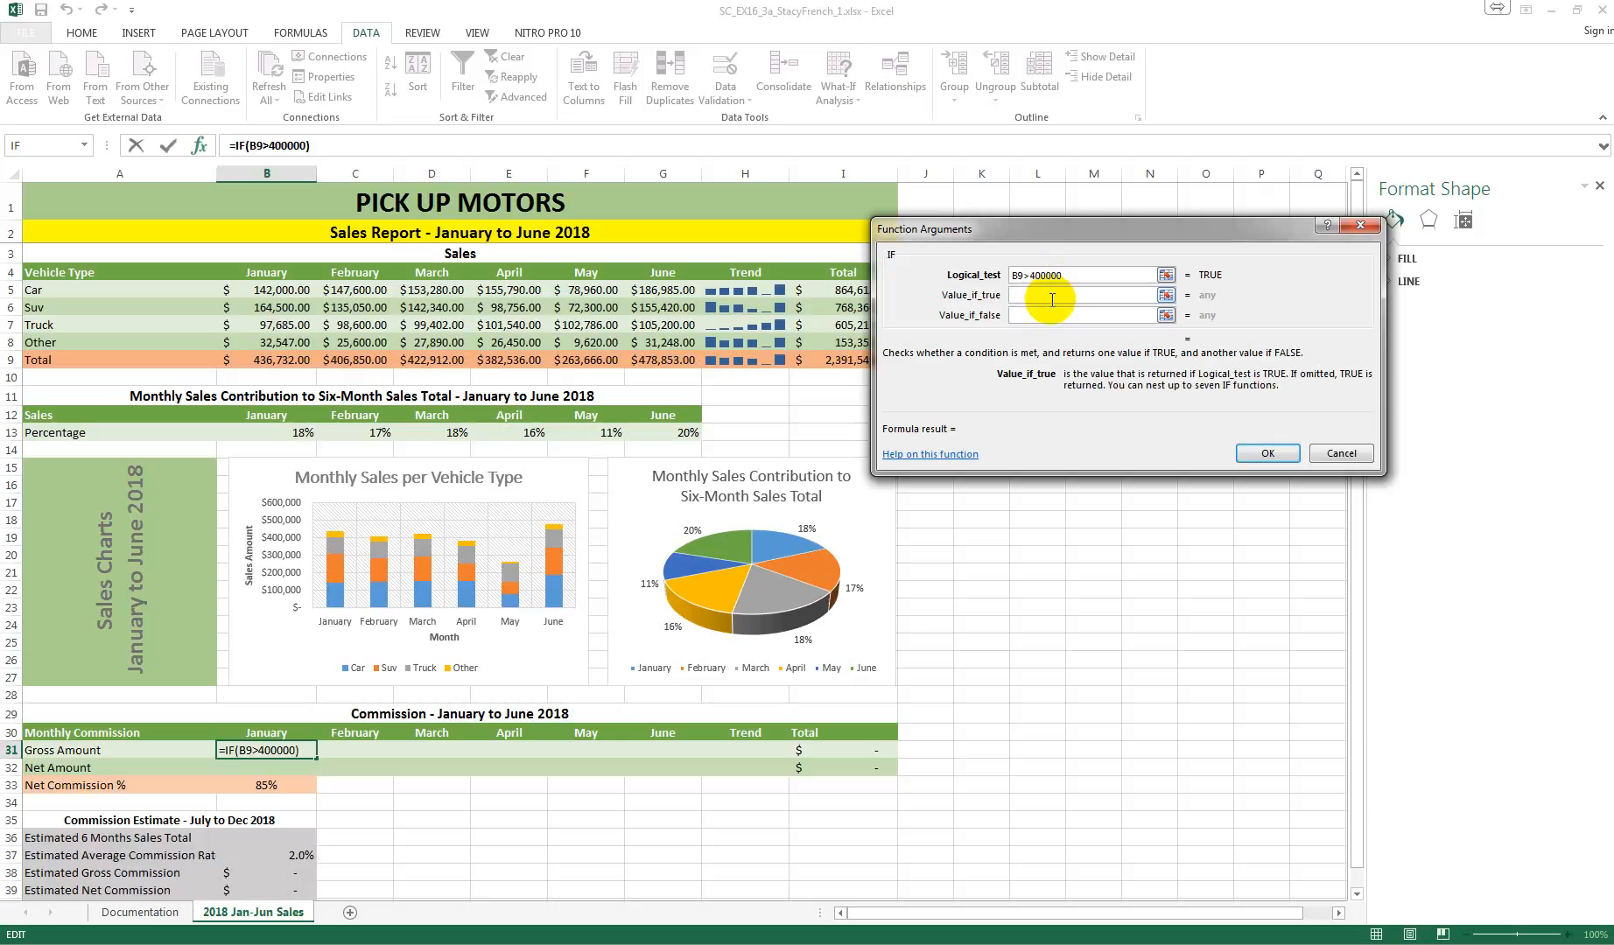
pyautogui.write('B9')
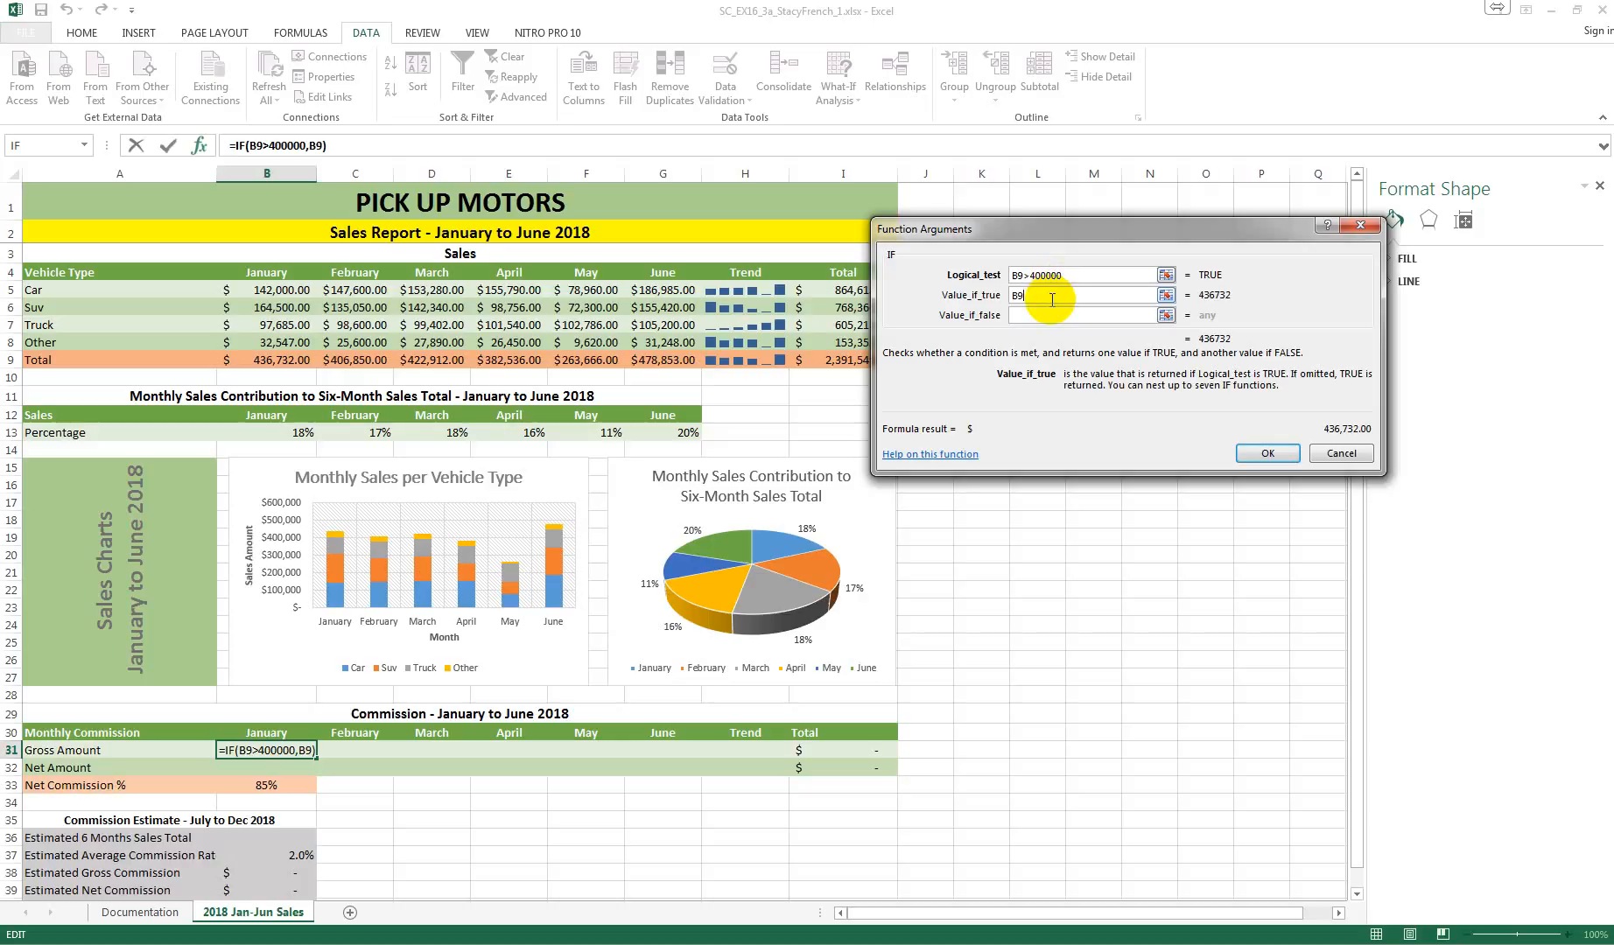
pyautogui.write('*')
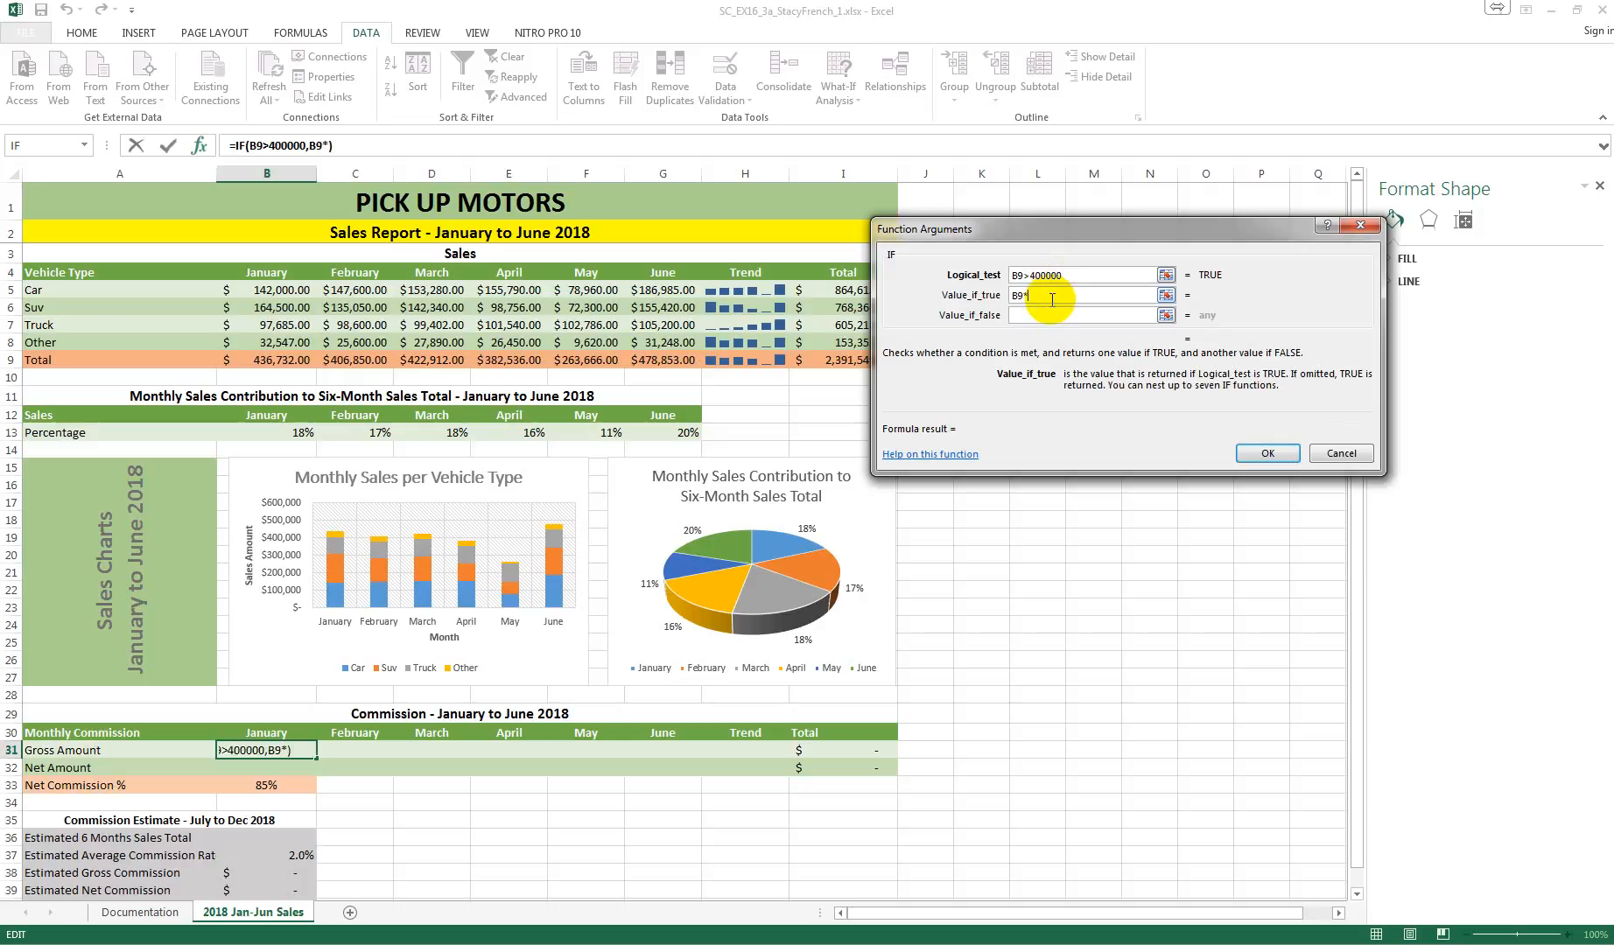
pyautogui.write('0.025')
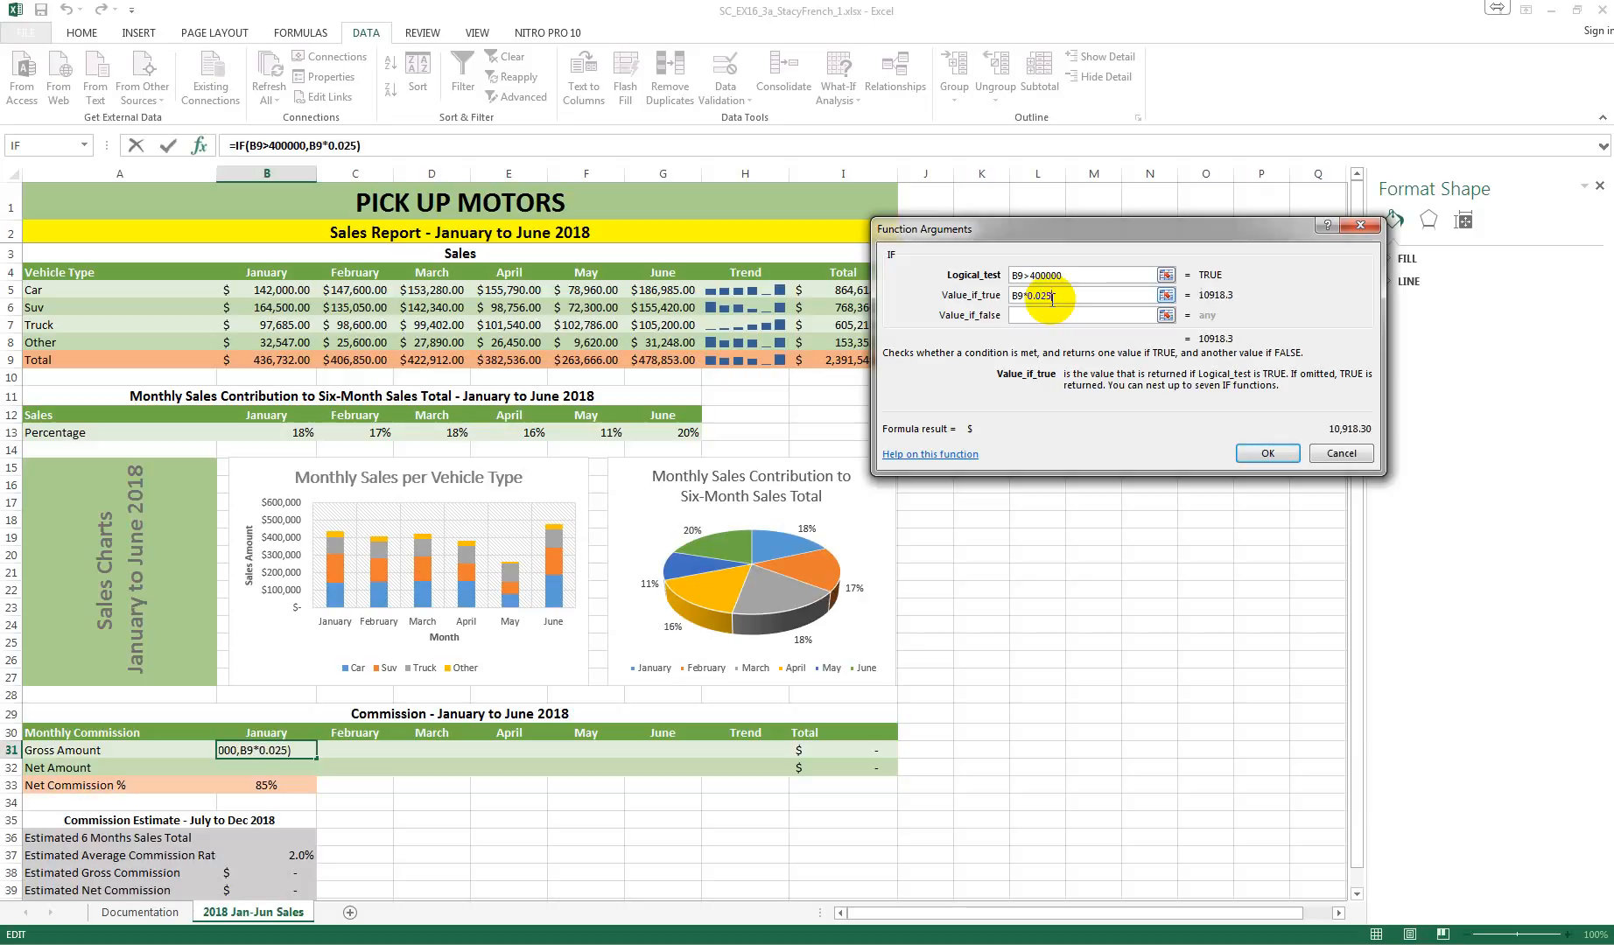
# Step: Set the IF function's value if false to B9*0.015 and fill the Gross Amount formula from B31 across to G31
pyautogui.click(1053, 317)
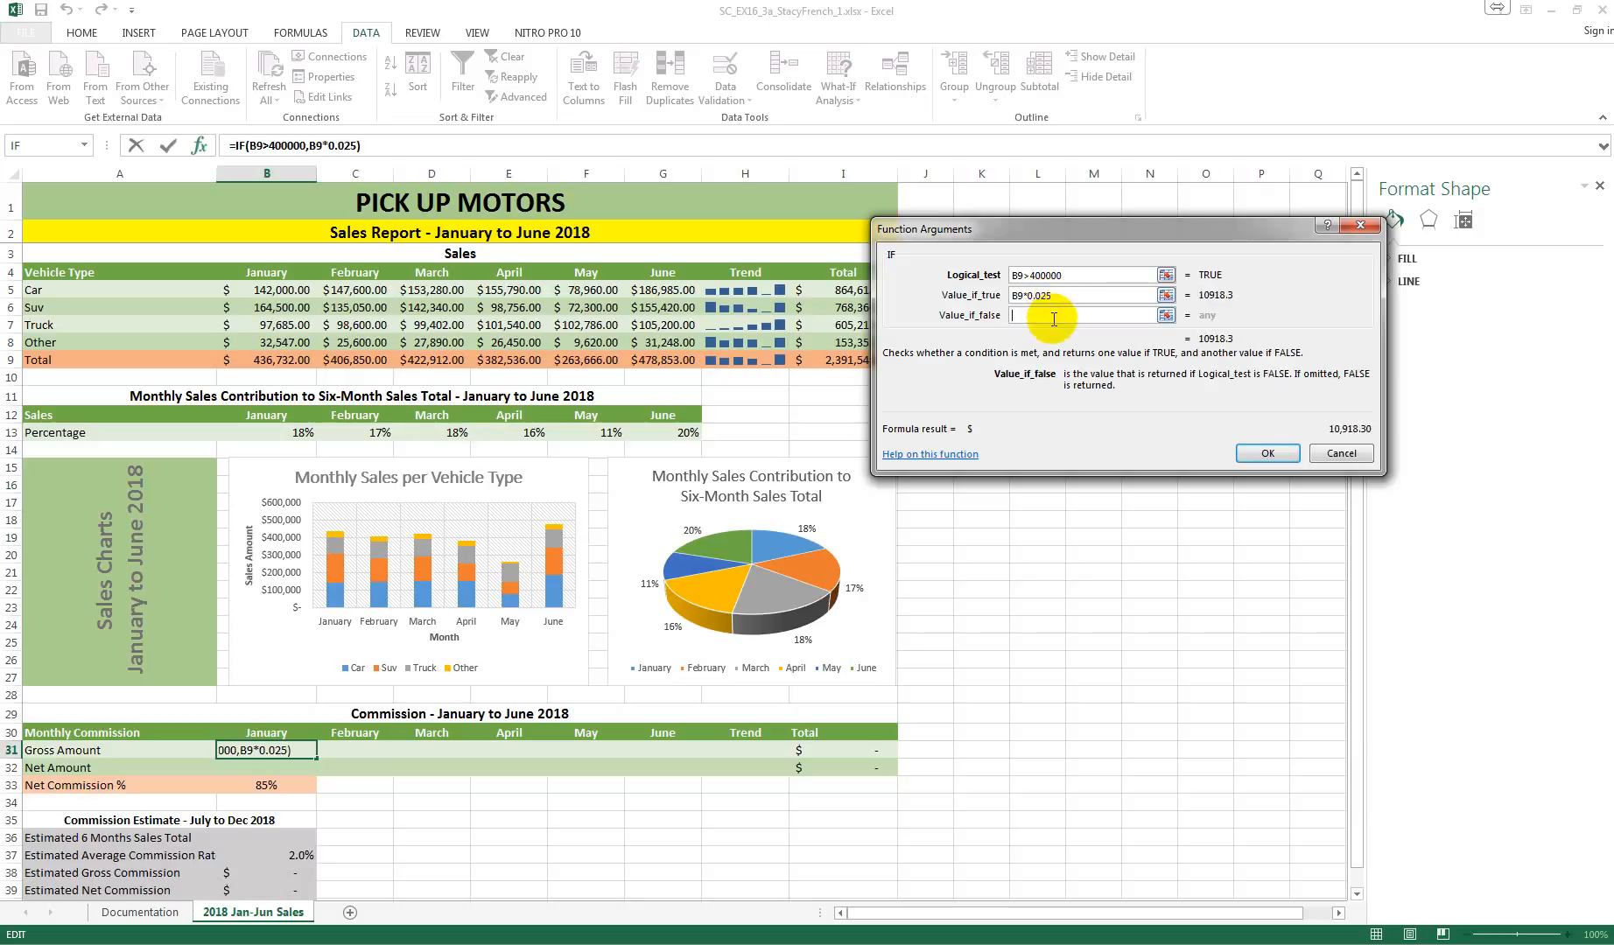
pyautogui.write('B9*')
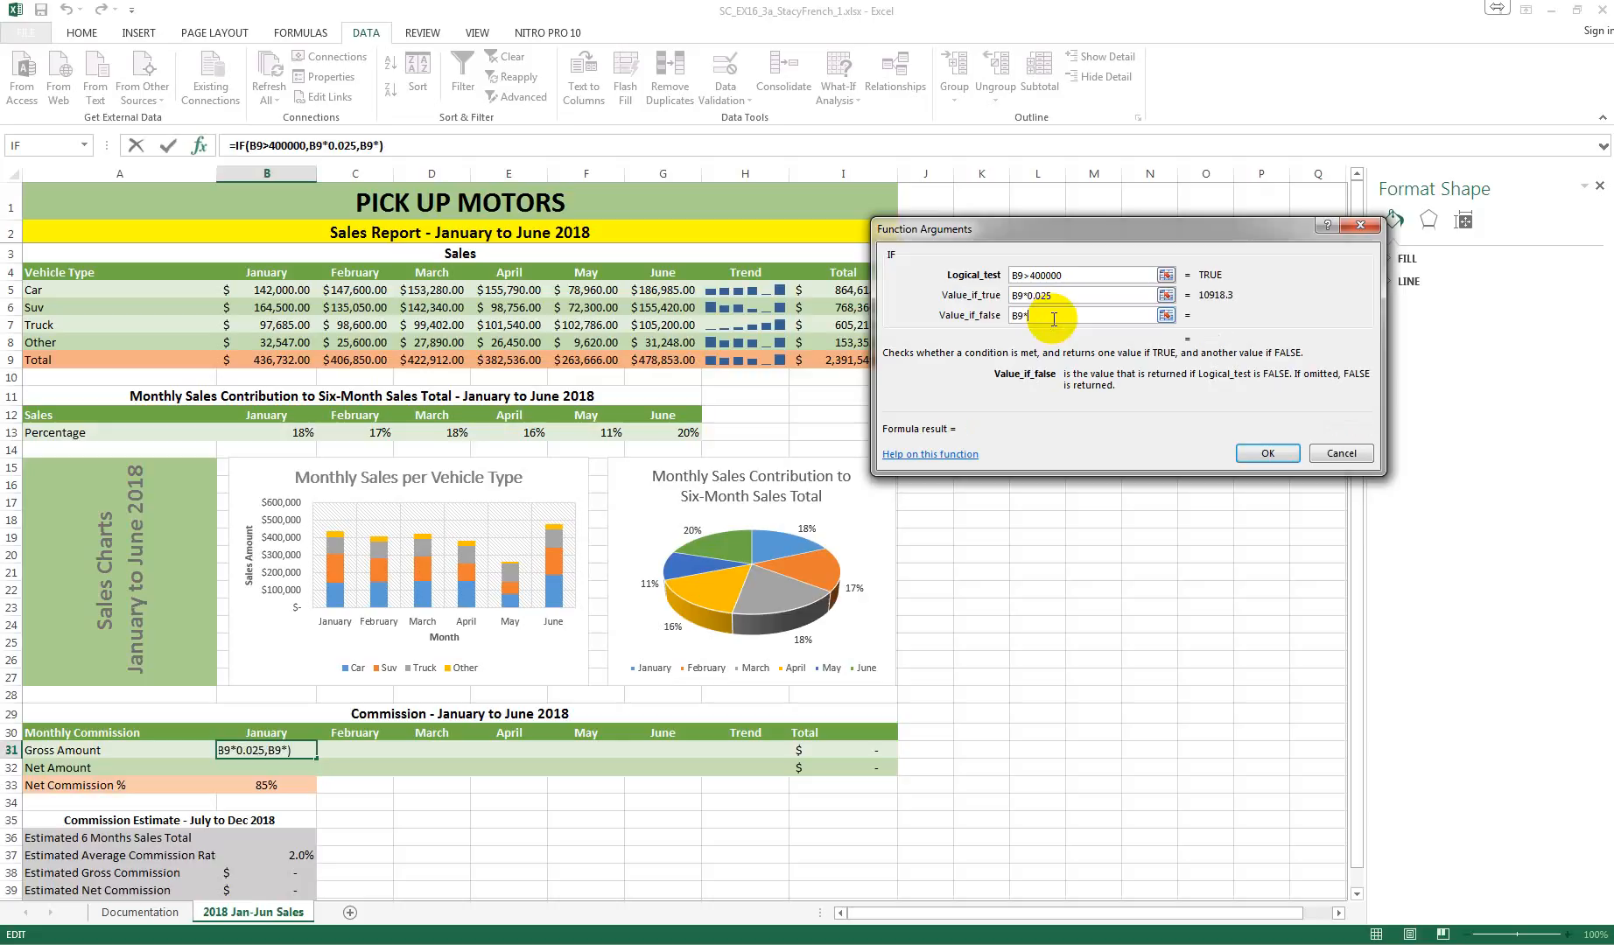
pyautogui.write('0.015')
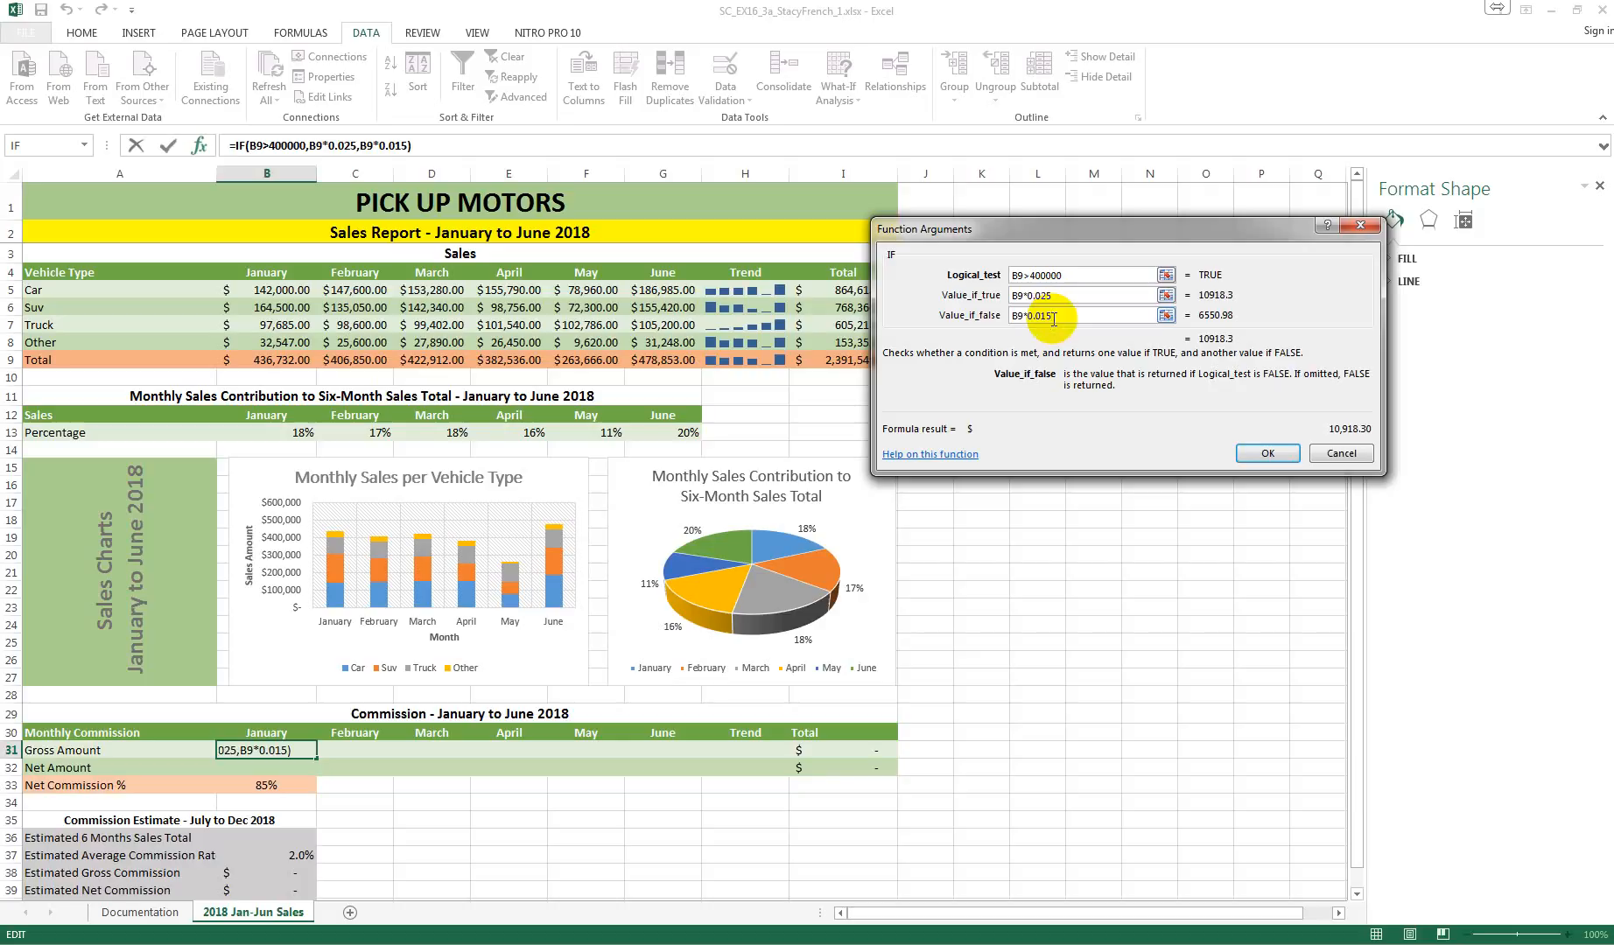
pyautogui.click(1267, 452)
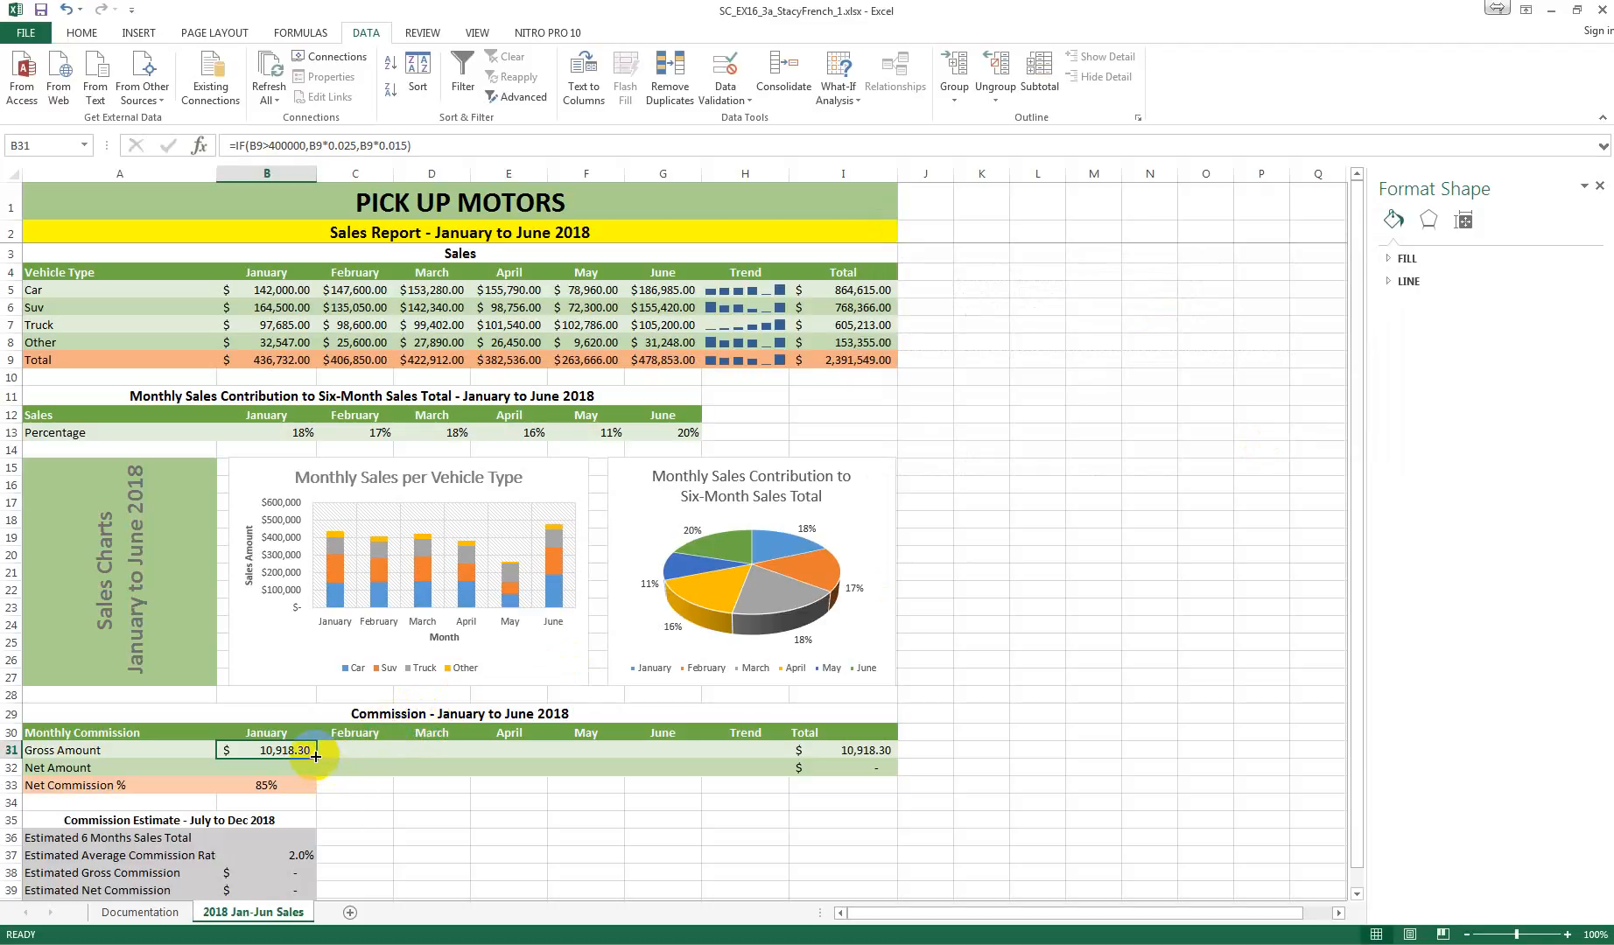
pyautogui.moveTo(315, 755); pyautogui.dragTo(677, 760)
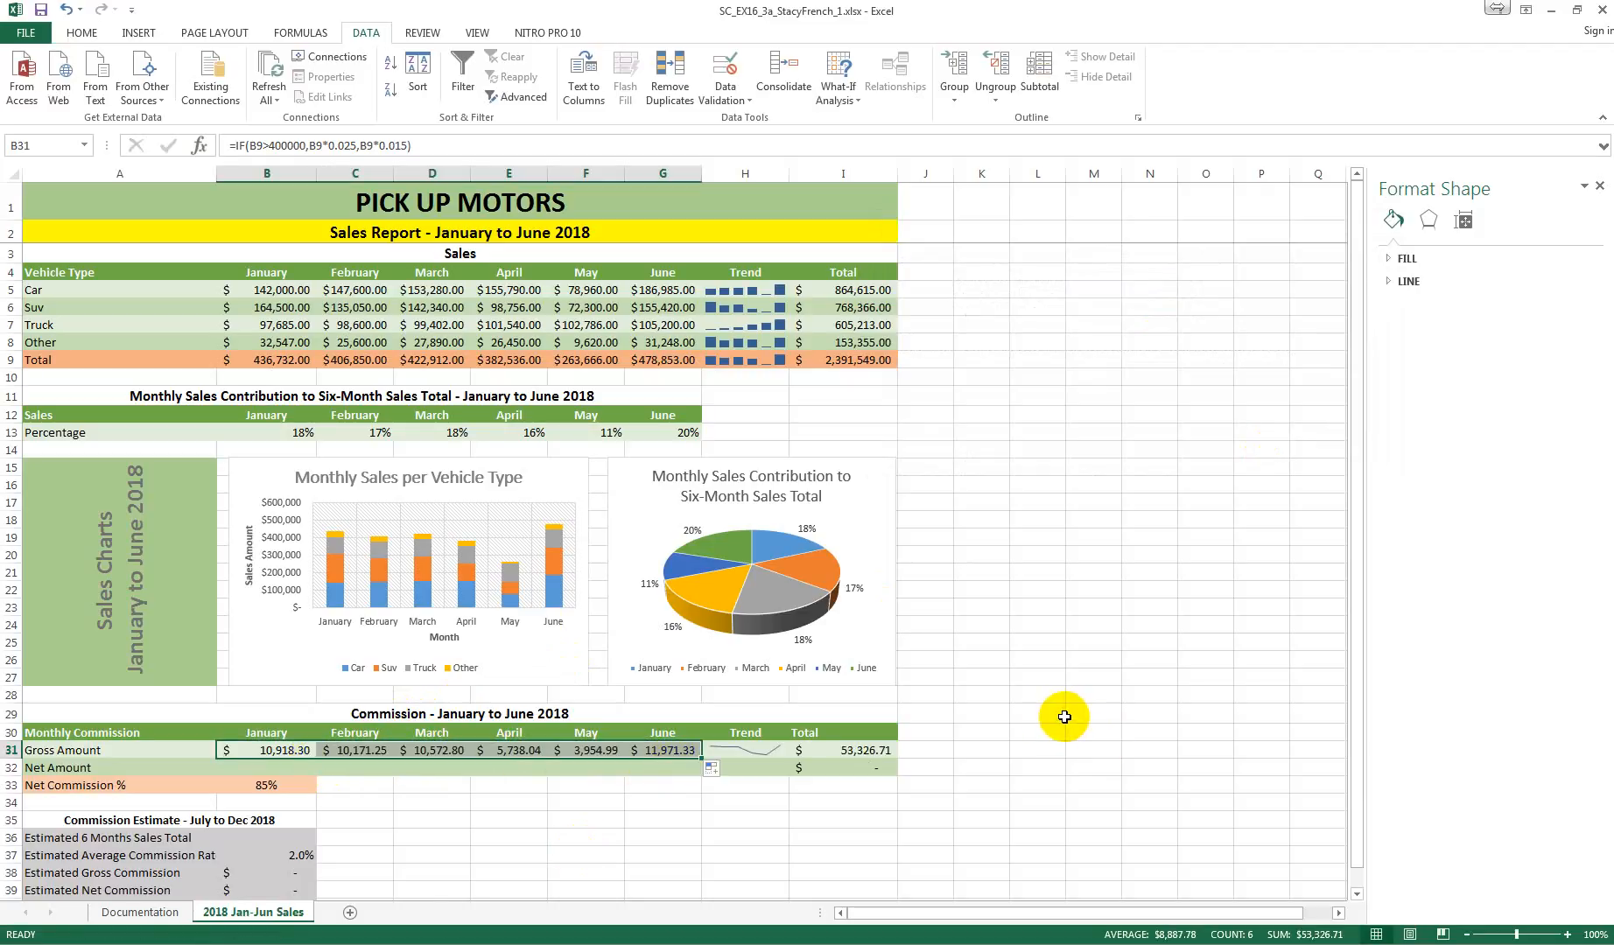
# Step: Select cell B32, the January Net Amount in the commission table
pyautogui.hotkey('alt', 'Tab')
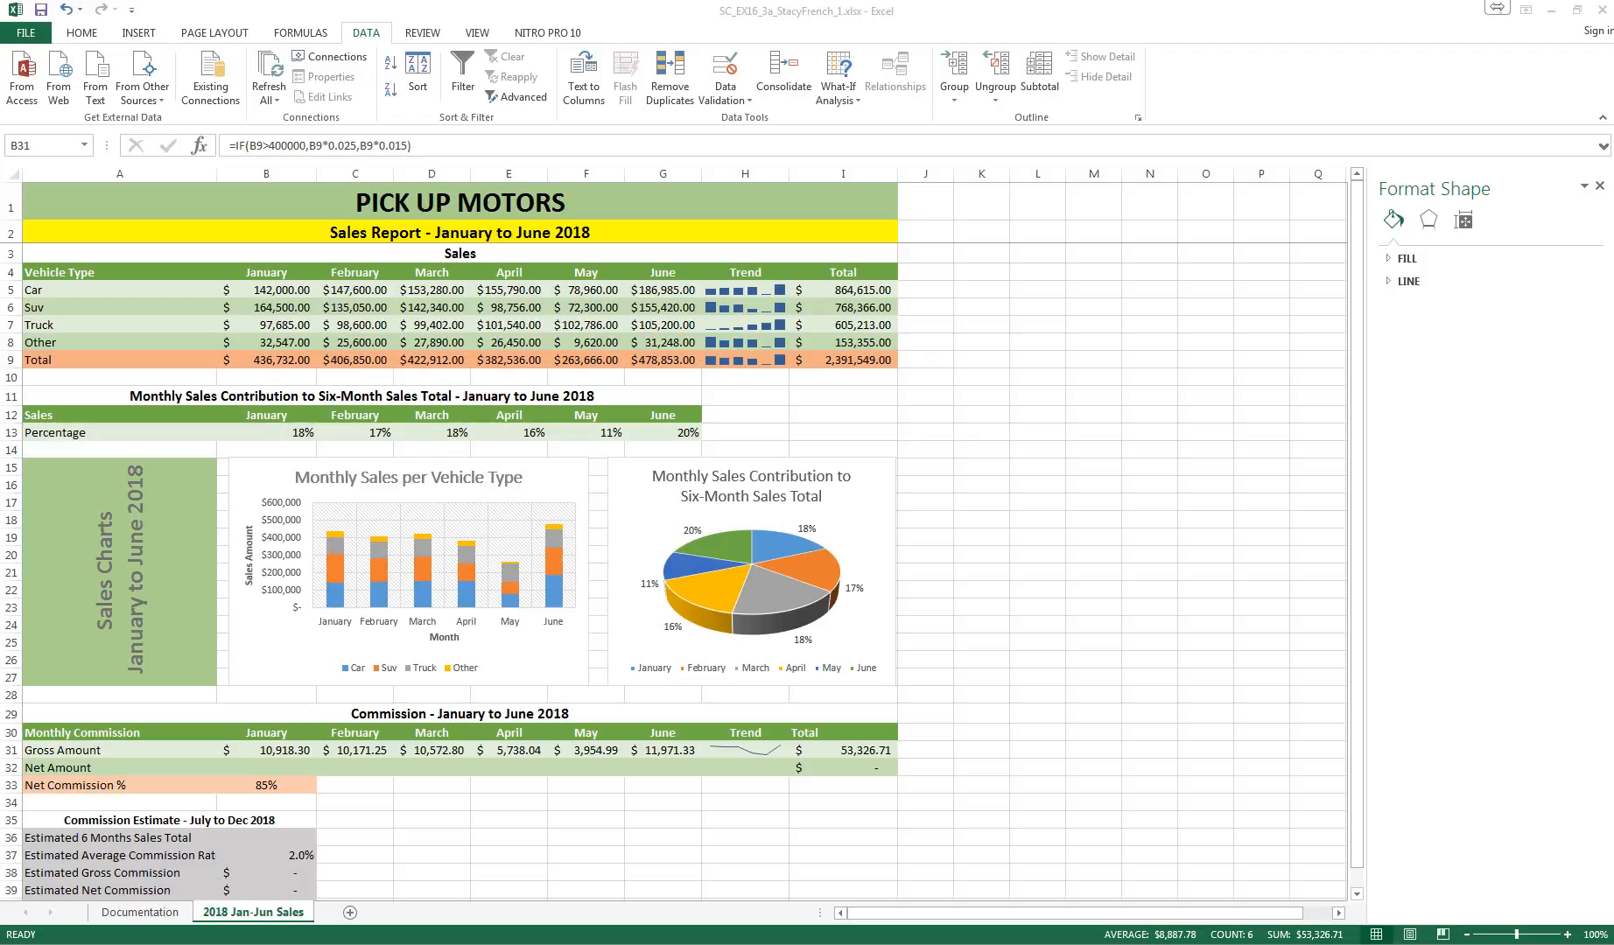
pyautogui.click(277, 763)
pyautogui.click(274, 767)
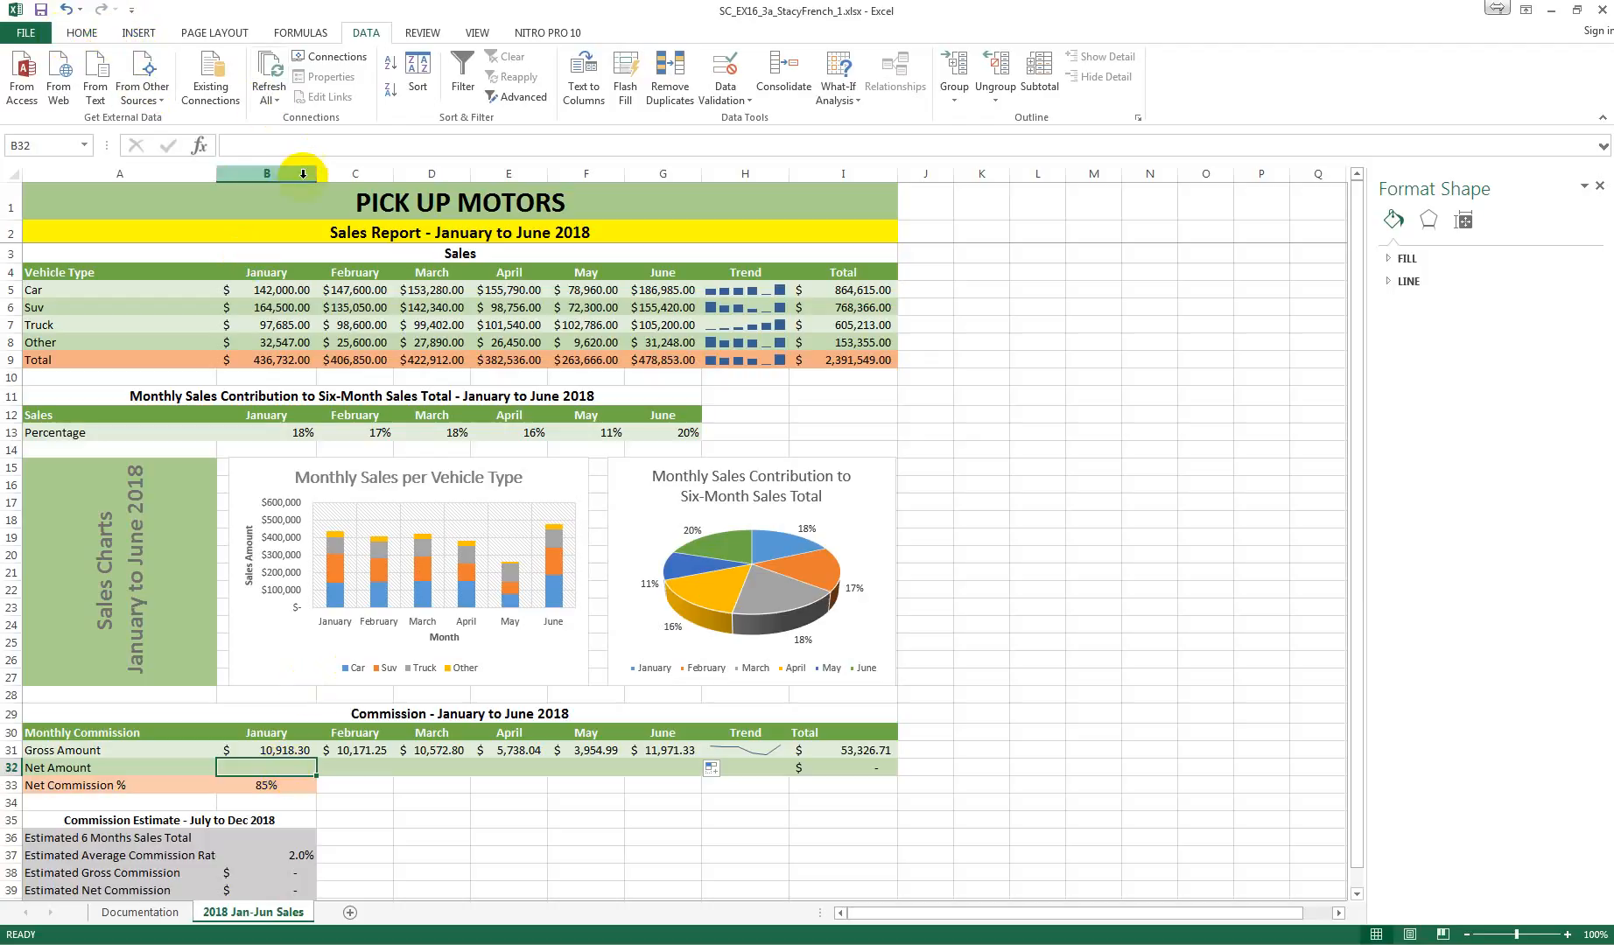
pyautogui.click(199, 145)
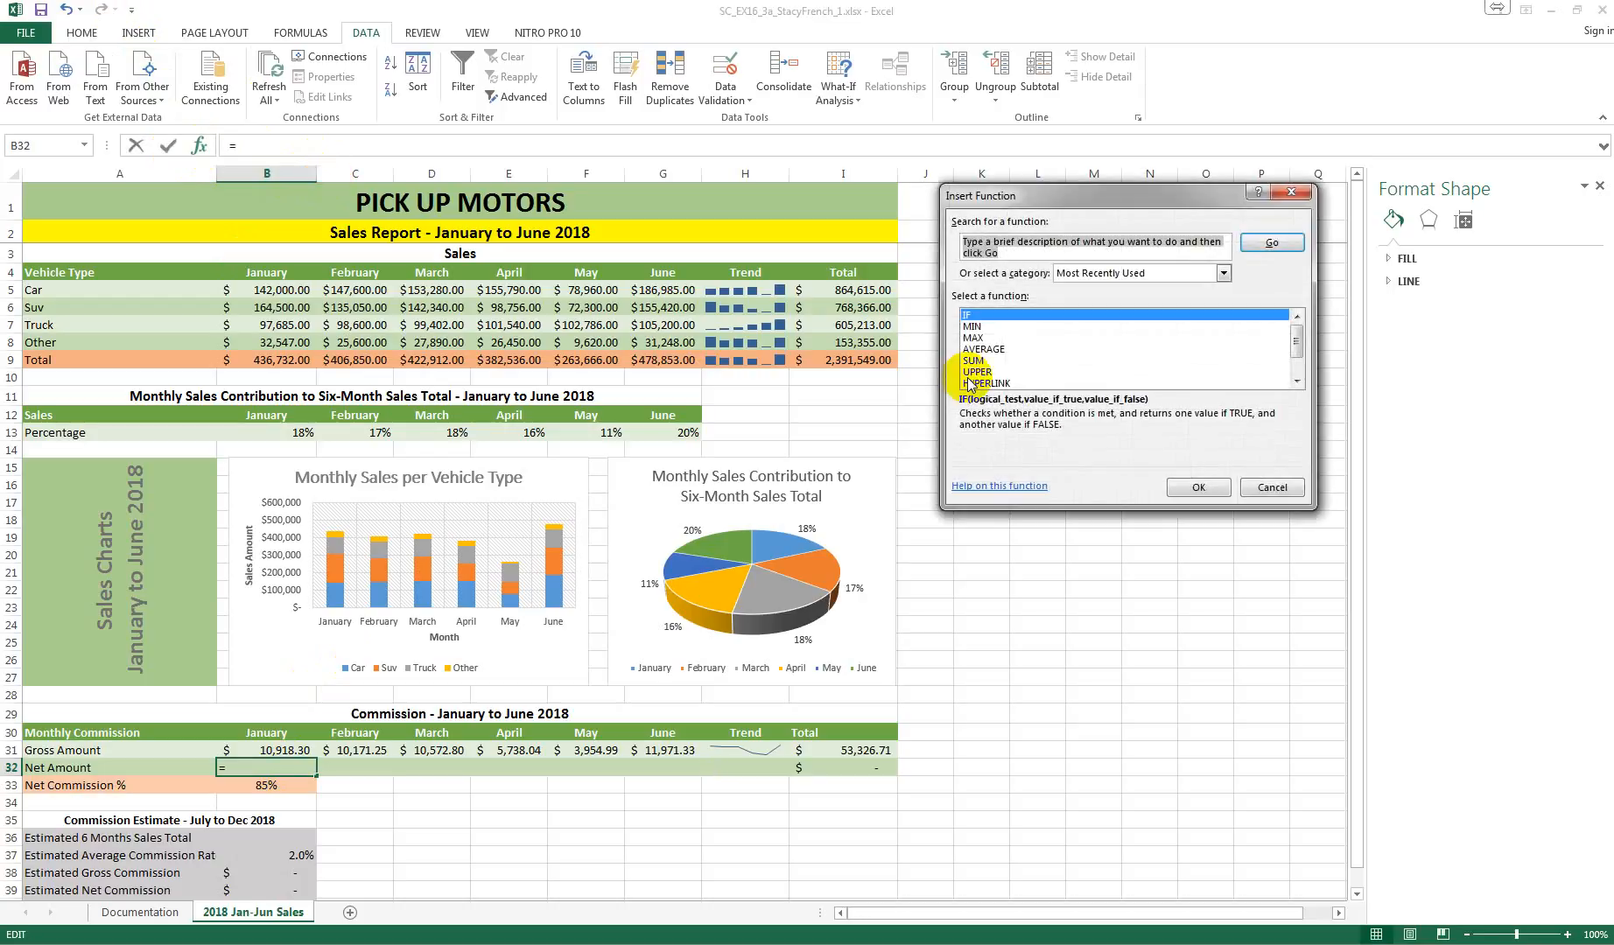
pyautogui.click(1297, 383)
pyautogui.click(1297, 382)
pyautogui.click(1296, 382)
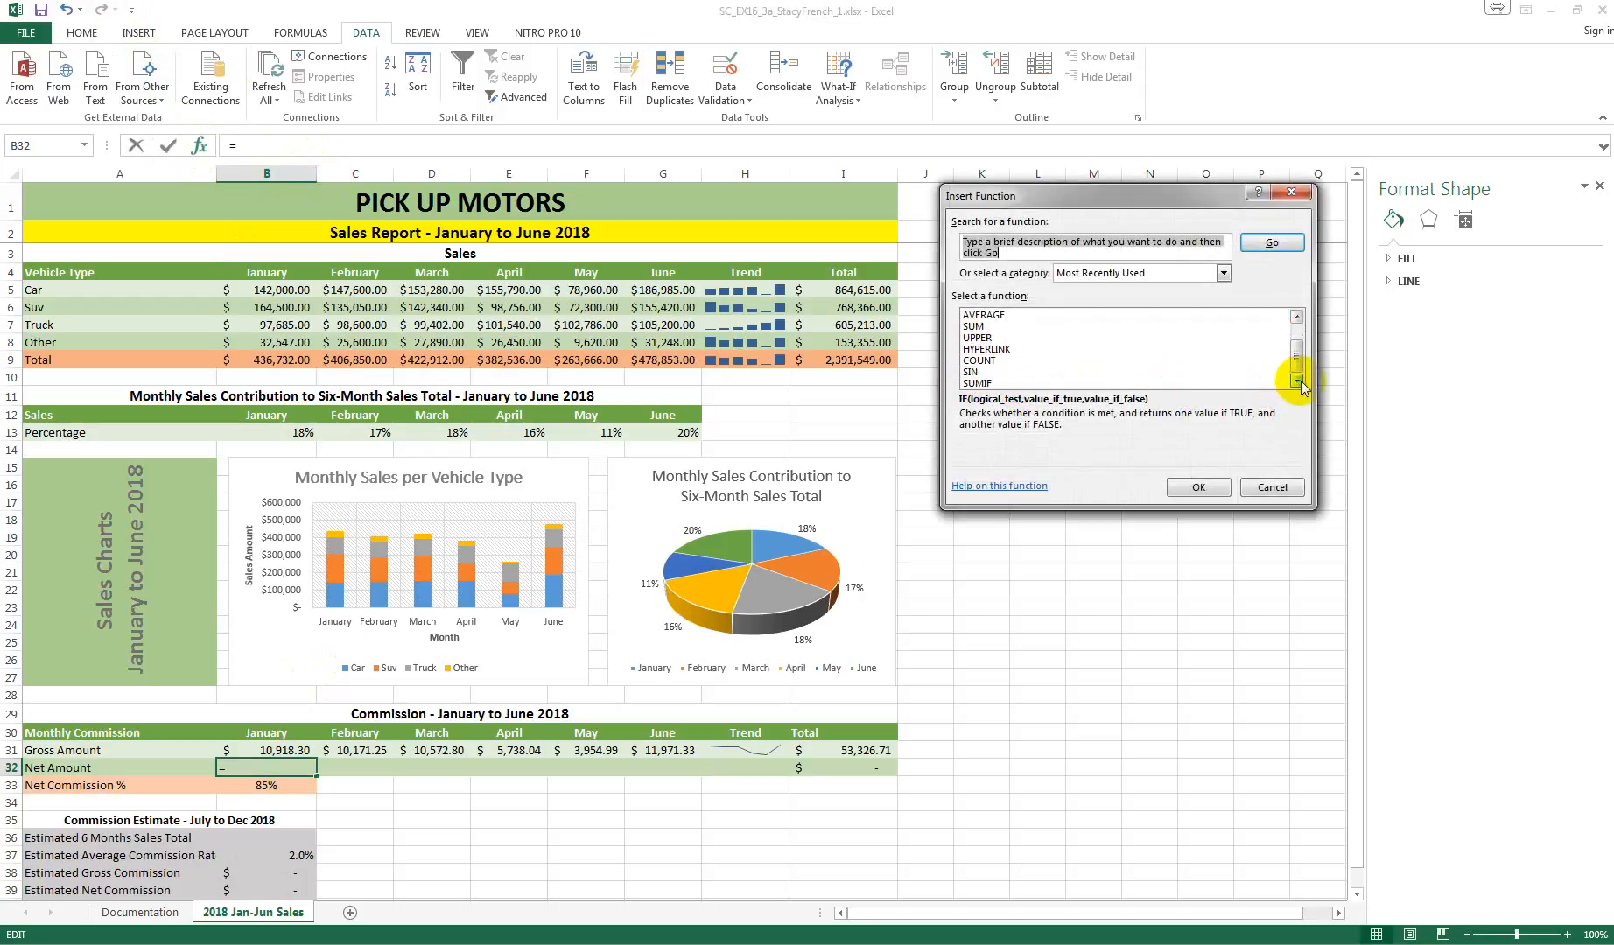
pyautogui.click(1266, 488)
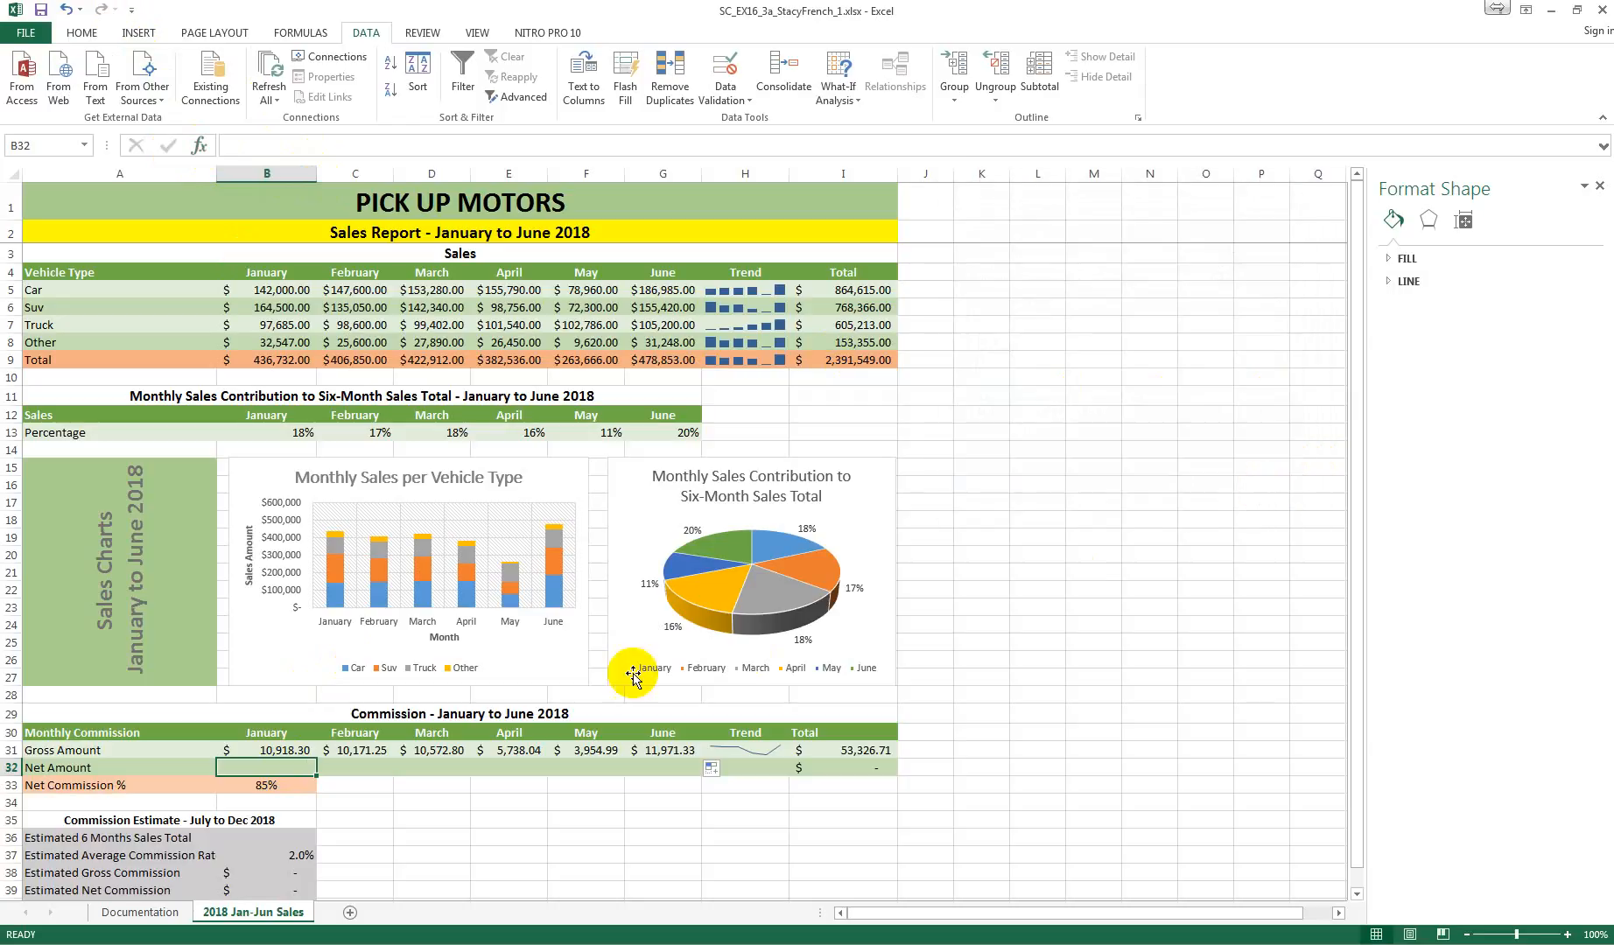
# Step: Enter the formula =B31*B33 in cell B32 to calculate the January net commission
pyautogui.write('=')
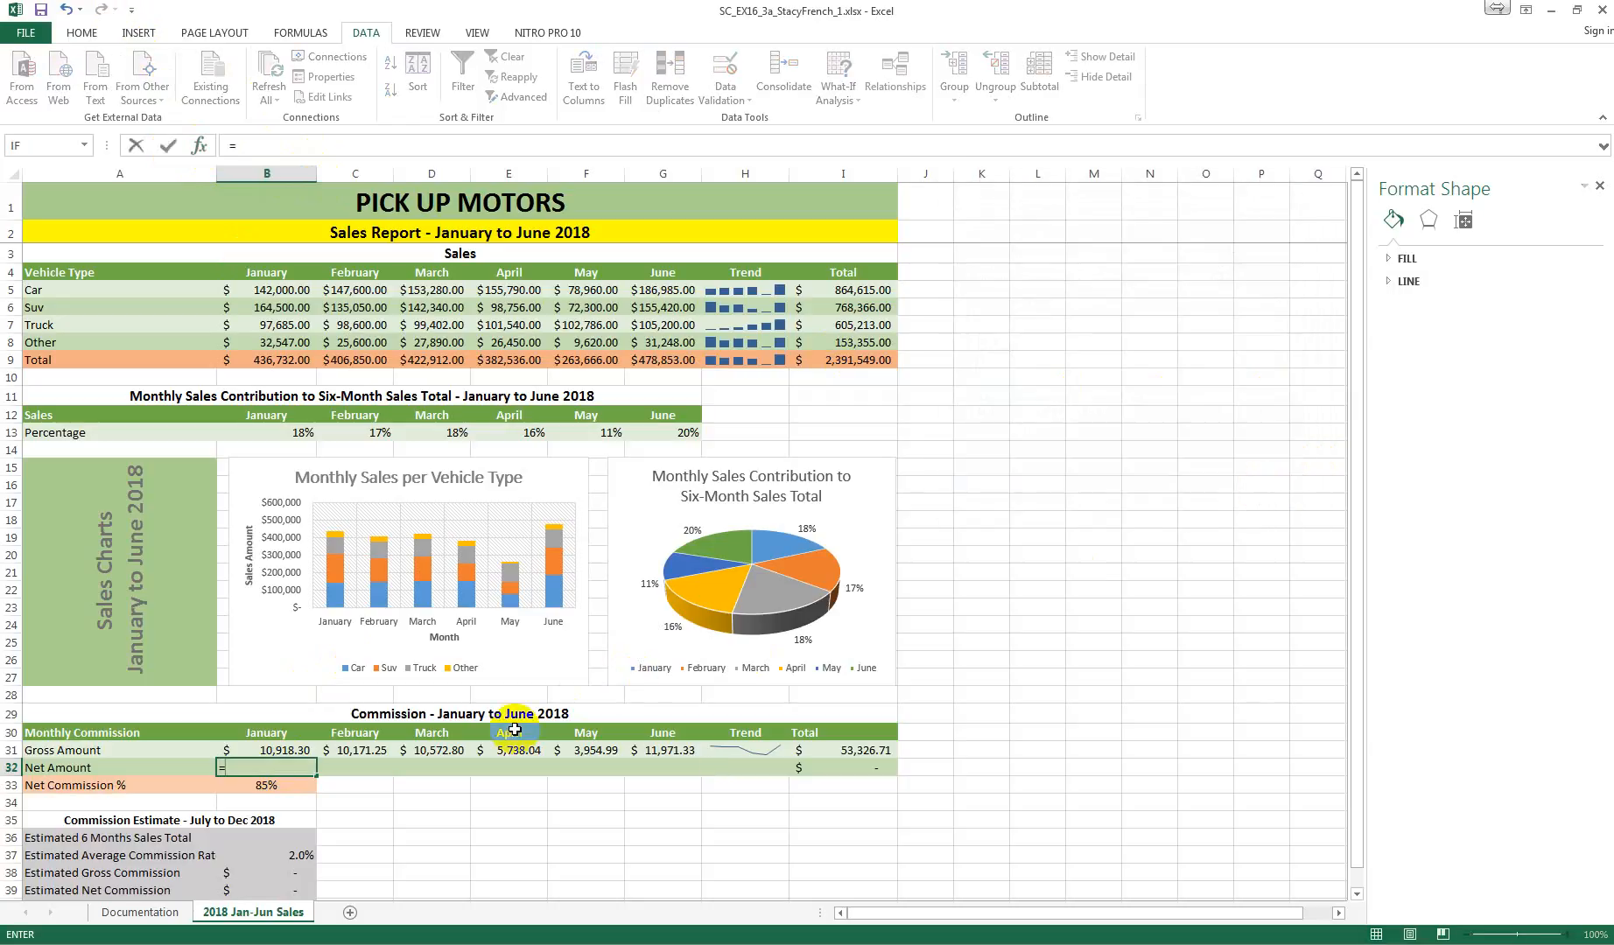
pyautogui.write('B')
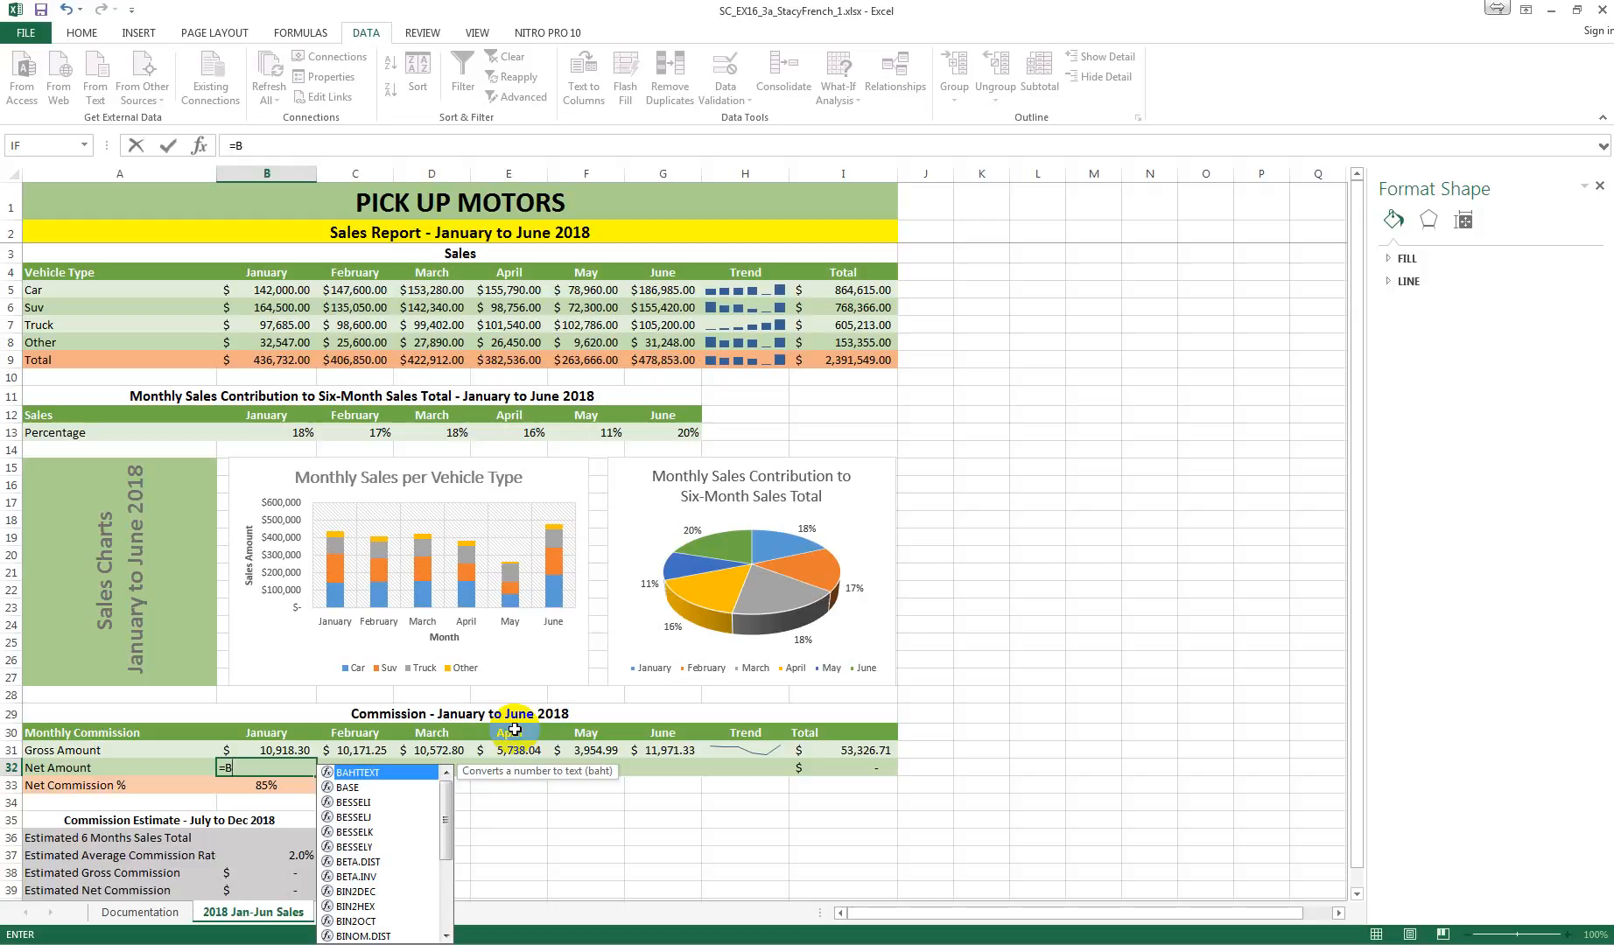
pyautogui.write('31')
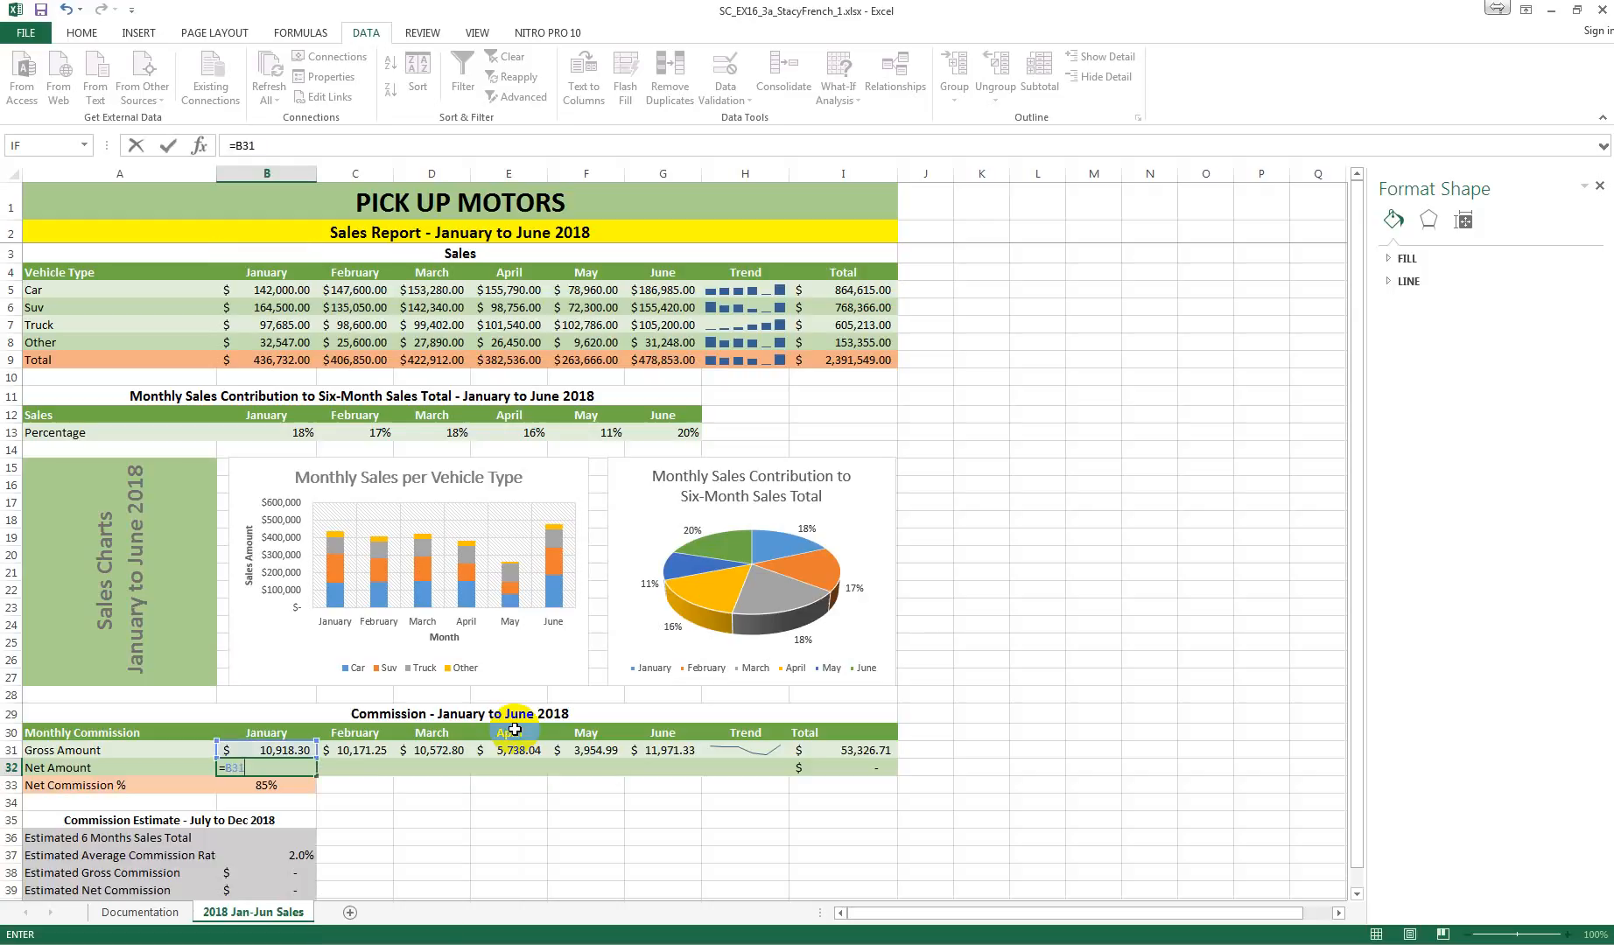
pyautogui.write('*B33')
pyautogui.press('Left')
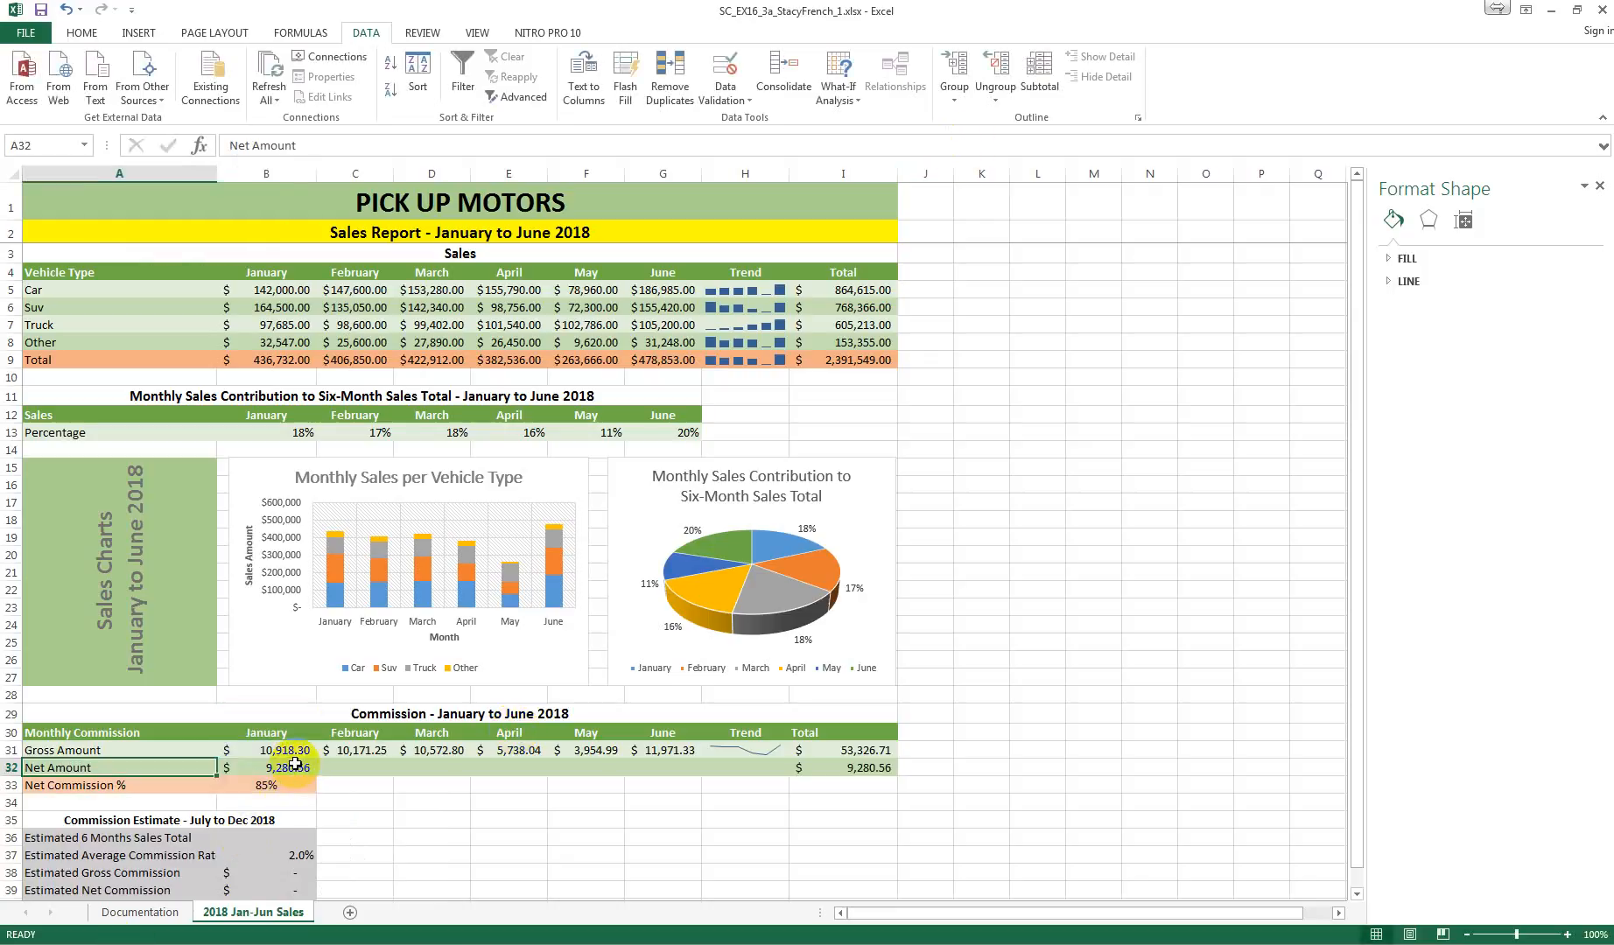
# Step: Make the commission percentage reference absolute in cell B32, changing the January Net Amount formula to =B31*$B$33
pyautogui.click(270, 766)
pyautogui.click(267, 145)
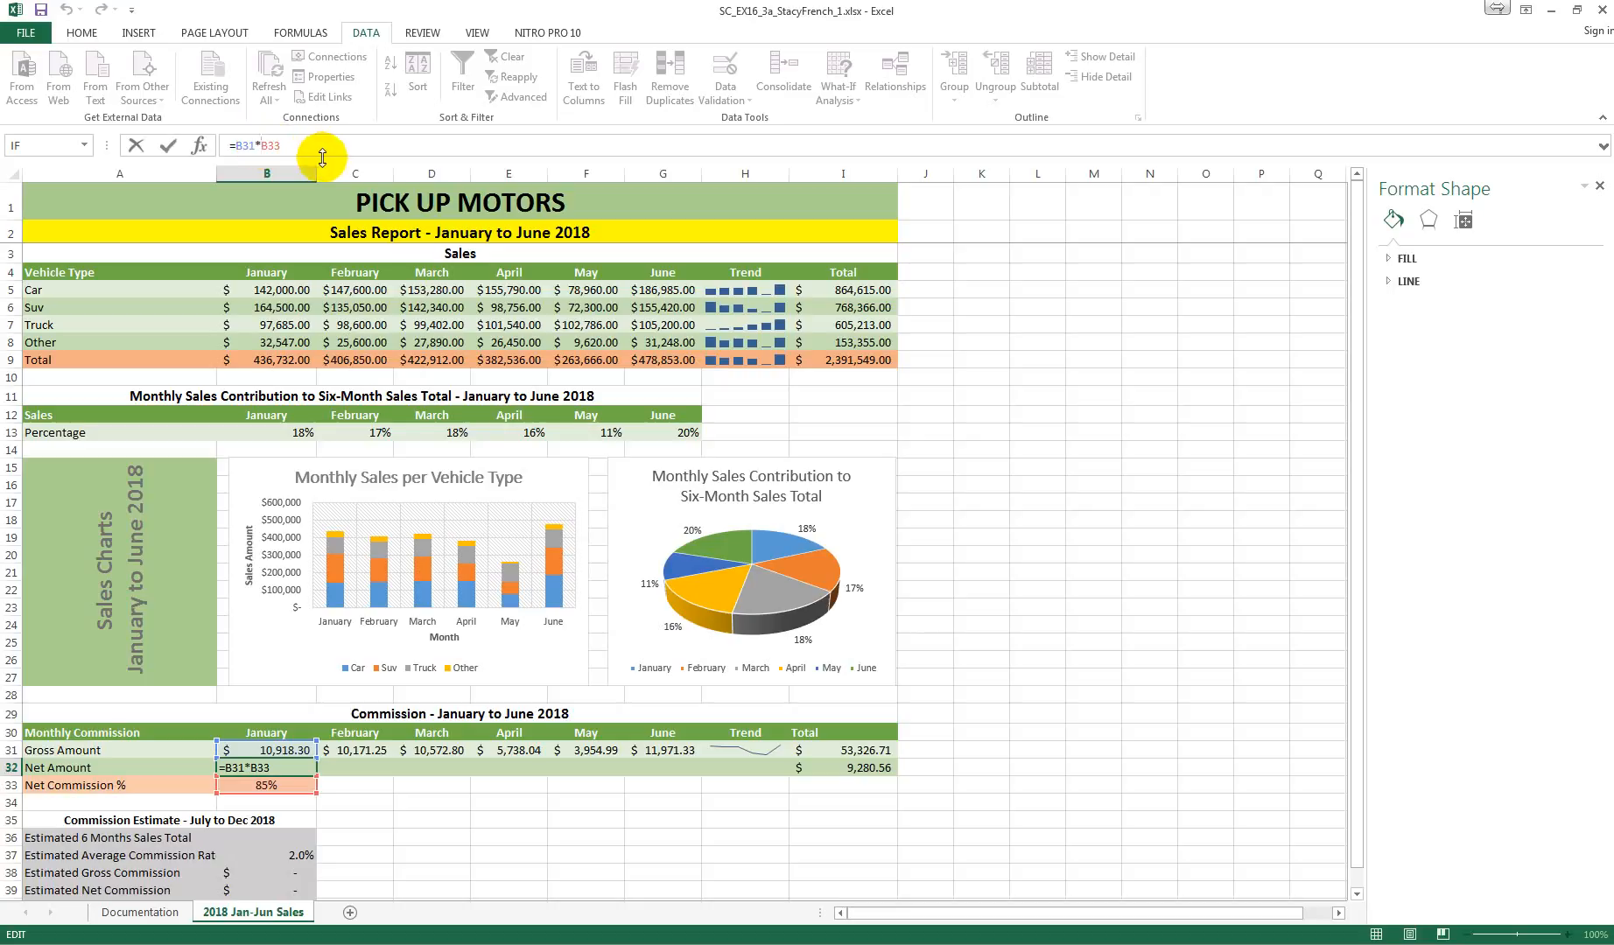
pyautogui.write('$')
pyautogui.press('Right')
pyautogui.press('Return')
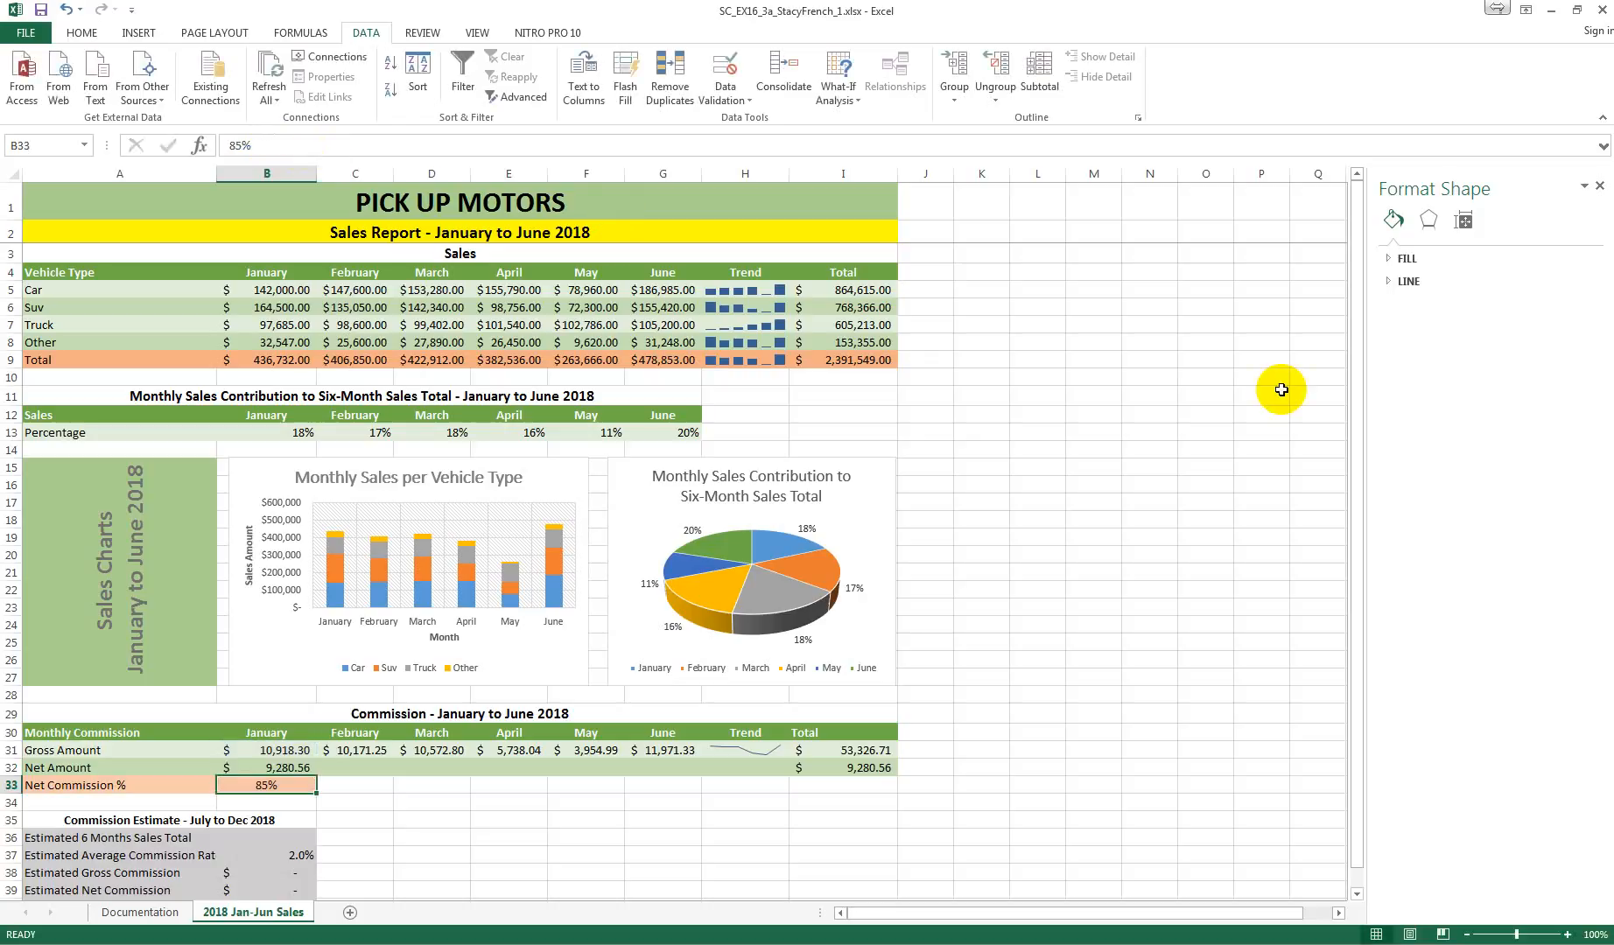
pyautogui.click(289, 767)
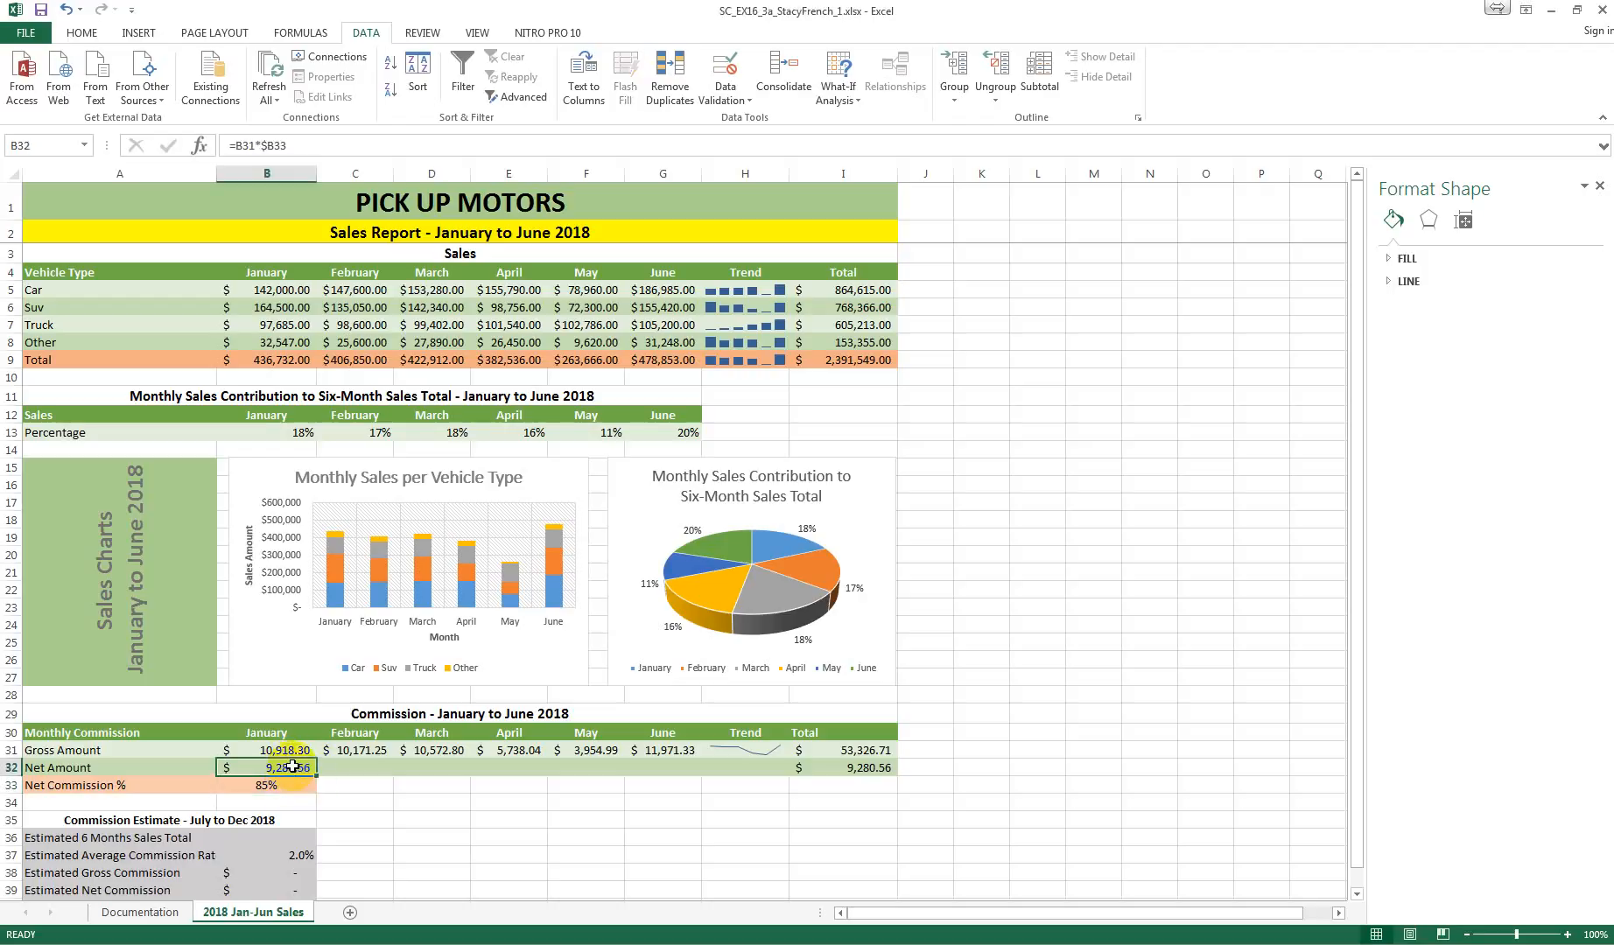
pyautogui.click(275, 146)
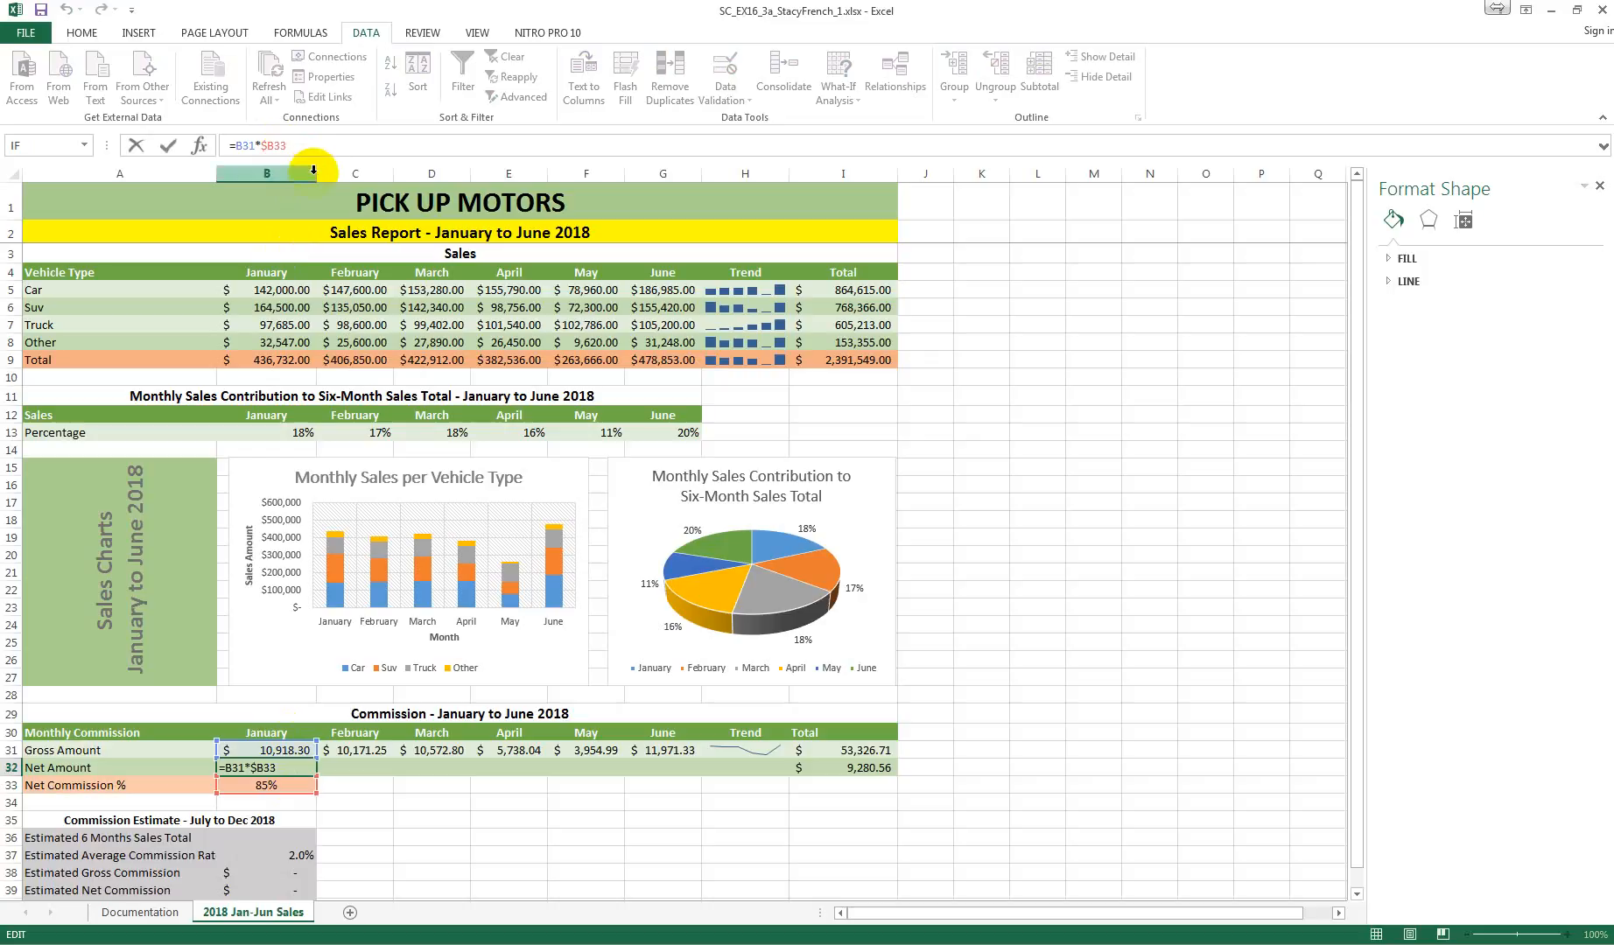
pyautogui.write('$')
pyautogui.press('Return')
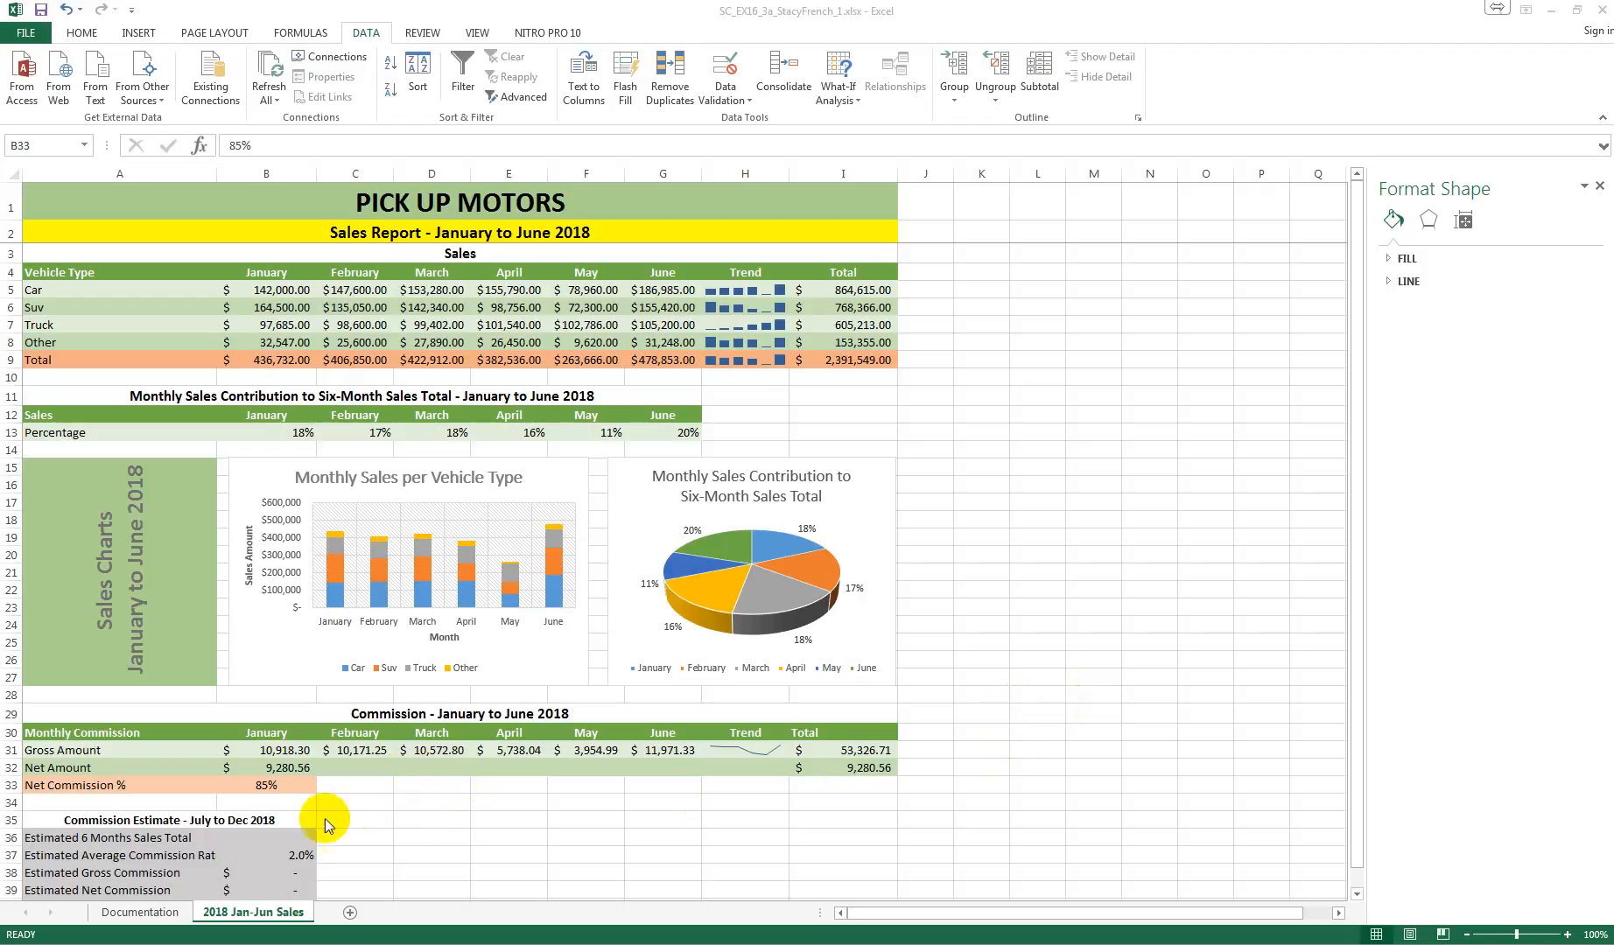
# Step: Fill the Net Amount formula from B32 across to G32 and check the copied formulas in that row
pyautogui.click(299, 767)
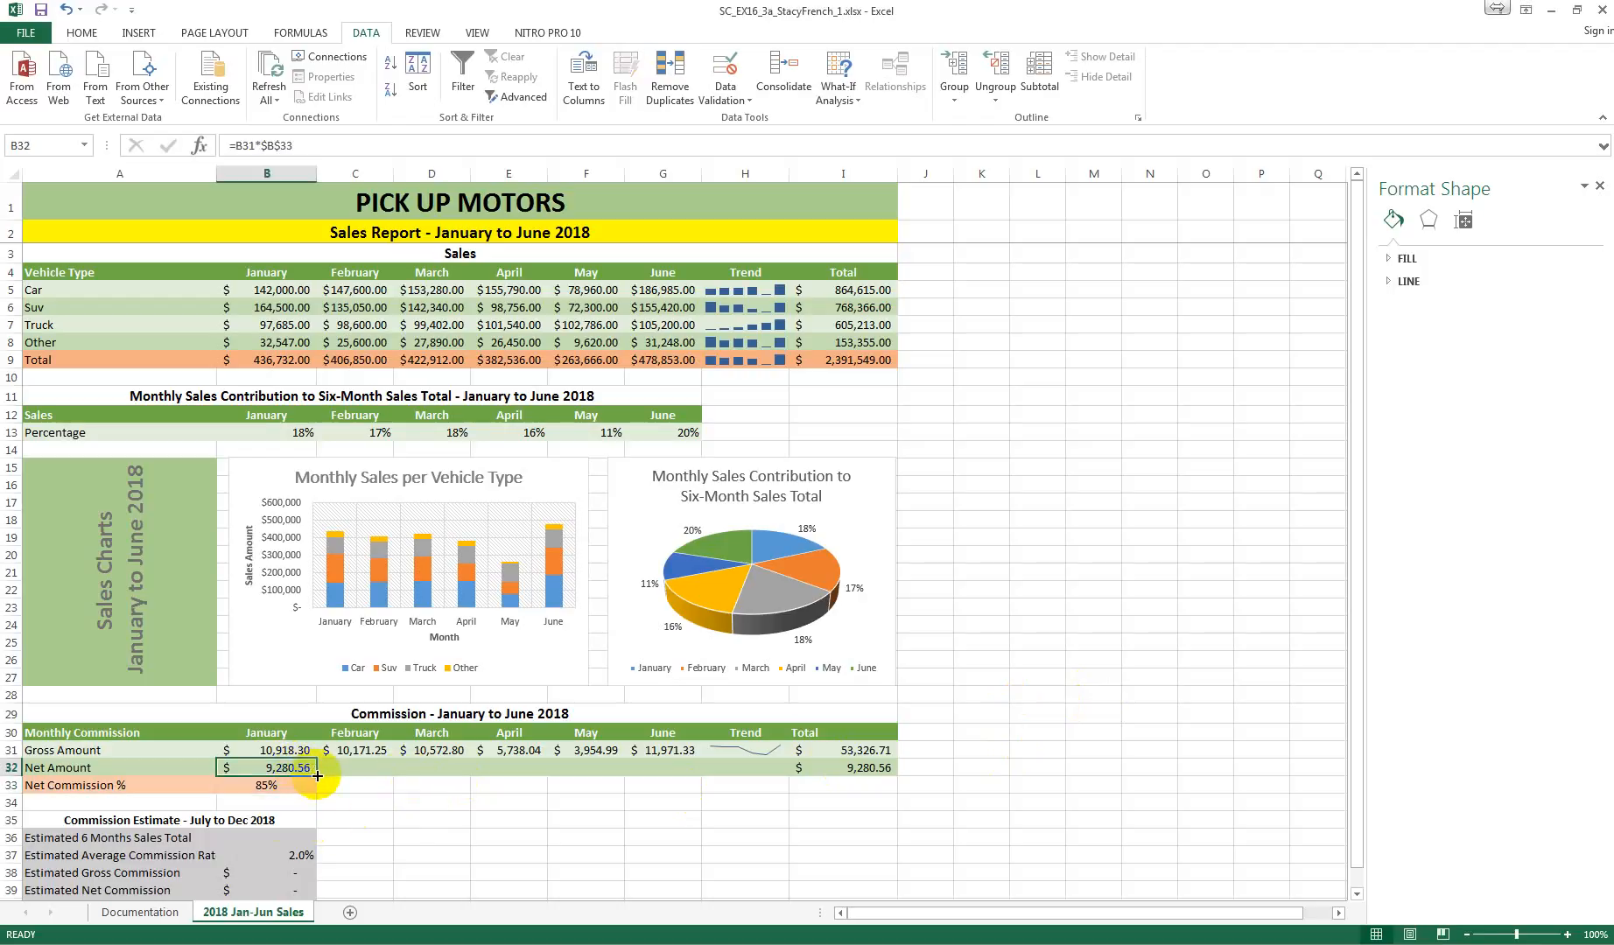
pyautogui.moveTo(317, 775); pyautogui.dragTo(667, 776)
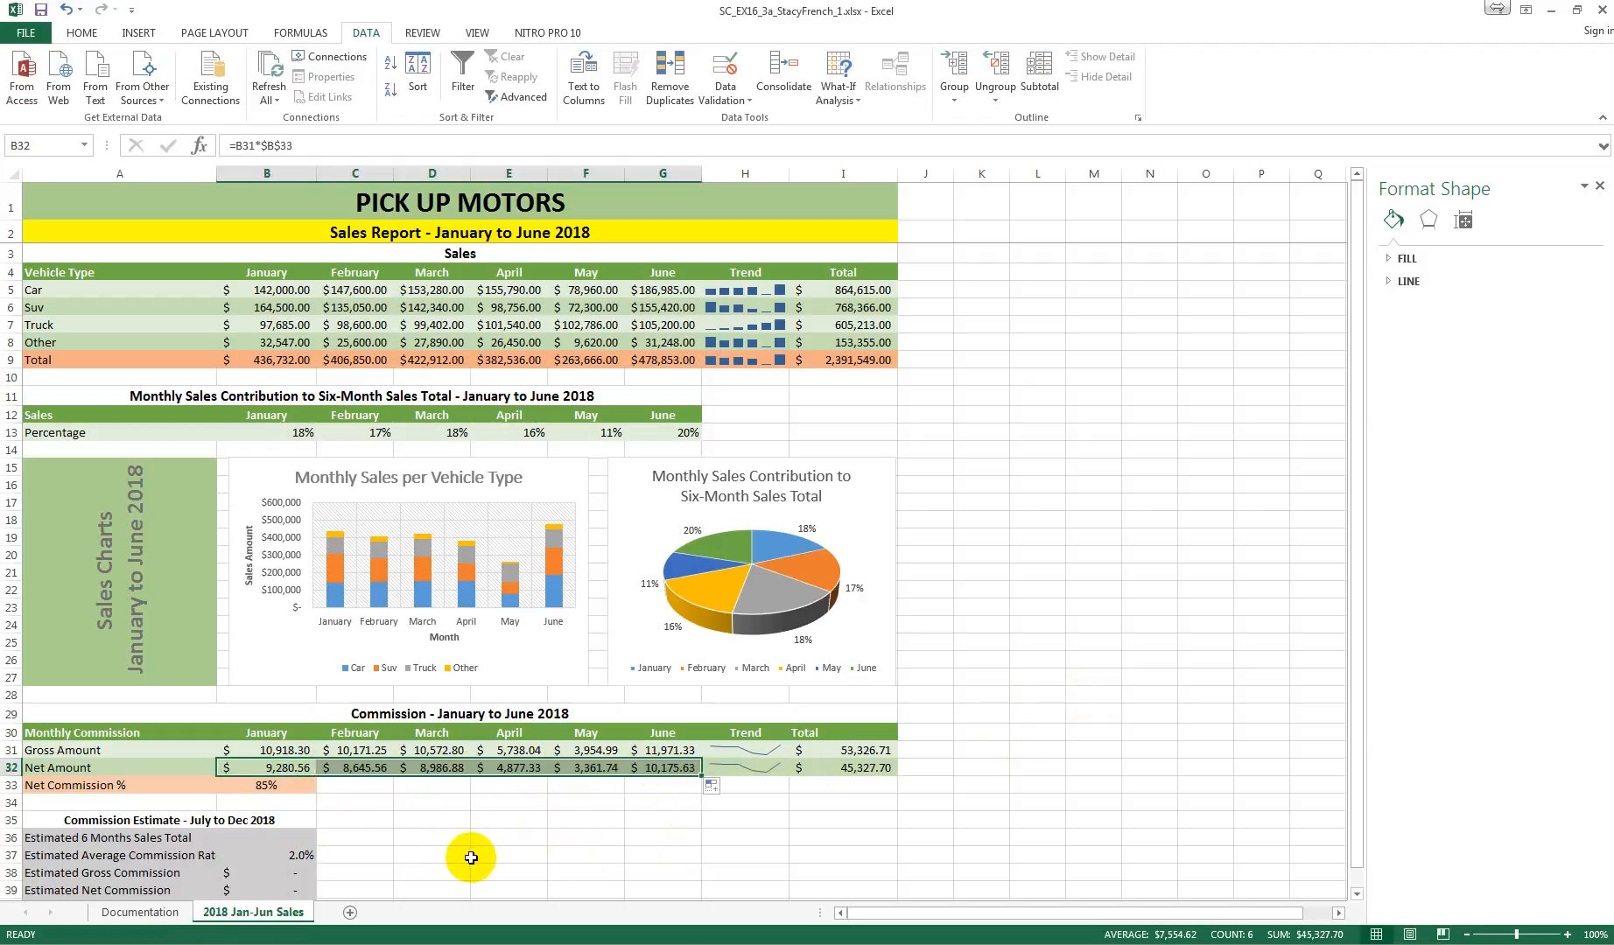
pyautogui.click(378, 770)
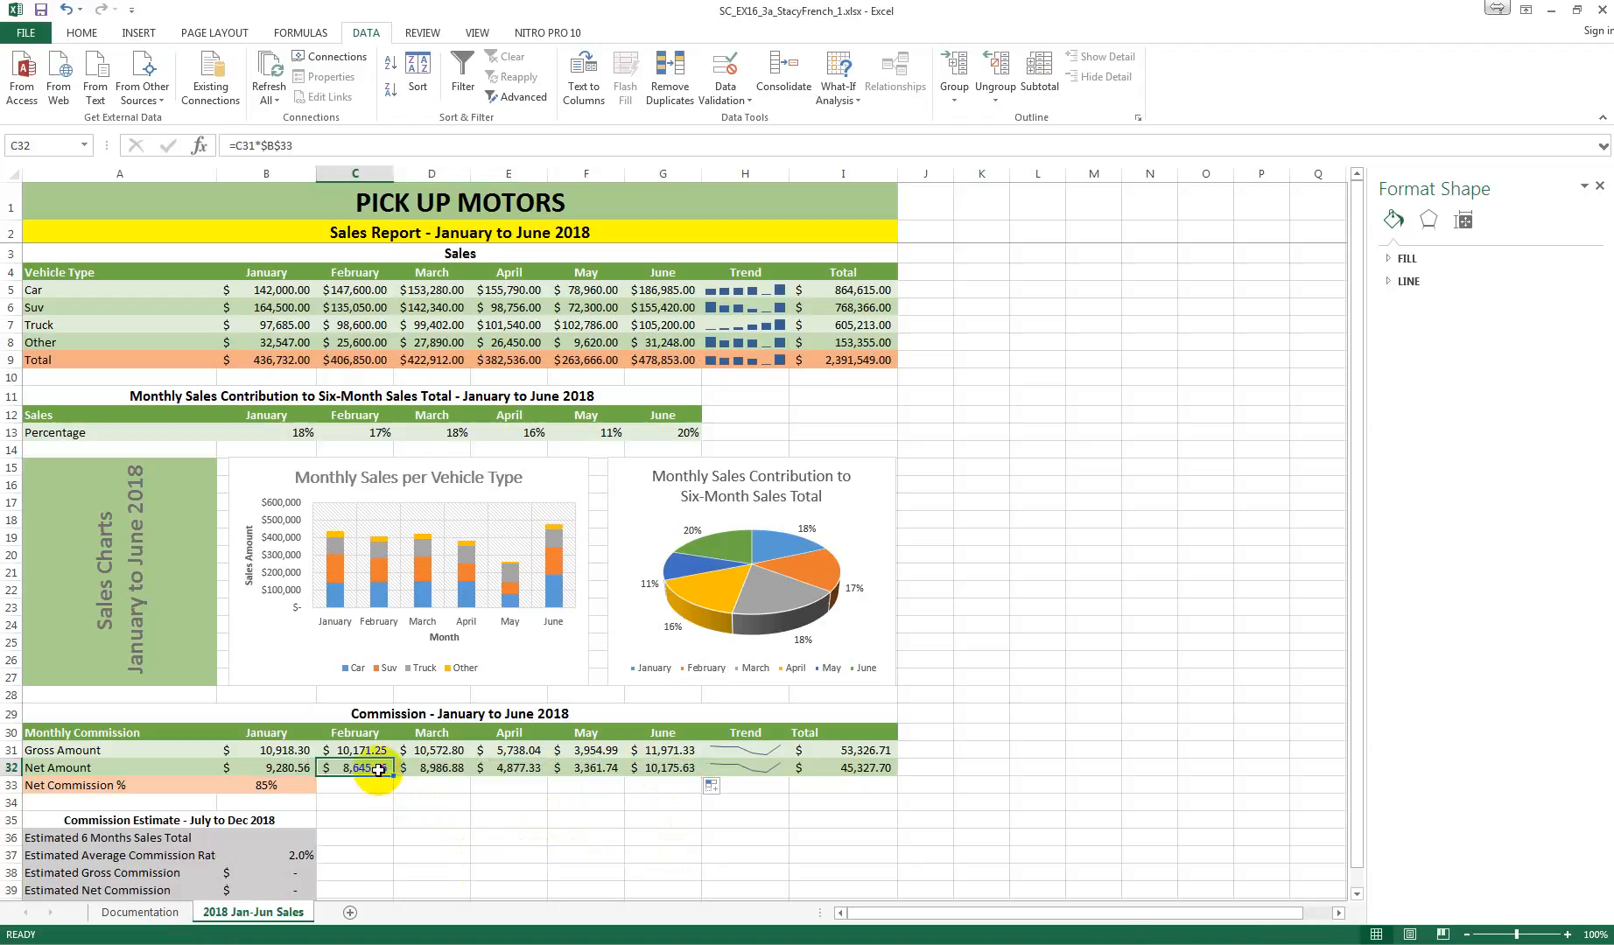
pyautogui.click(440, 770)
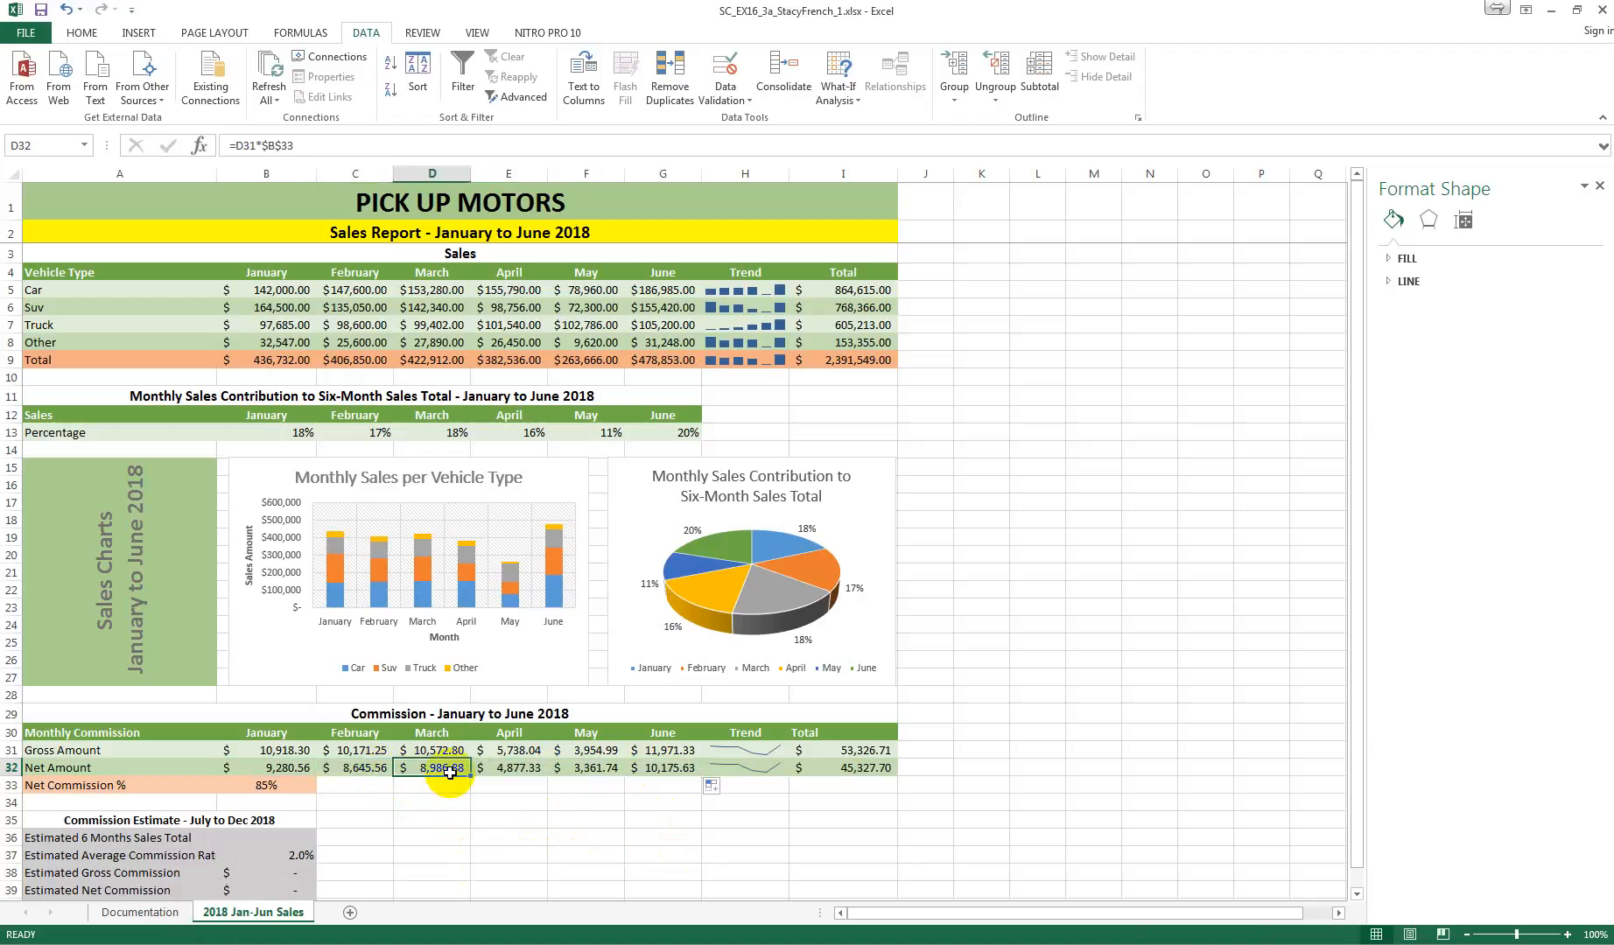
pyautogui.click(517, 767)
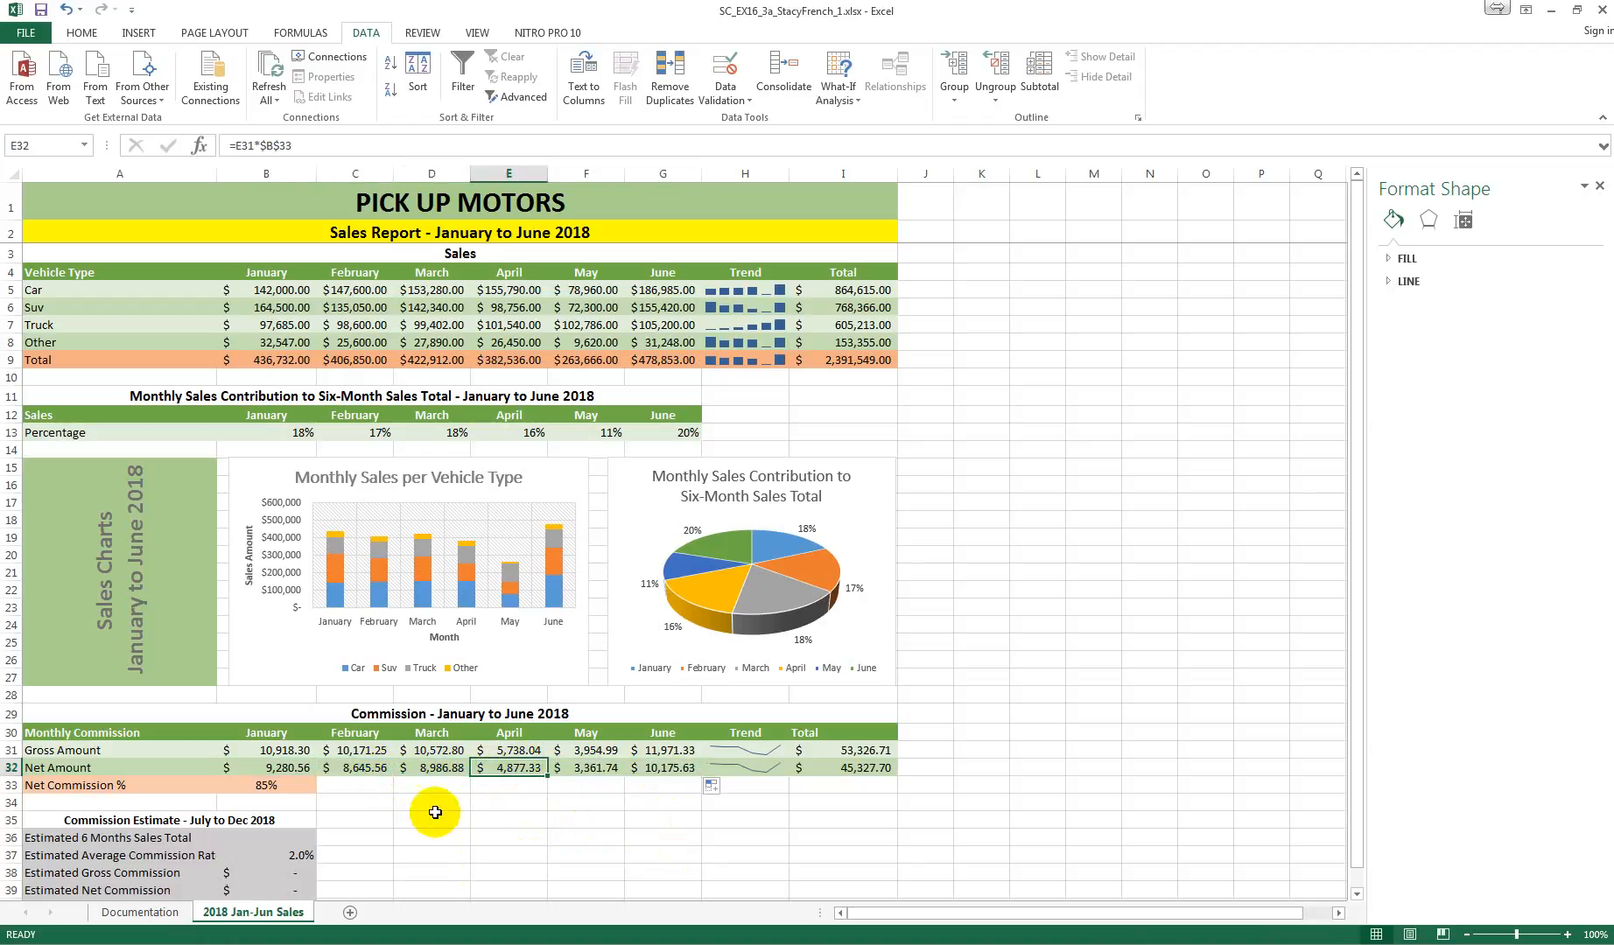
pyautogui.click(296, 783)
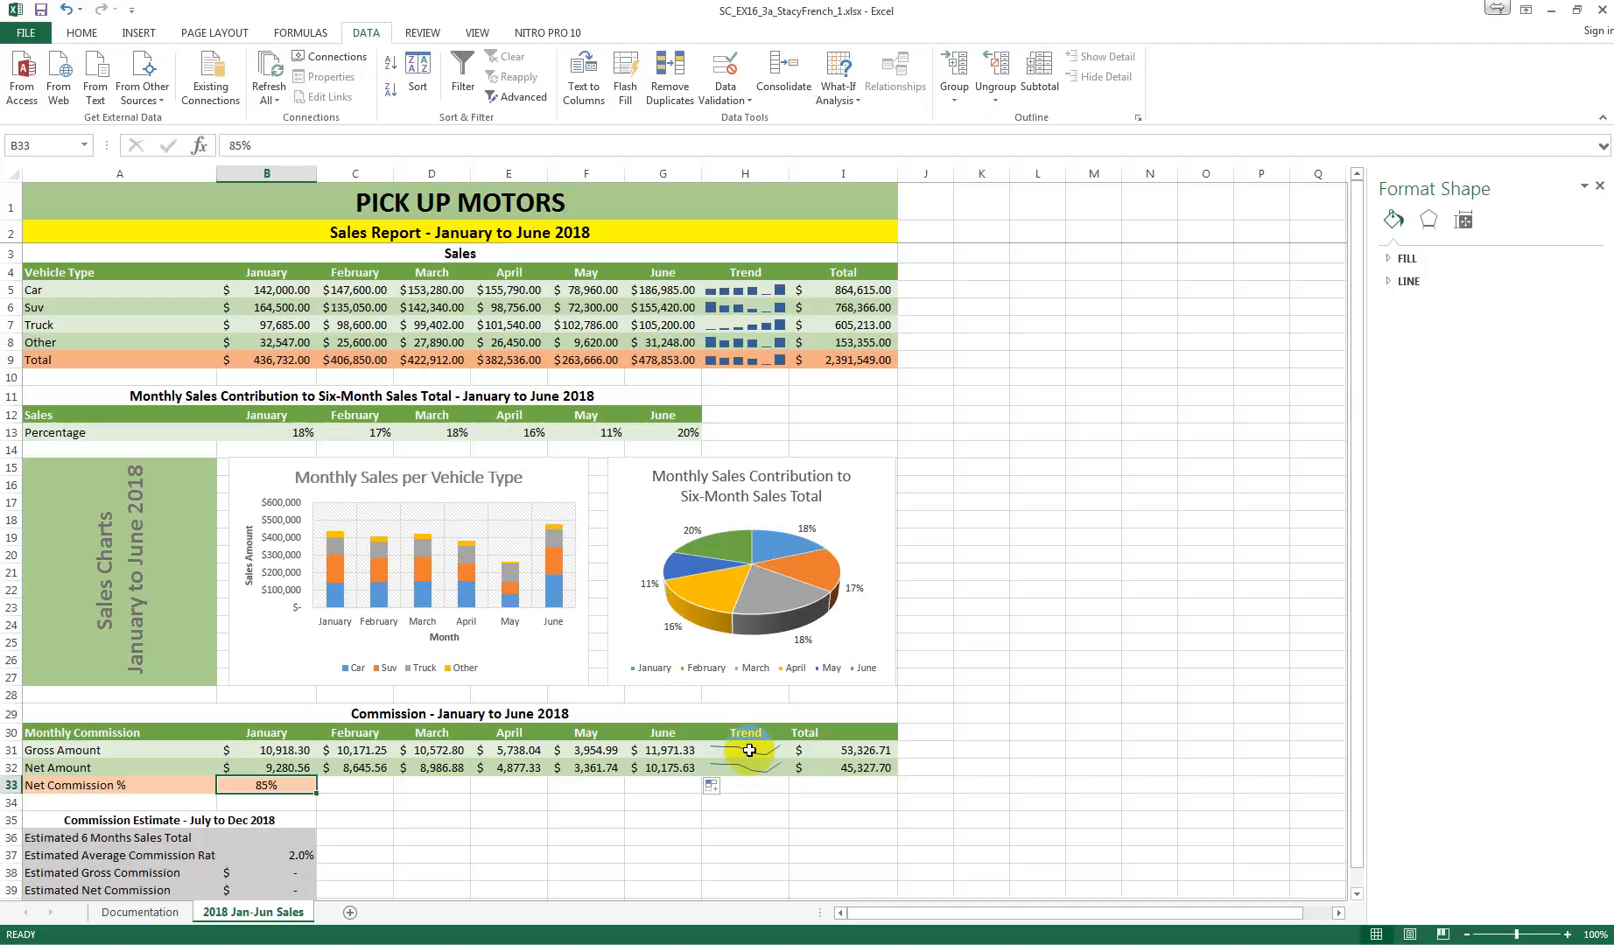
# Step: Convert the commission Trend sparklines in H31:H32 to the Column type and apply Sparkline Style Dark #4
pyautogui.moveTo(750, 750); pyautogui.dragTo(748, 767)
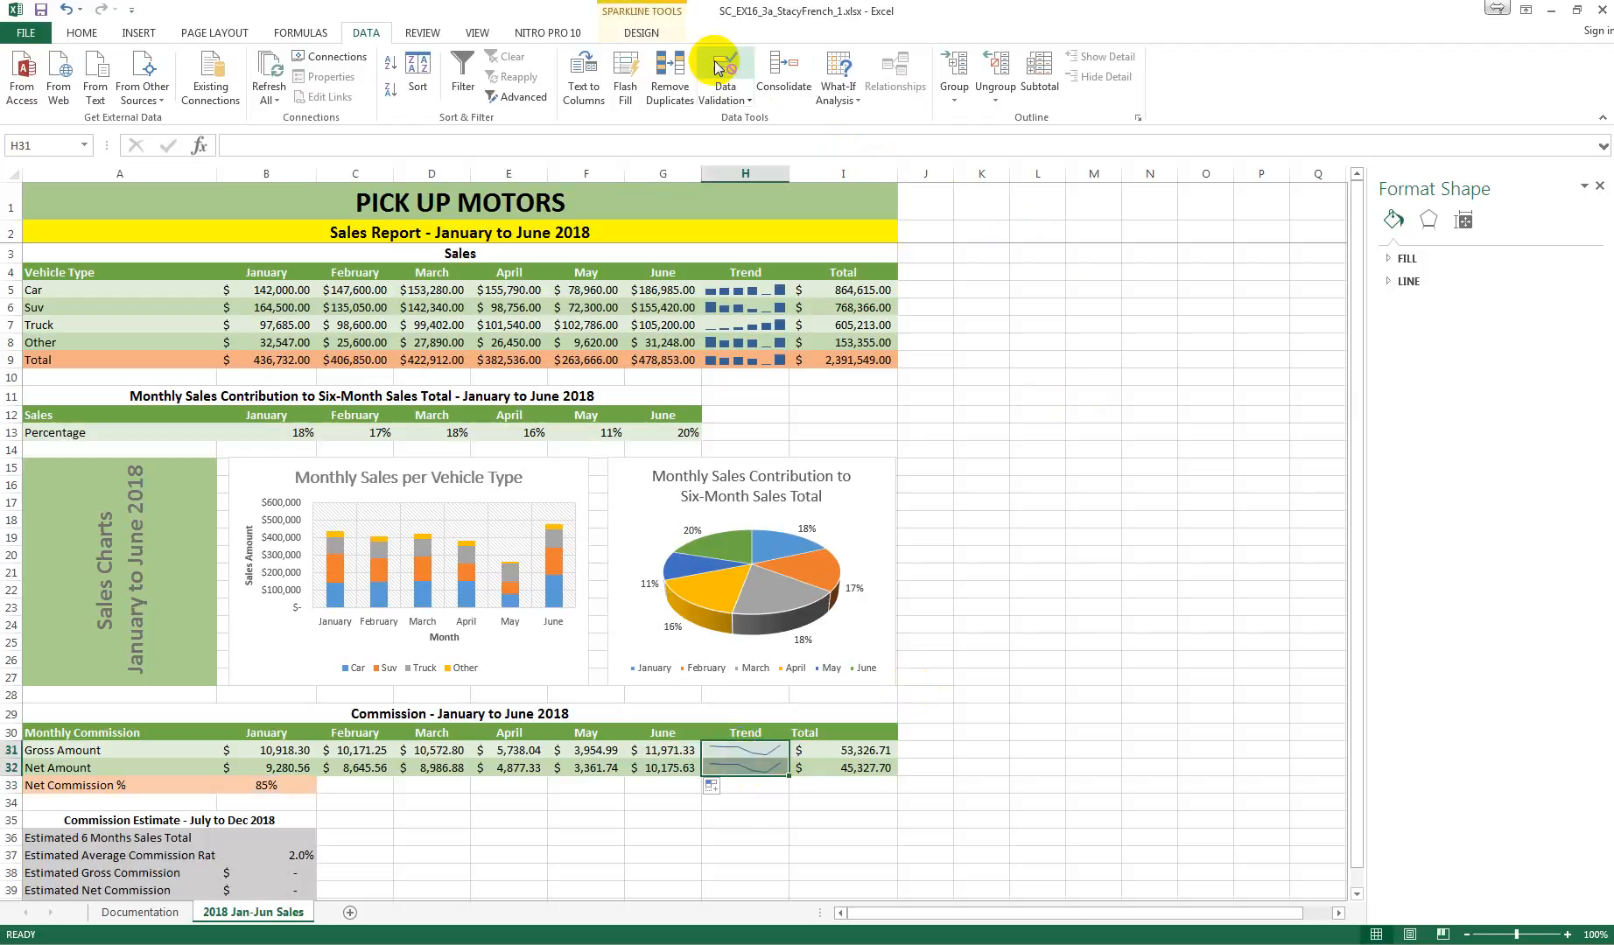
pyautogui.click(631, 28)
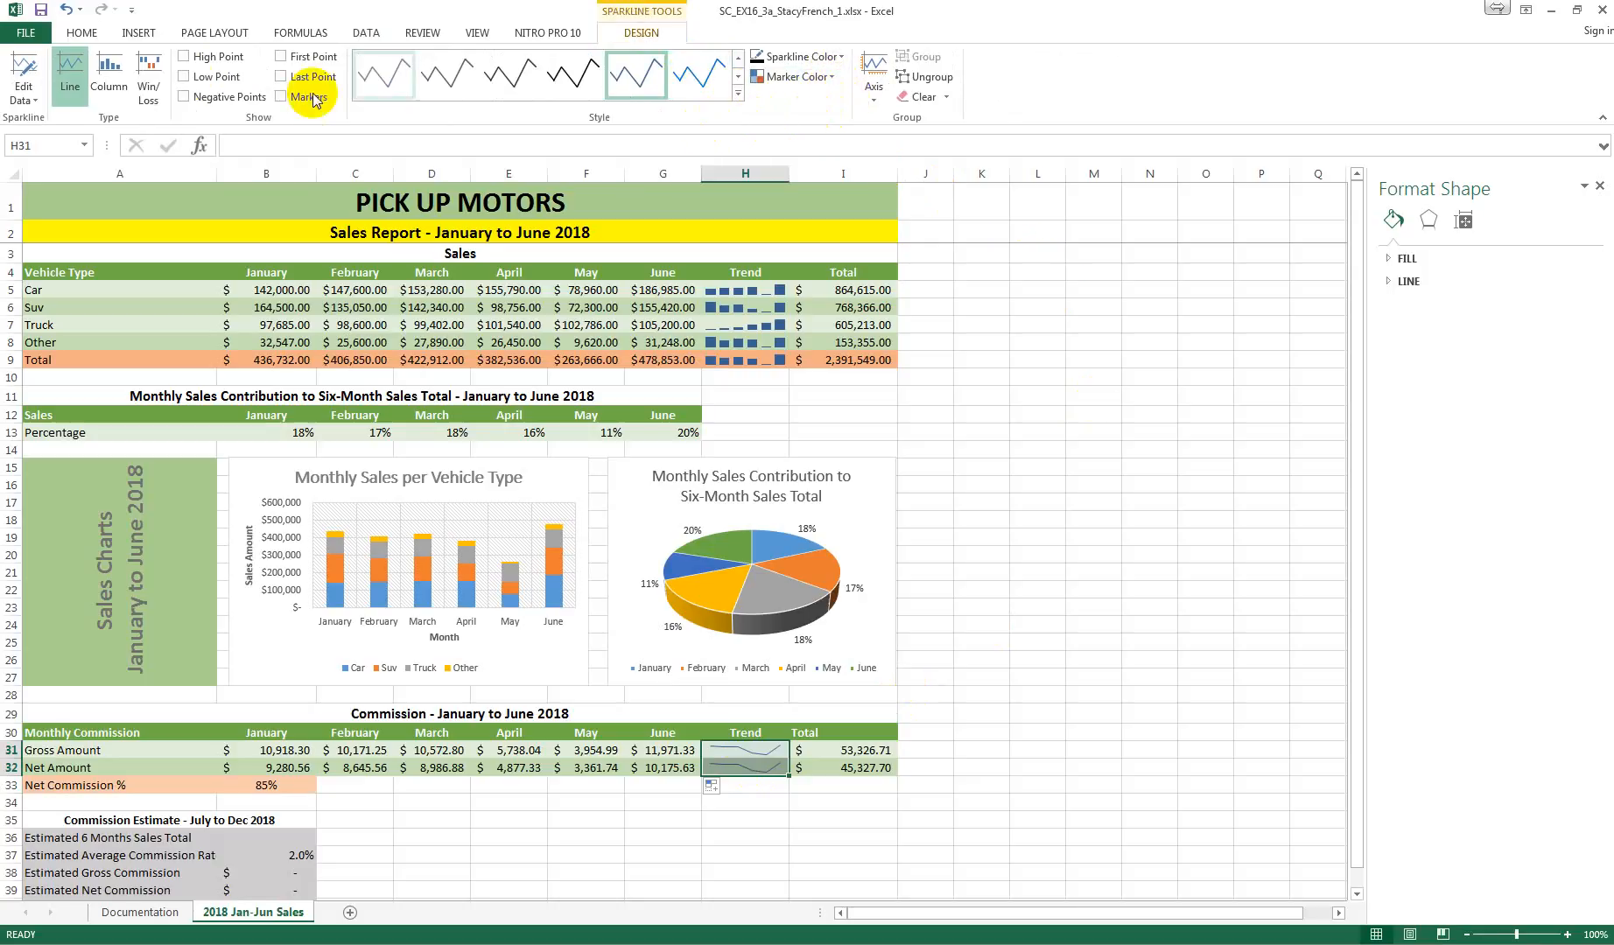
pyautogui.click(110, 75)
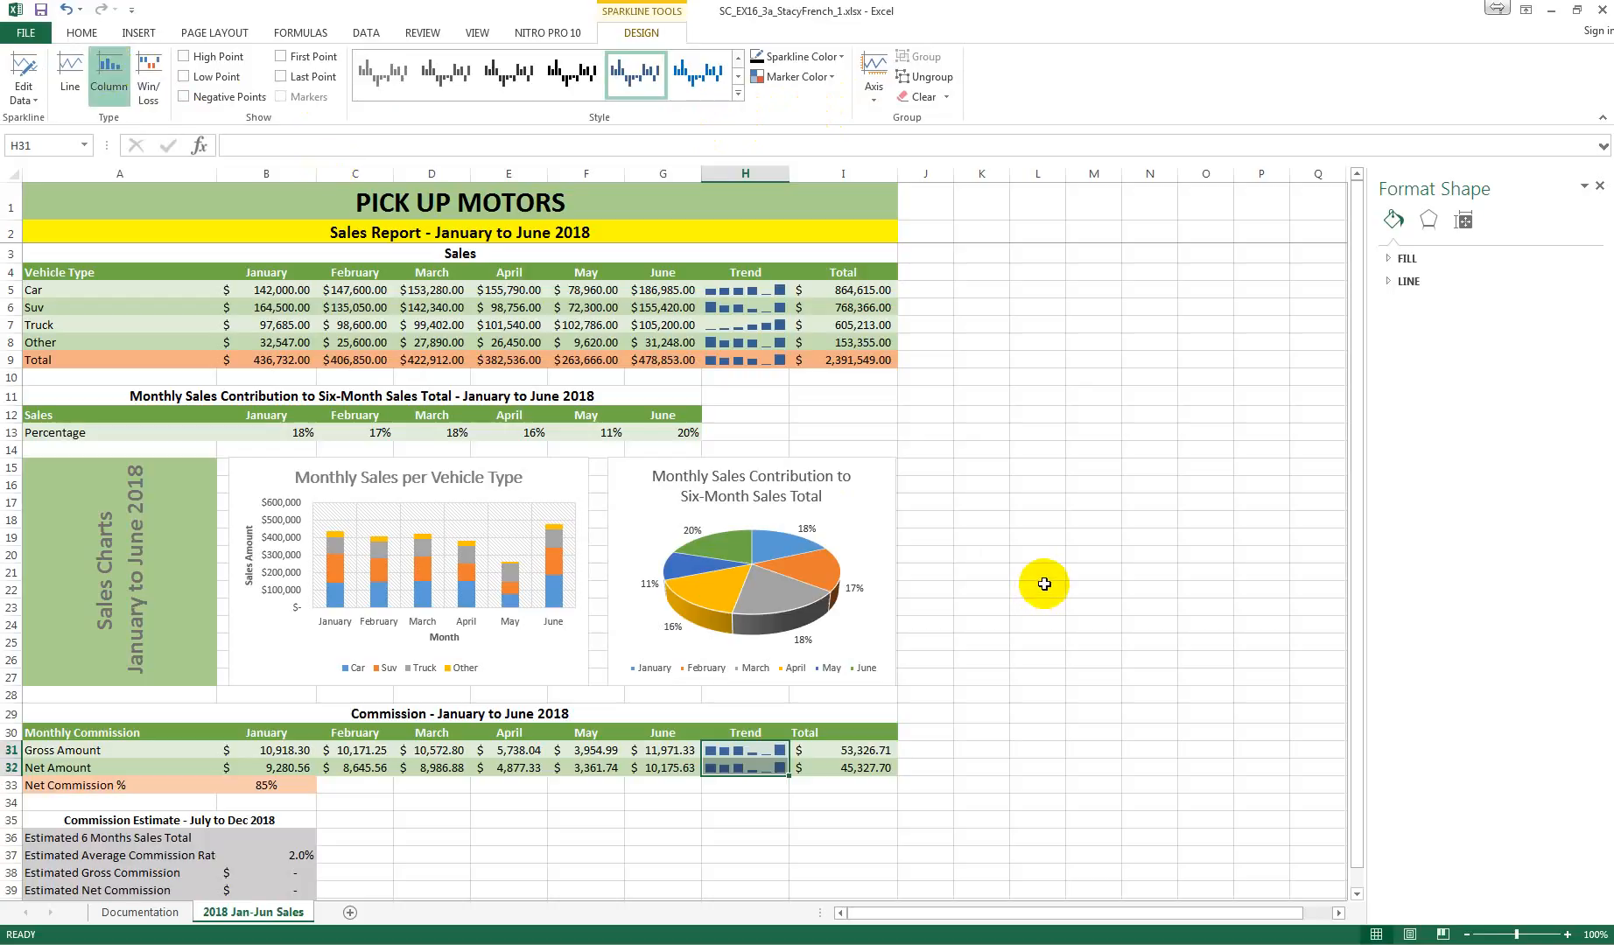
pyautogui.click(738, 92)
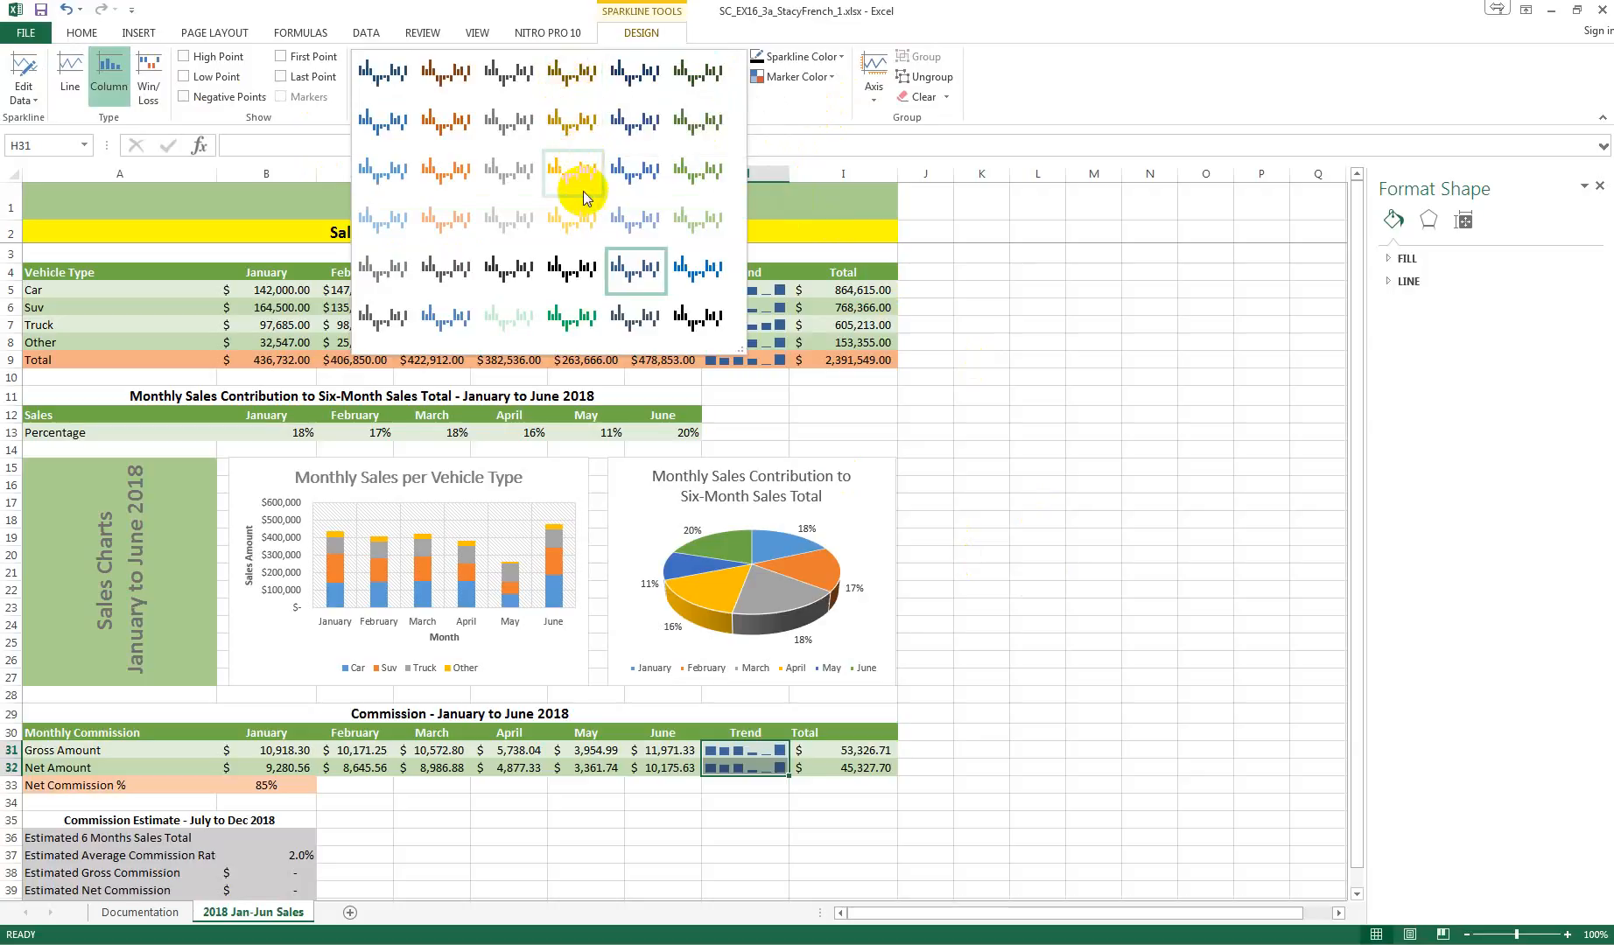
pyautogui.click(583, 273)
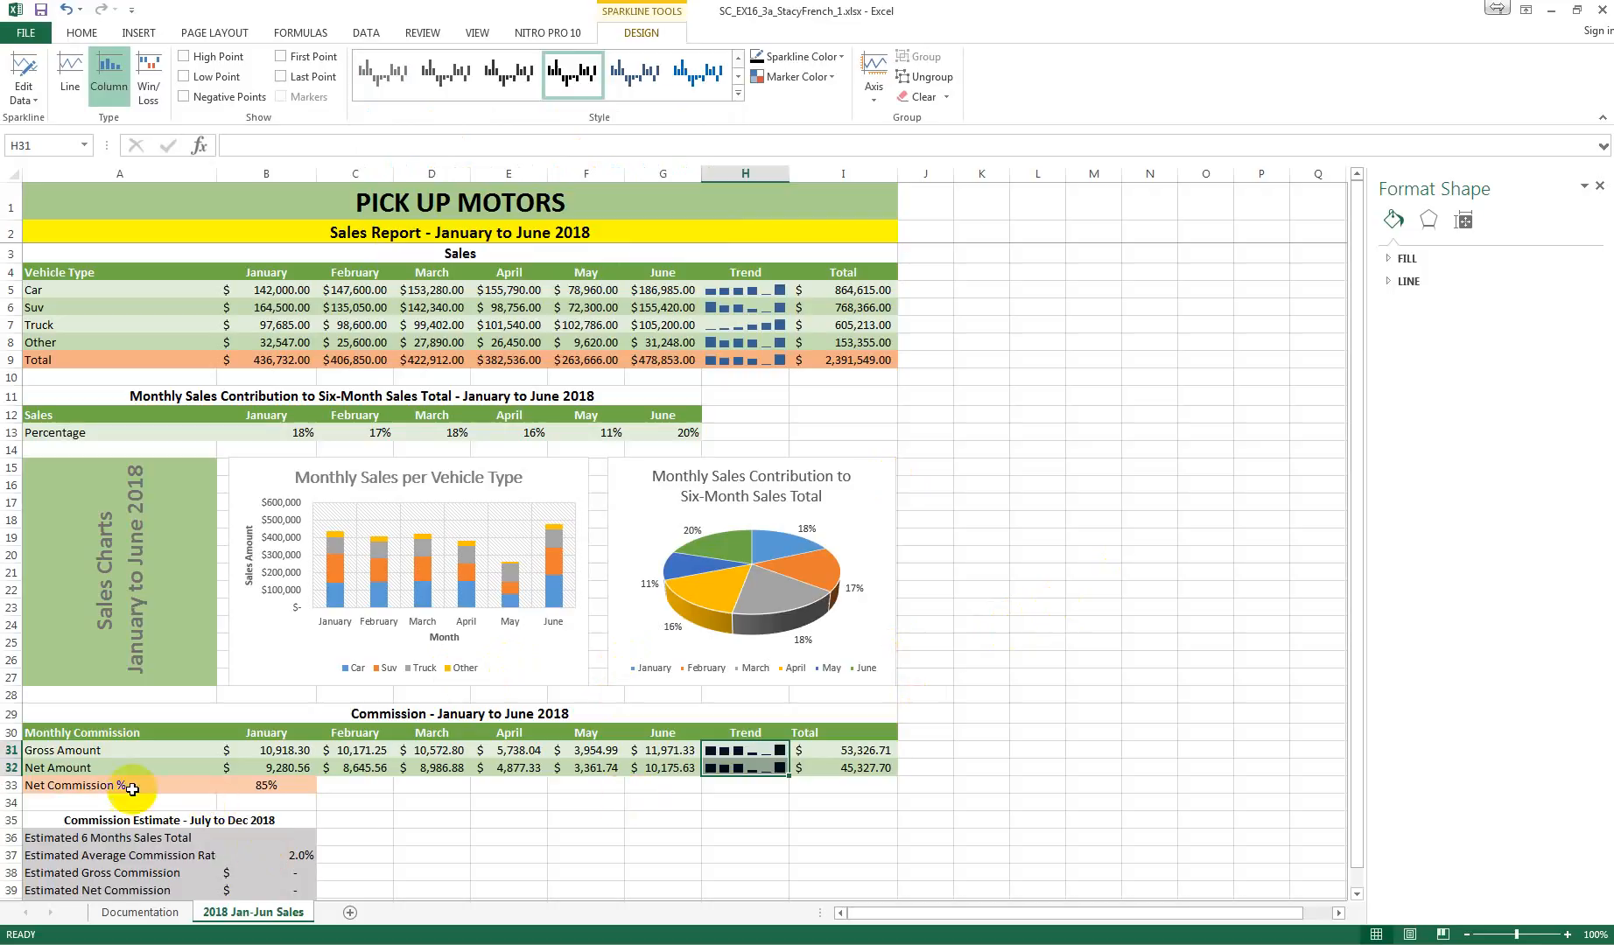
# Step: Increase the indent of the Gross Amount and Net Amount labels in A31:A32 by one level
pyautogui.click(77, 753)
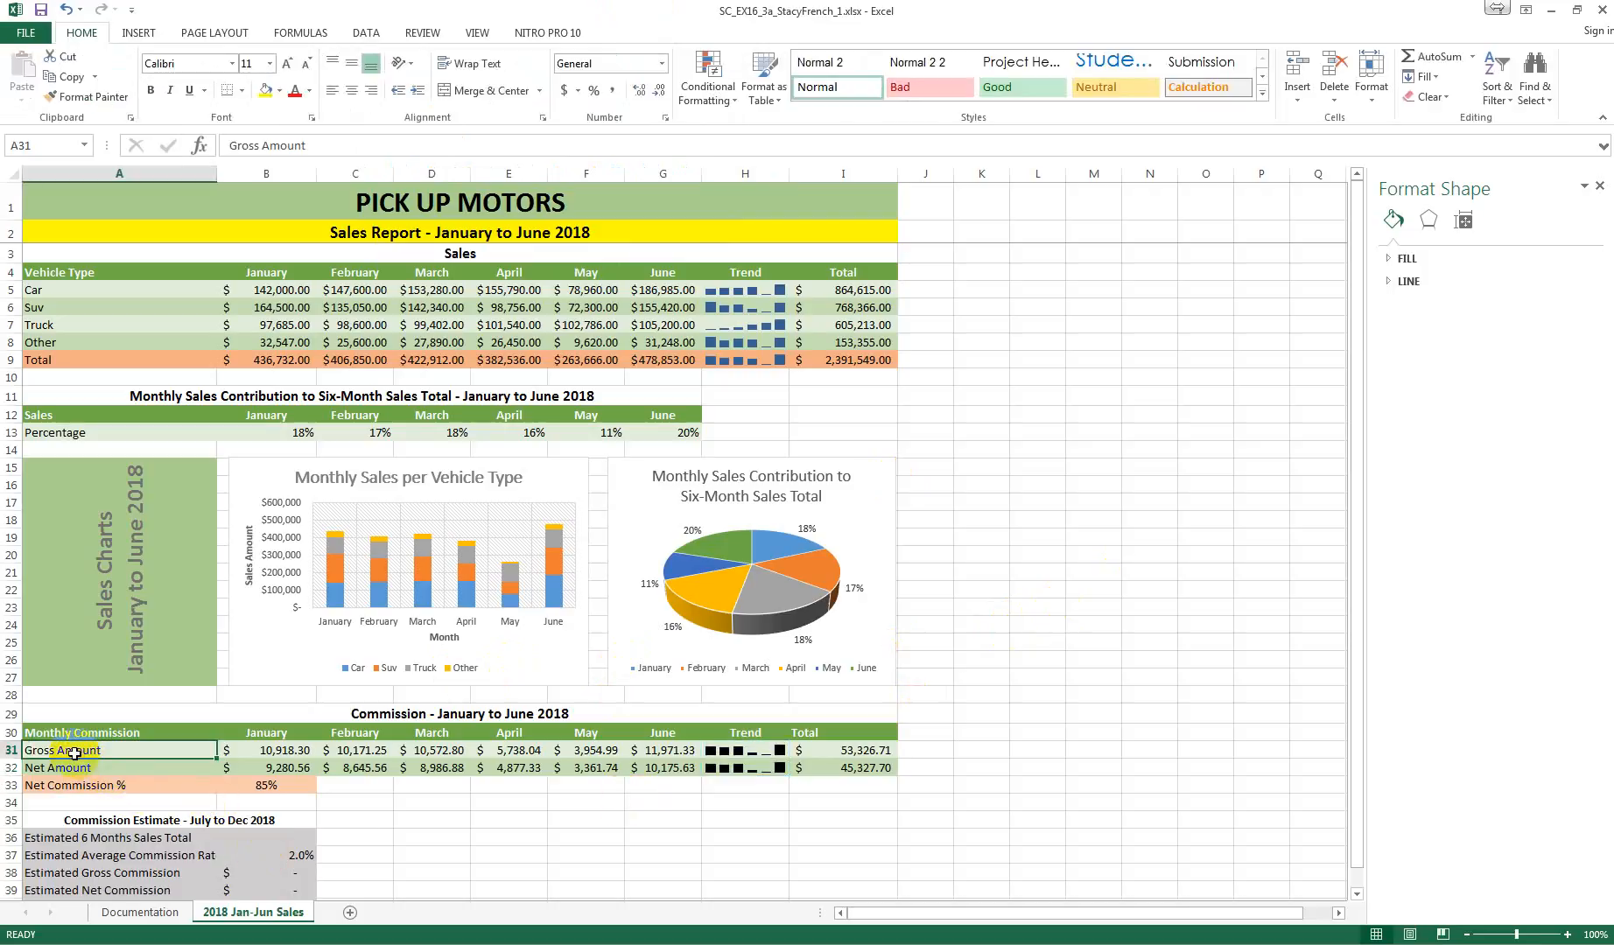
pyautogui.moveTo(75, 753); pyautogui.dragTo(79, 770)
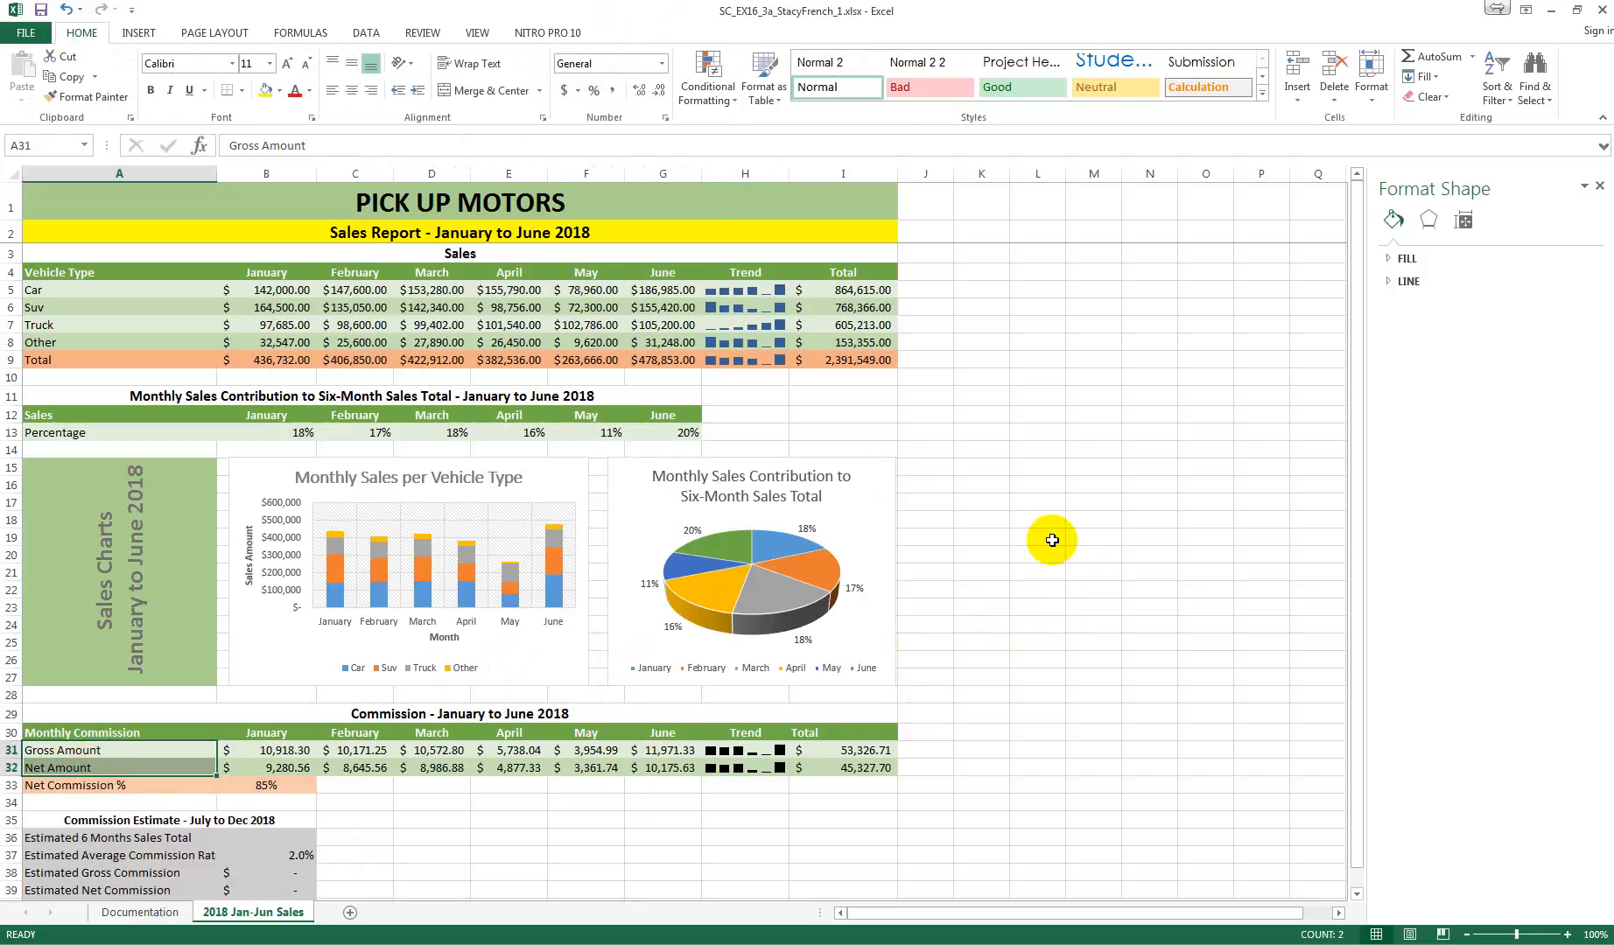
pyautogui.click(418, 91)
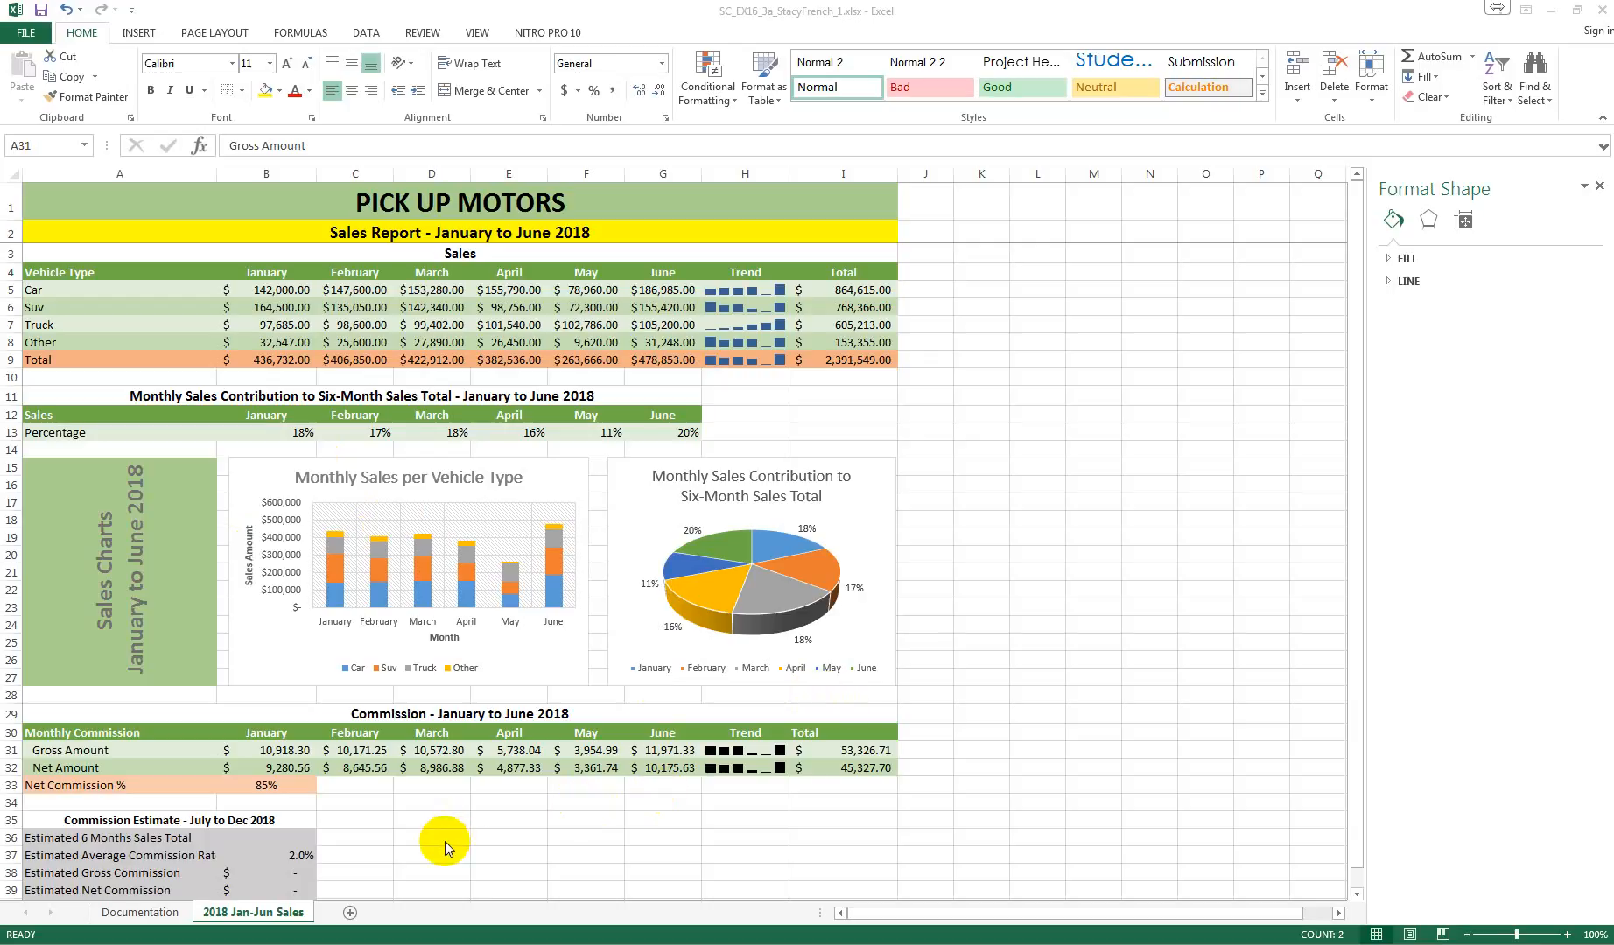
# Step: Run Goal Seek to bring the Estimated Net Commission in B39 to 60000 by changing cell B36, and keep the solution
pyautogui.click(274, 890)
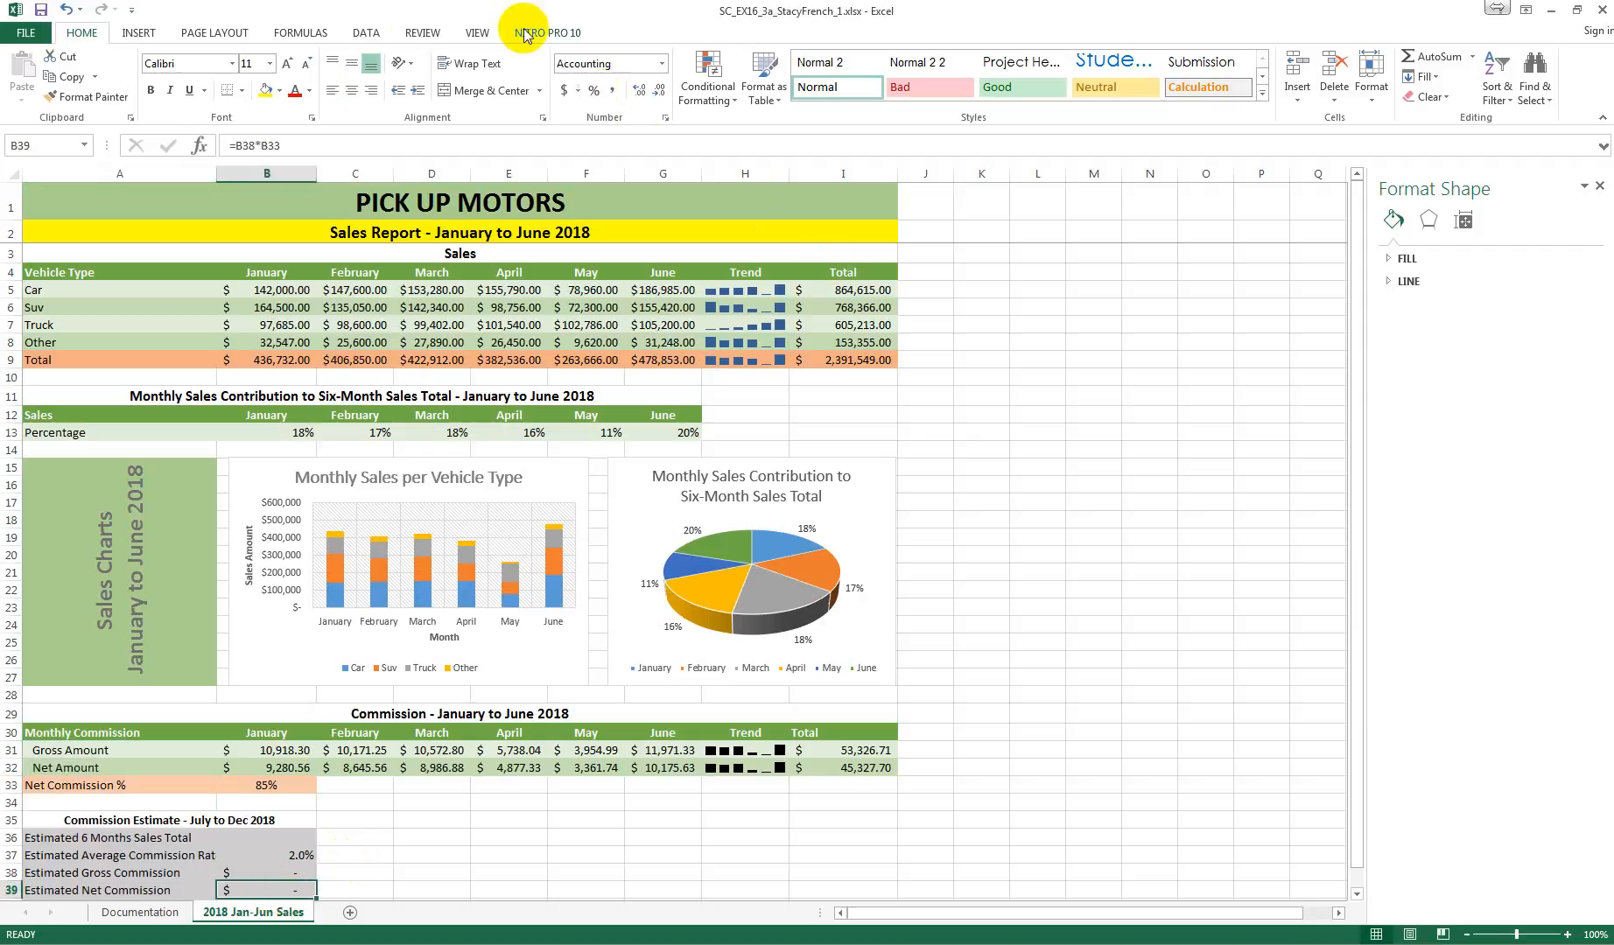
pyautogui.click(362, 33)
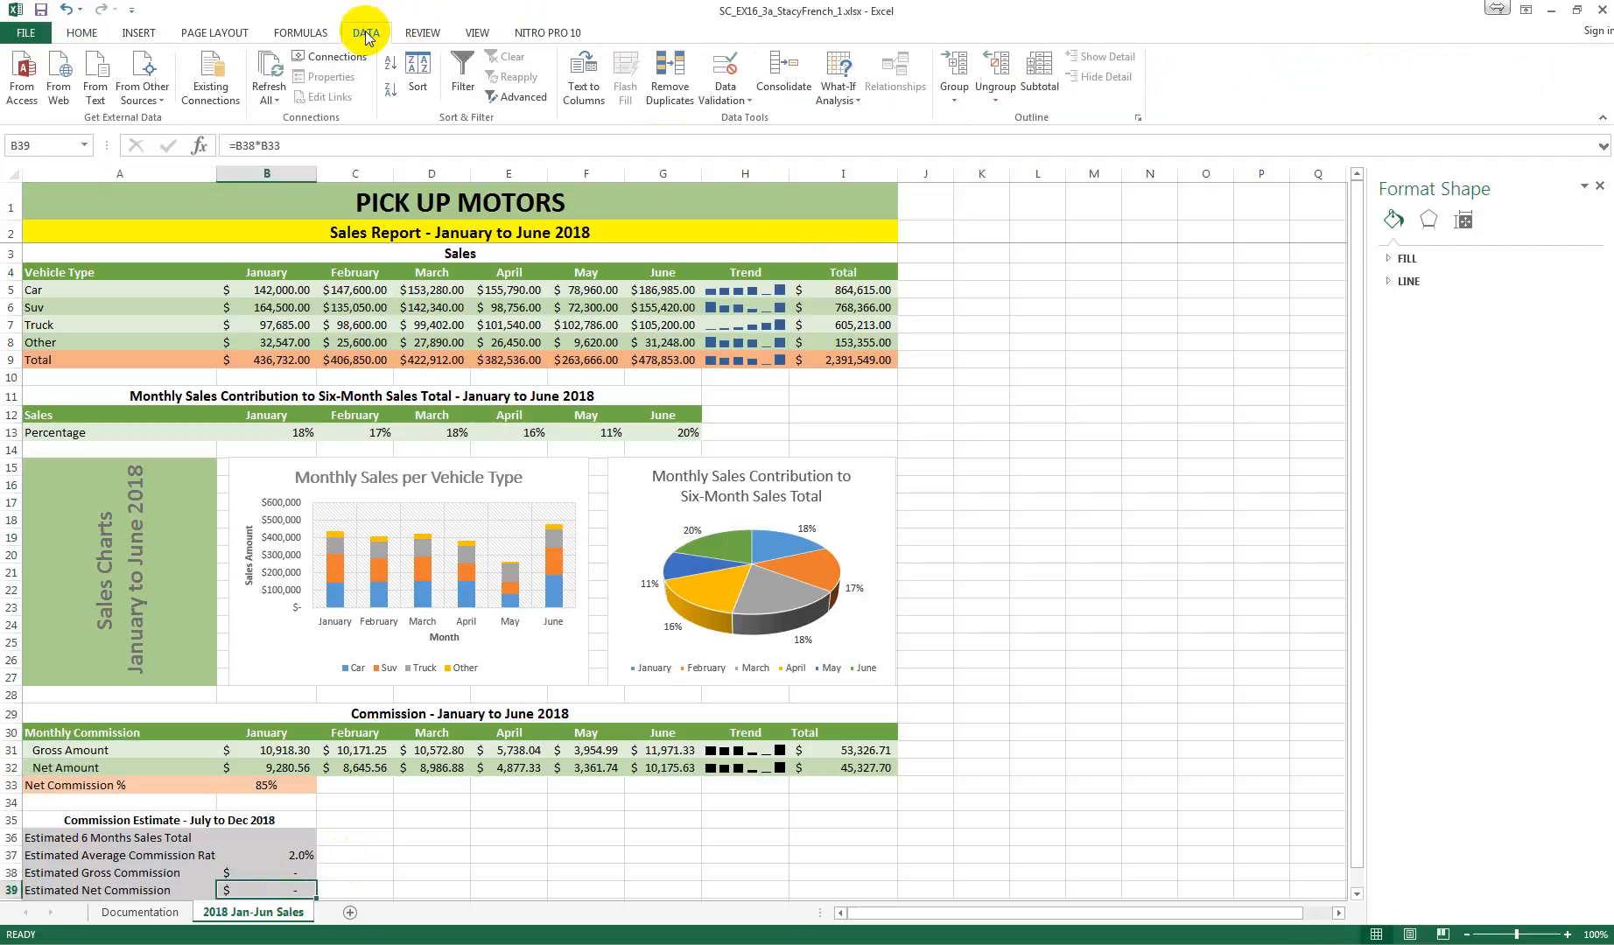
pyautogui.click(854, 104)
pyautogui.click(868, 140)
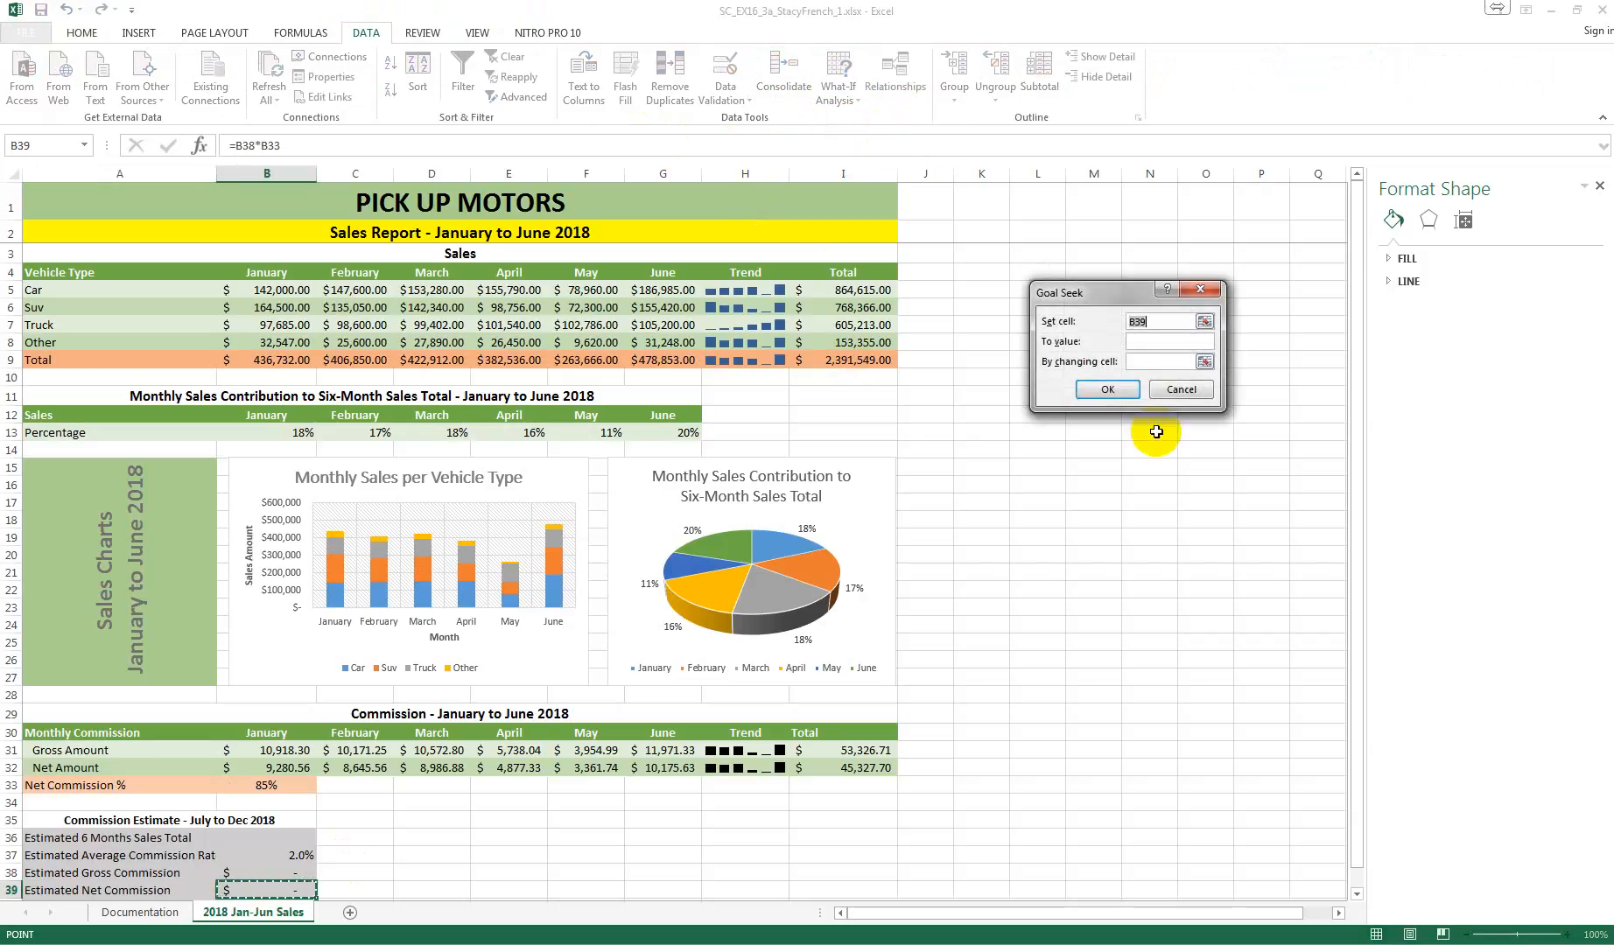
pyautogui.click(1161, 343)
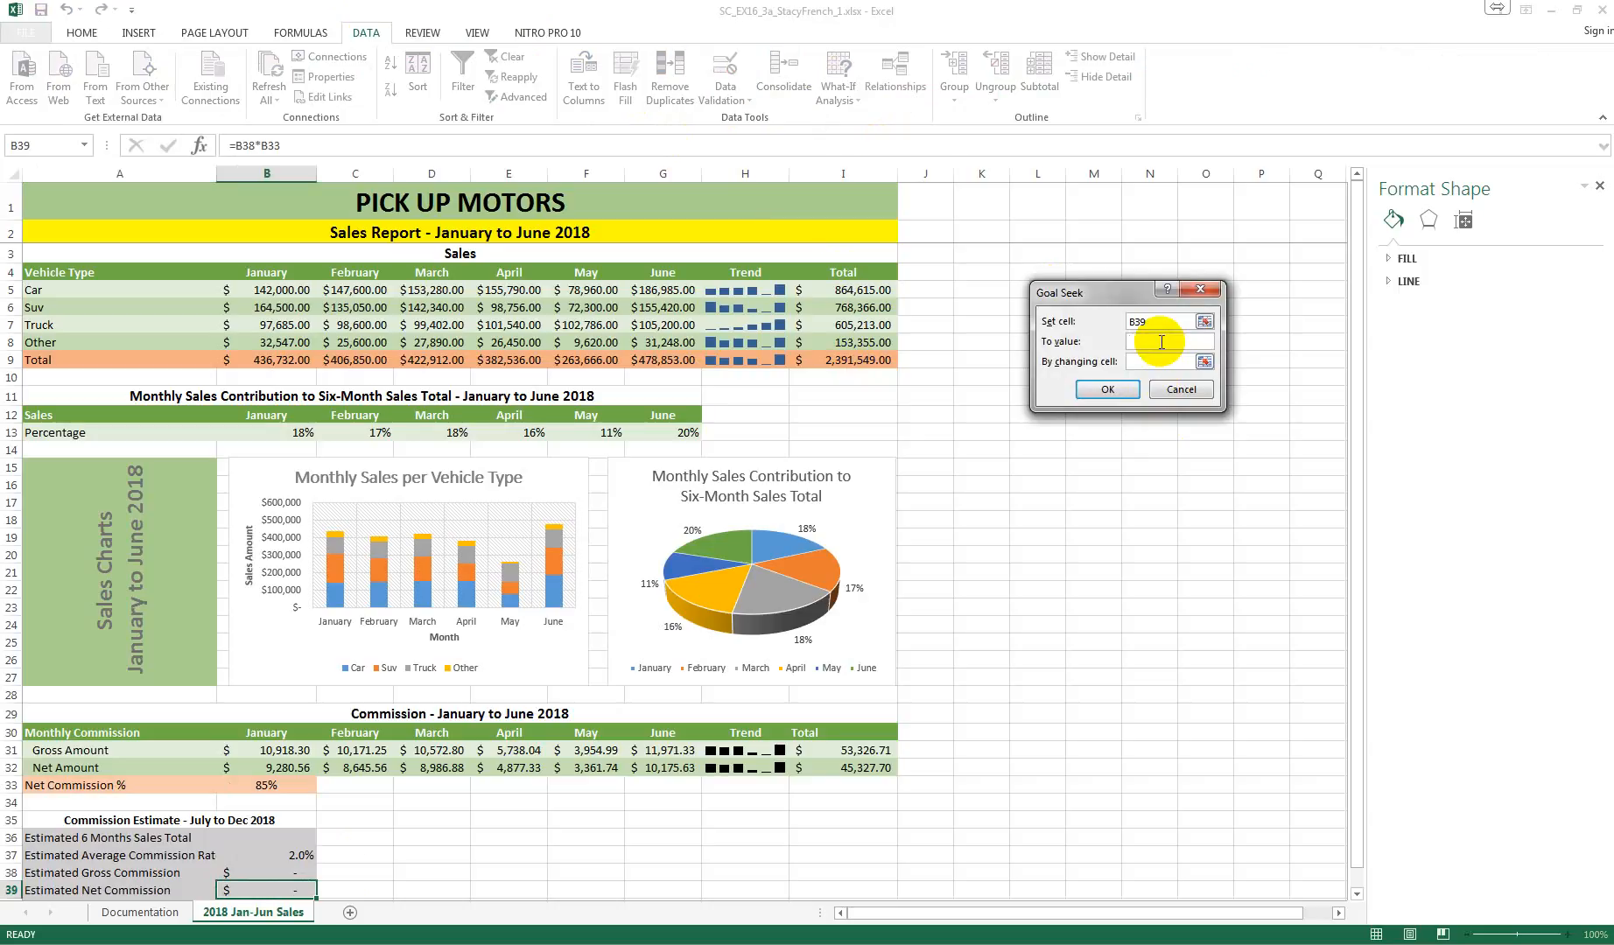
pyautogui.write('60000')
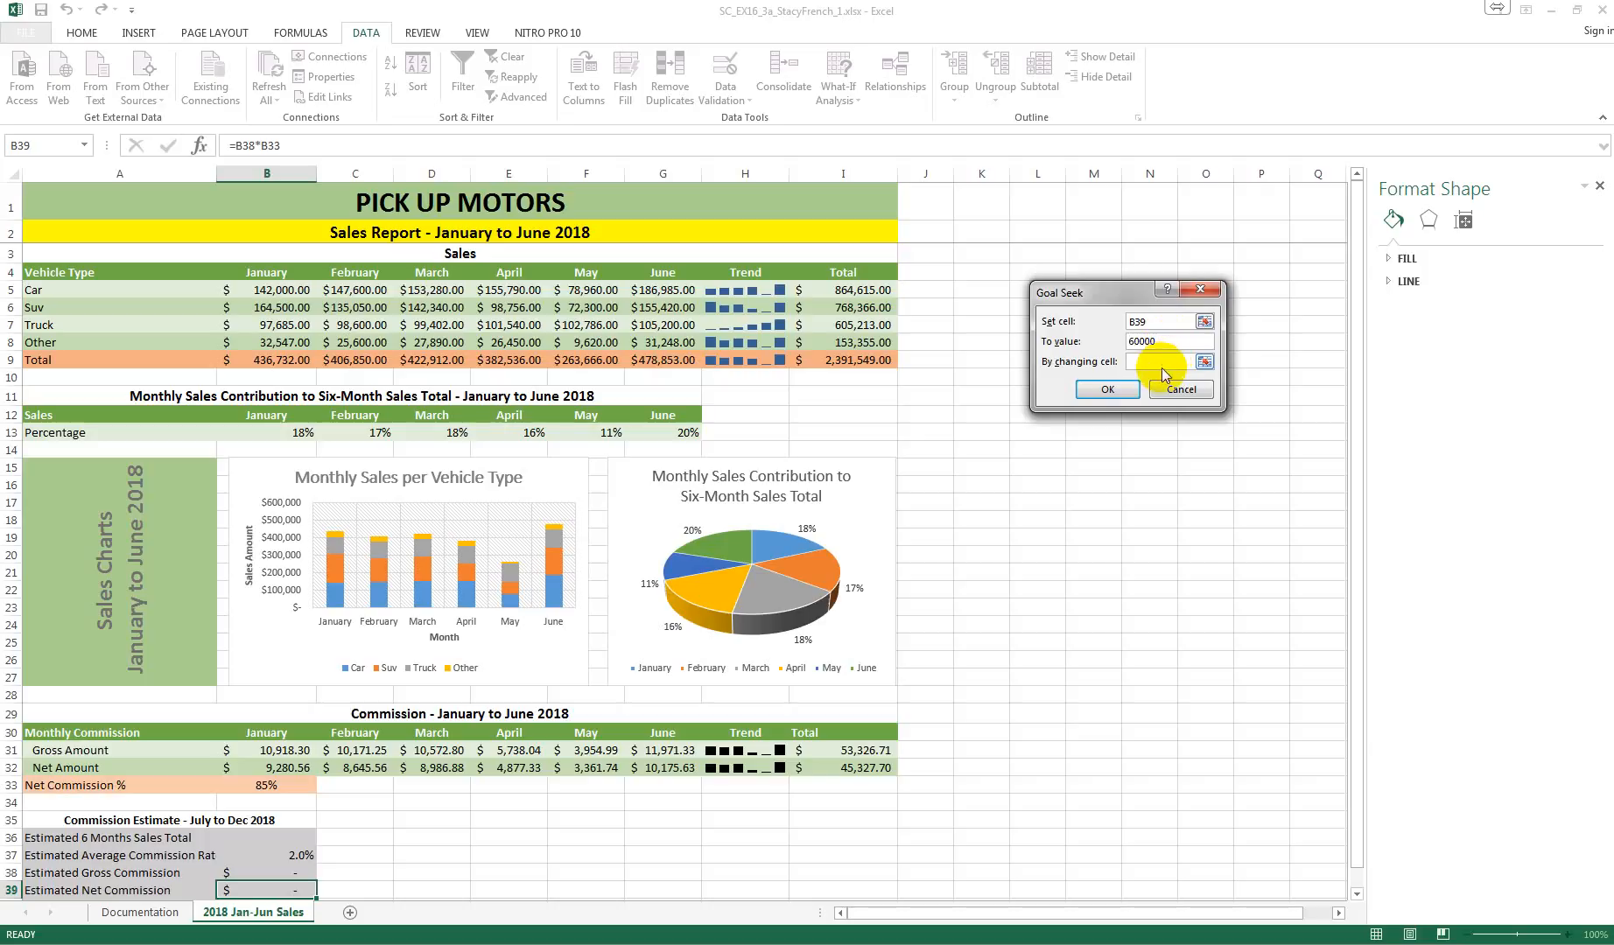
pyautogui.click(1163, 362)
pyautogui.write('B36')
pyautogui.click(1120, 390)
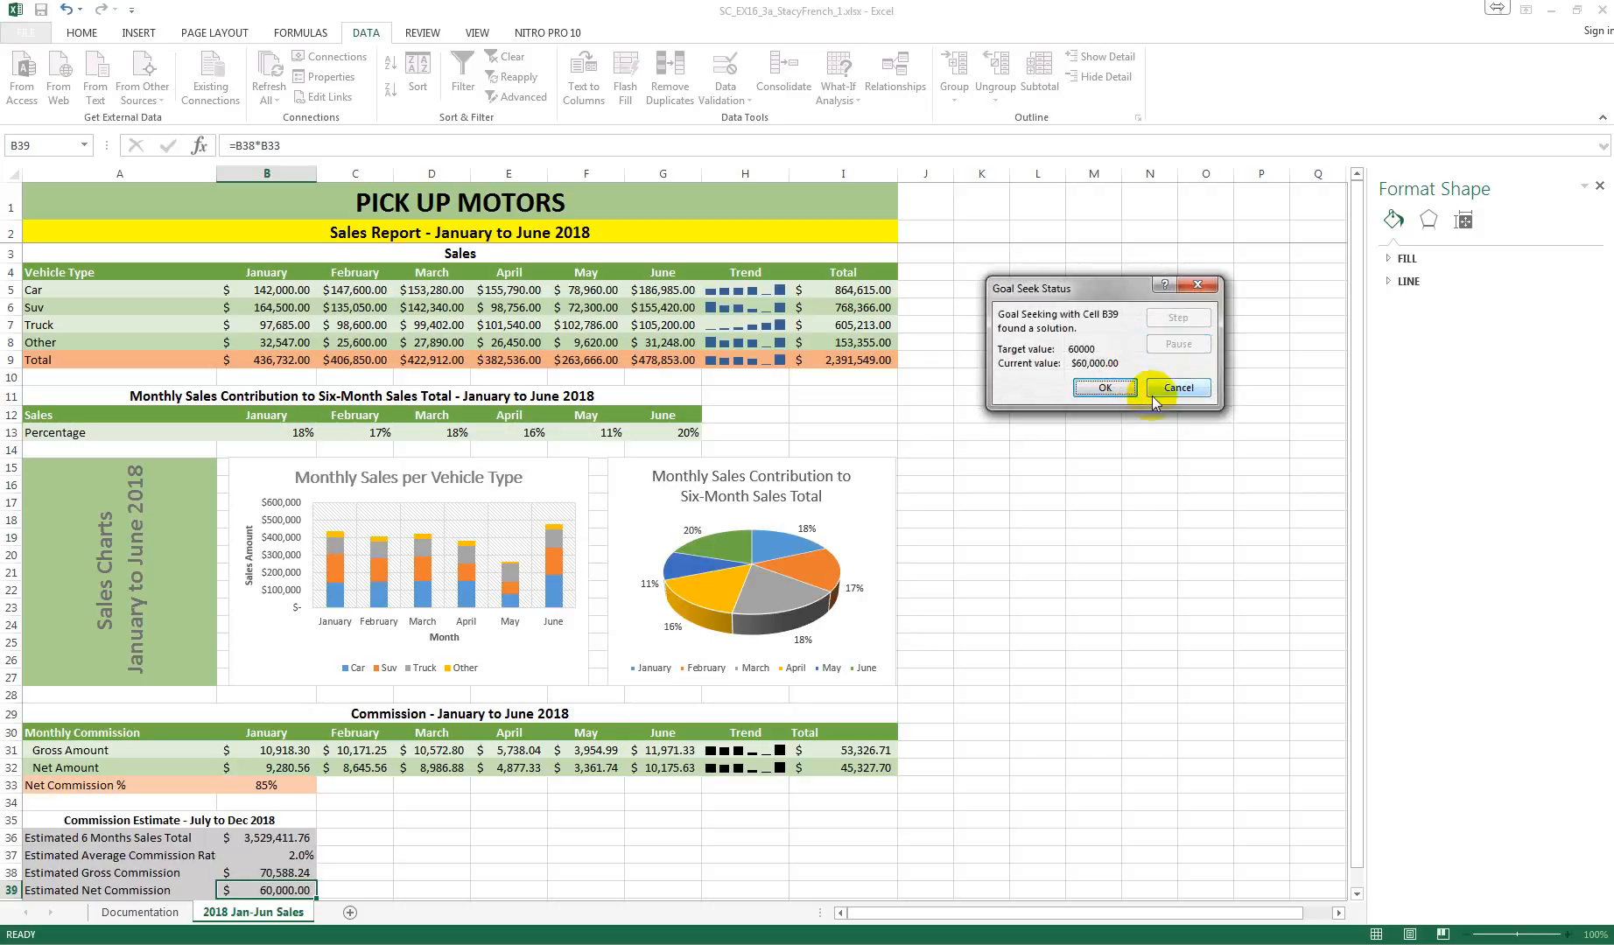
pyautogui.click(1106, 389)
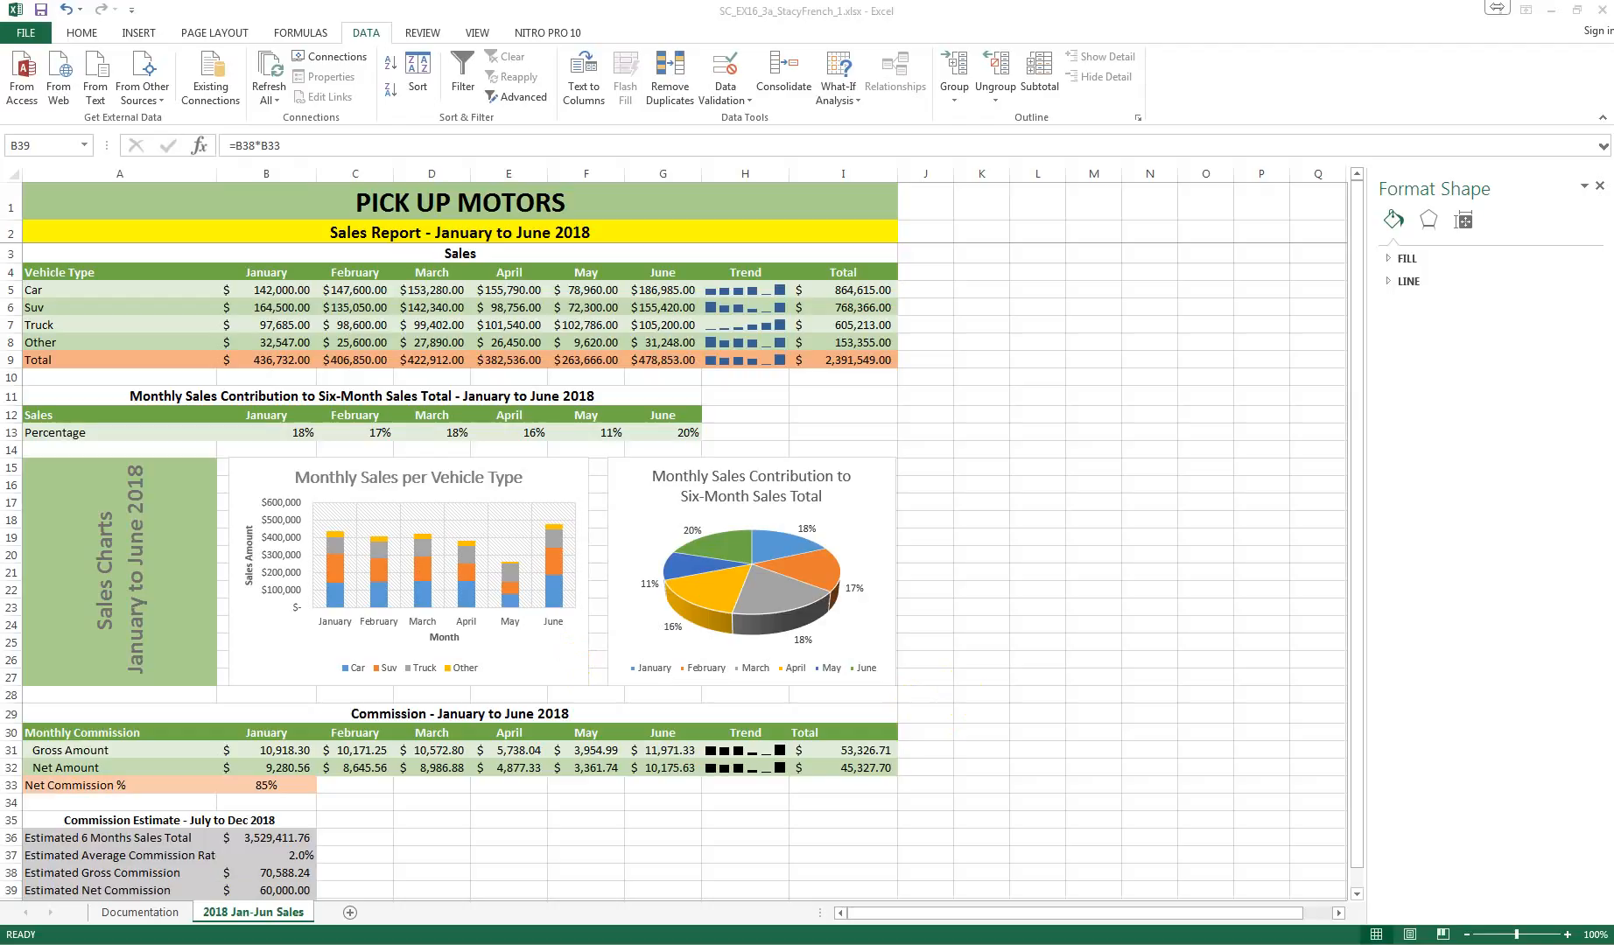
# Step: Insert the NOW function in cell B40 as the report date
pyautogui.scroll(-1, 682, 560)
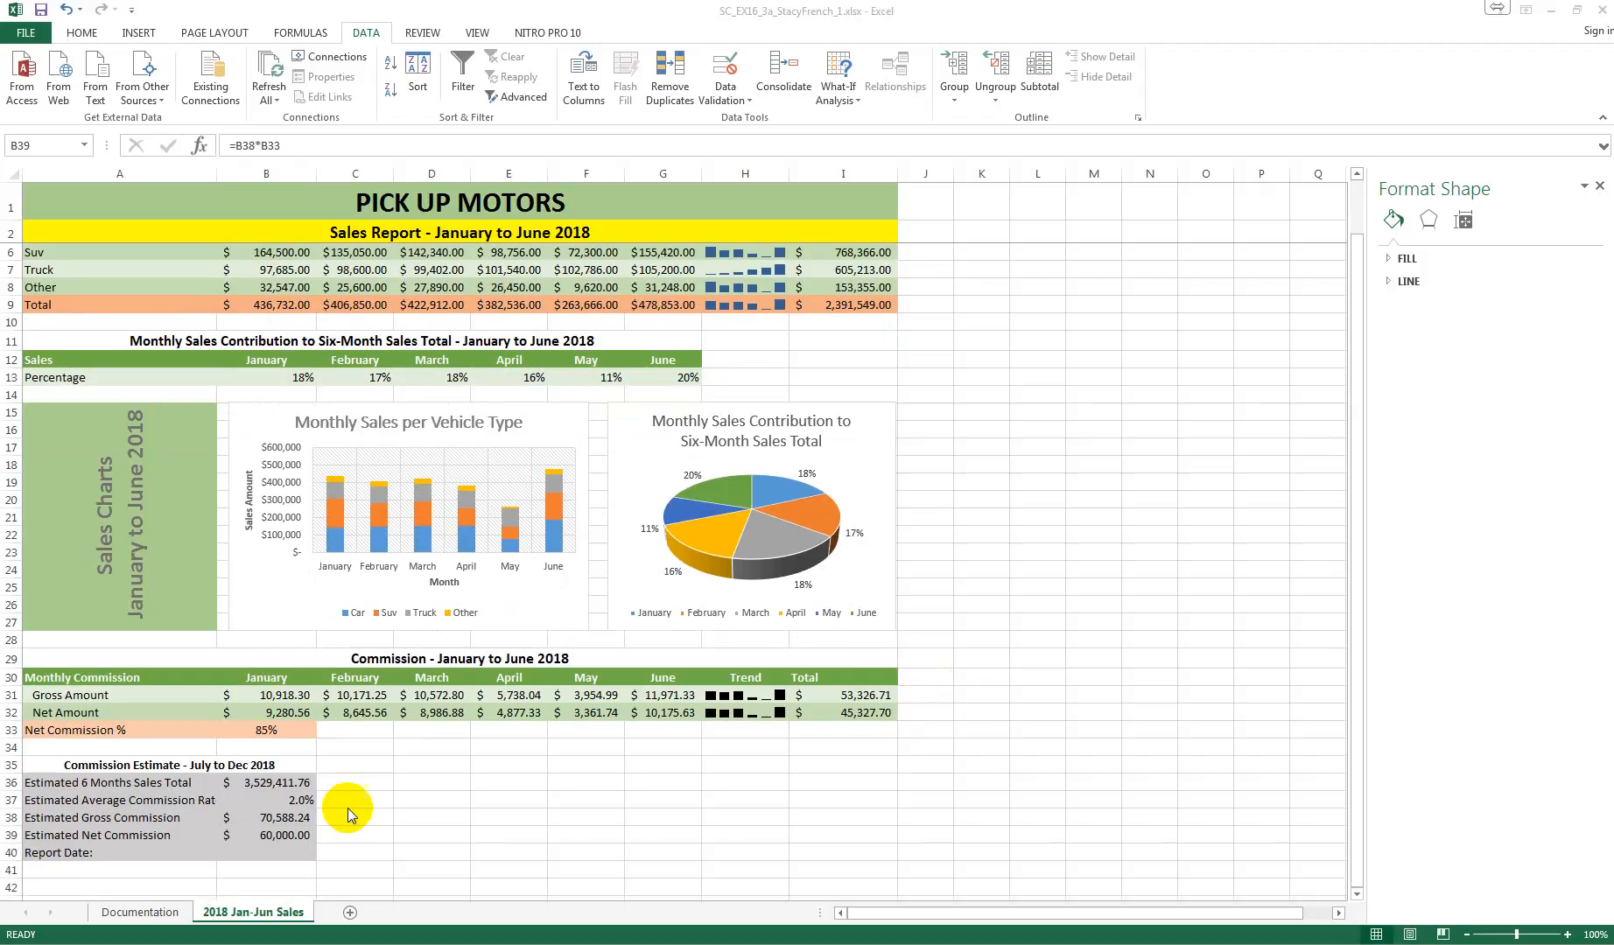
pyautogui.click(277, 854)
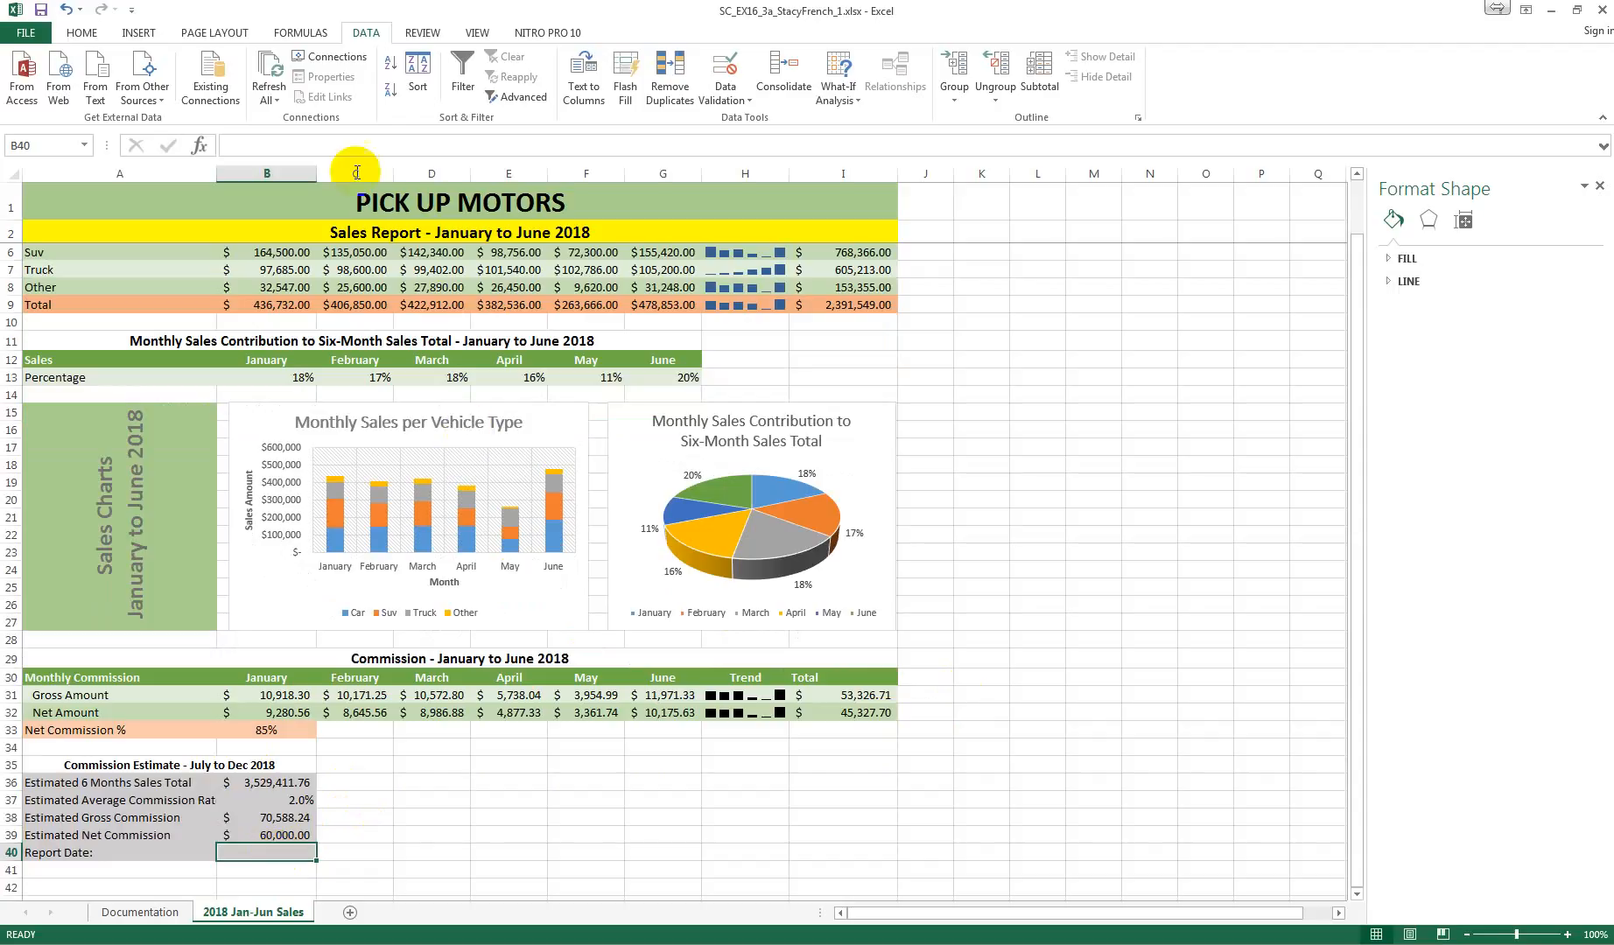
pyautogui.click(199, 146)
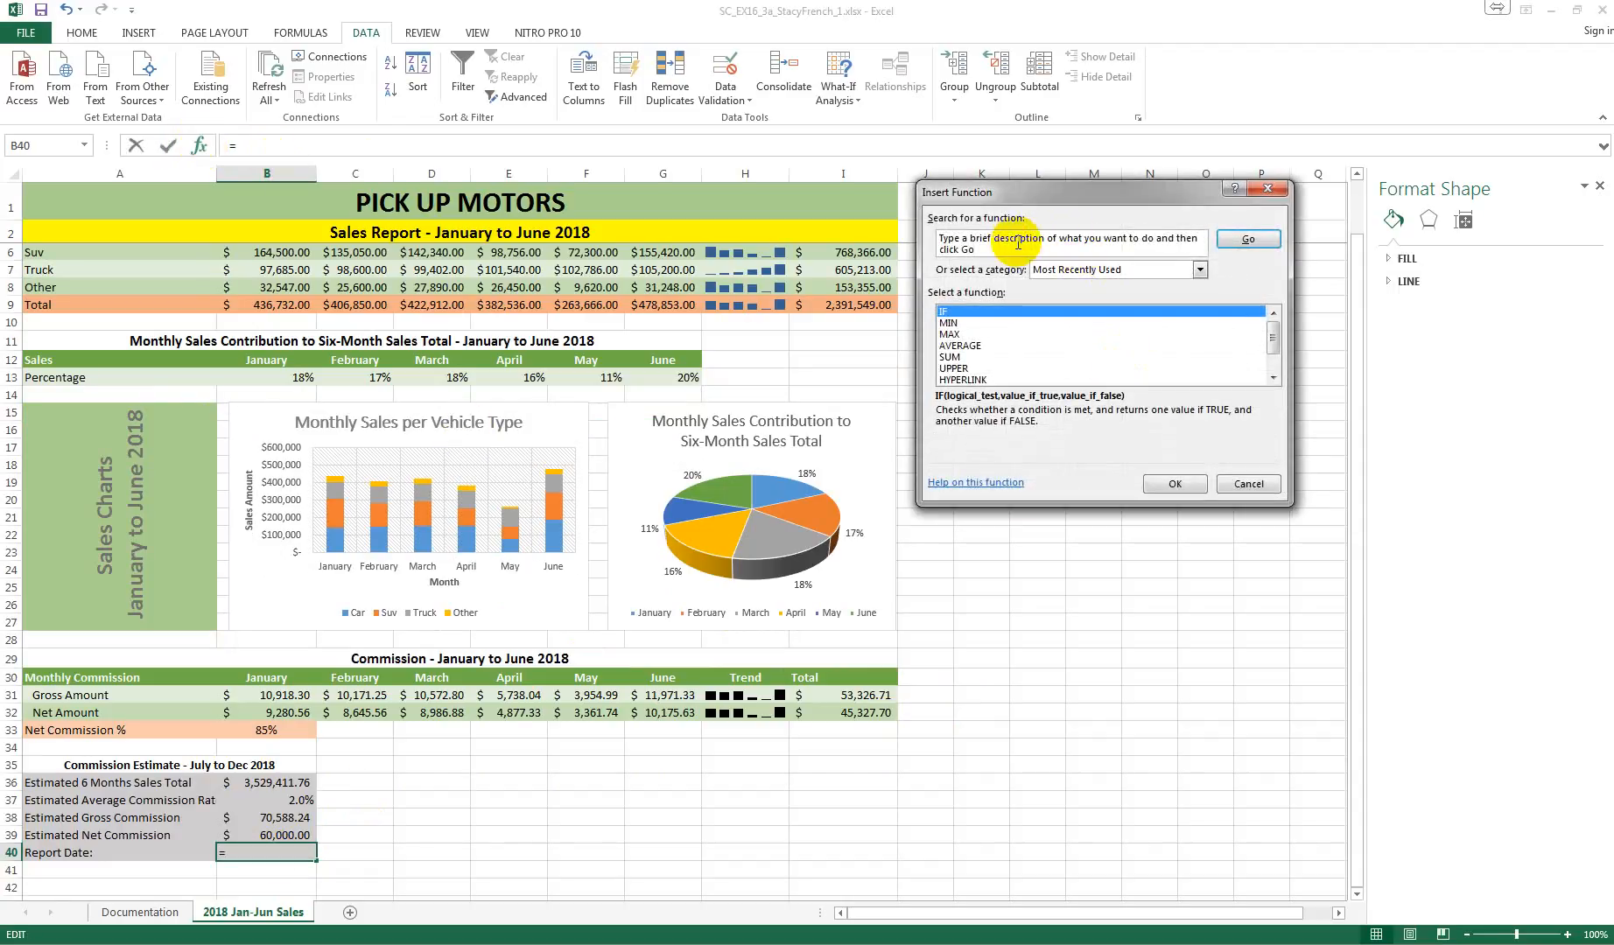
pyautogui.write('now')
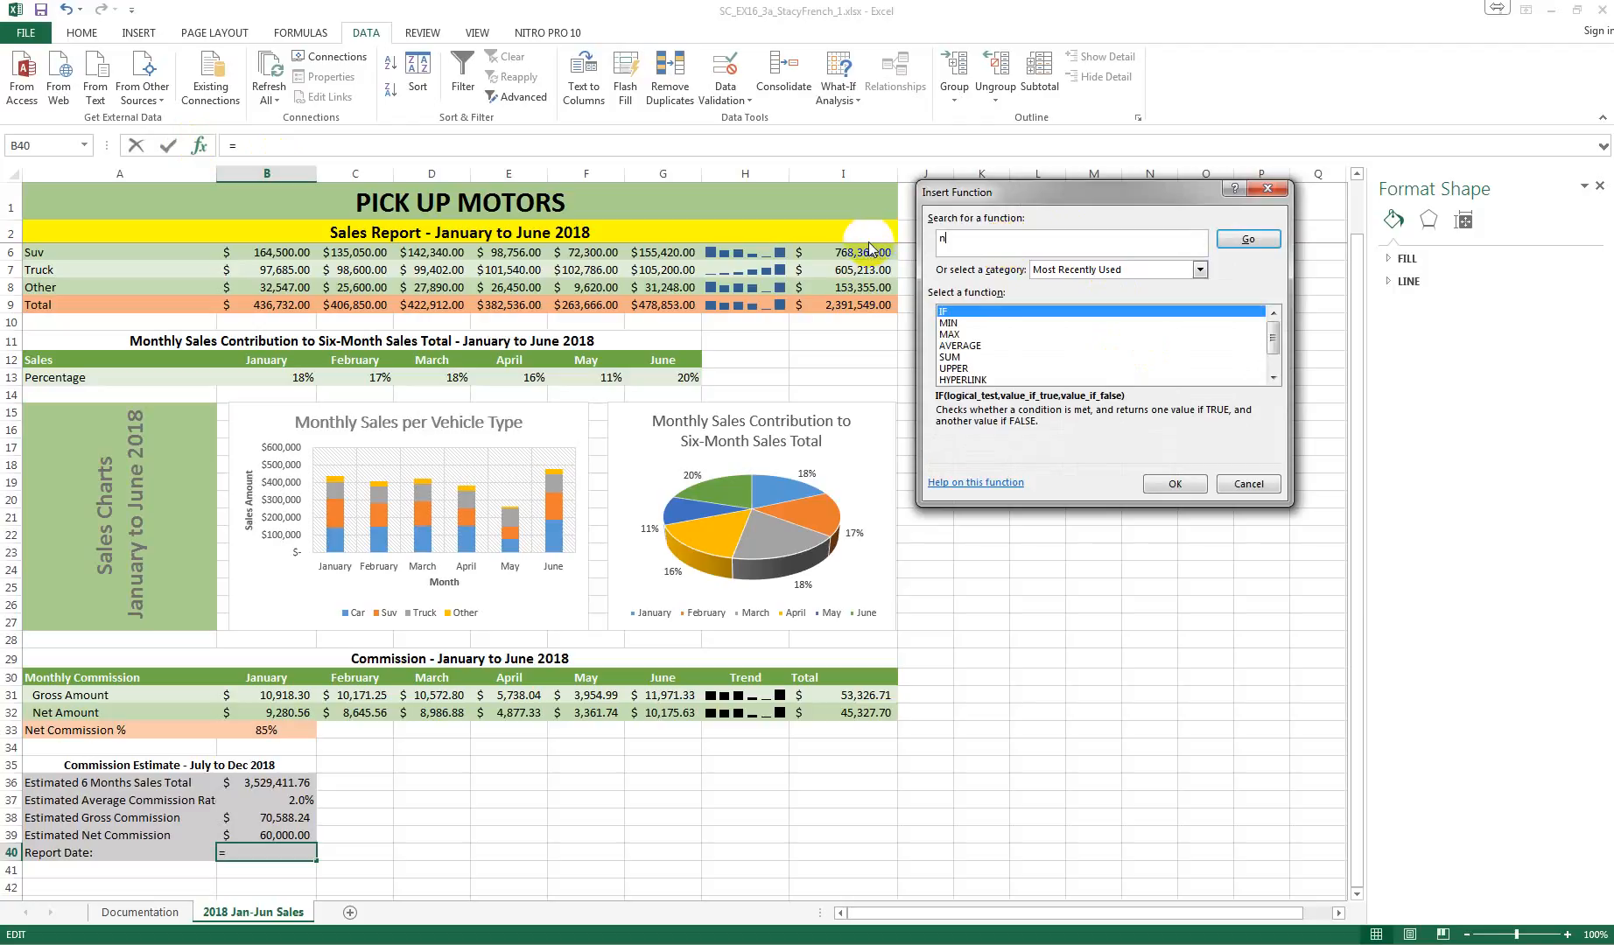
pyautogui.click(1229, 234)
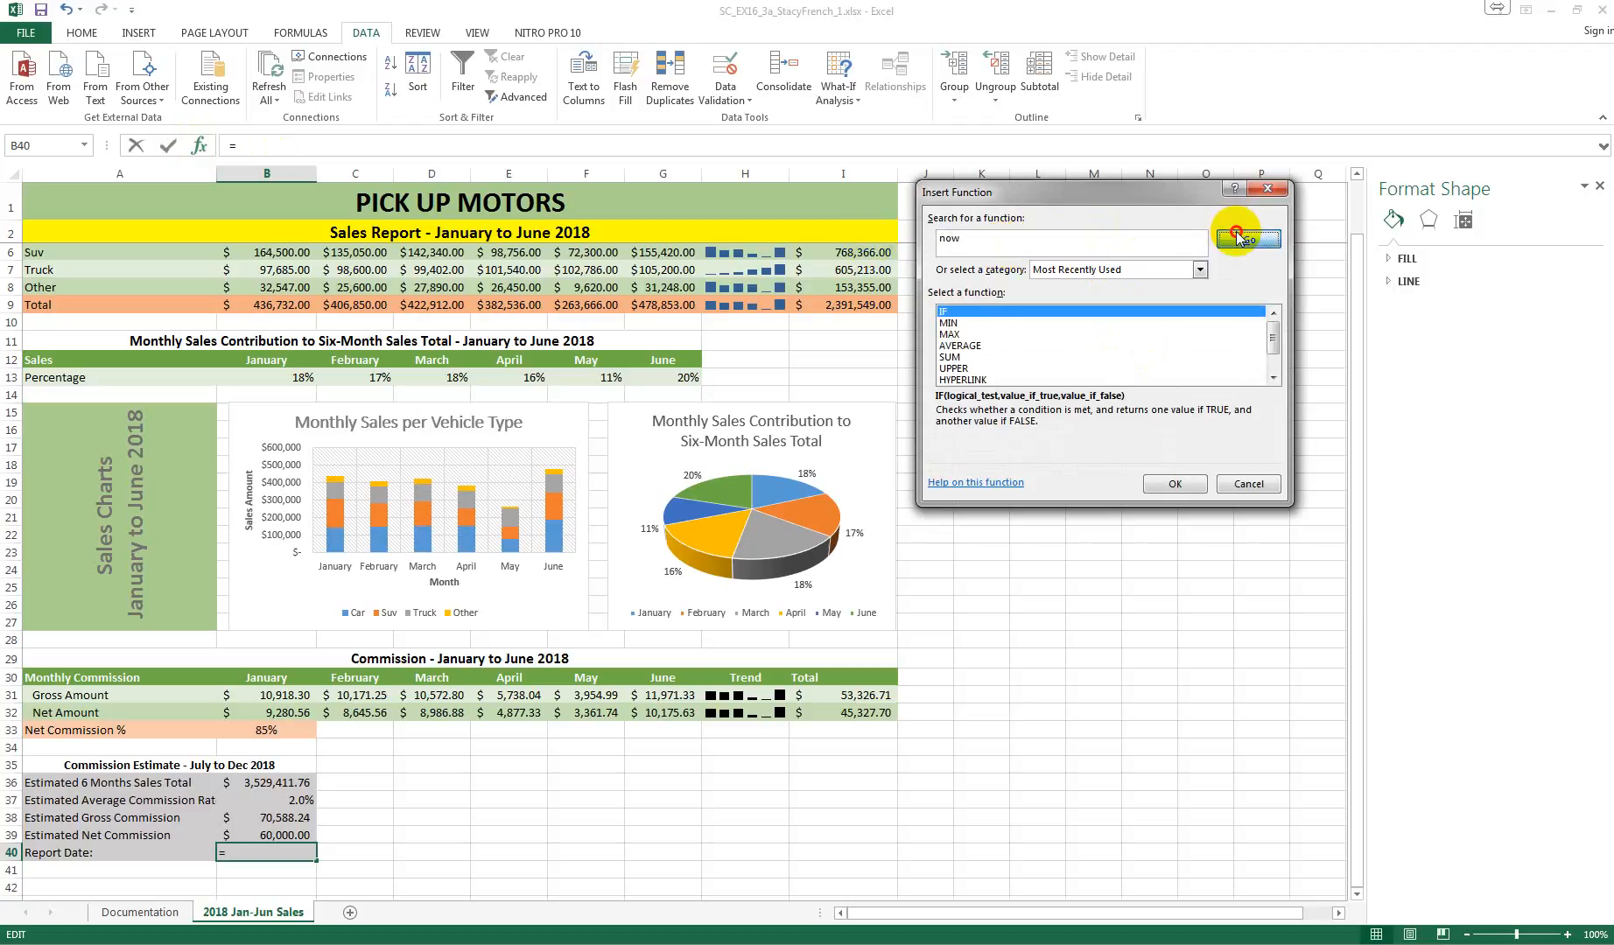
pyautogui.click(1174, 484)
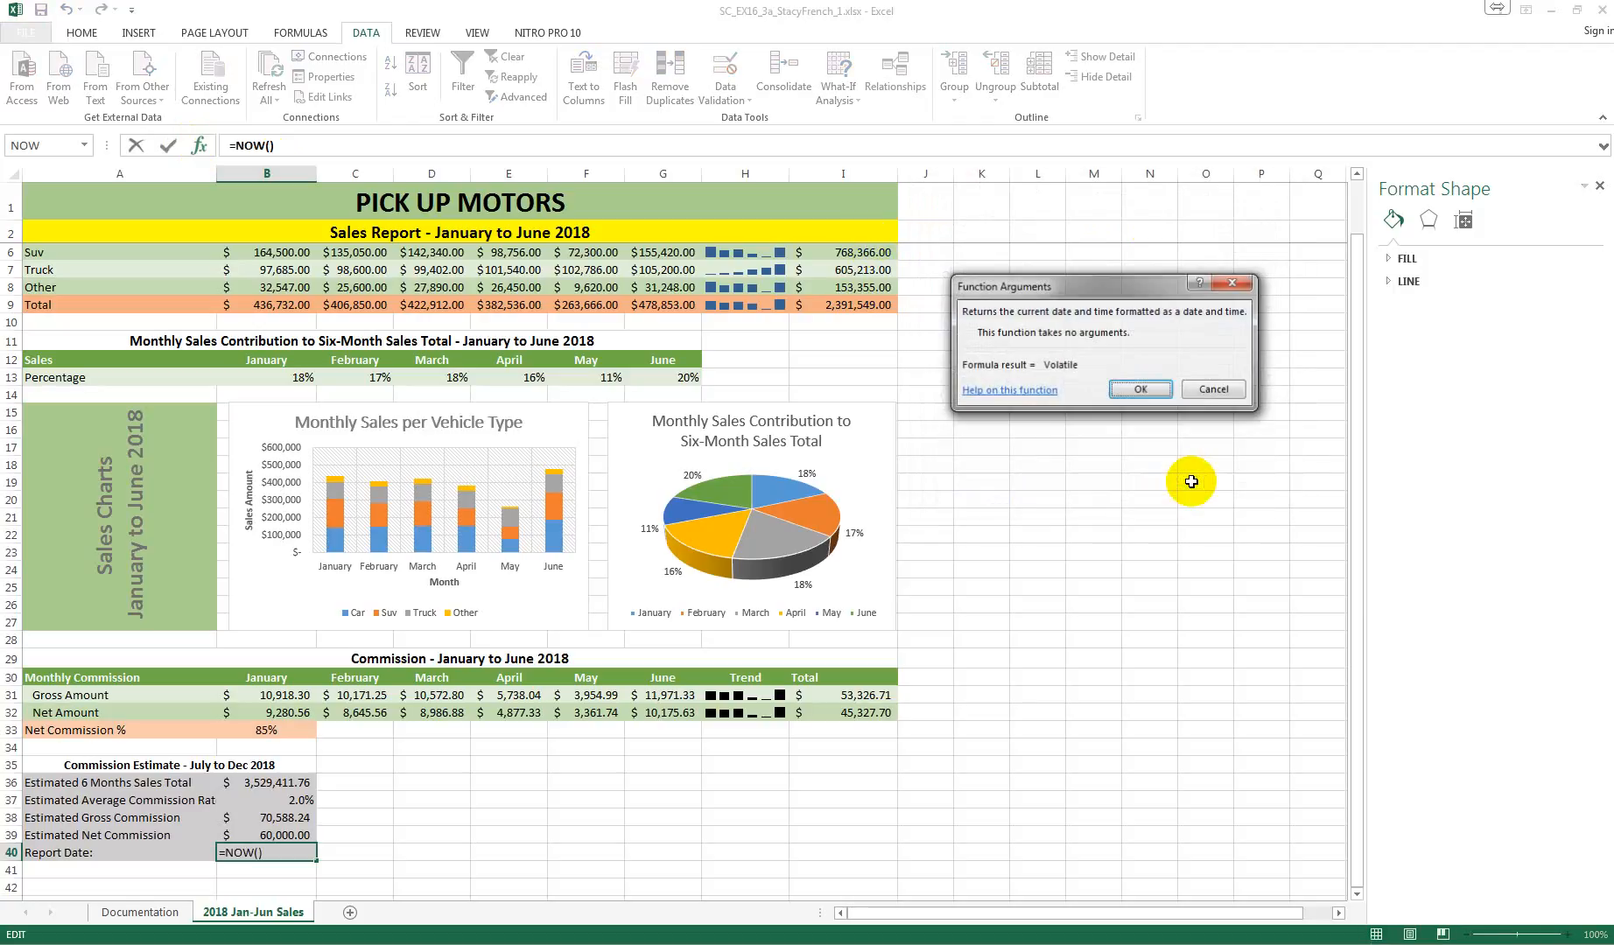
pyautogui.click(1141, 390)
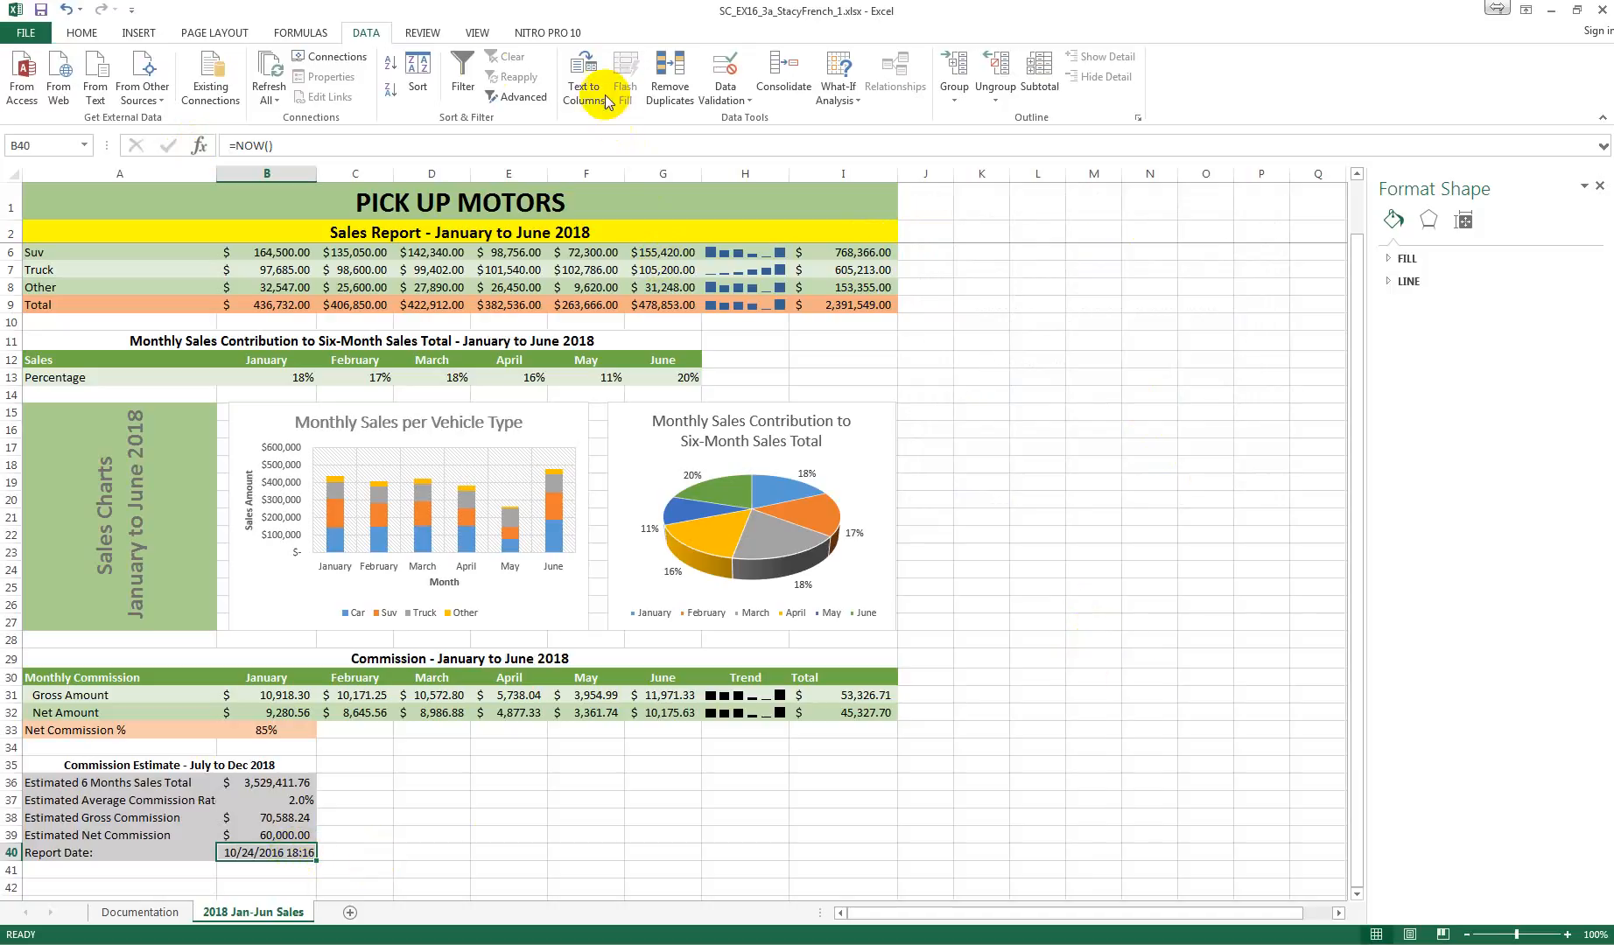
# Step: Format the report date in cell B40 with the Short Date number format
pyautogui.click(106, 34)
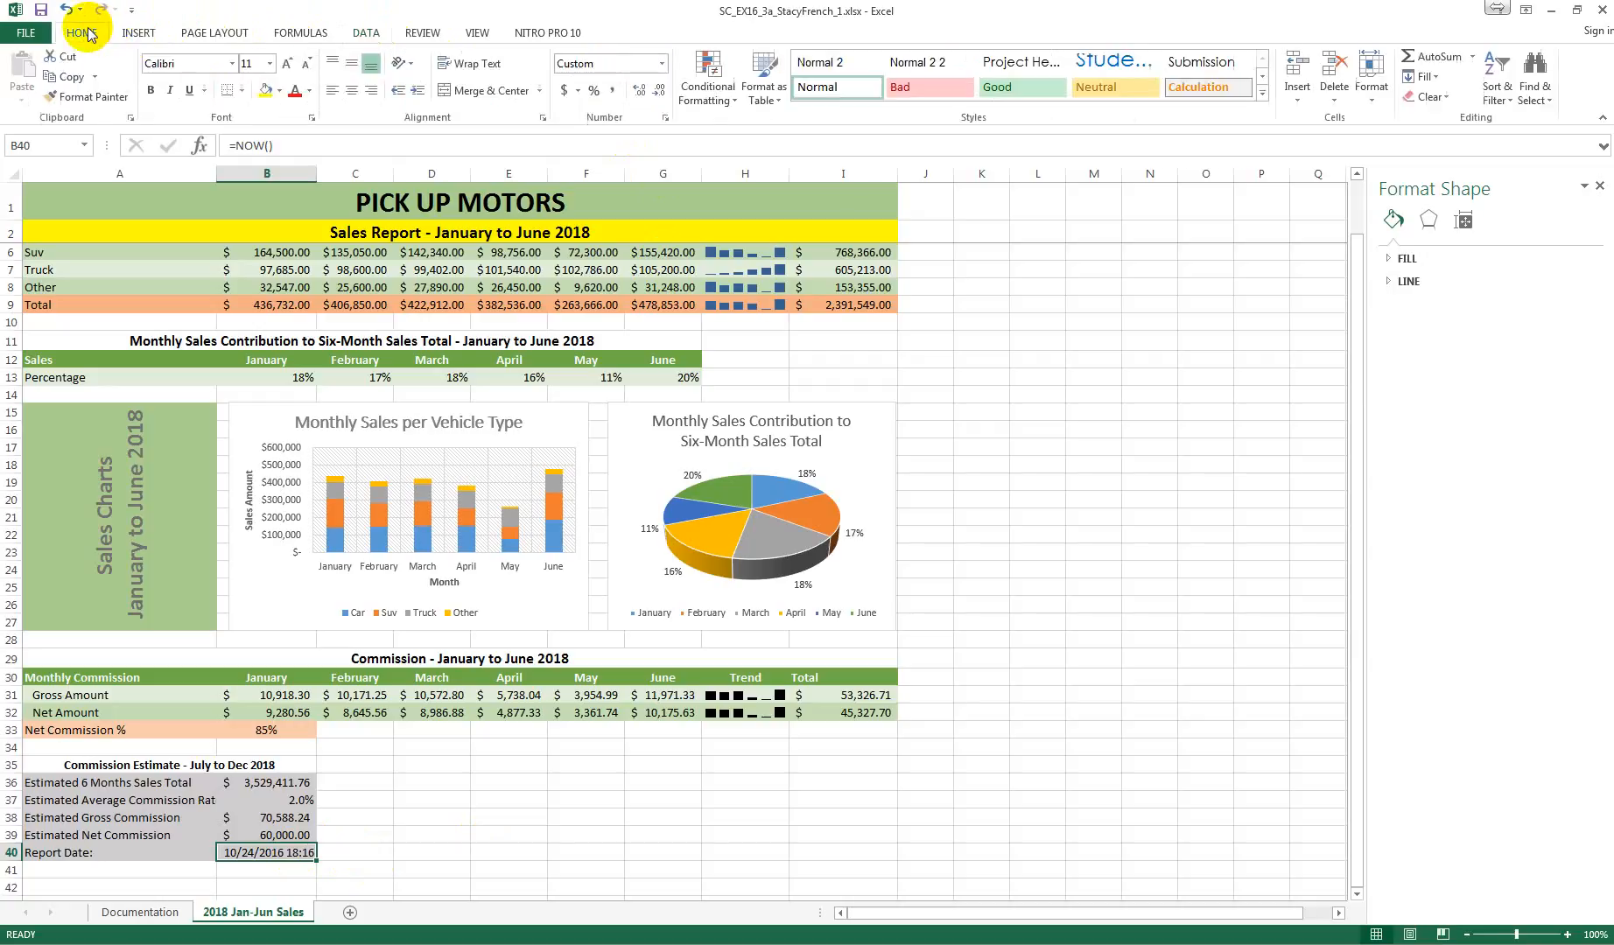
pyautogui.click(613, 64)
pyautogui.click(663, 68)
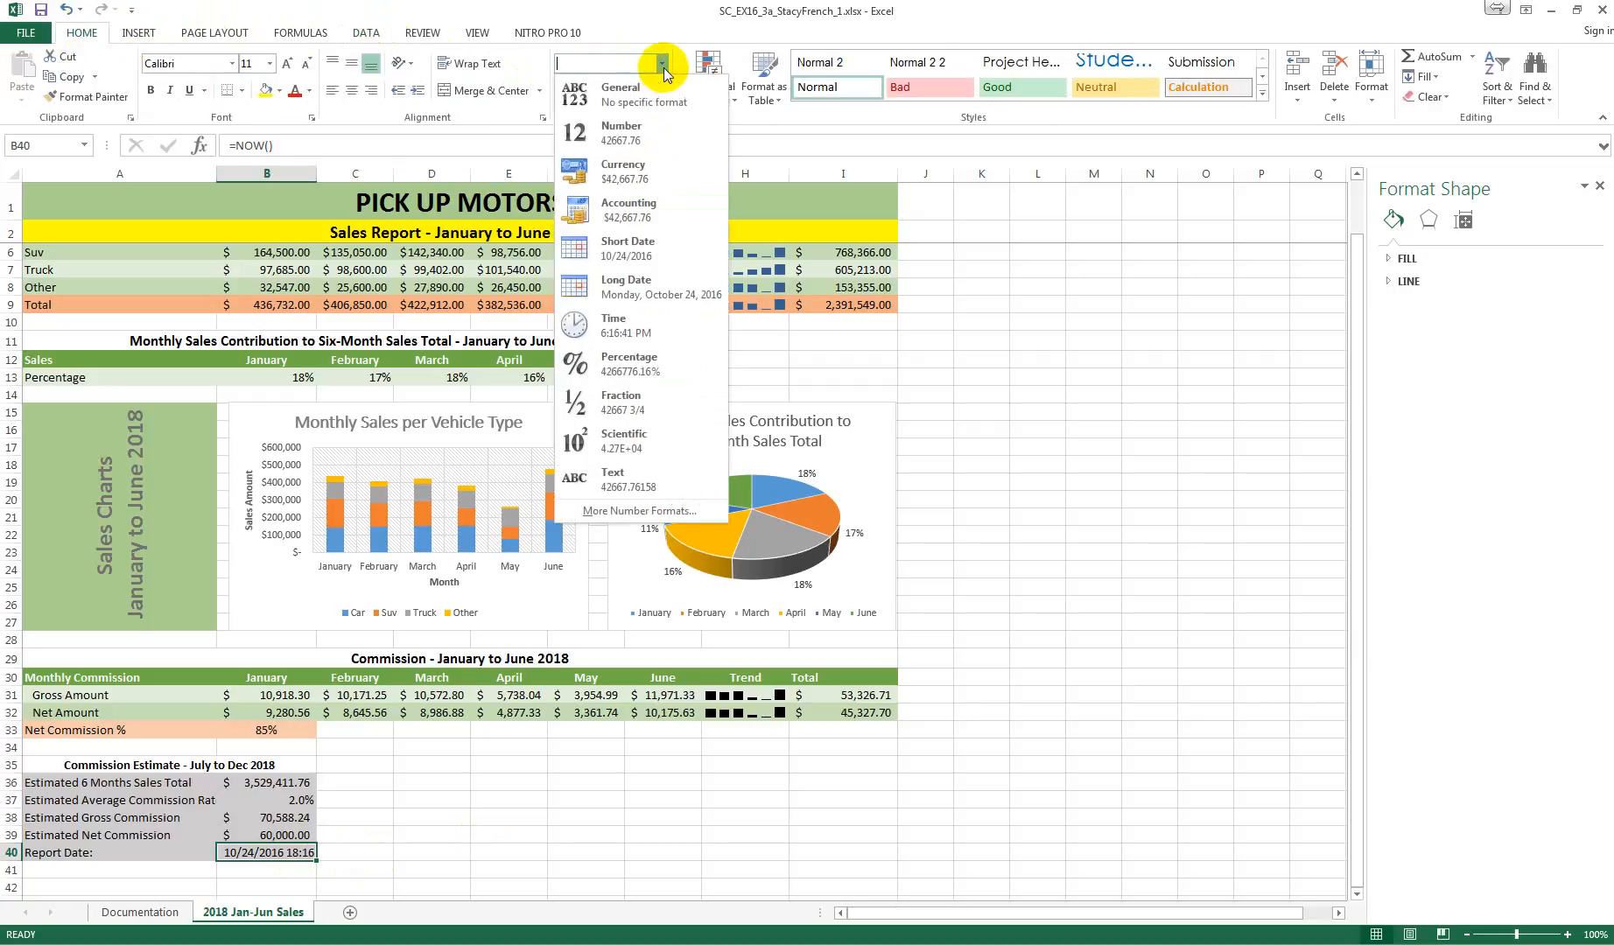
pyautogui.click(649, 241)
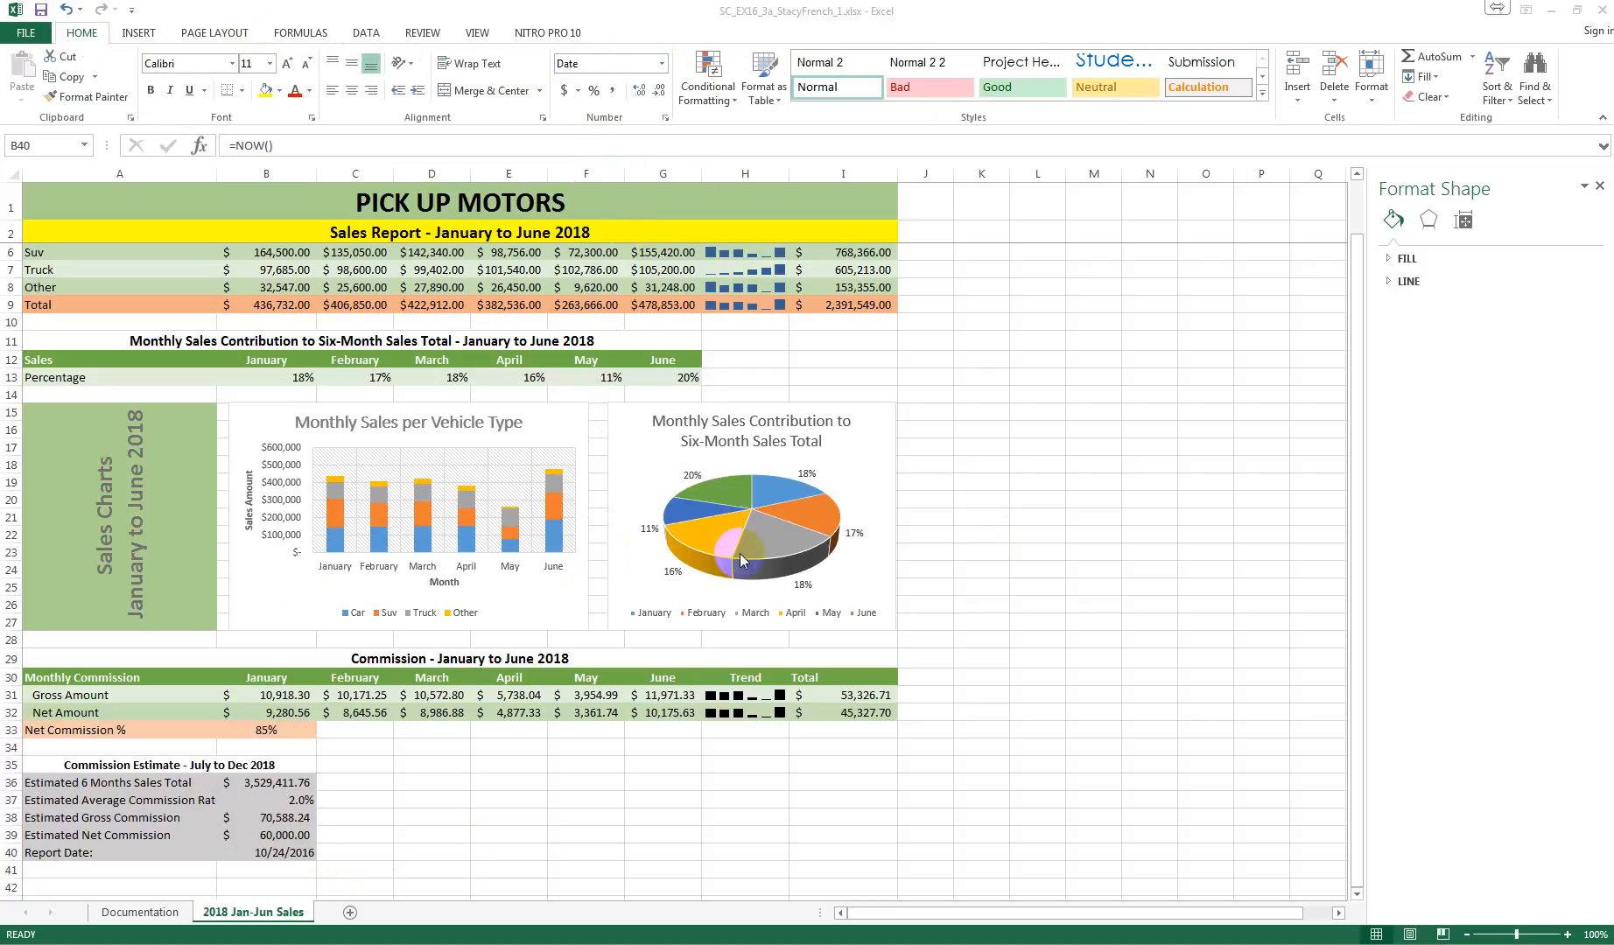
# Step: Insert the recommended Clustered Column chart from the monthly commission data in A30:G32
pyautogui.moveTo(708, 548)
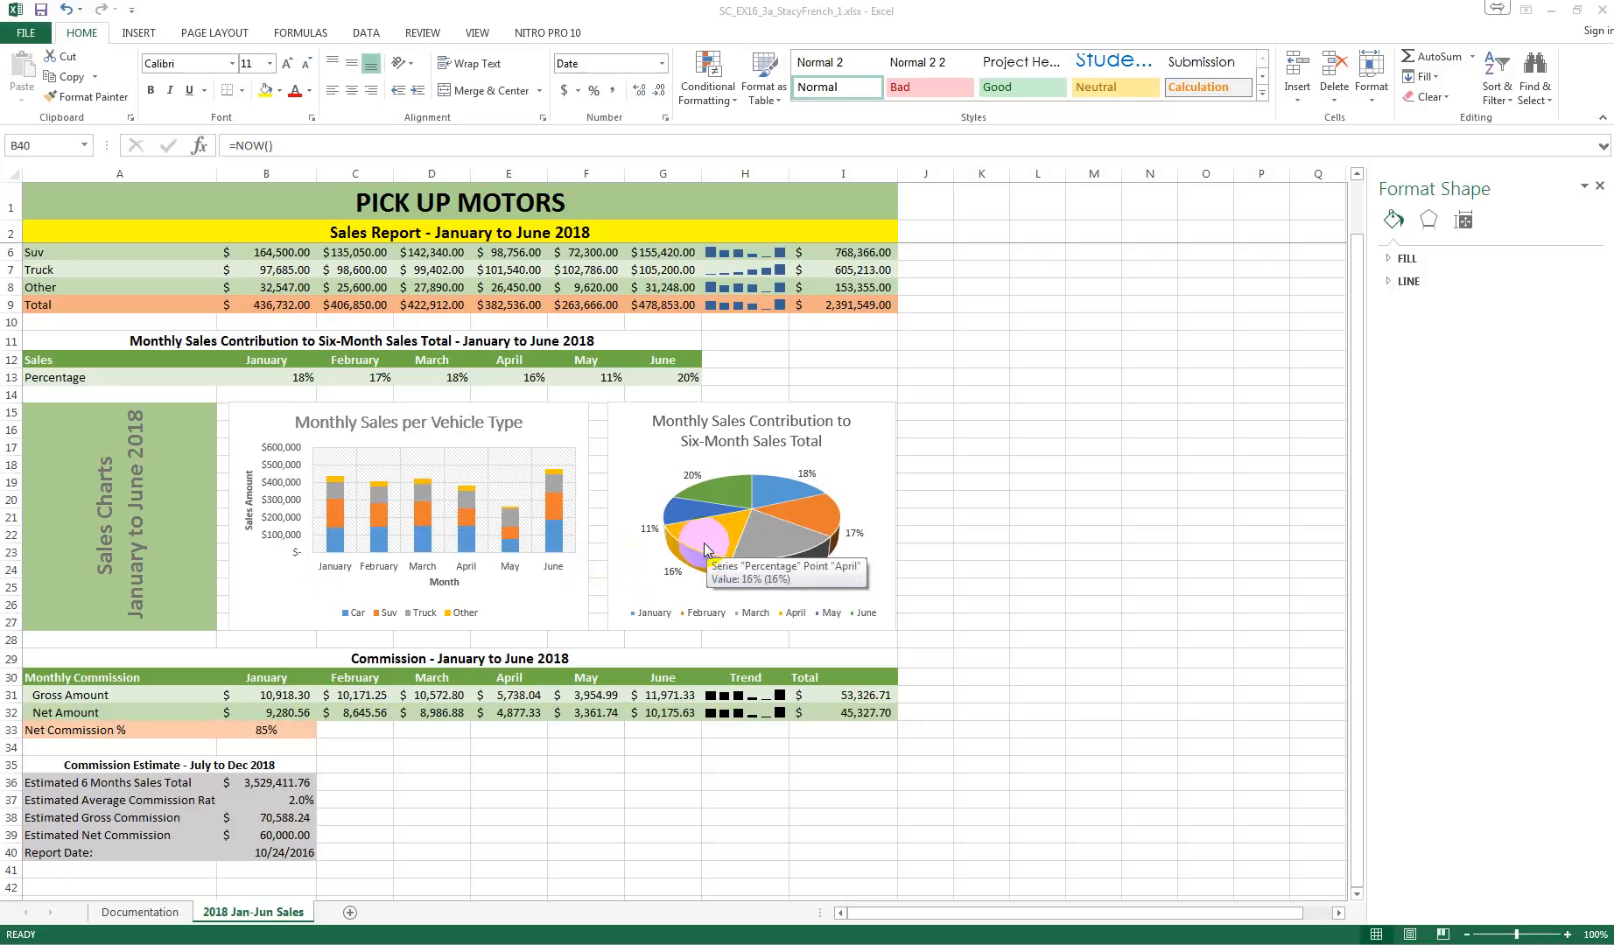
pyautogui.press('Escape')
pyautogui.scroll(1, 704, 545)
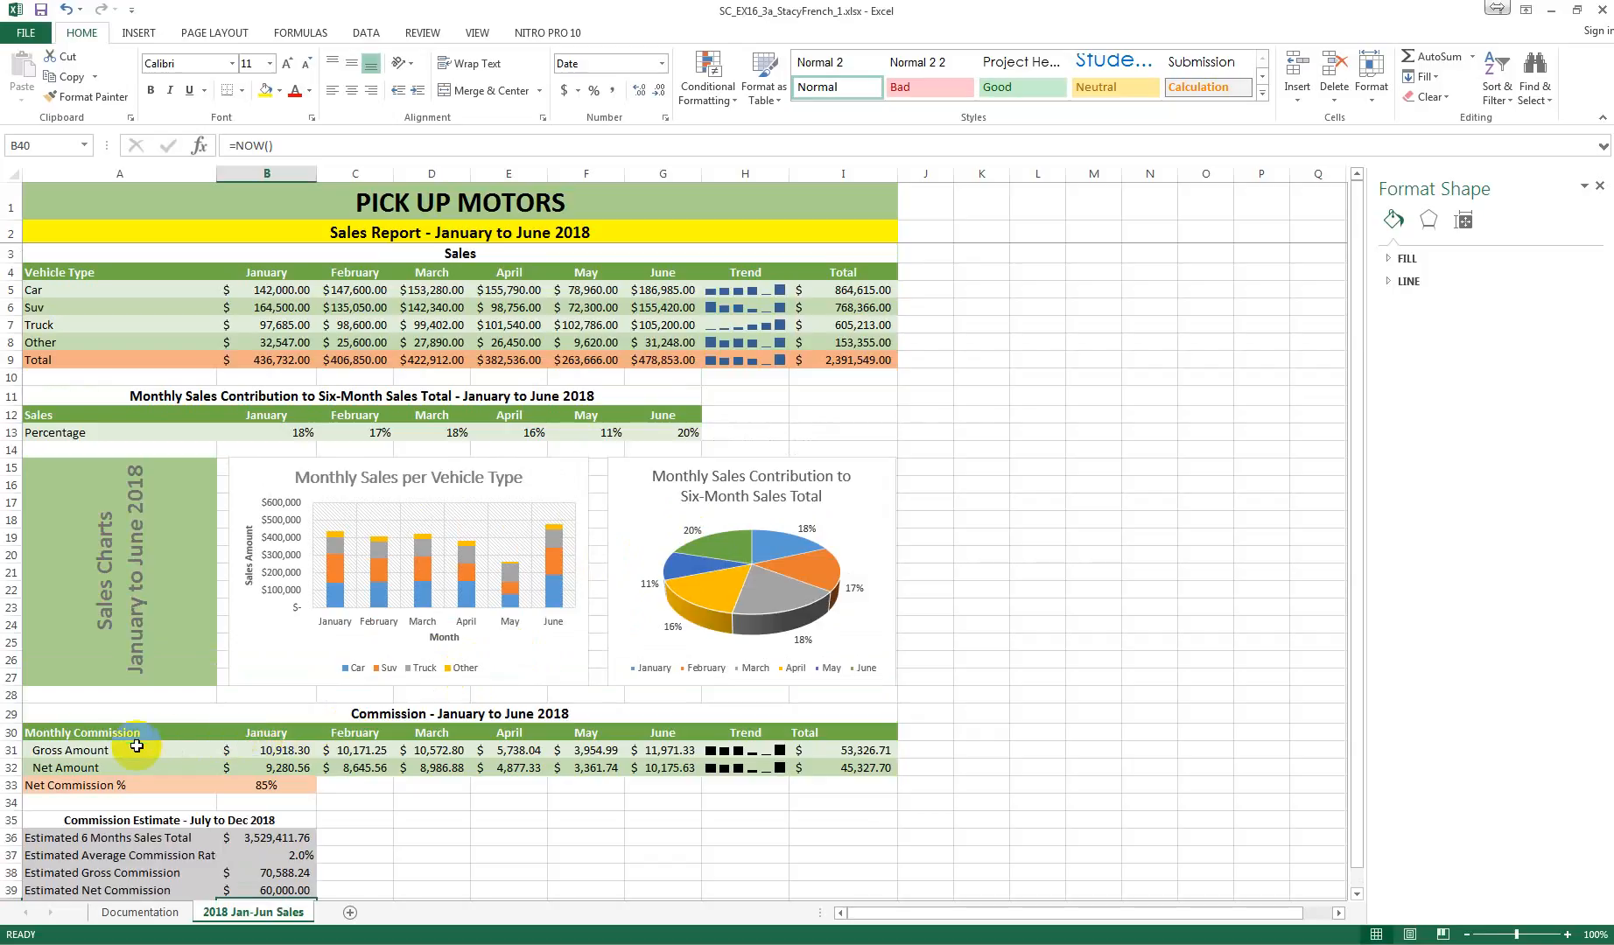
pyautogui.click(71, 734)
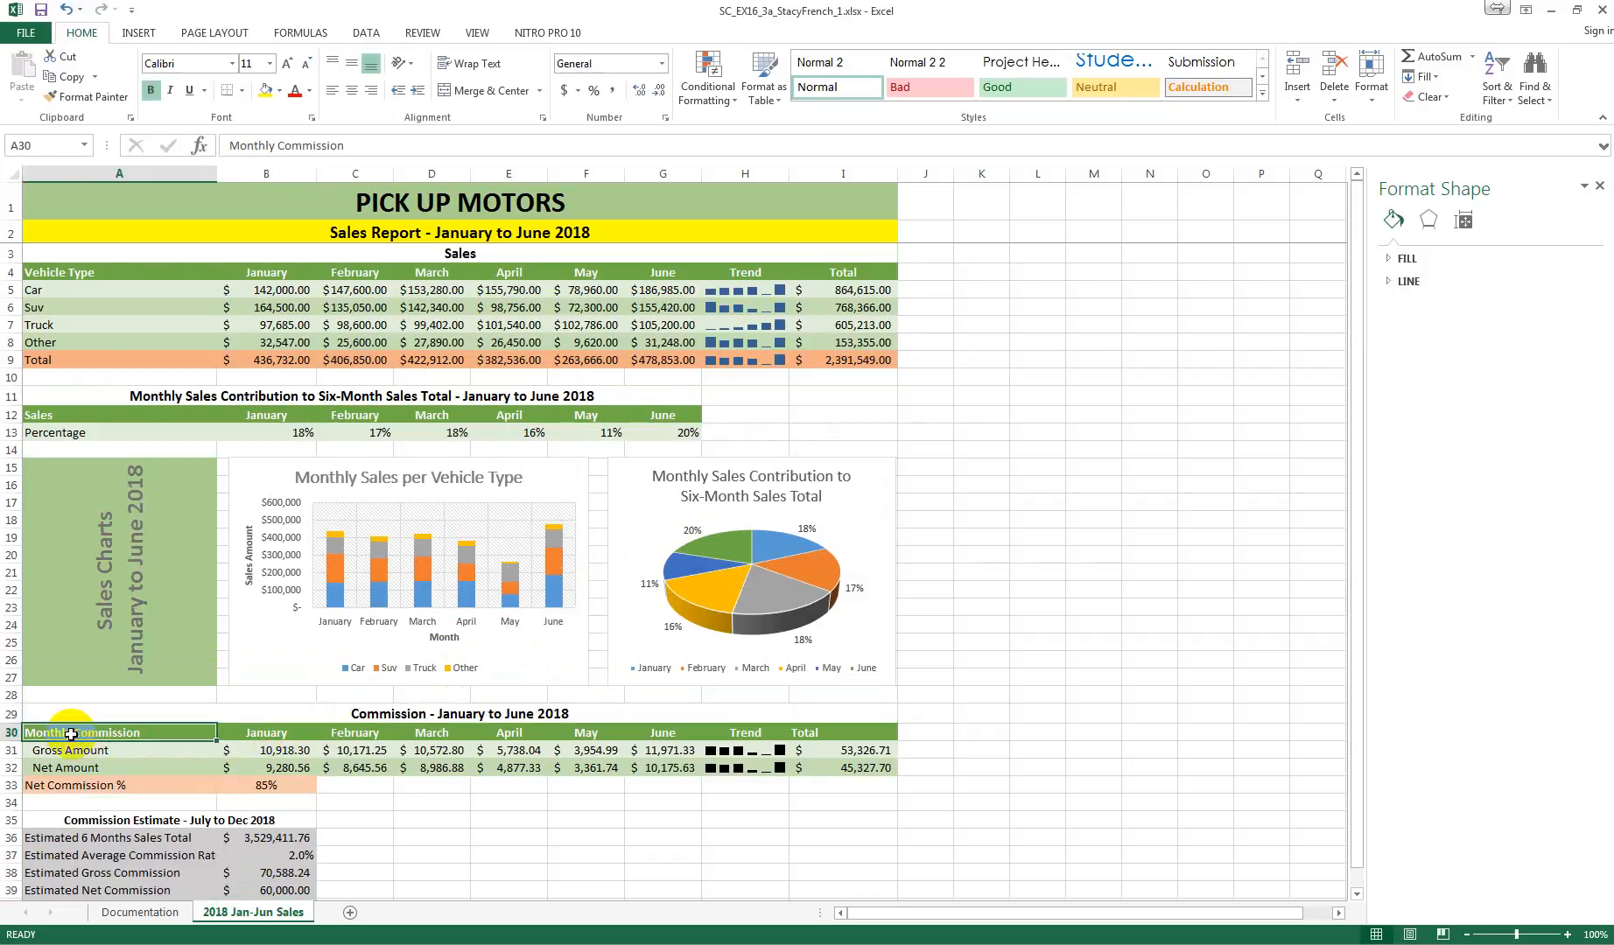
pyautogui.moveTo(71, 734); pyautogui.dragTo(669, 777)
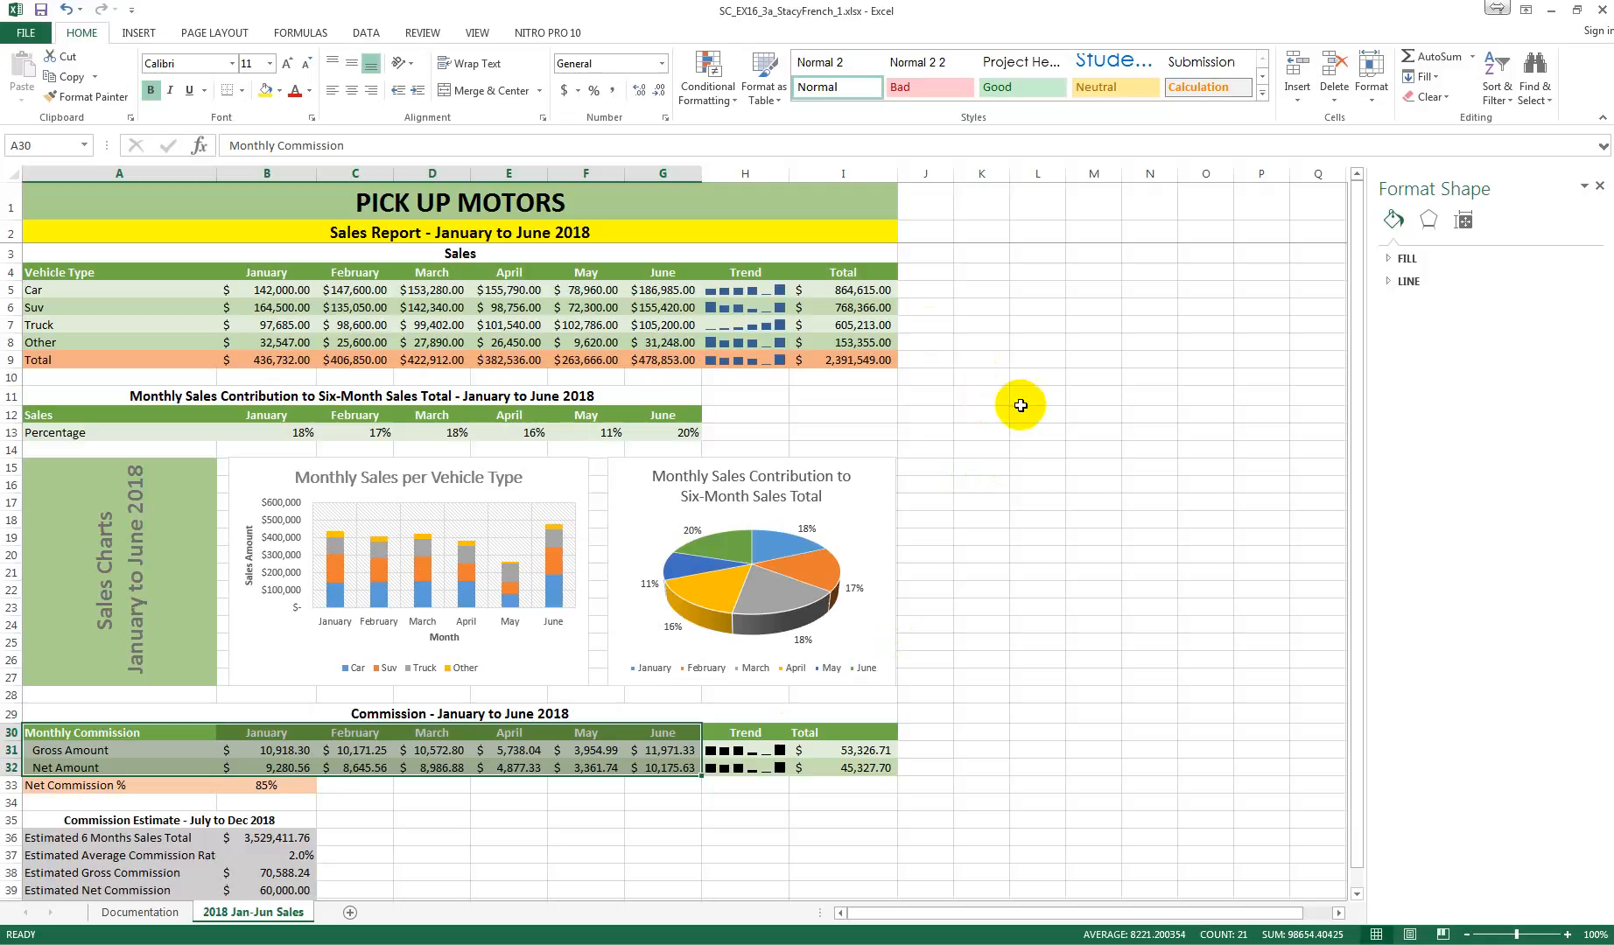
pyautogui.click(364, 33)
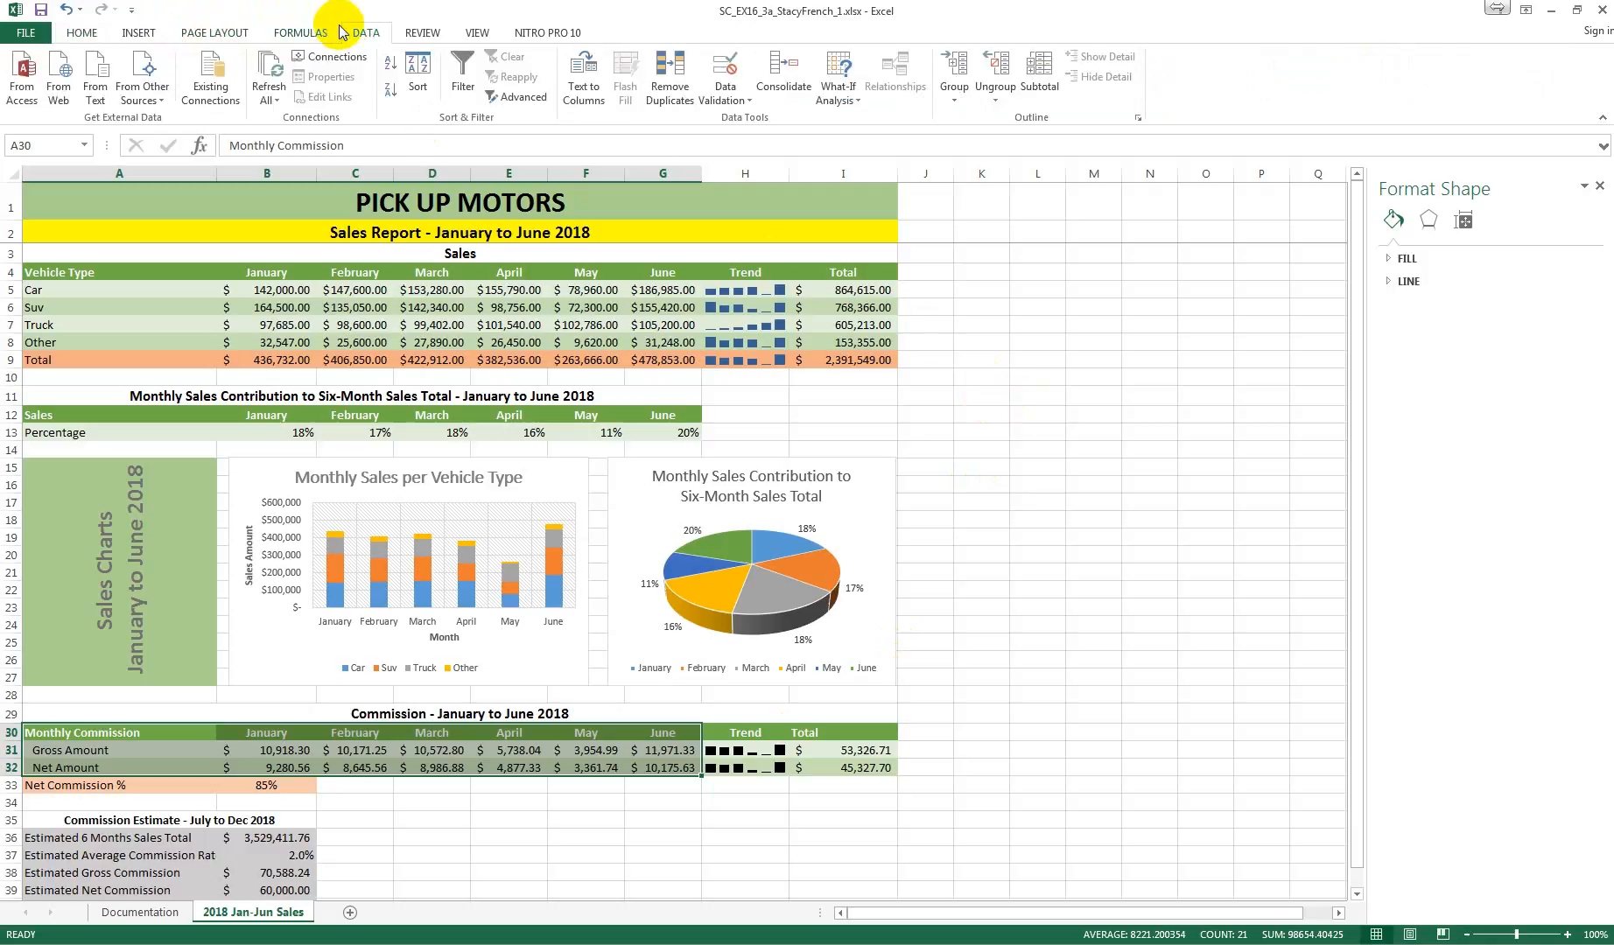
pyautogui.click(298, 33)
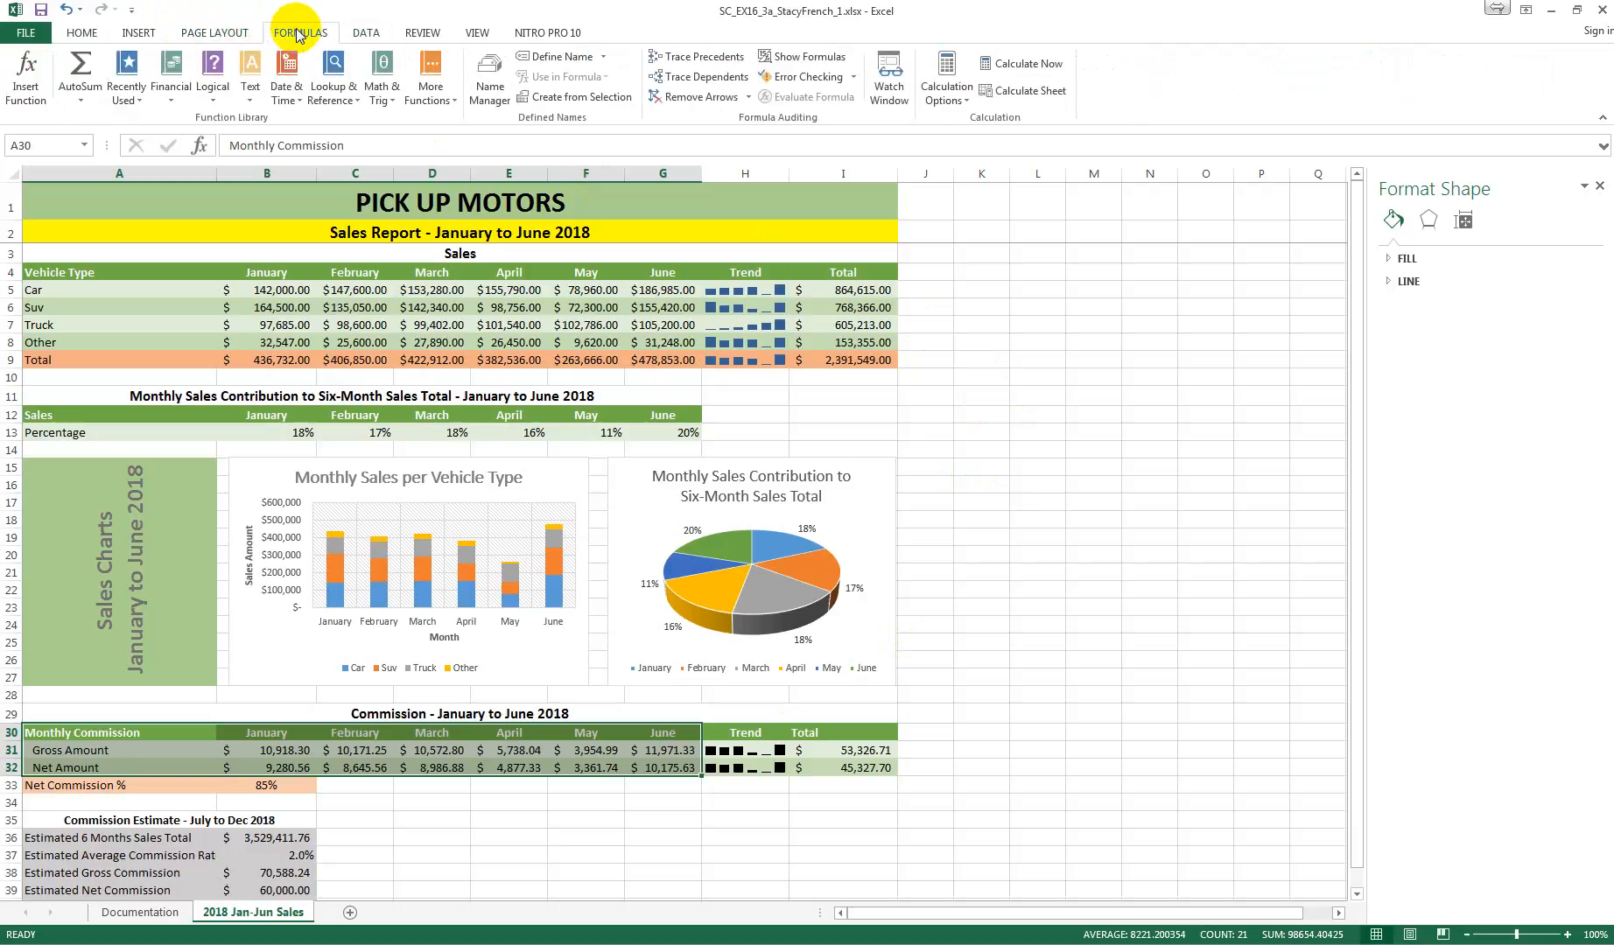
pyautogui.click(158, 34)
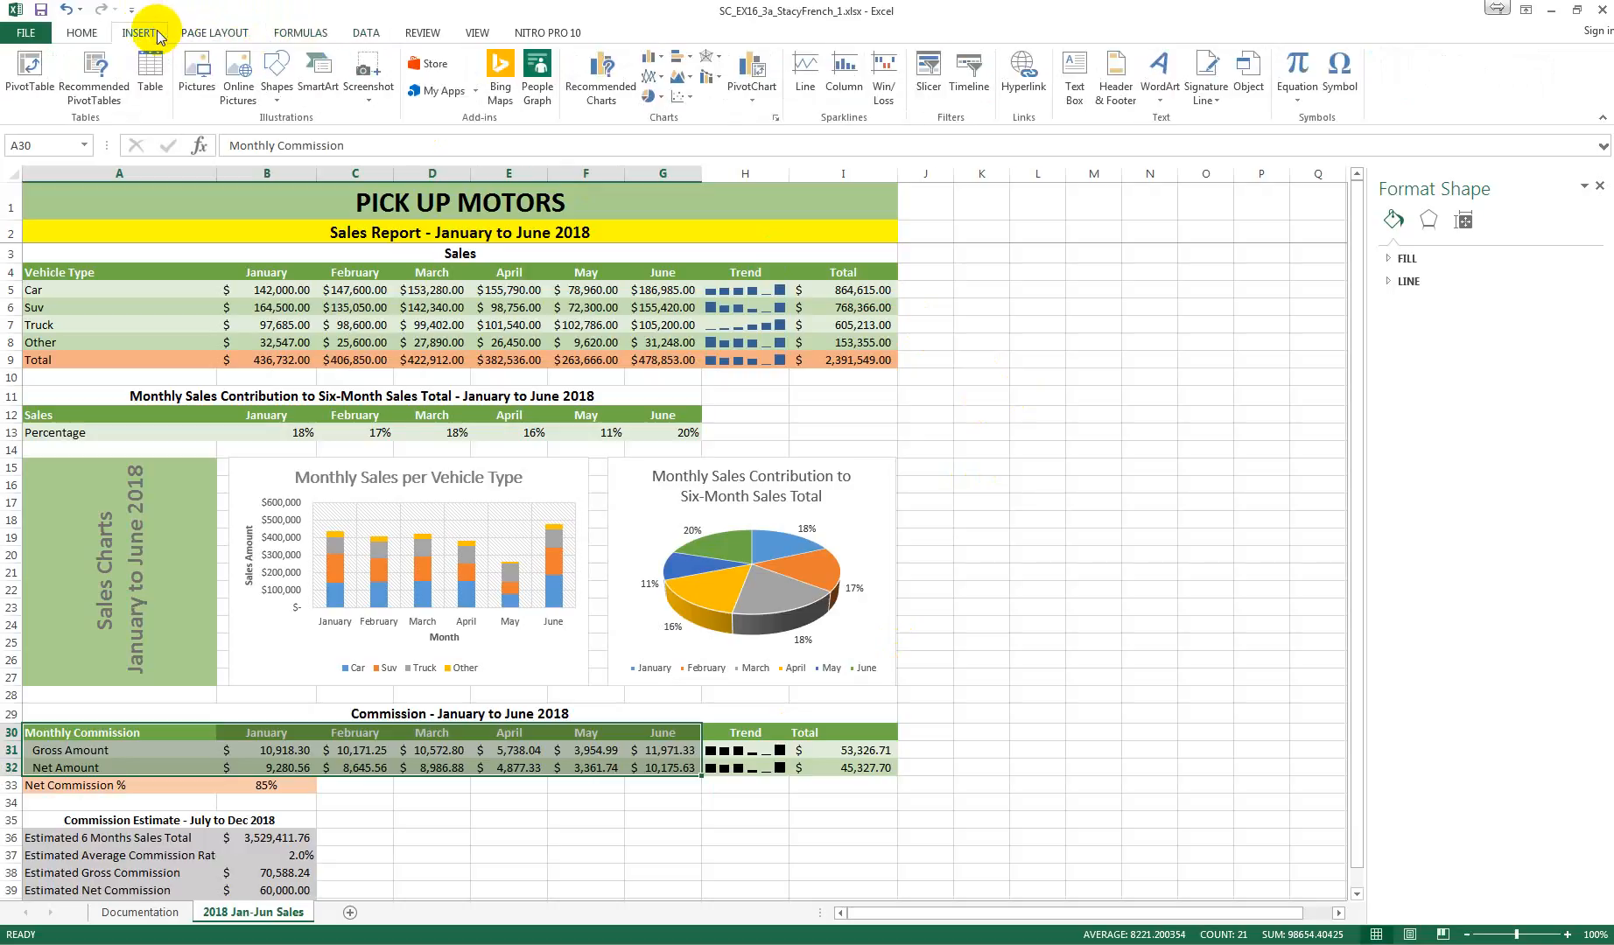
pyautogui.click(603, 96)
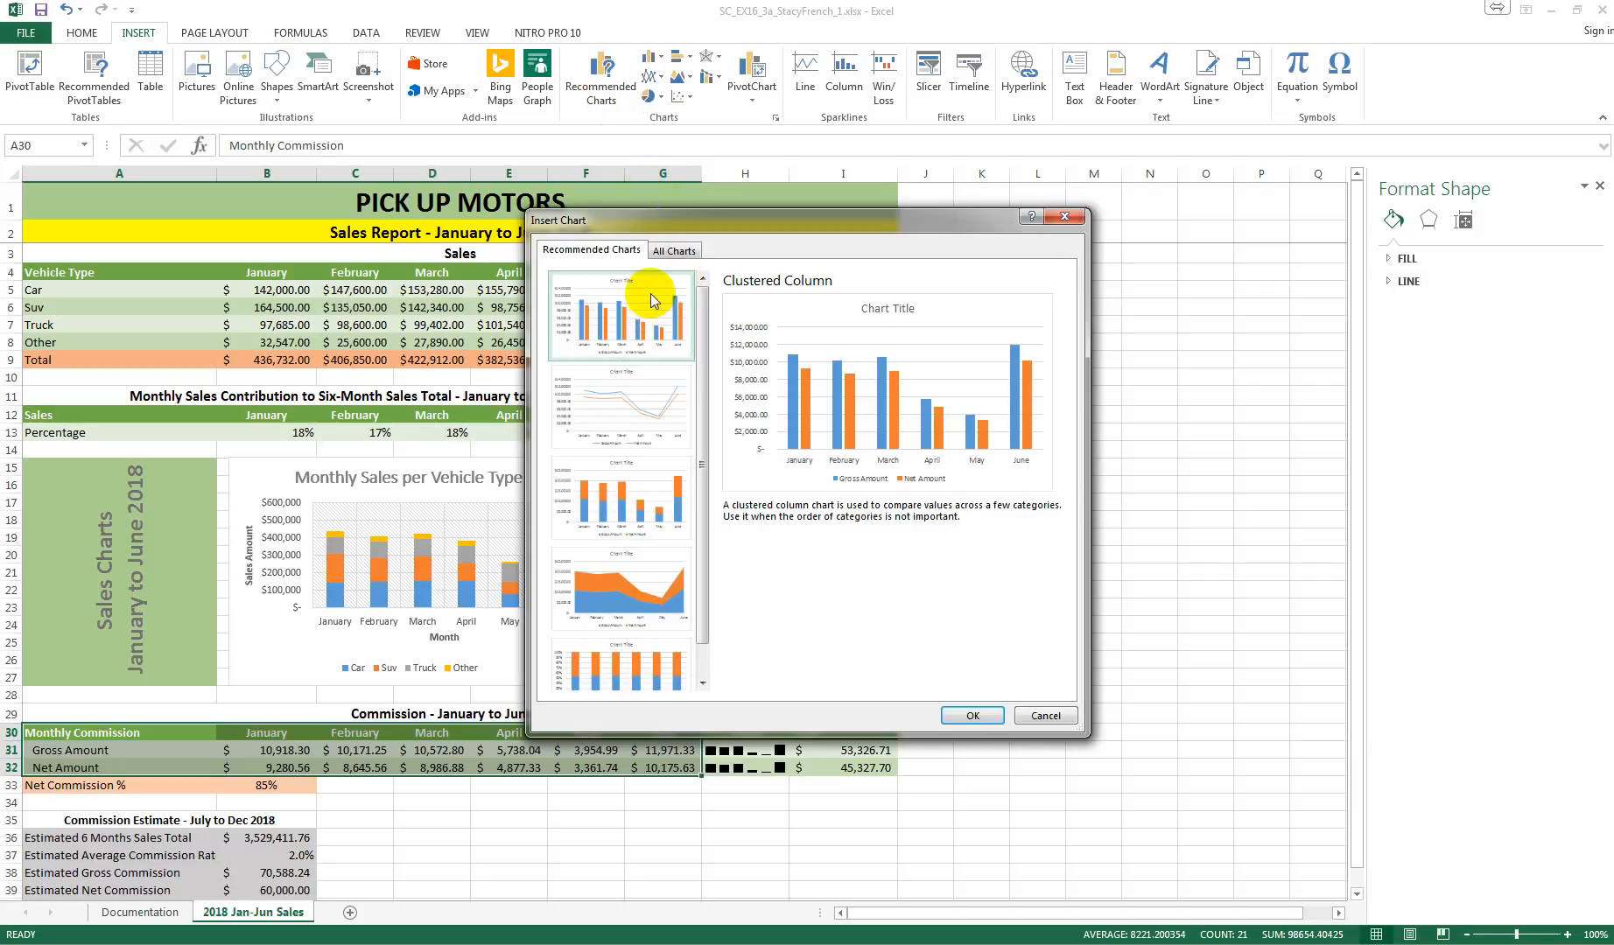
pyautogui.click(971, 716)
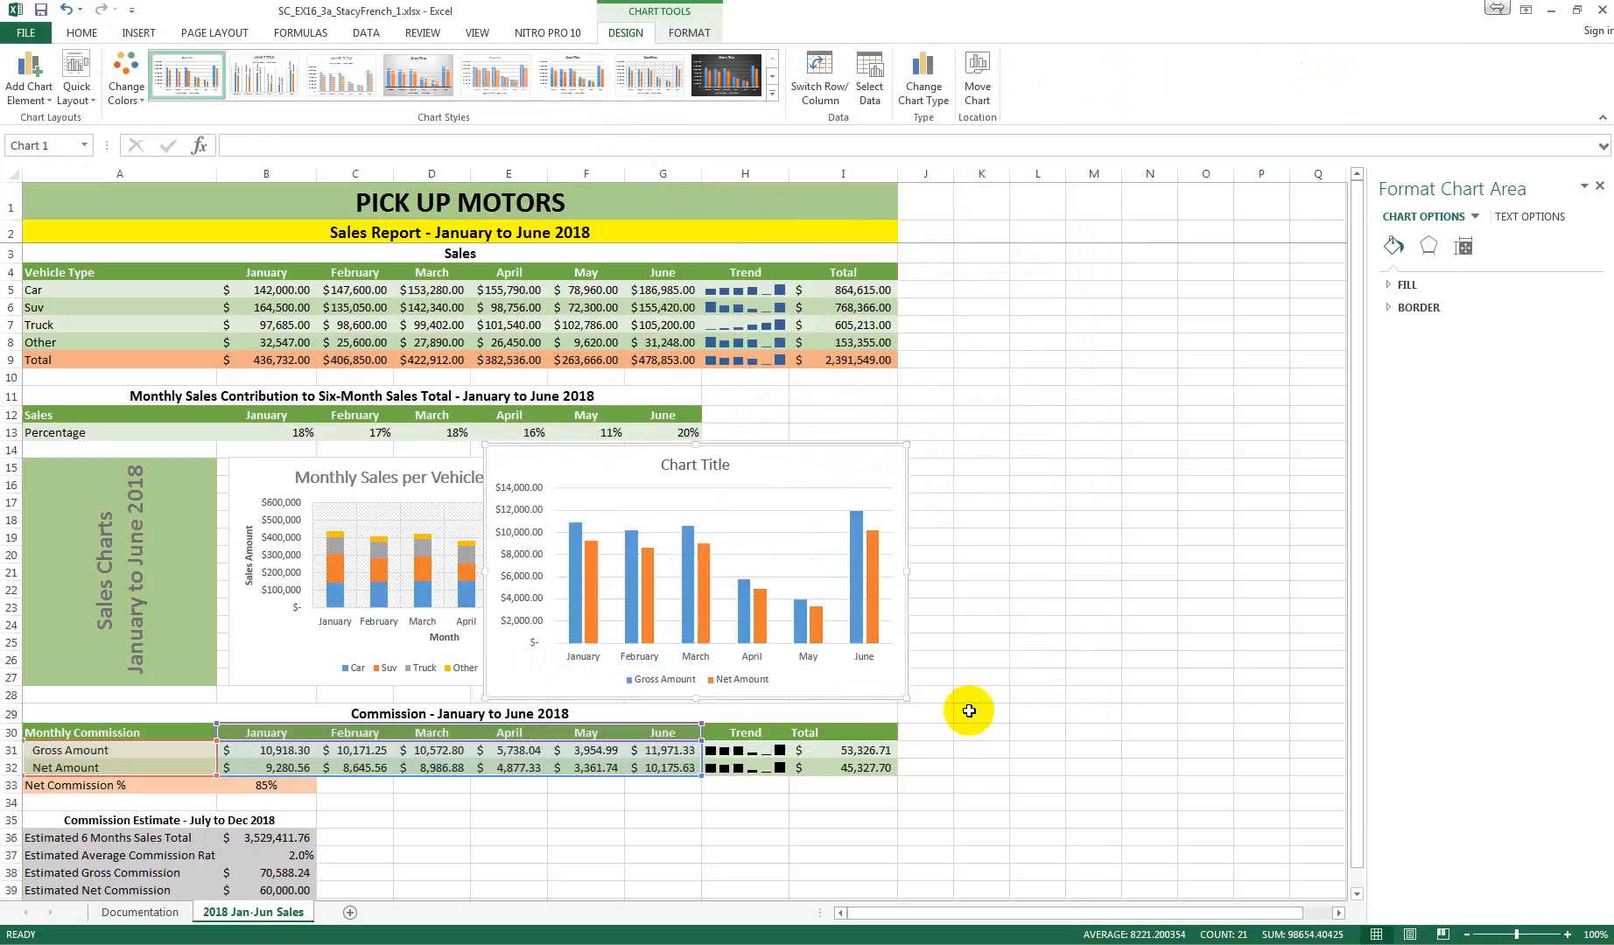
# Step: Move the new clustered column chart to its own new sheet named Commissions 2018
pyautogui.rightClick(513, 458)
pyautogui.click(578, 667)
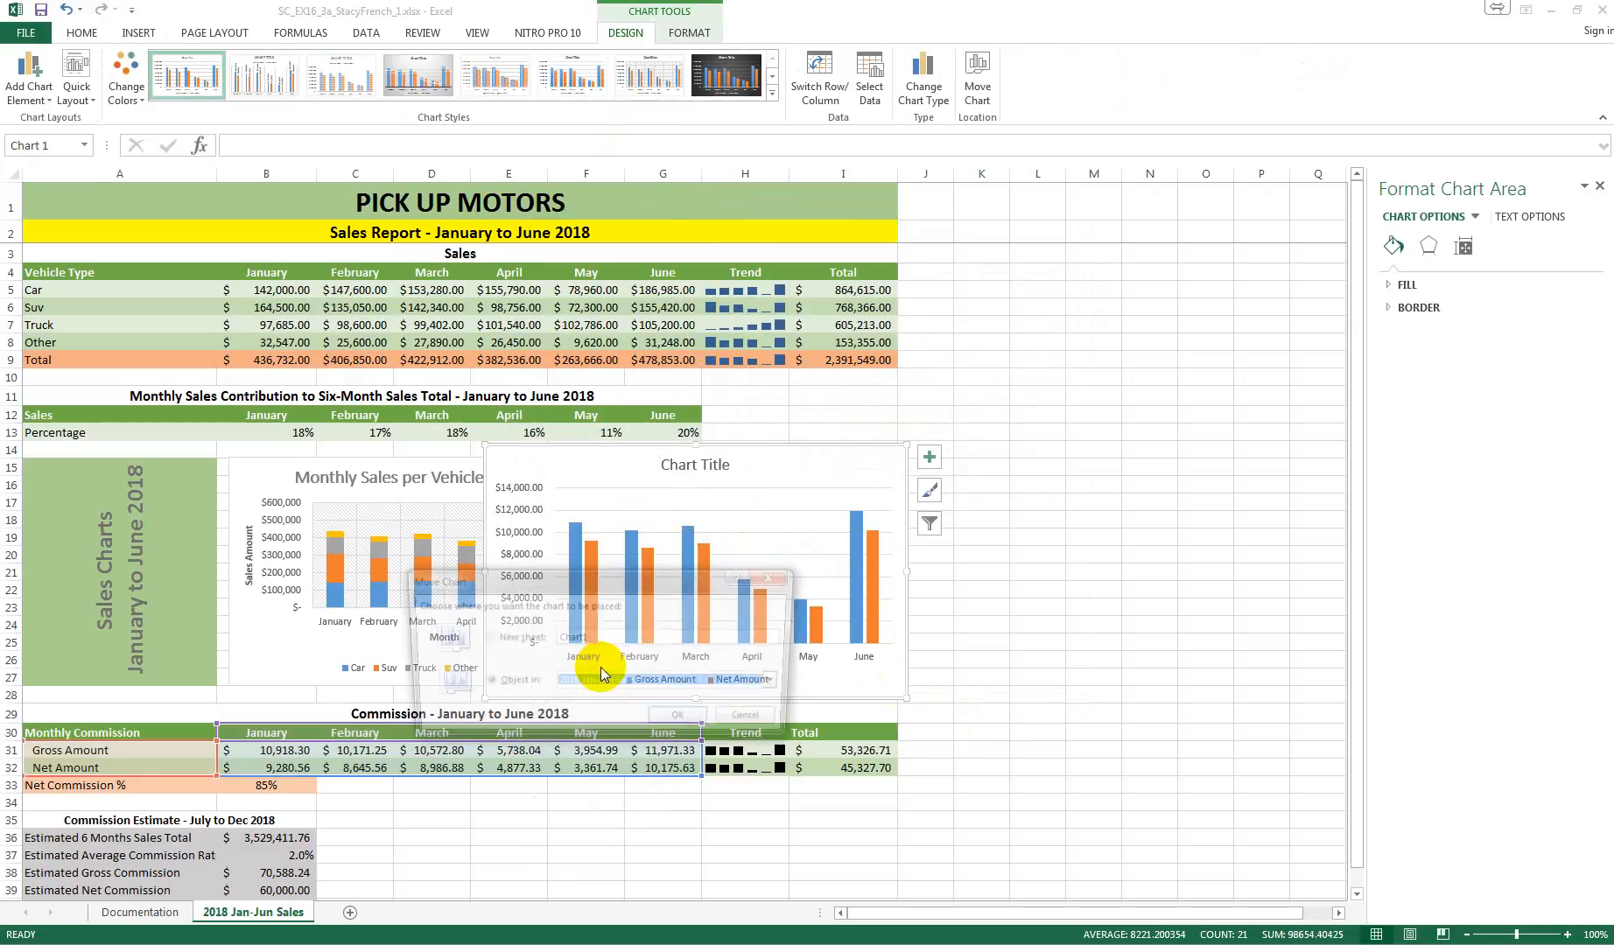
pyautogui.click(505, 643)
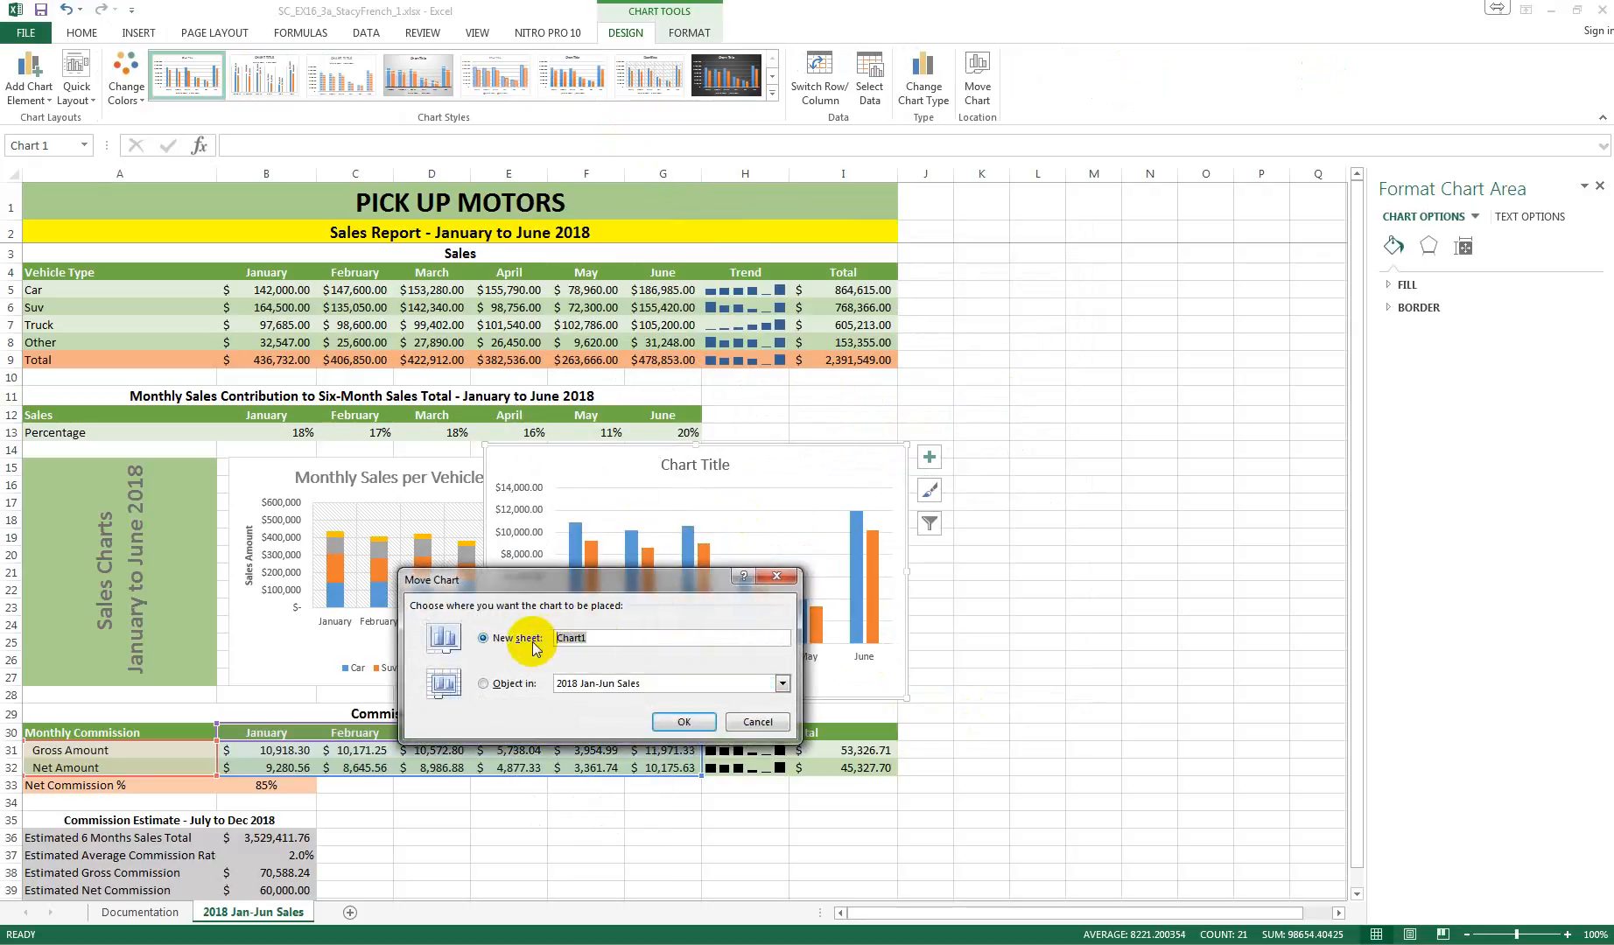
pyautogui.write('Commissions 2018')
pyautogui.click(681, 721)
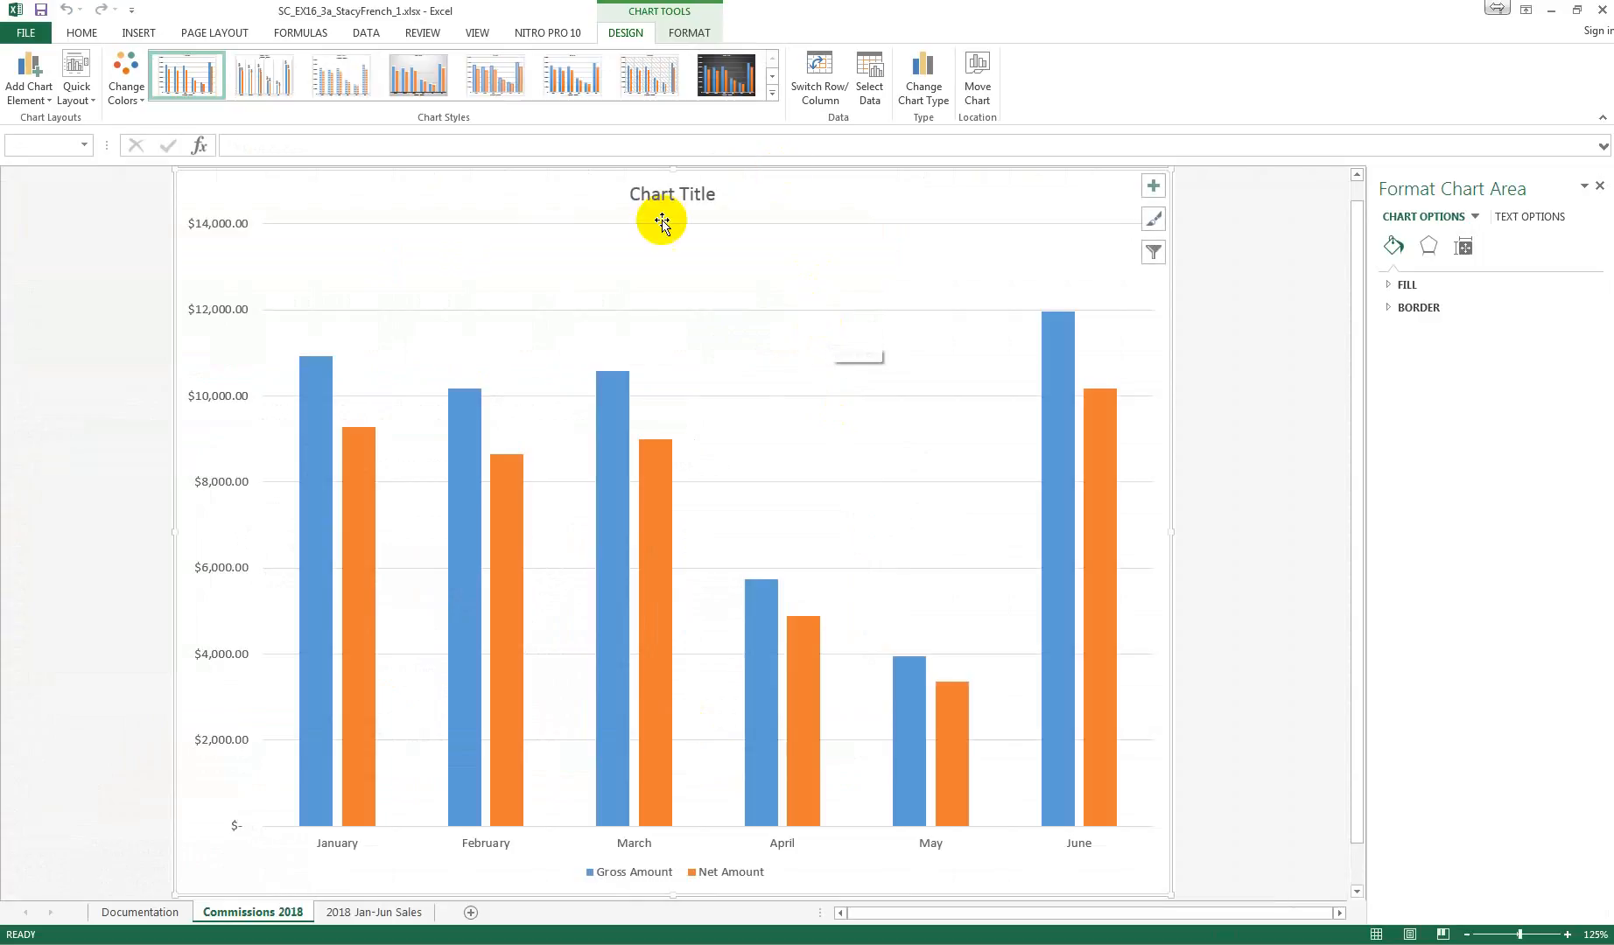
# Step: Change the chart title to "Sales Commissions - January to June 2018"
pyautogui.click(651, 194)
pyautogui.click(649, 194)
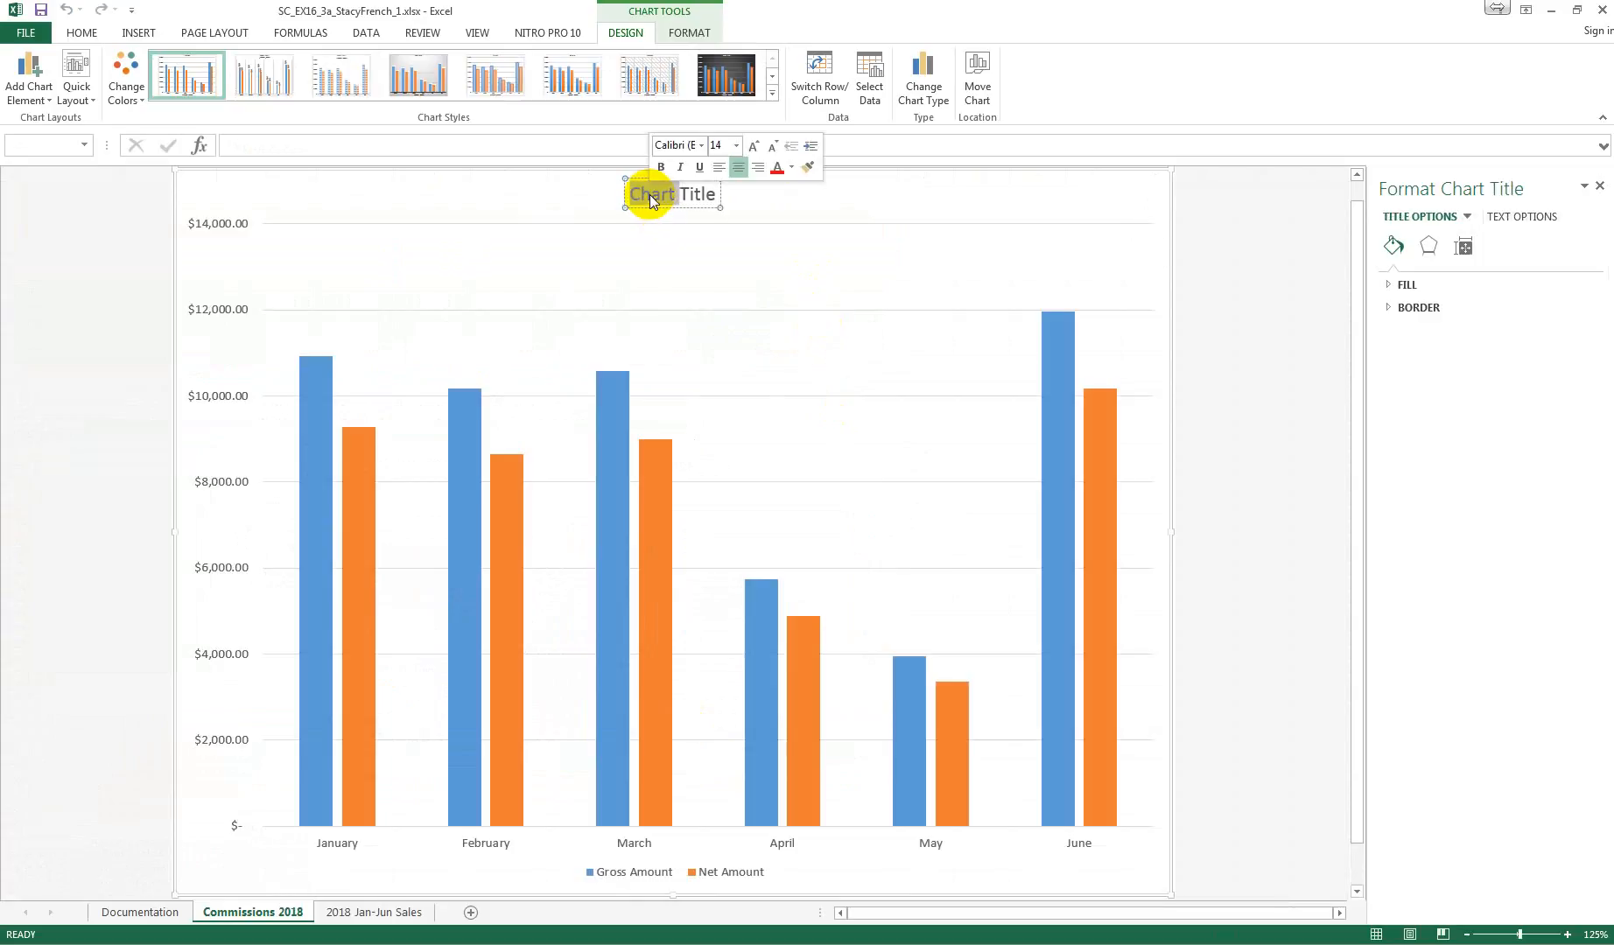
pyautogui.moveTo(636, 194); pyautogui.dragTo(713, 200)
pyautogui.write('S')
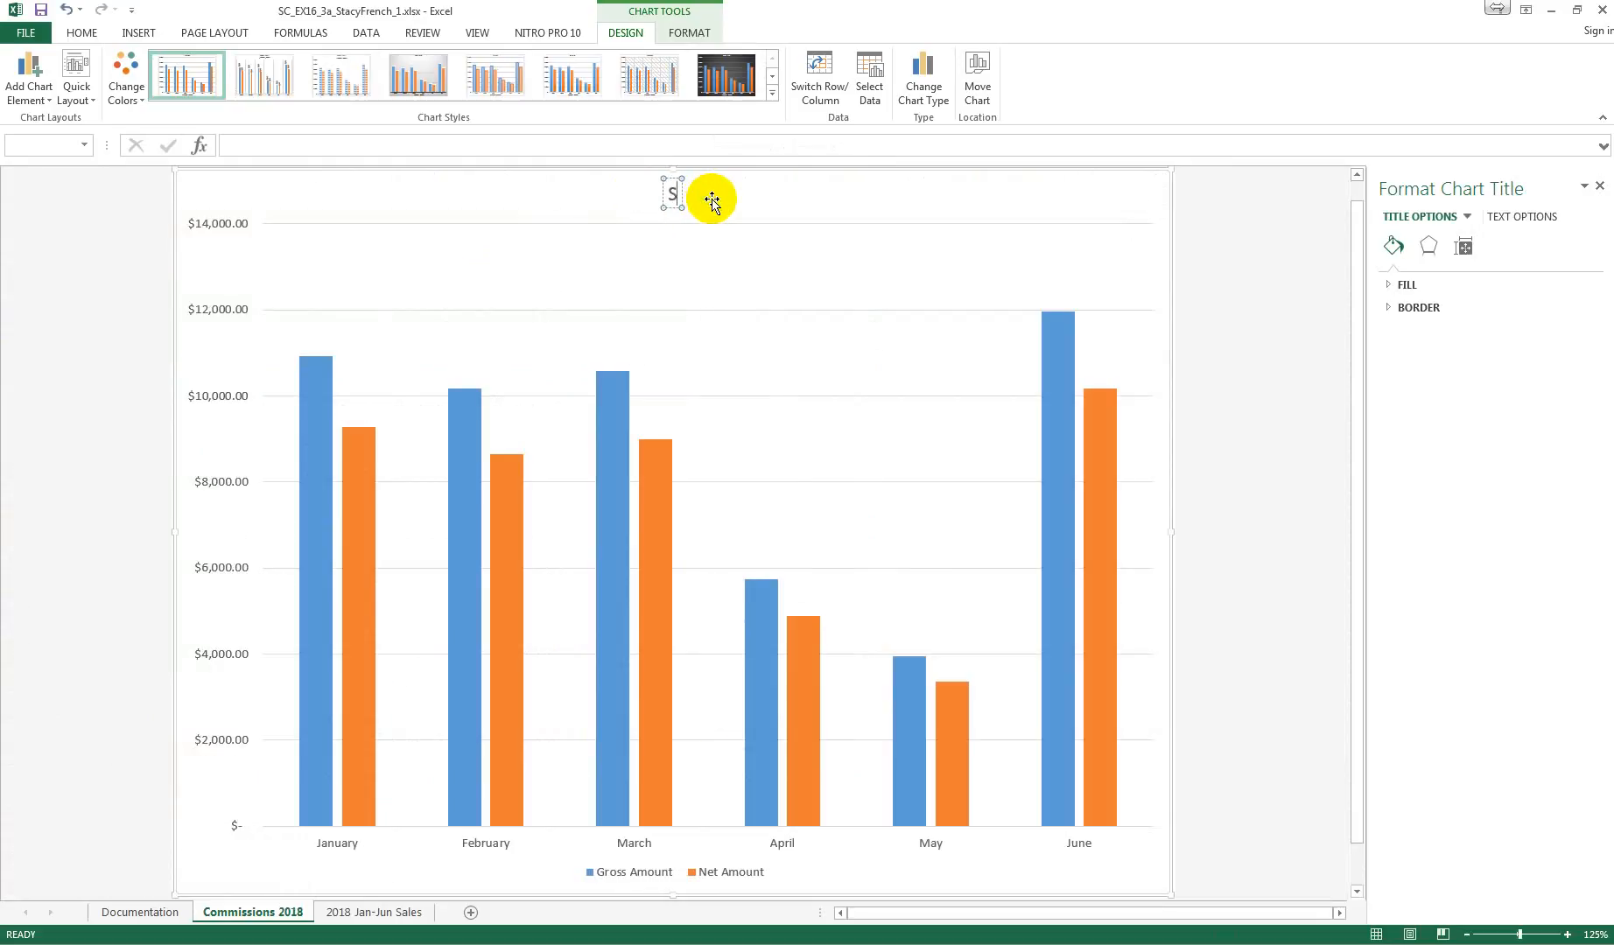
pyautogui.write('ales C')
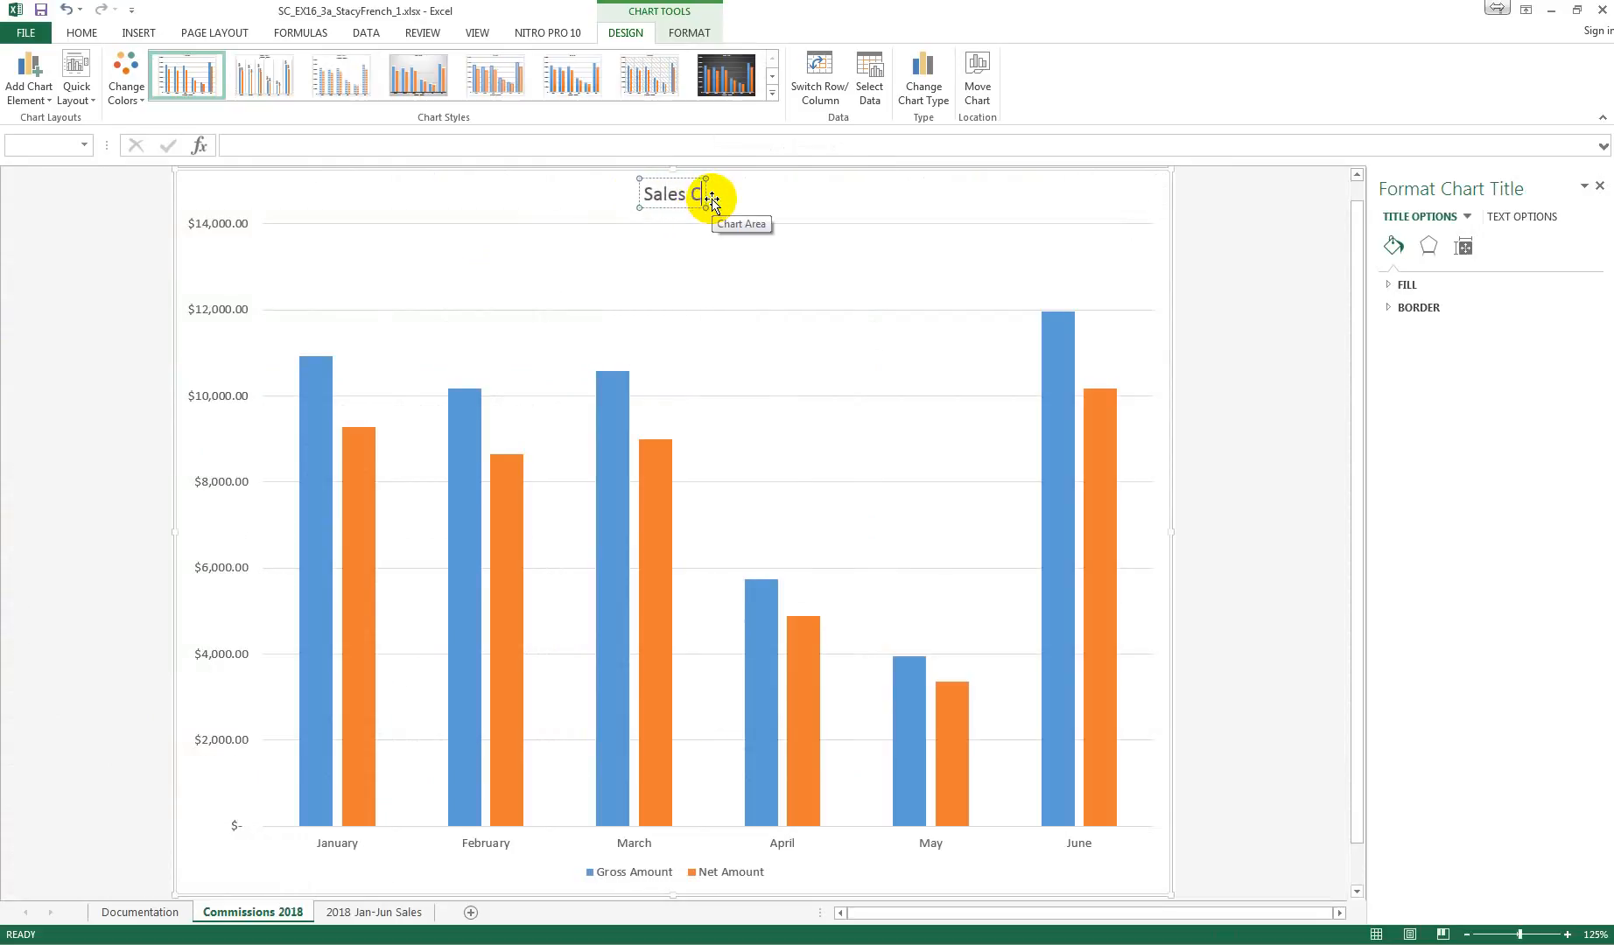
pyautogui.write('ommissions')
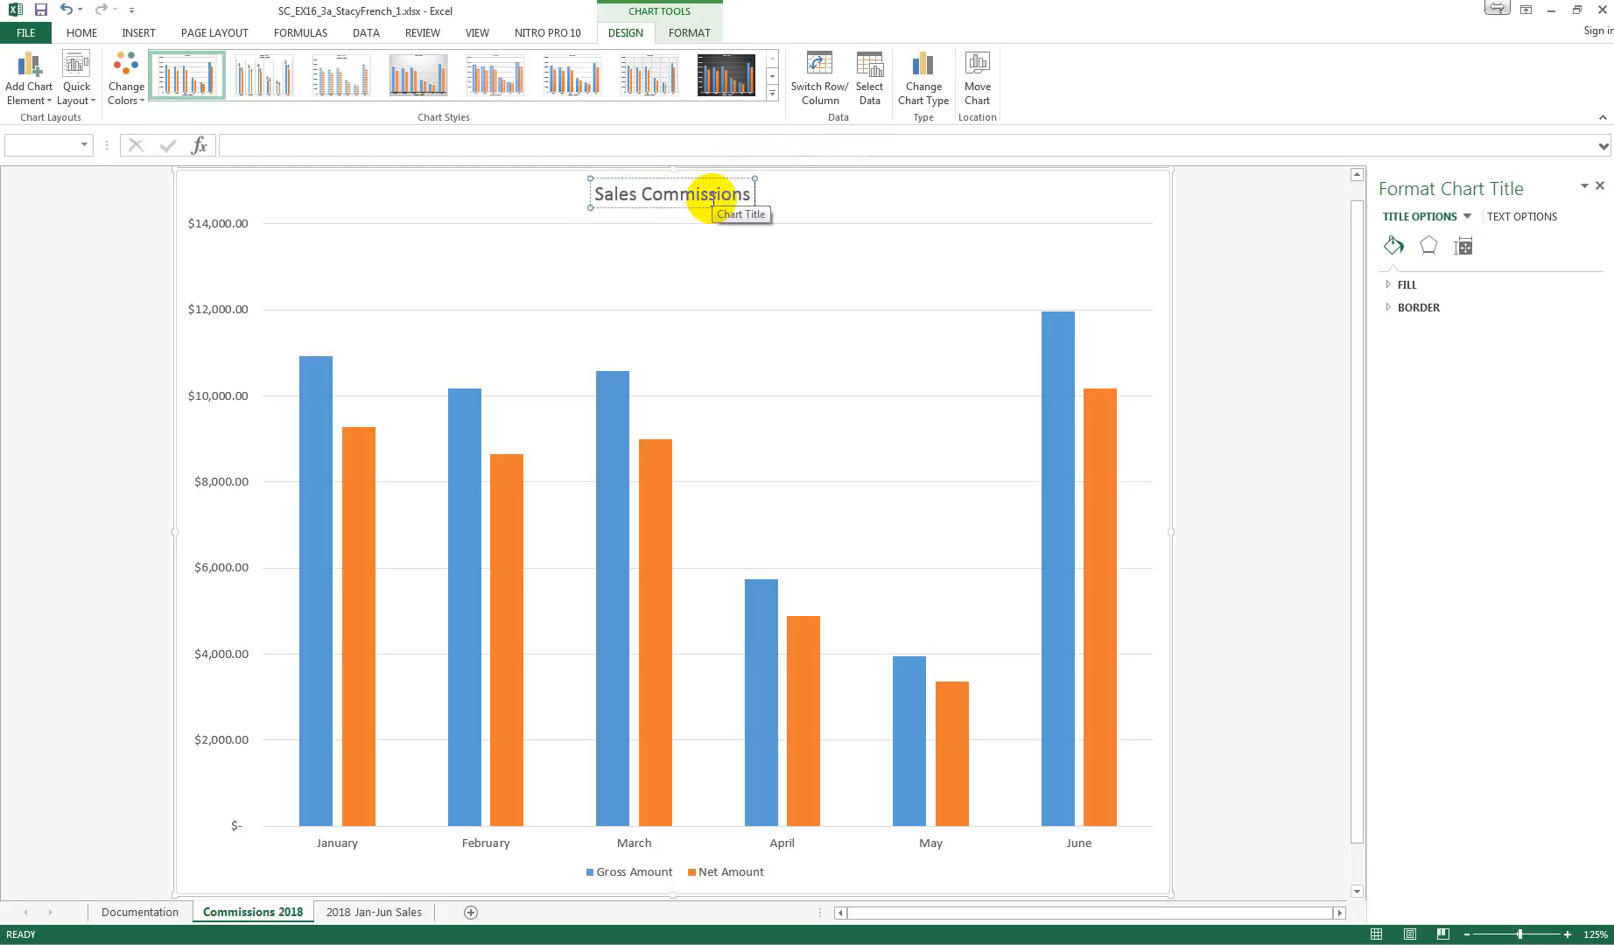
pyautogui.write(' - Ja')
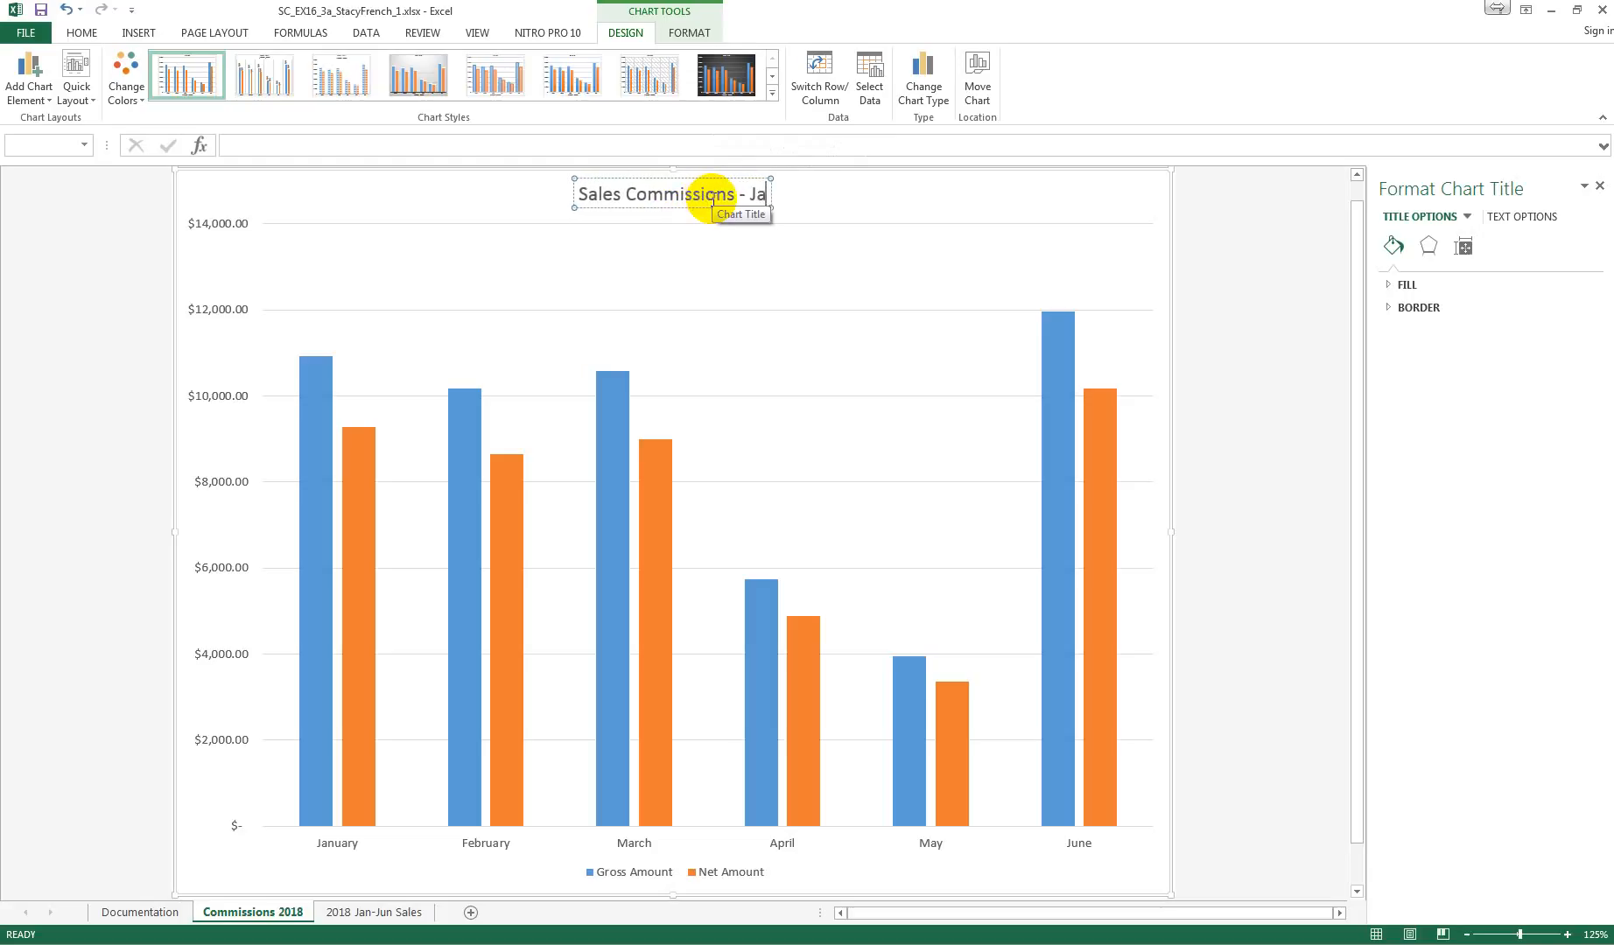
pyautogui.write('nu')
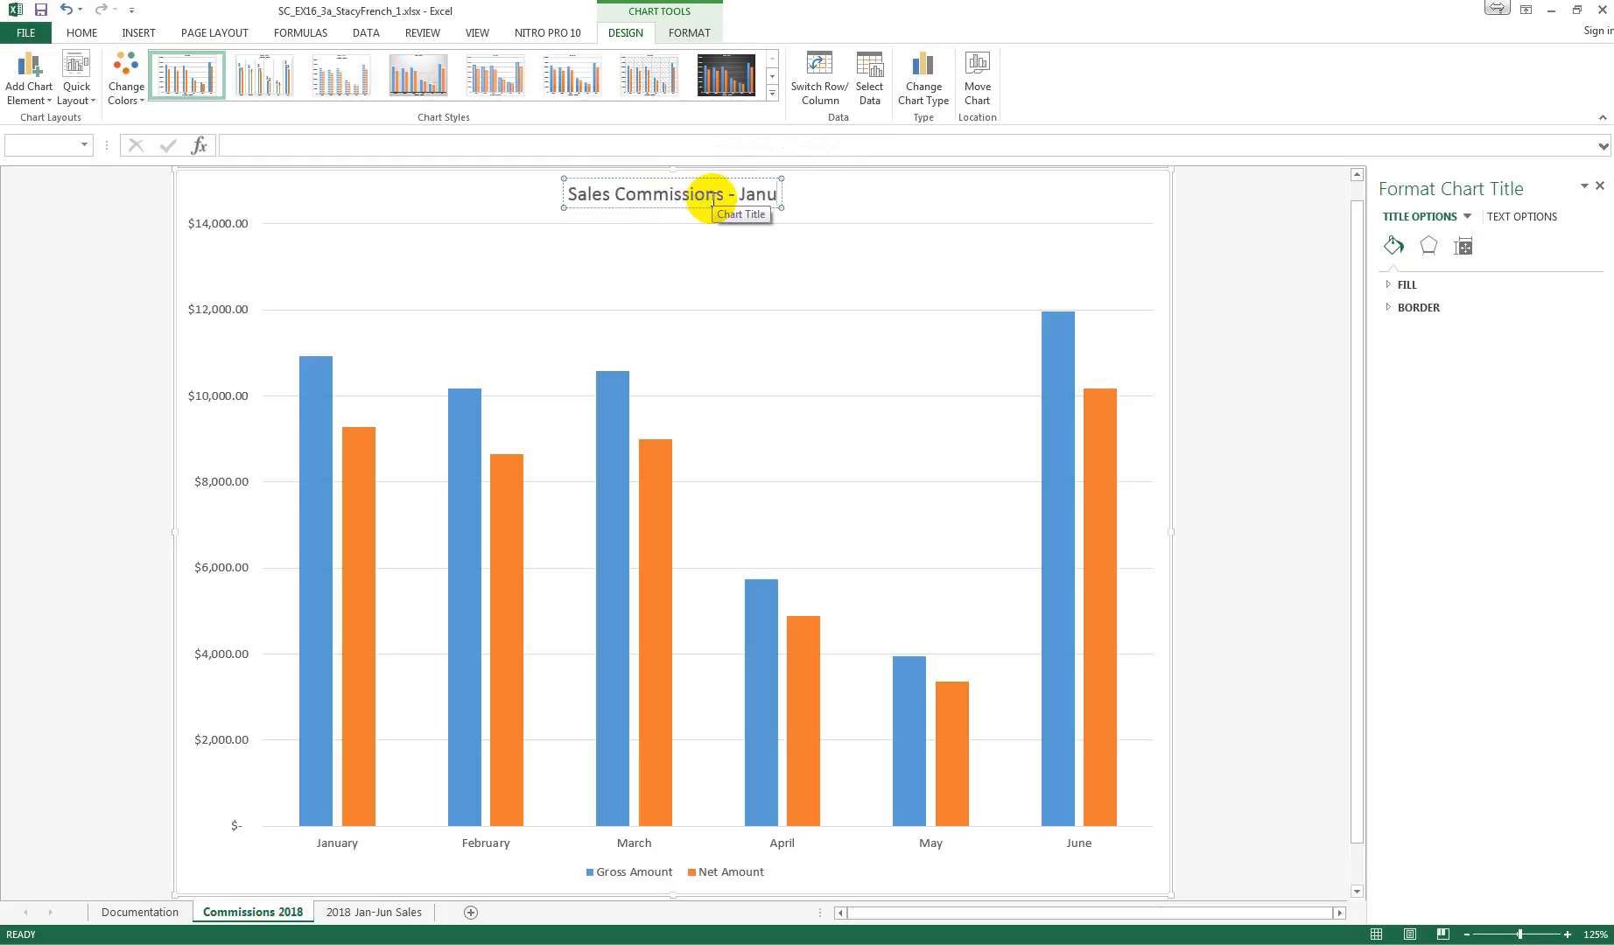
pyautogui.write('a')
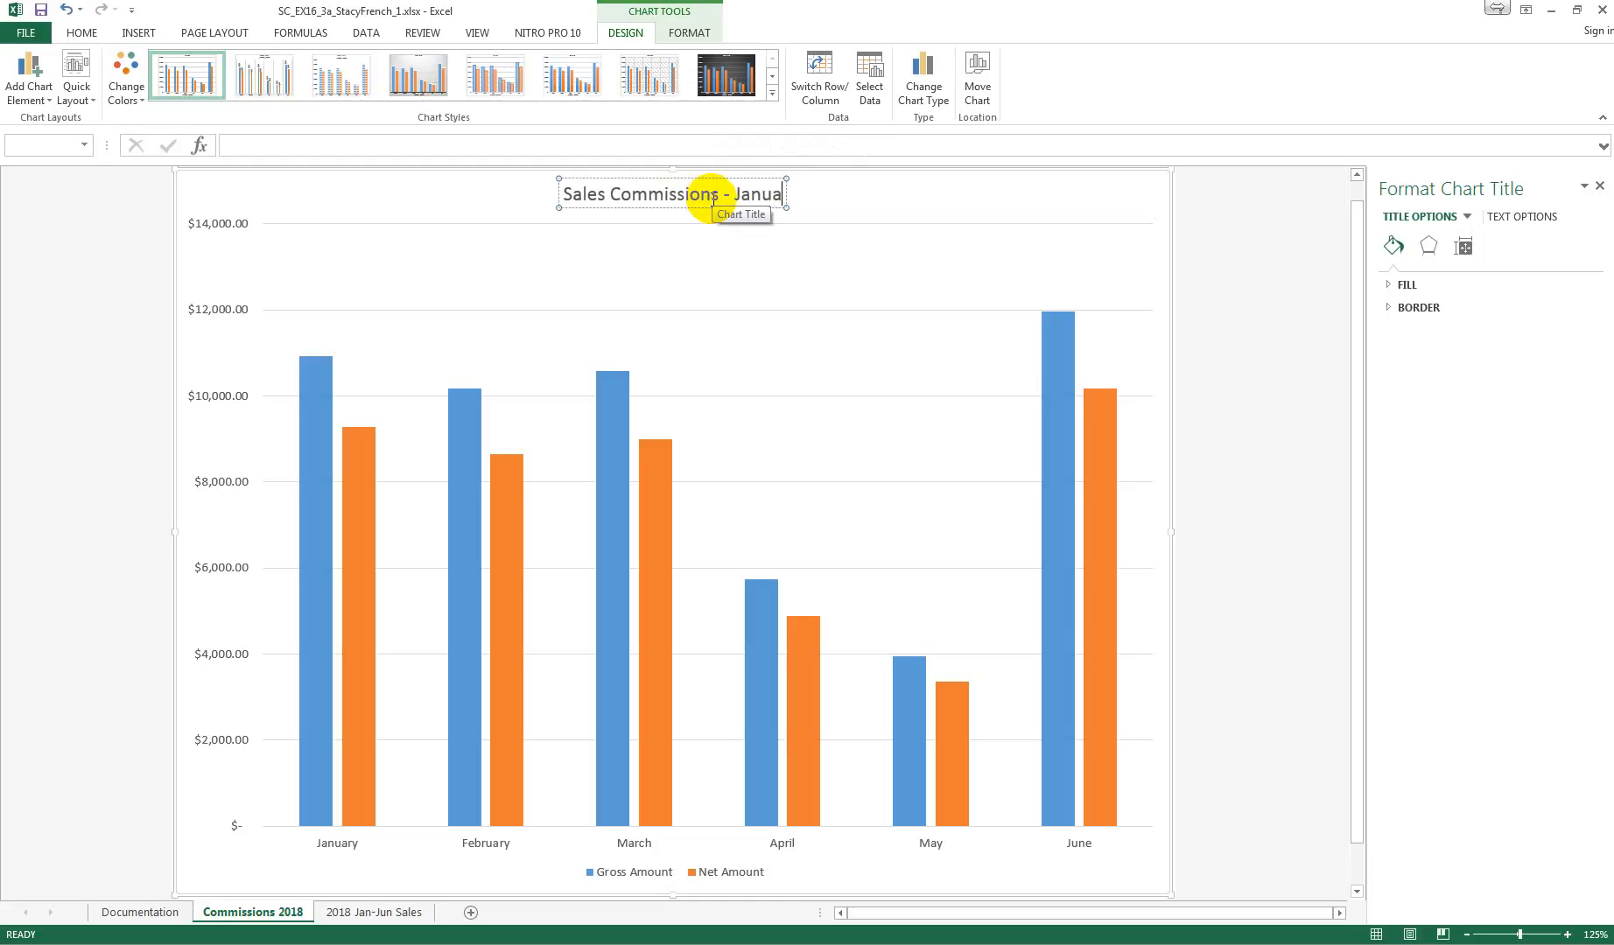
pyautogui.write('ry t')
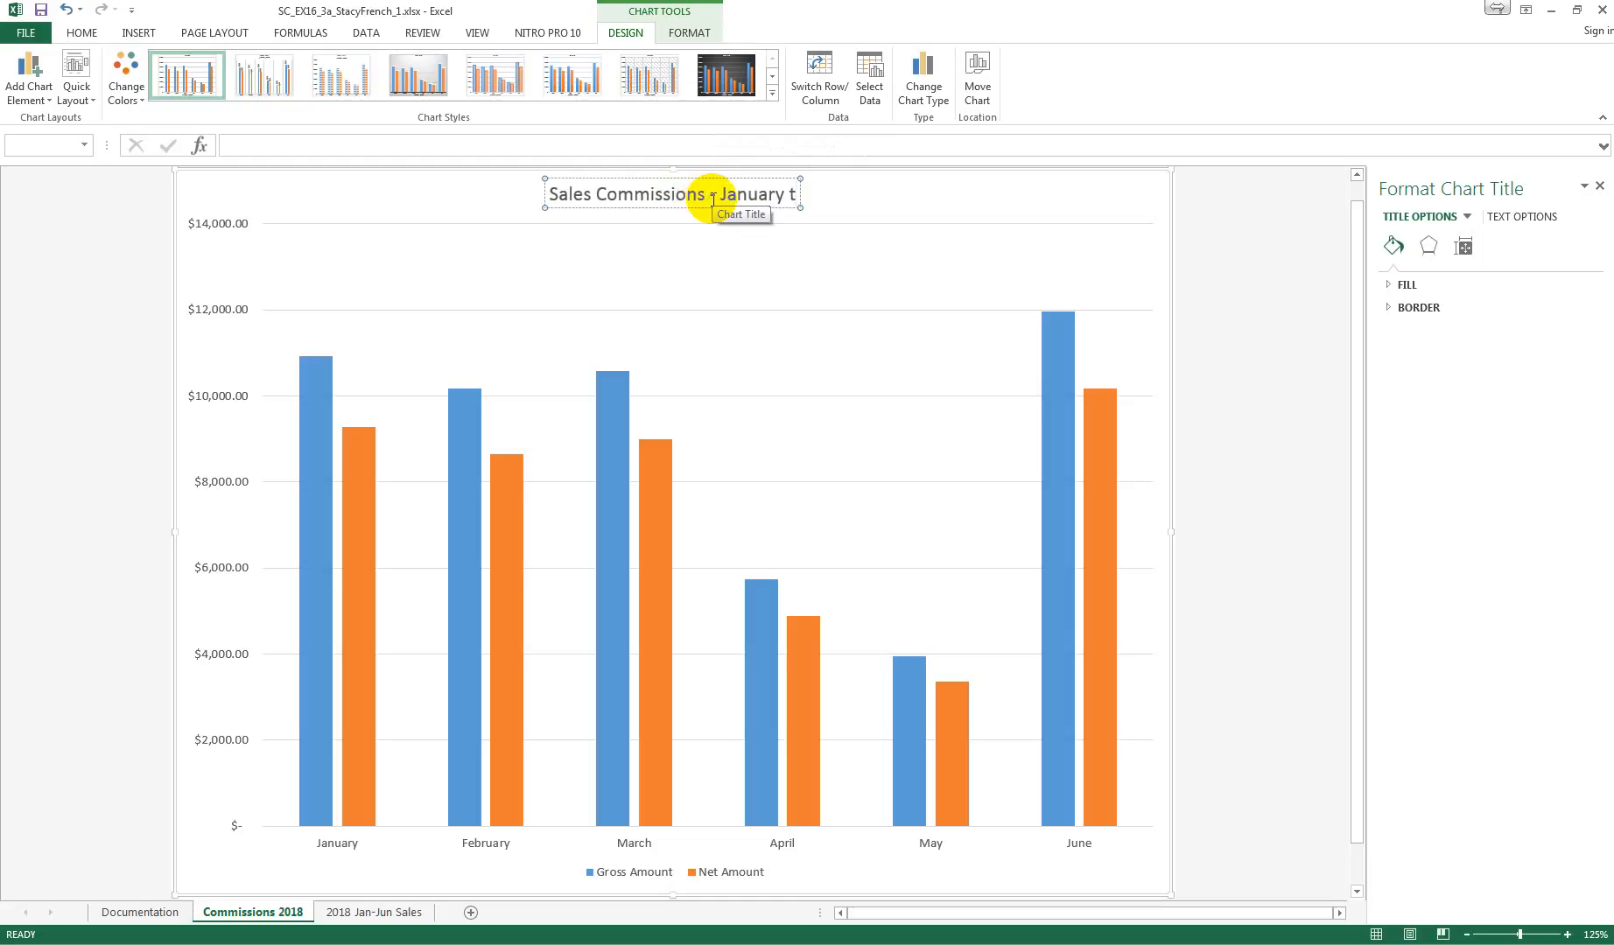
pyautogui.write('o J')
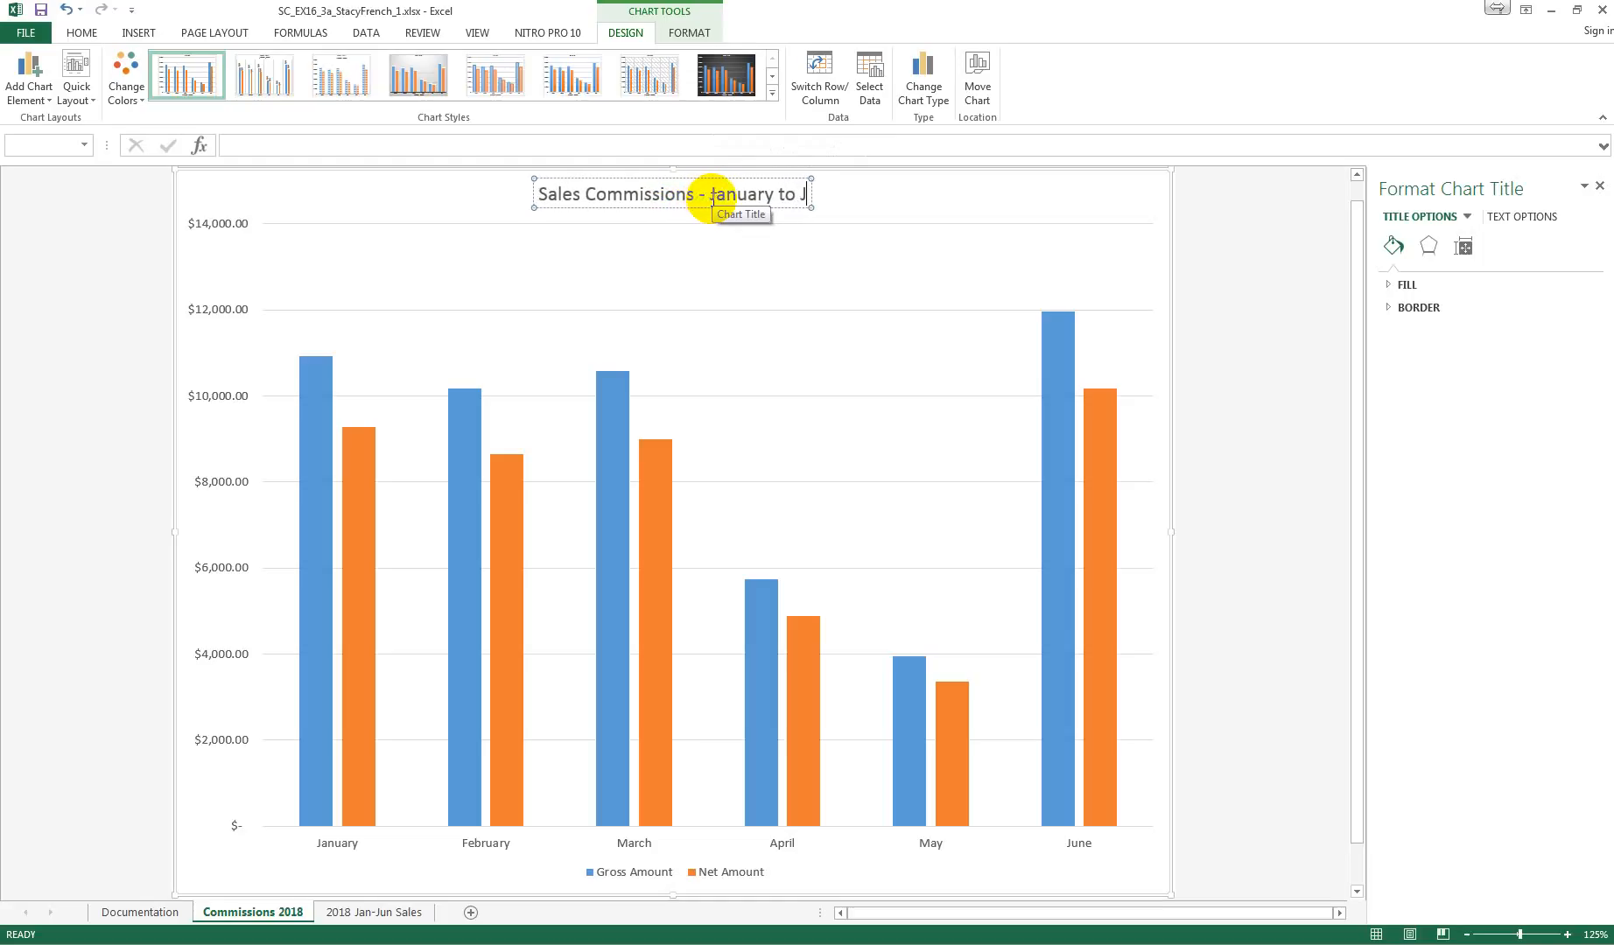
pyautogui.write('une 2018')
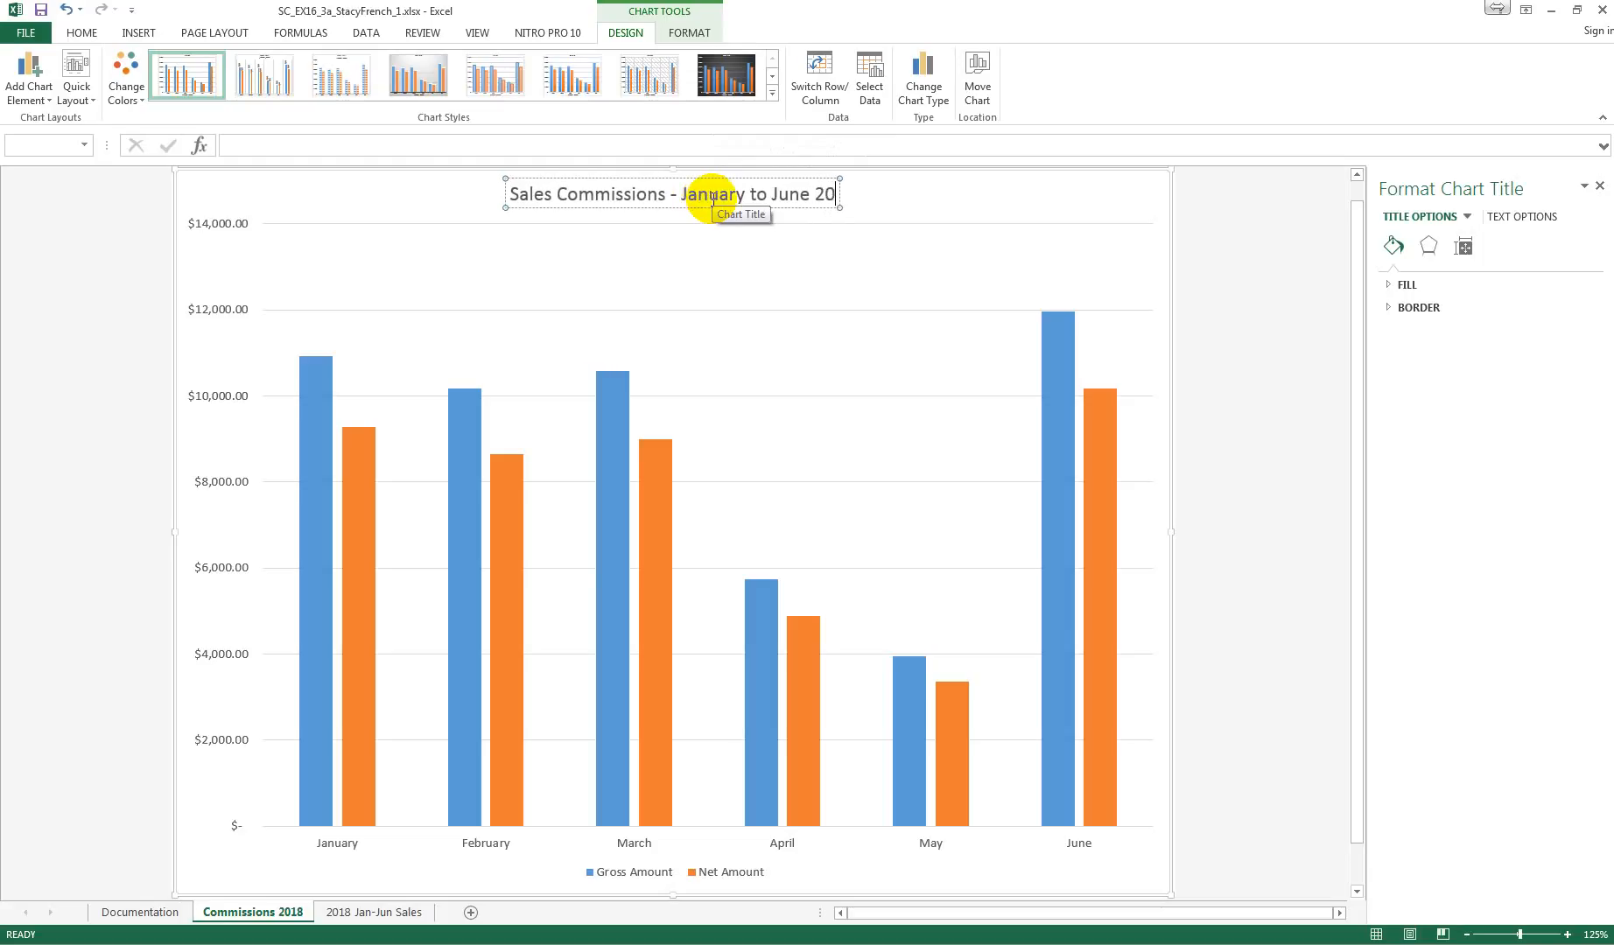
pyautogui.click(901, 200)
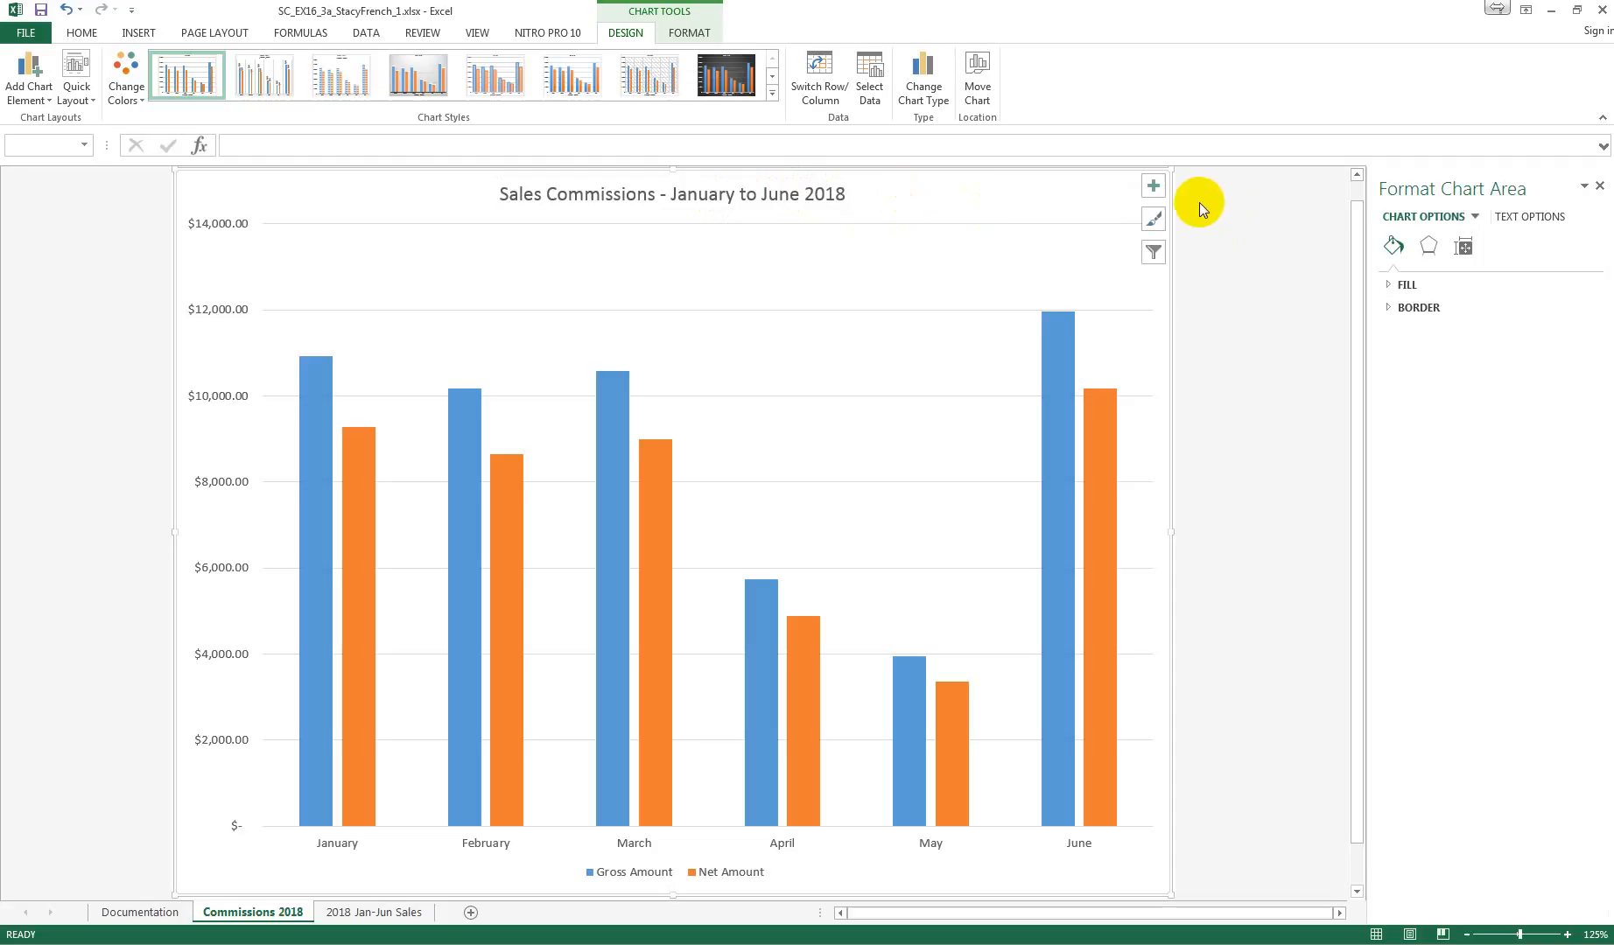
# Step: Add axis titles to the commissions chart and set the horizontal axis title to "Month"
pyautogui.click(1154, 186)
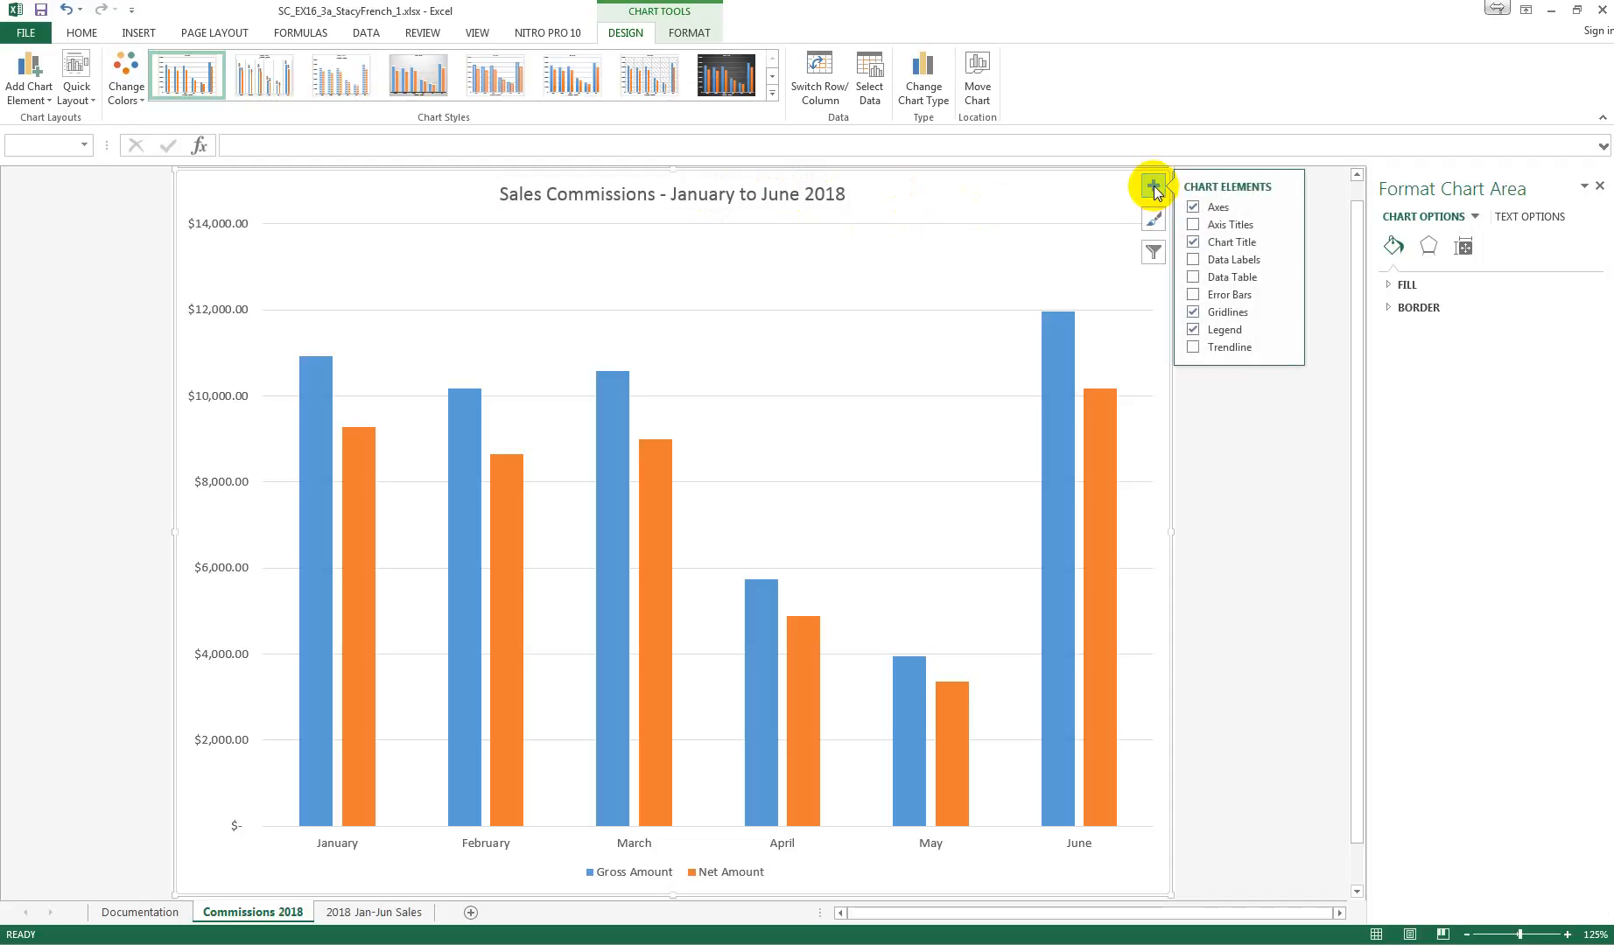
pyautogui.click(1193, 224)
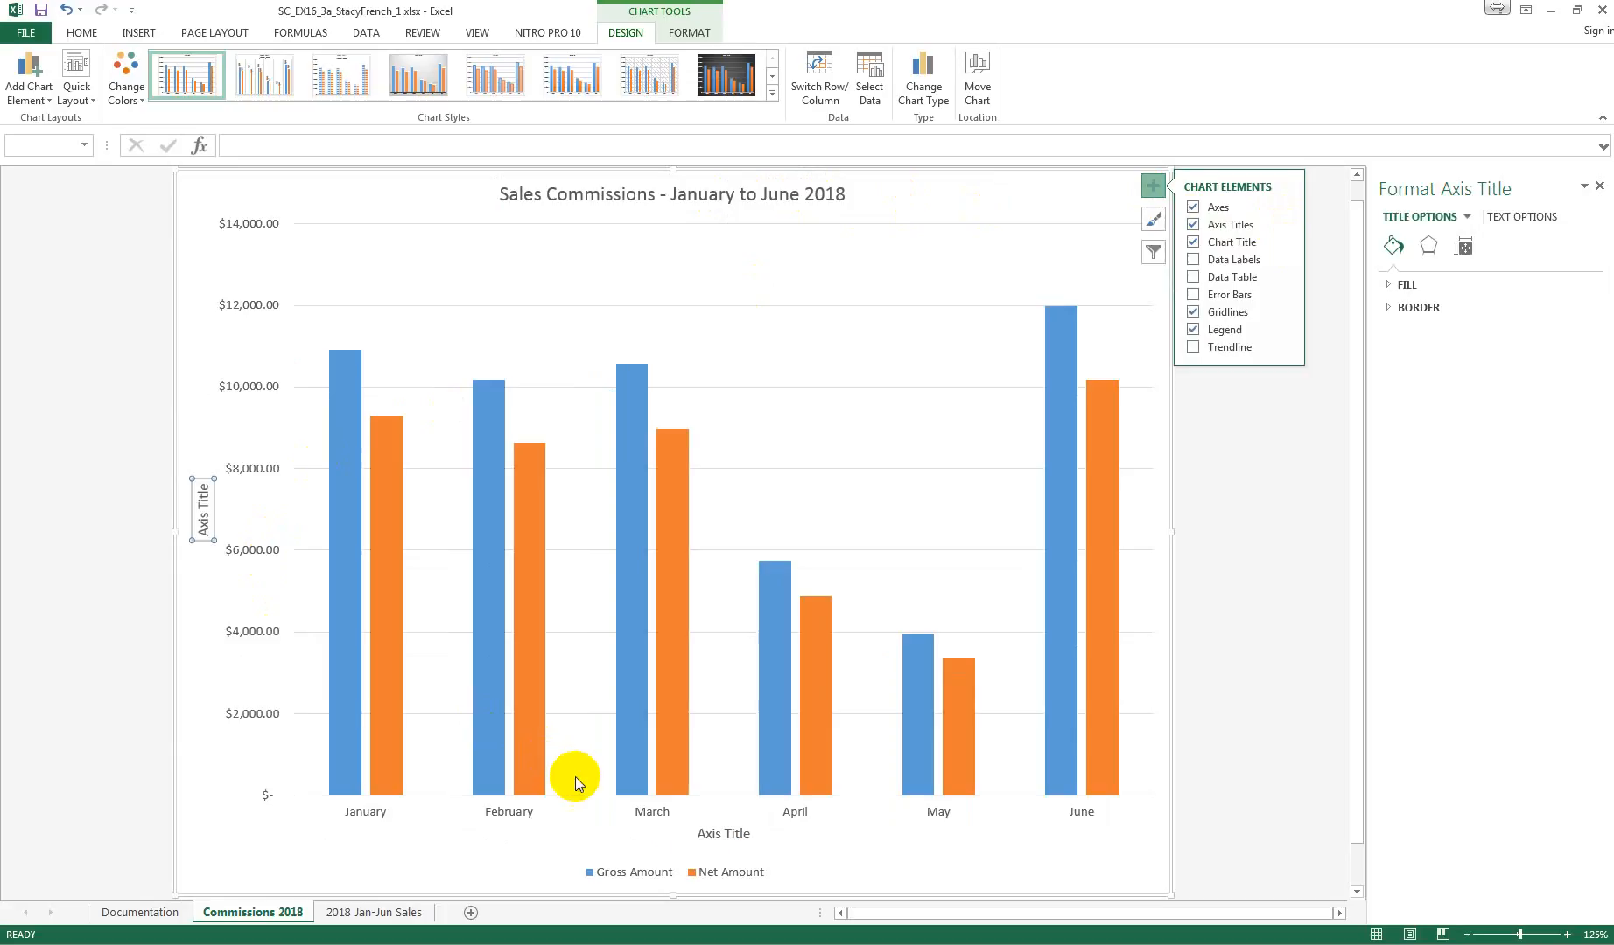
pyautogui.click(718, 841)
pyautogui.tripleClick(720, 838)
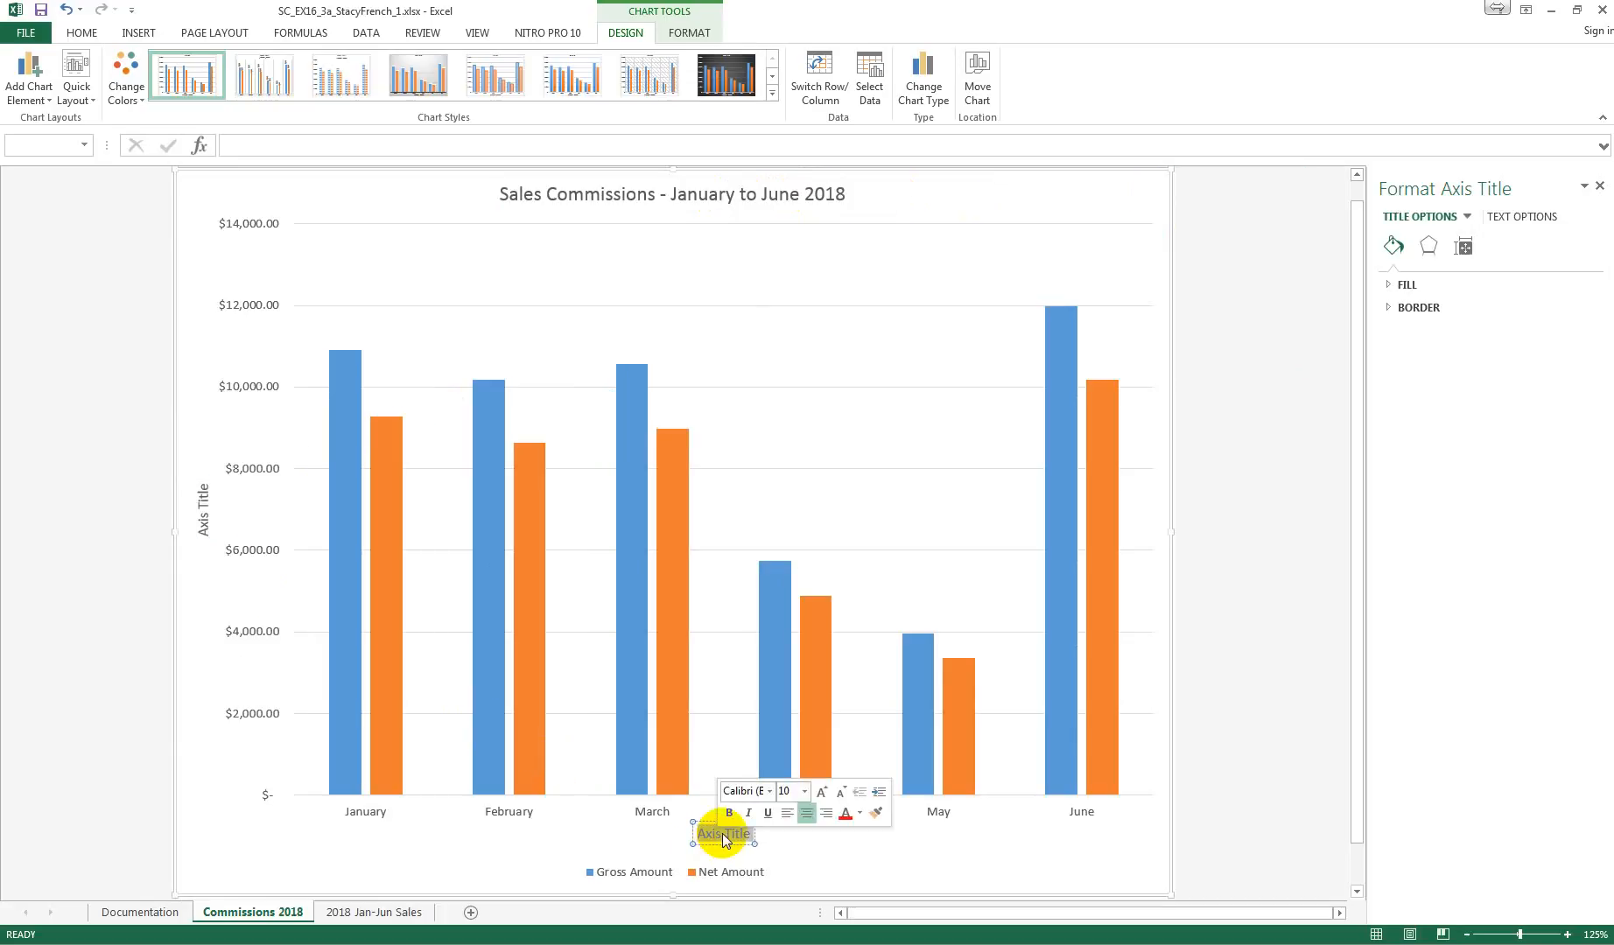
pyautogui.write('Mo')
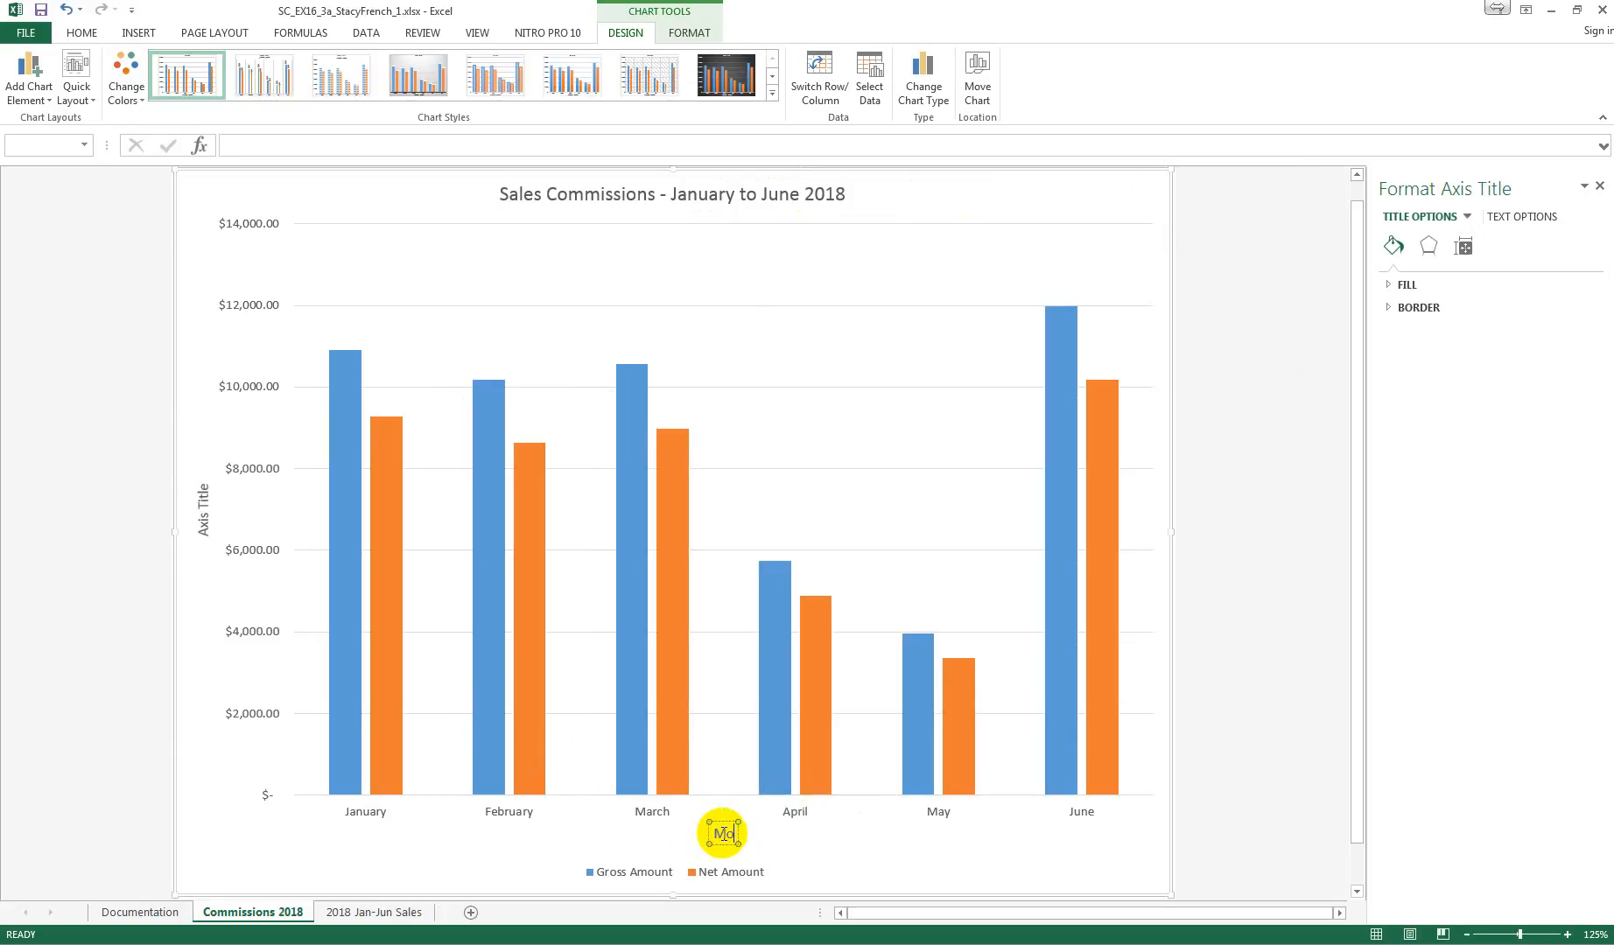
pyautogui.write('nth')
# Step: Set the vertical axis title of the commissions chart to "Commission"
pyautogui.click(202, 513)
pyautogui.click(202, 512)
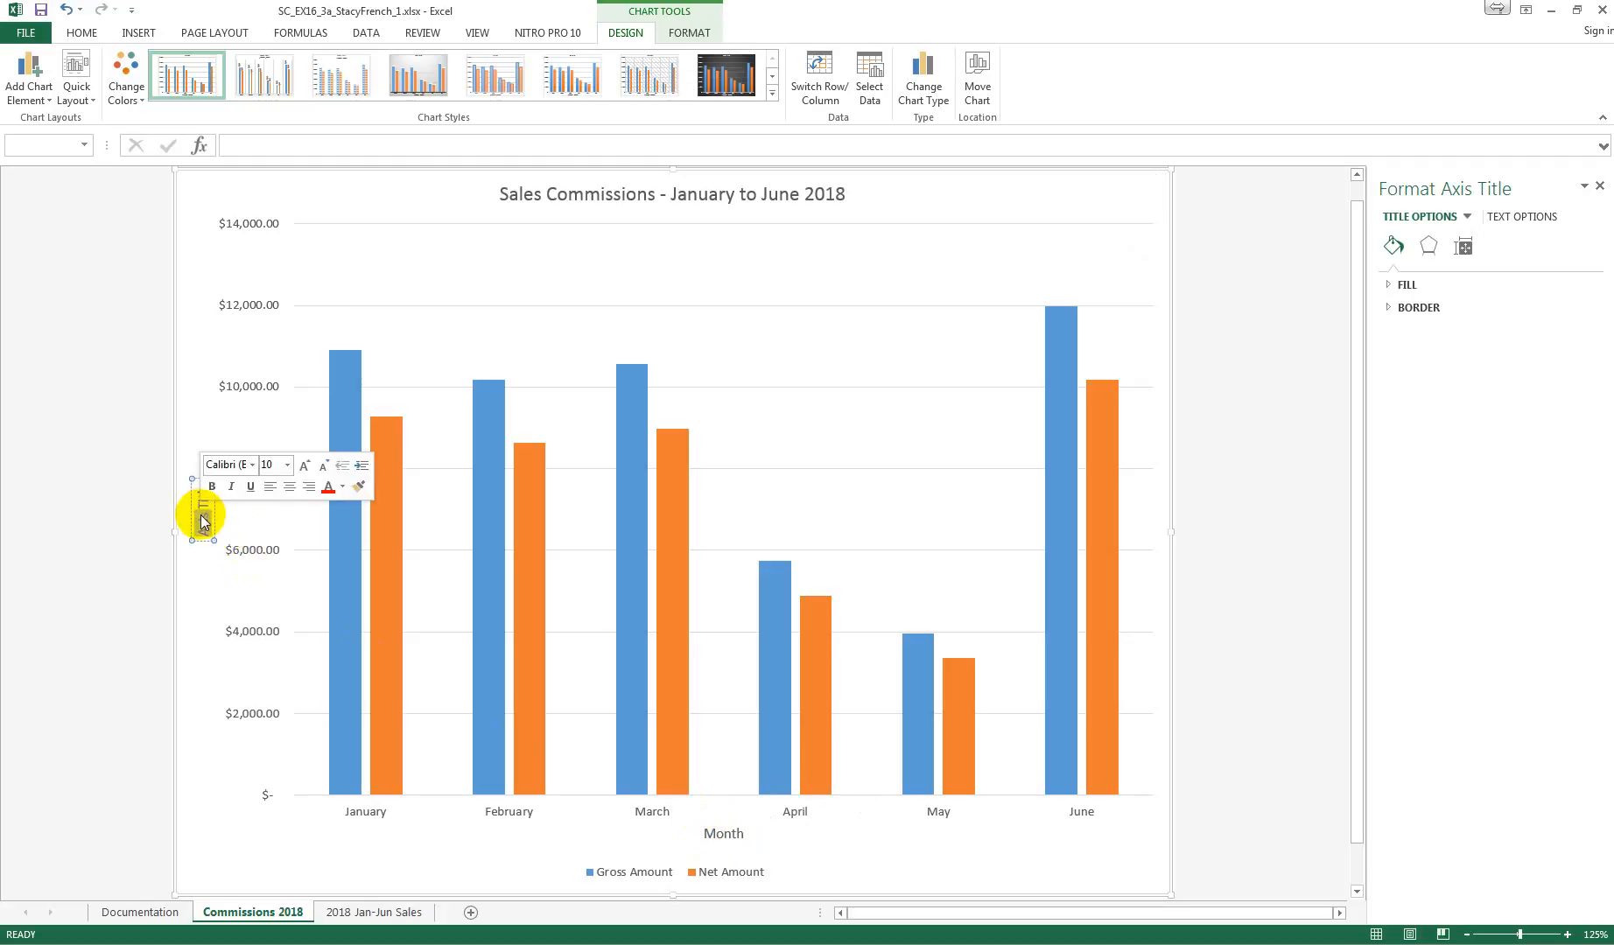
pyautogui.tripleClick(202, 518)
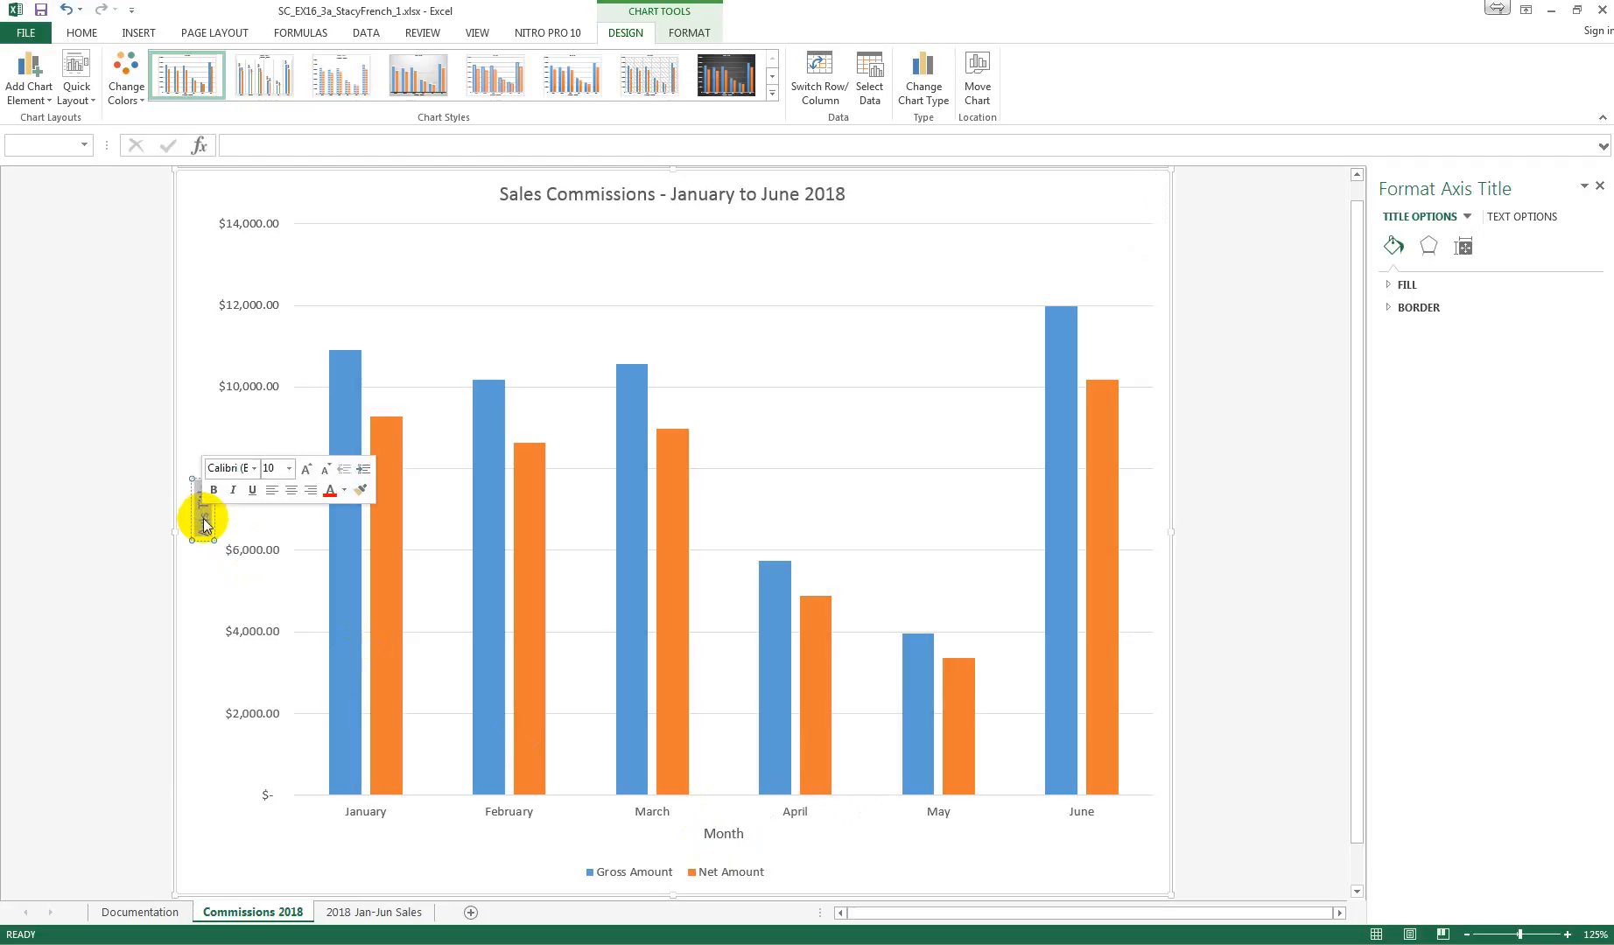
pyautogui.write('Comm')
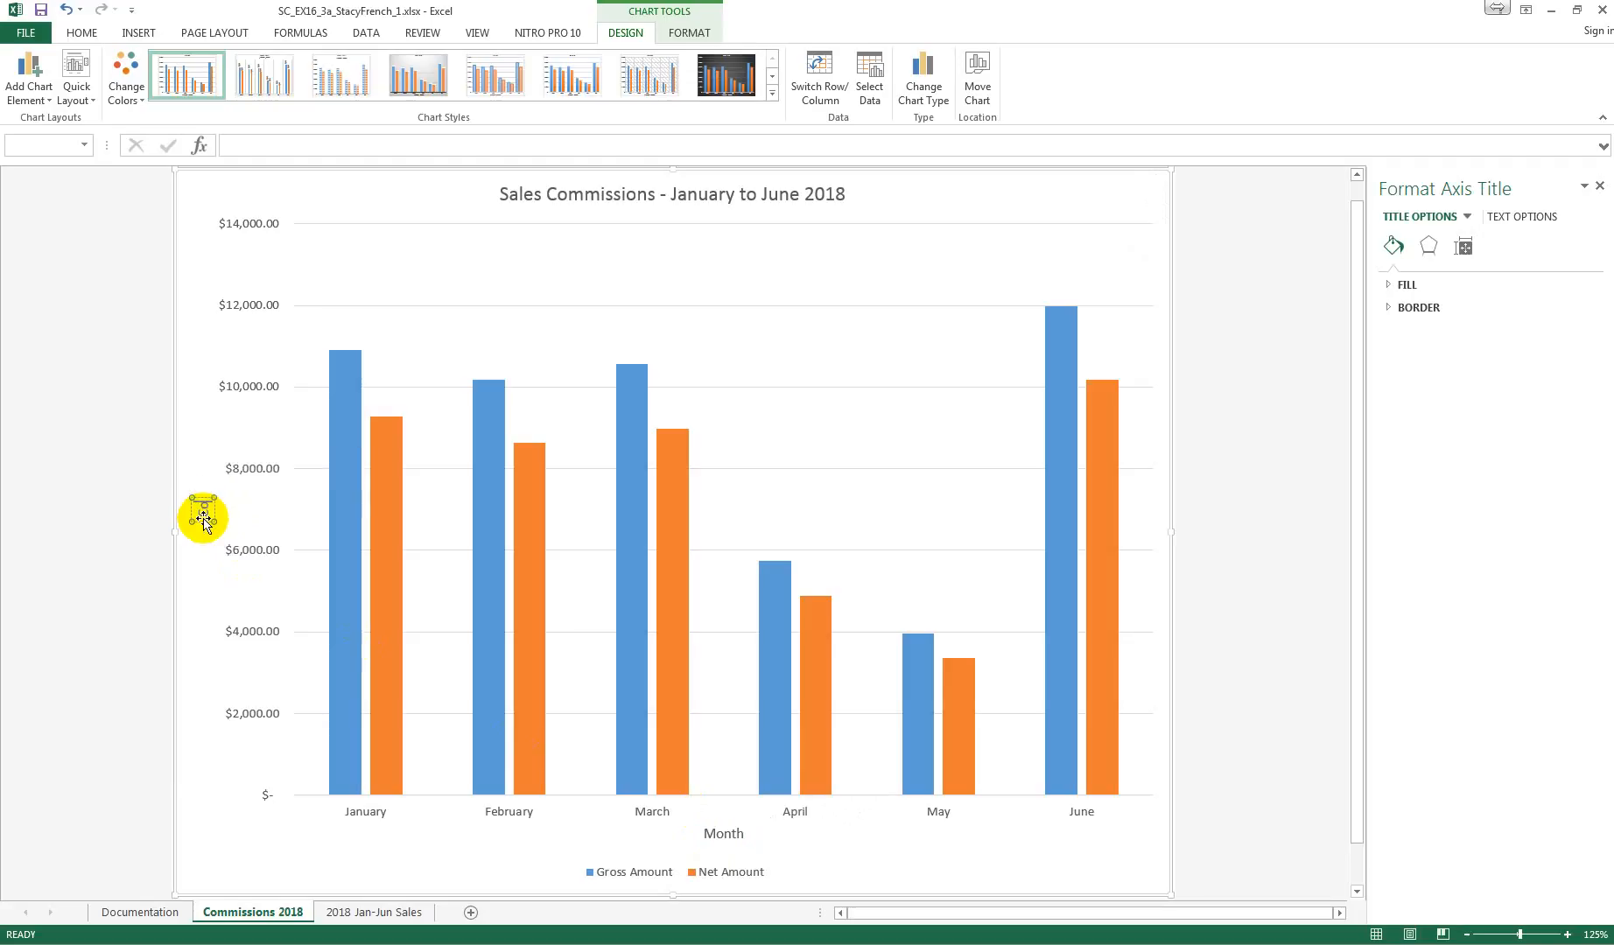
pyautogui.write('ission')
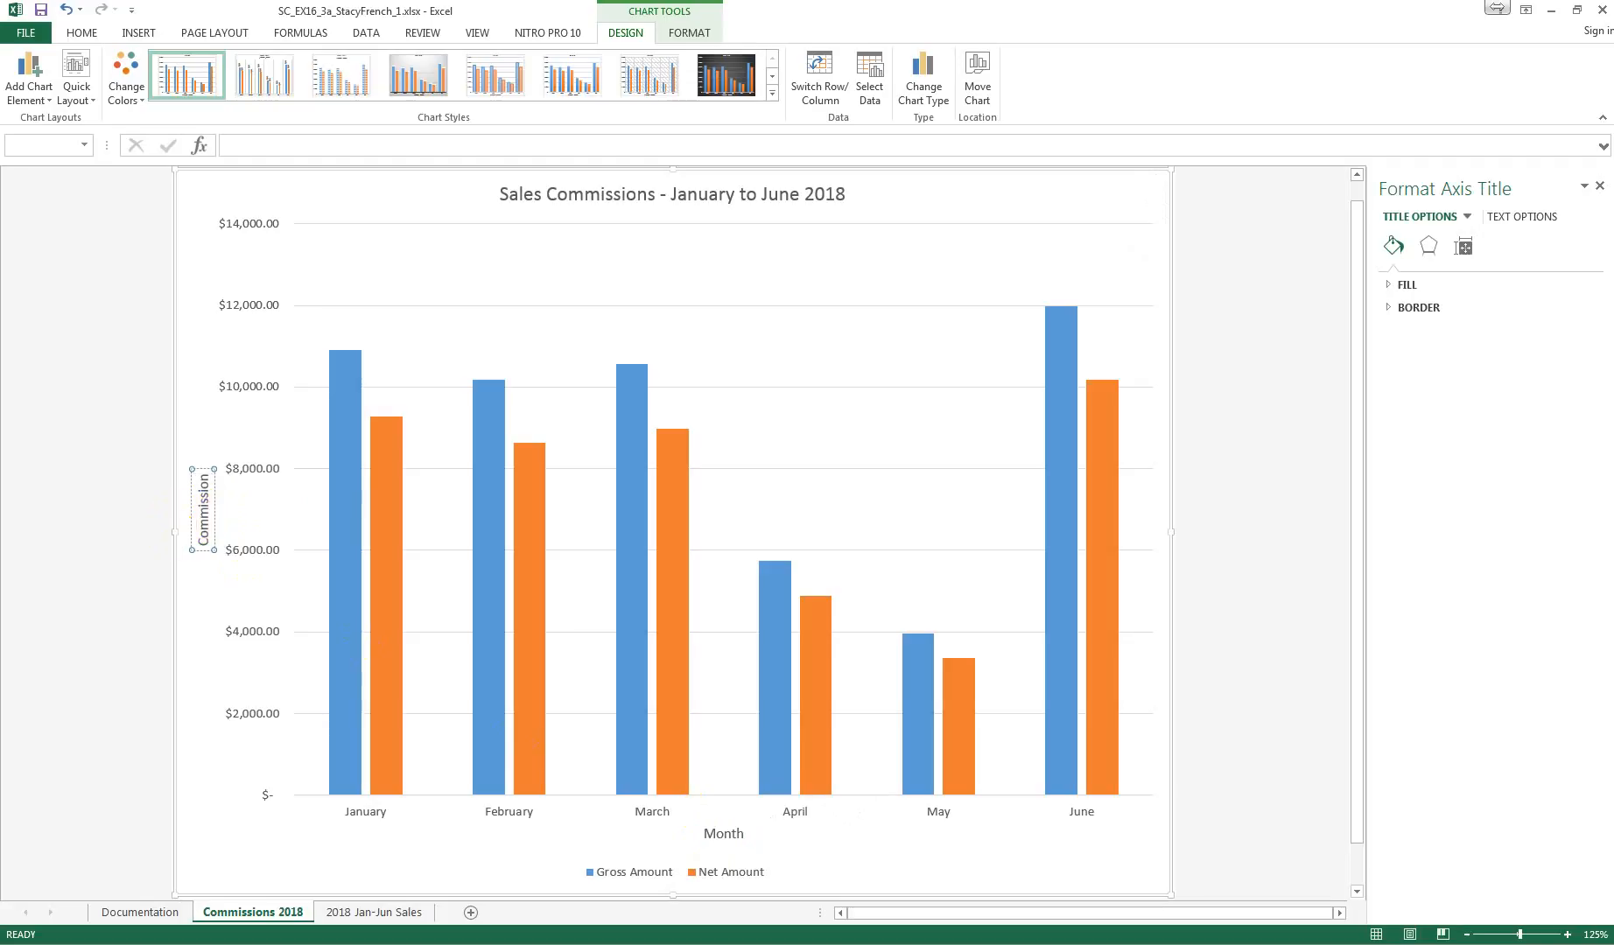
pyautogui.click(1261, 494)
# Step: Save a copy of the workbook in the Excel Ch 3 Mod 1a folder, changing the file name's ending to _2
pyautogui.click(26, 32)
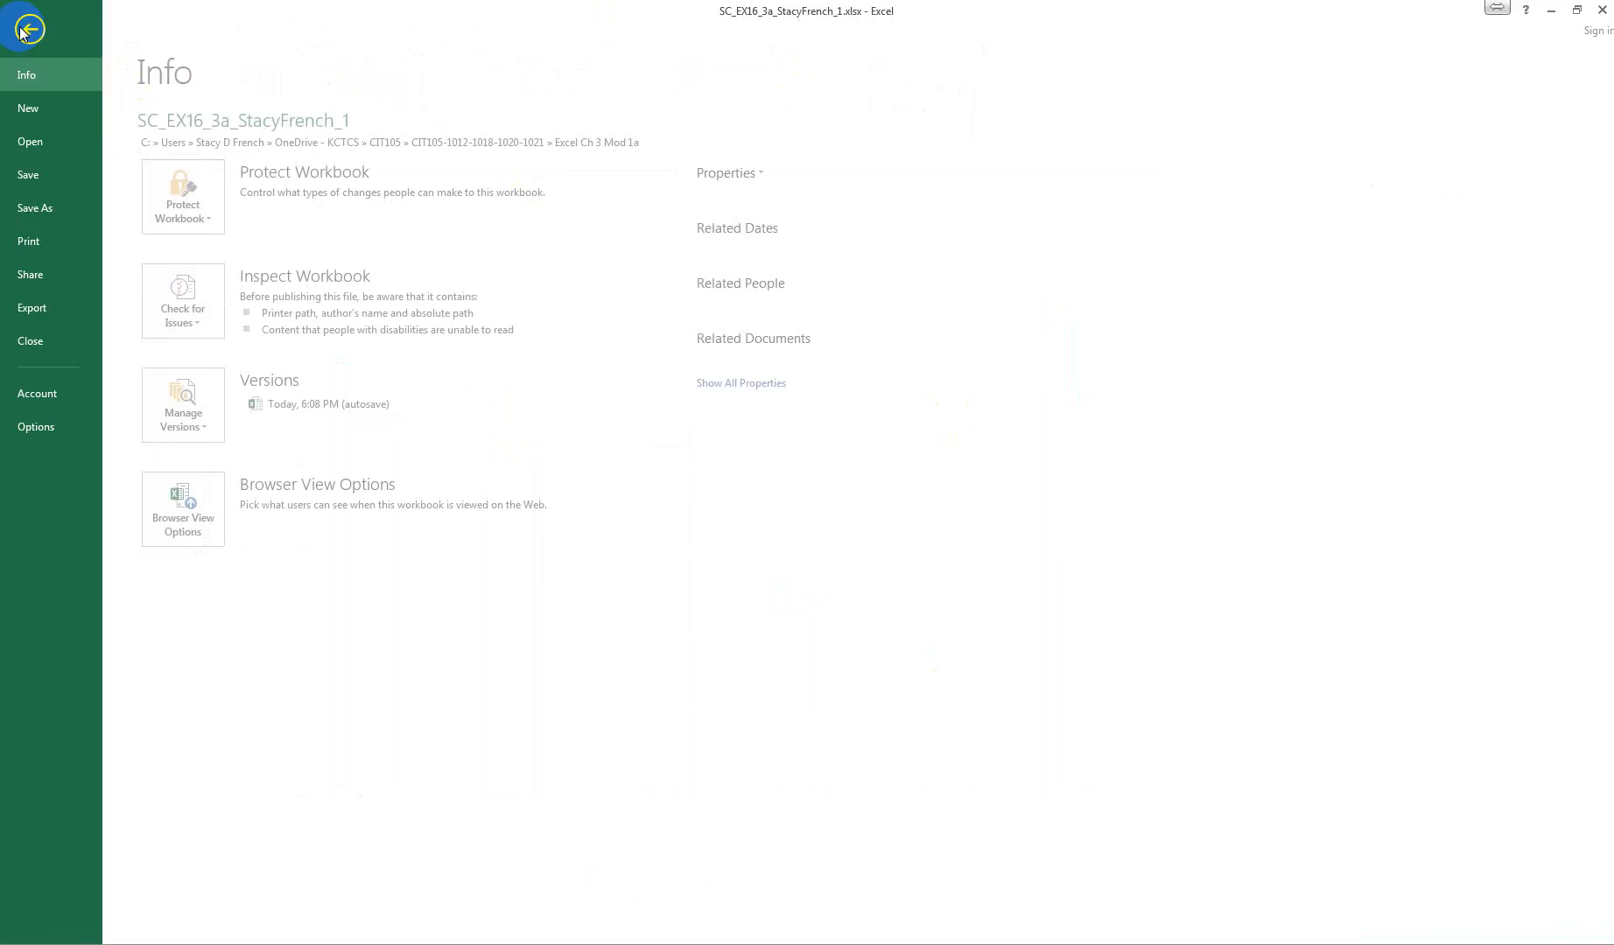
pyautogui.click(45, 212)
pyautogui.click(547, 189)
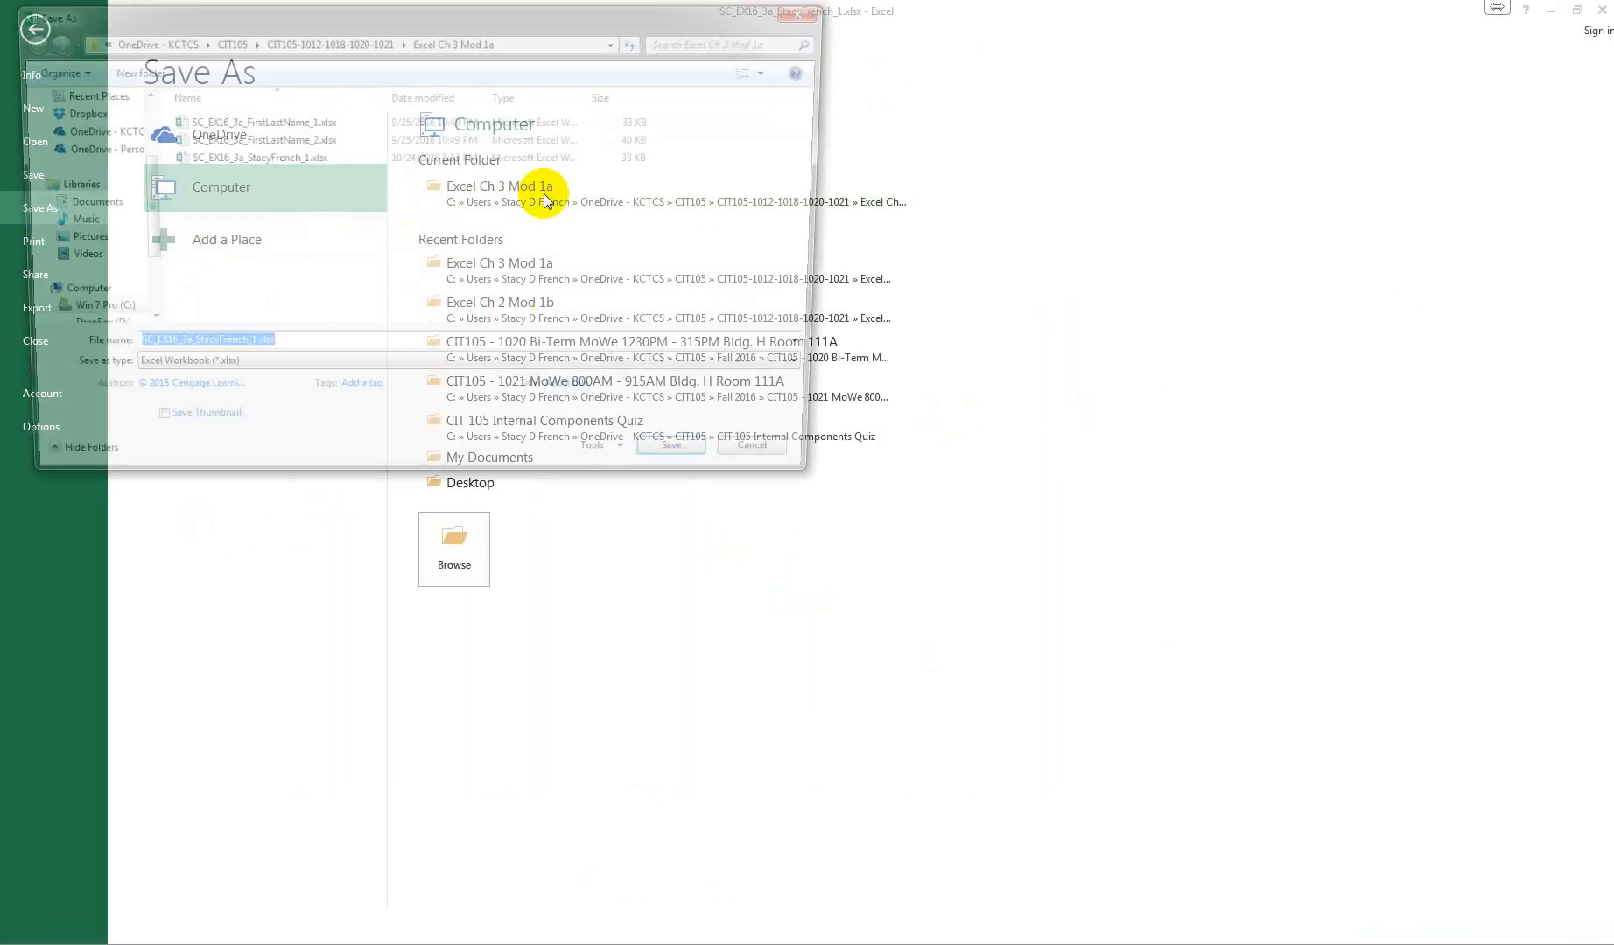
pyautogui.click(250, 347)
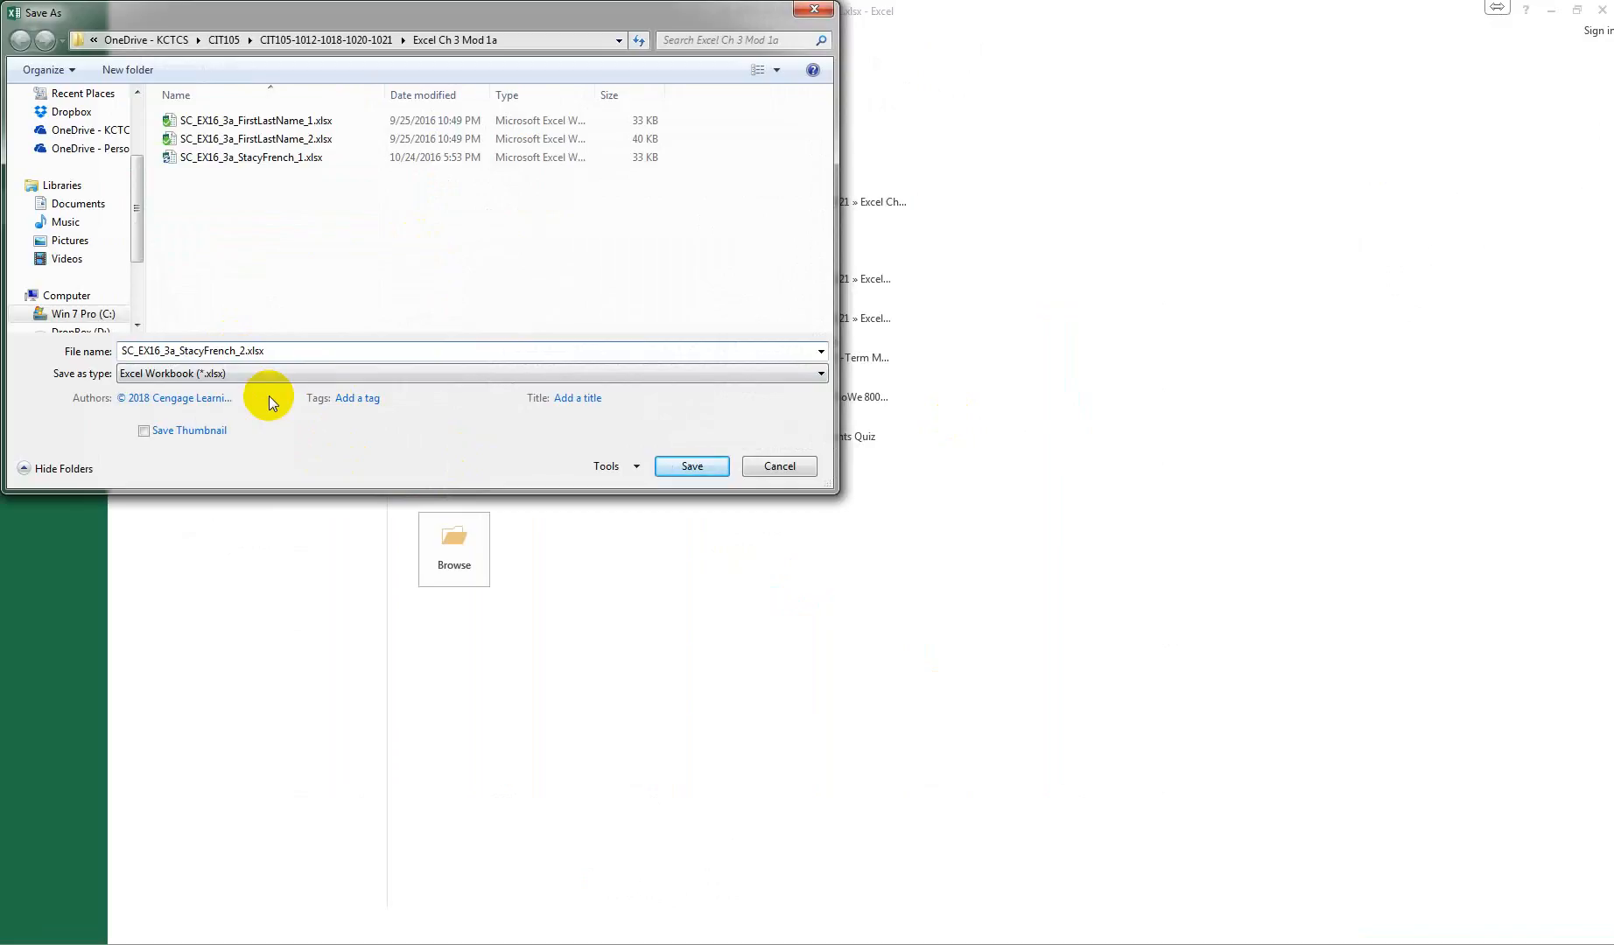
pyautogui.click(692, 466)
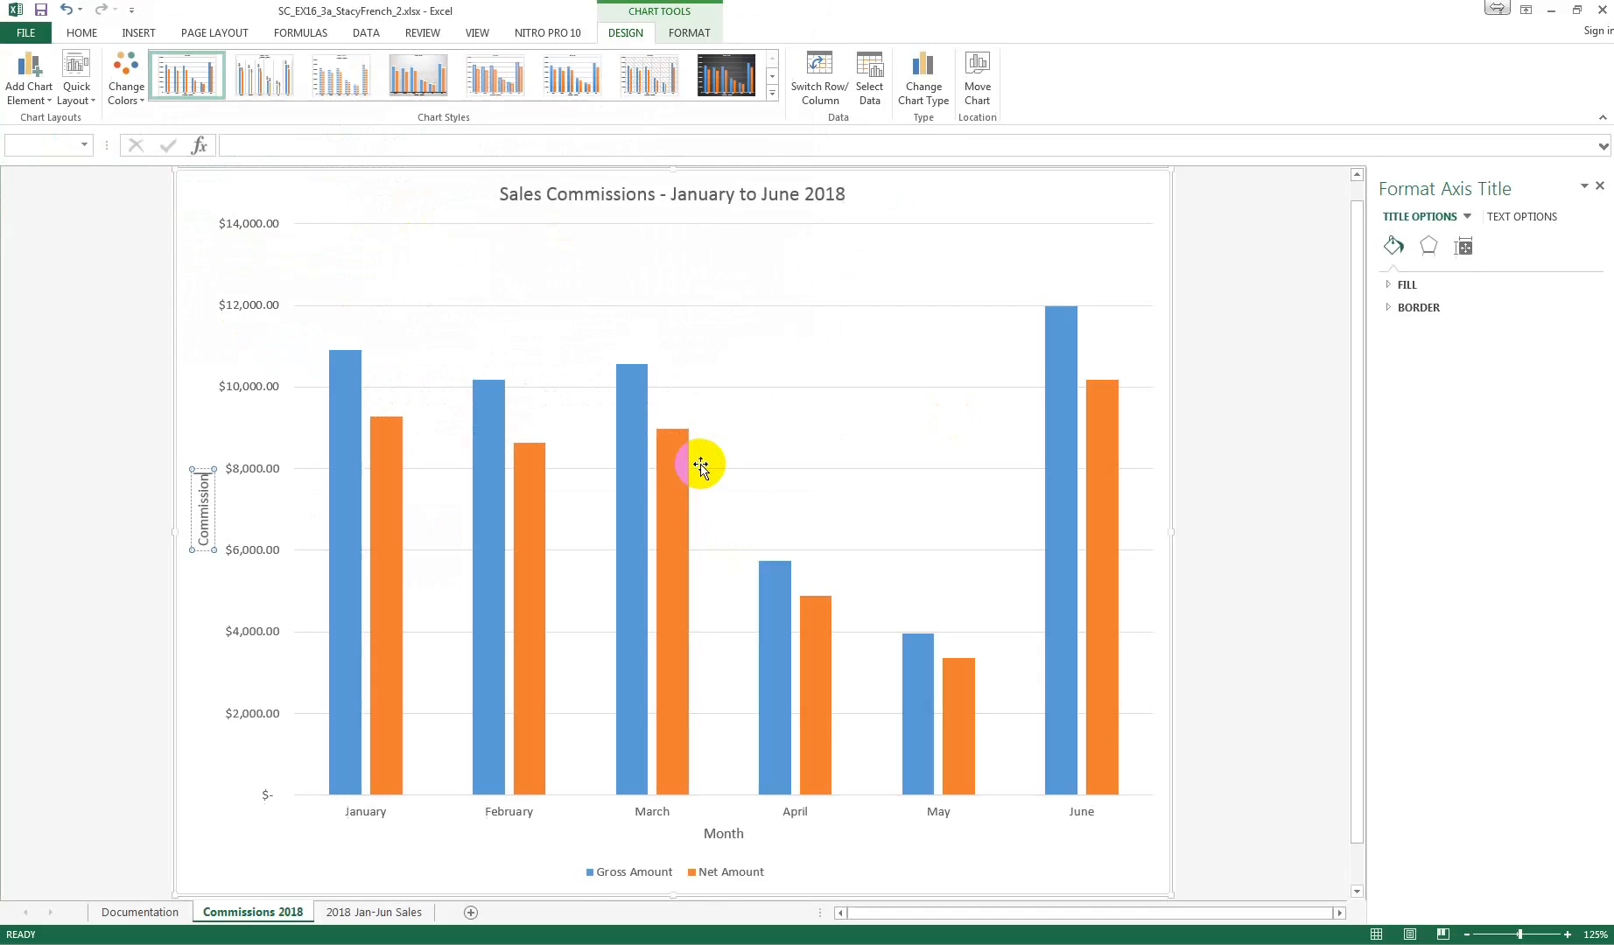